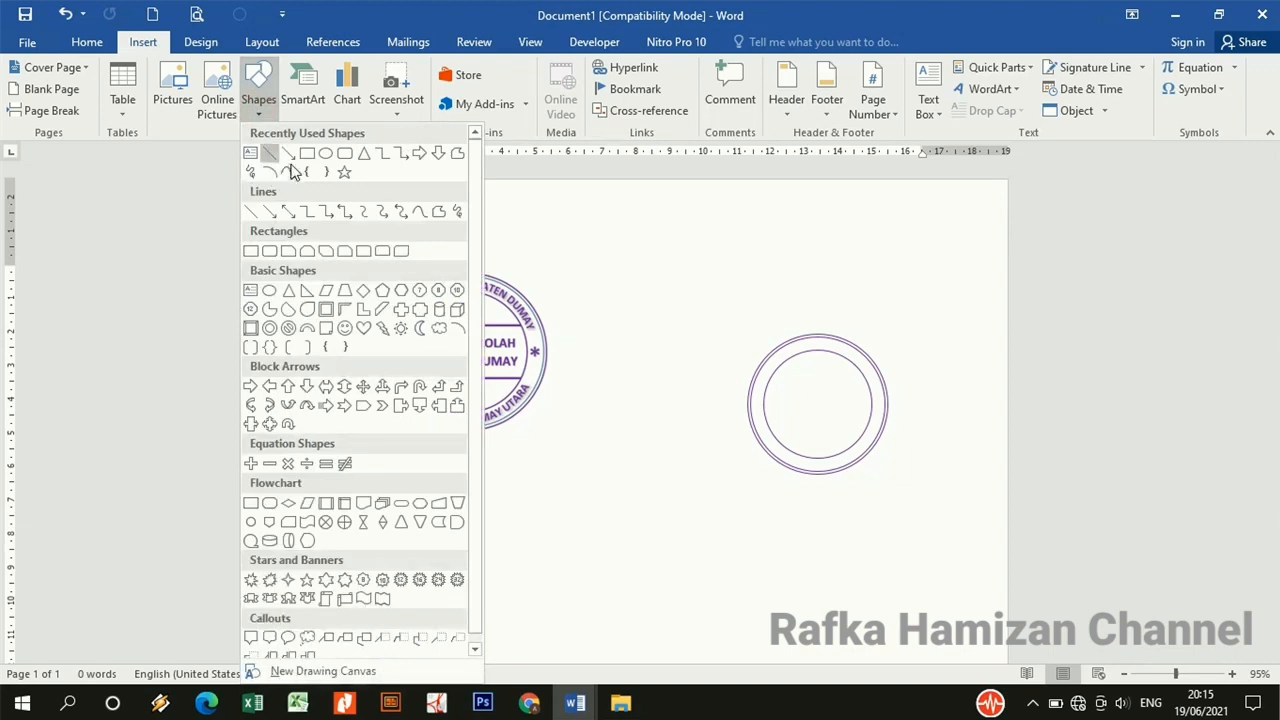
click(268, 153)
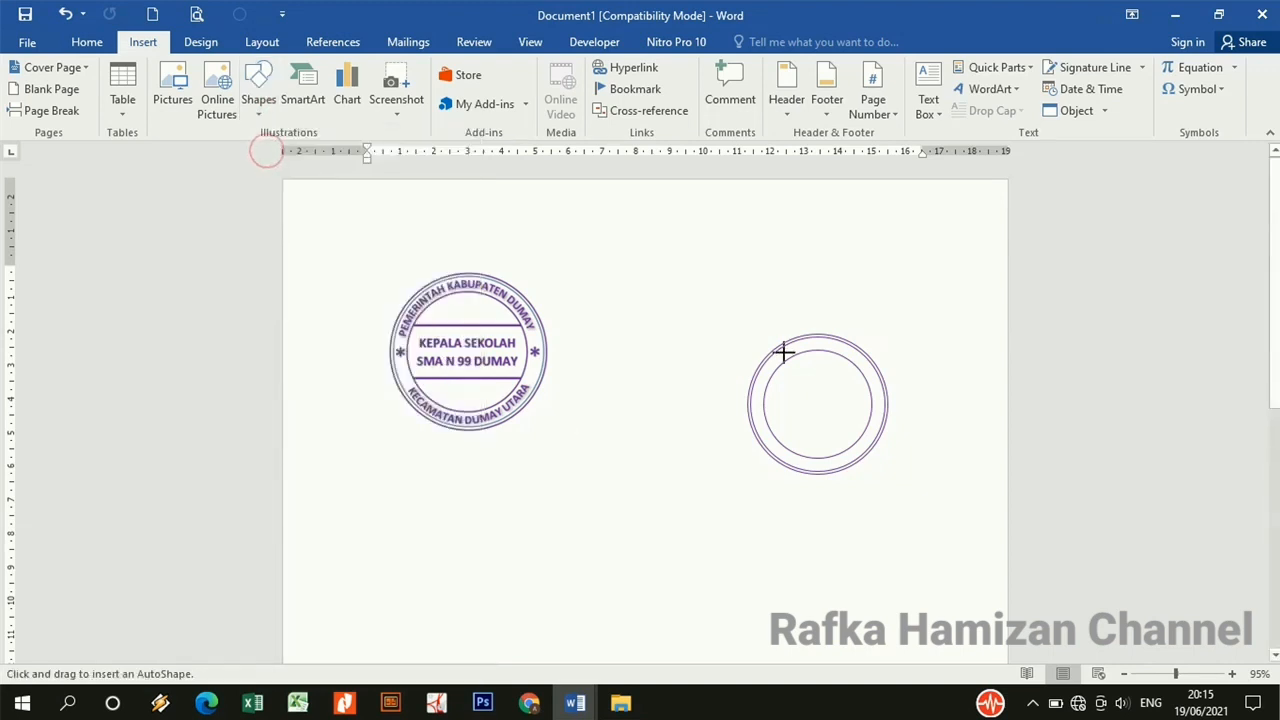
click(738, 294)
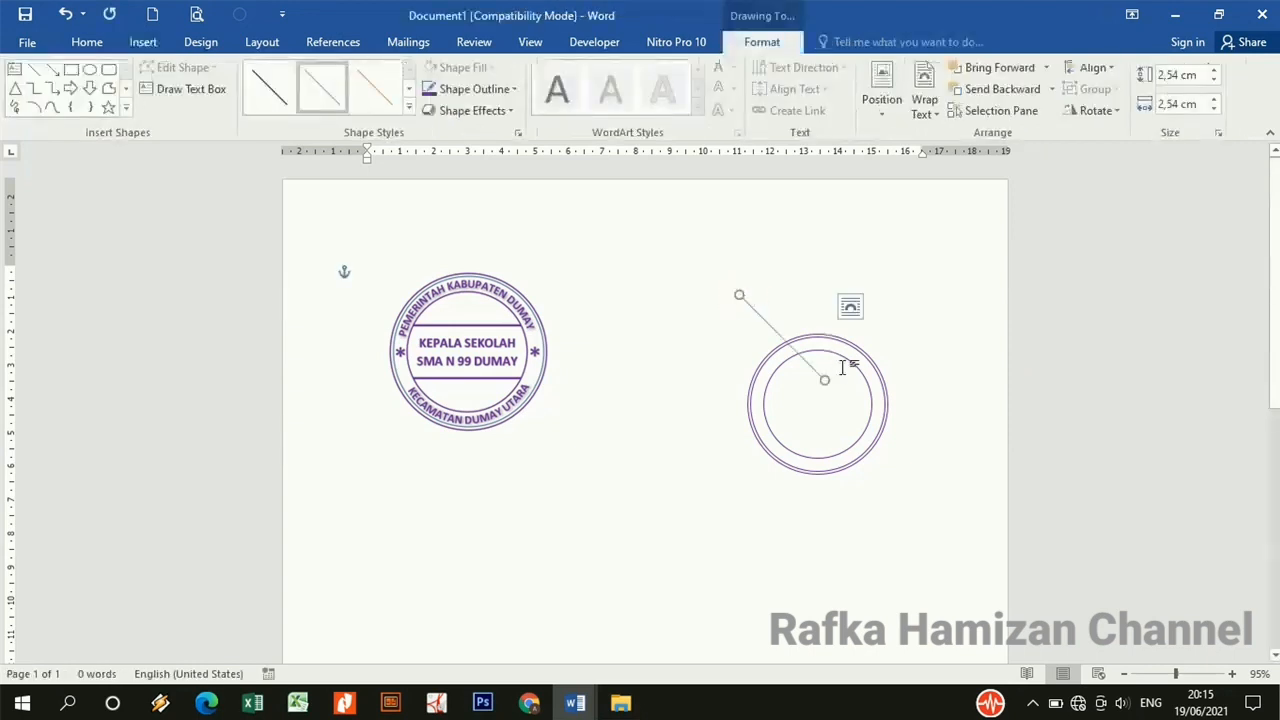
key(ctrl+z)
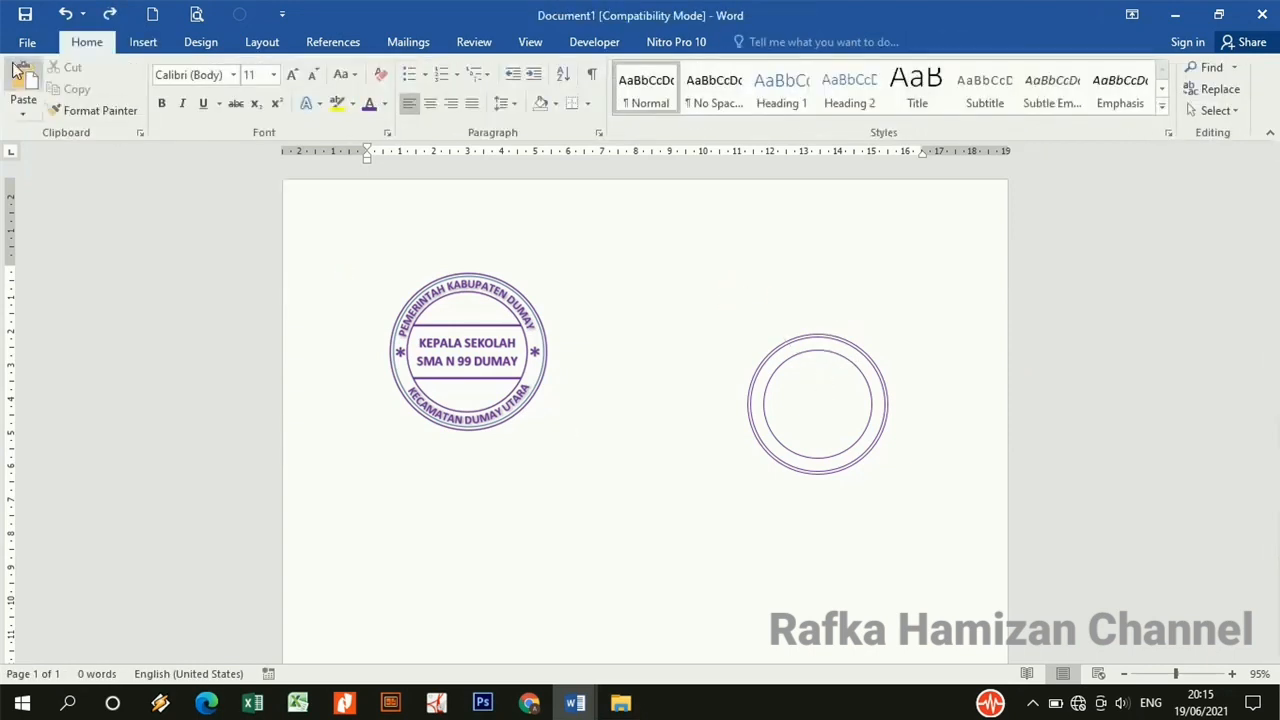
- Draw a perfectly horizontal straight line about 1 cm long above the finished stamp
click(144, 43)
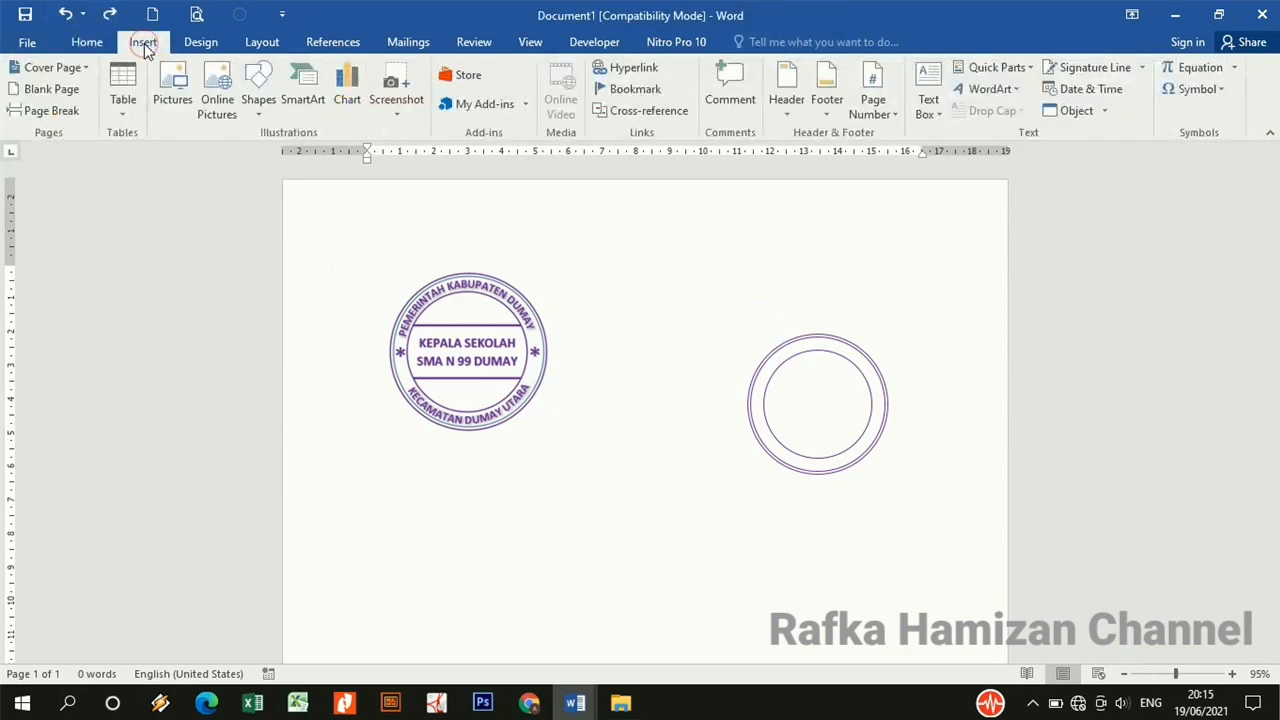
click(259, 105)
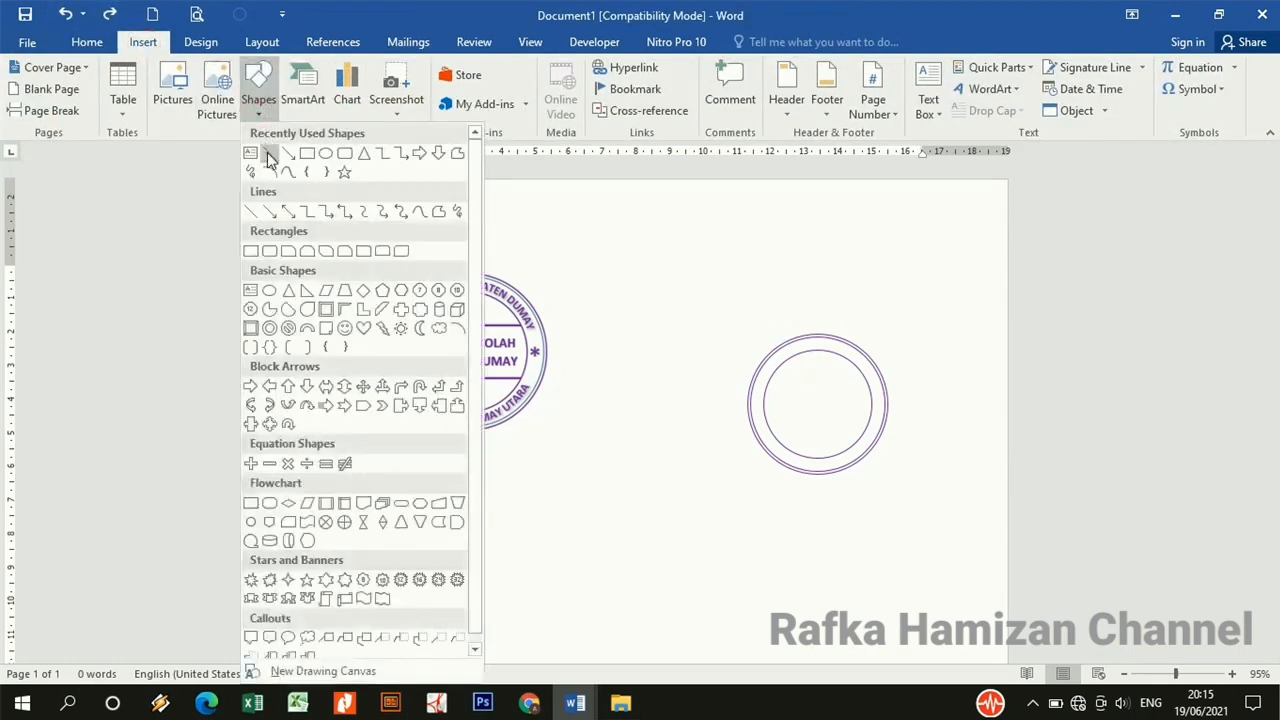
click(267, 154)
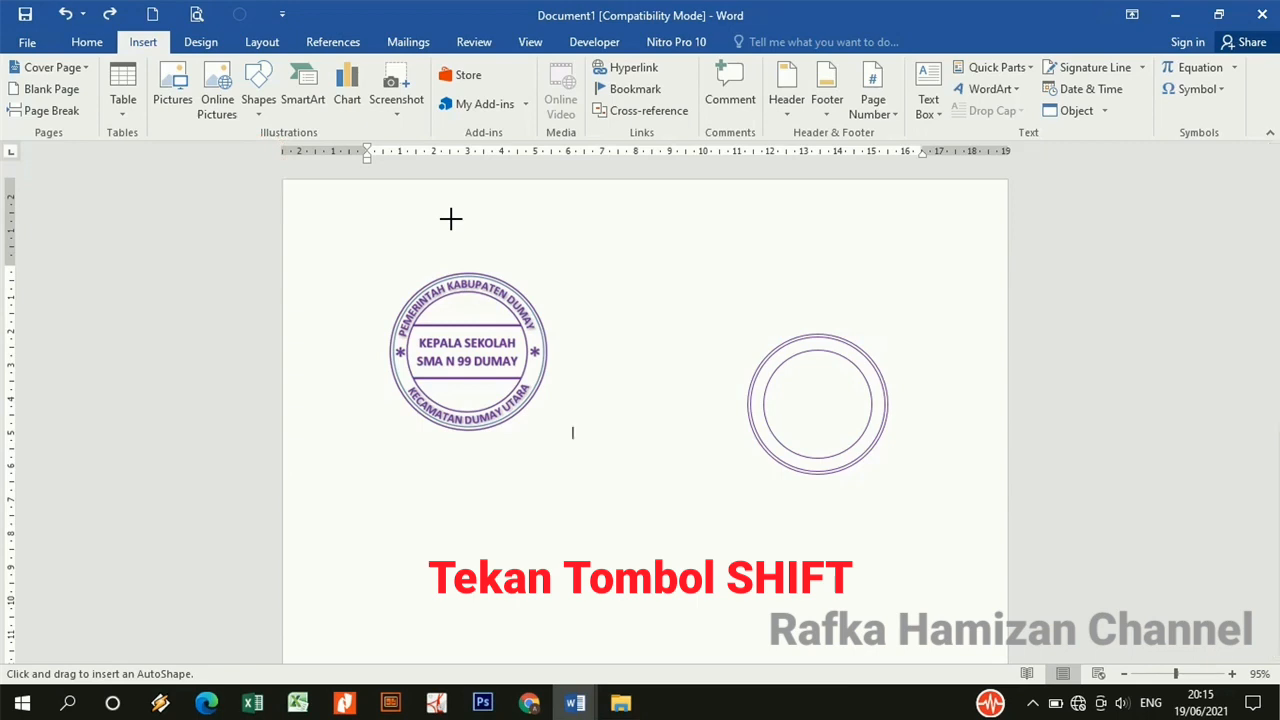
drag(451, 219, 484, 220)
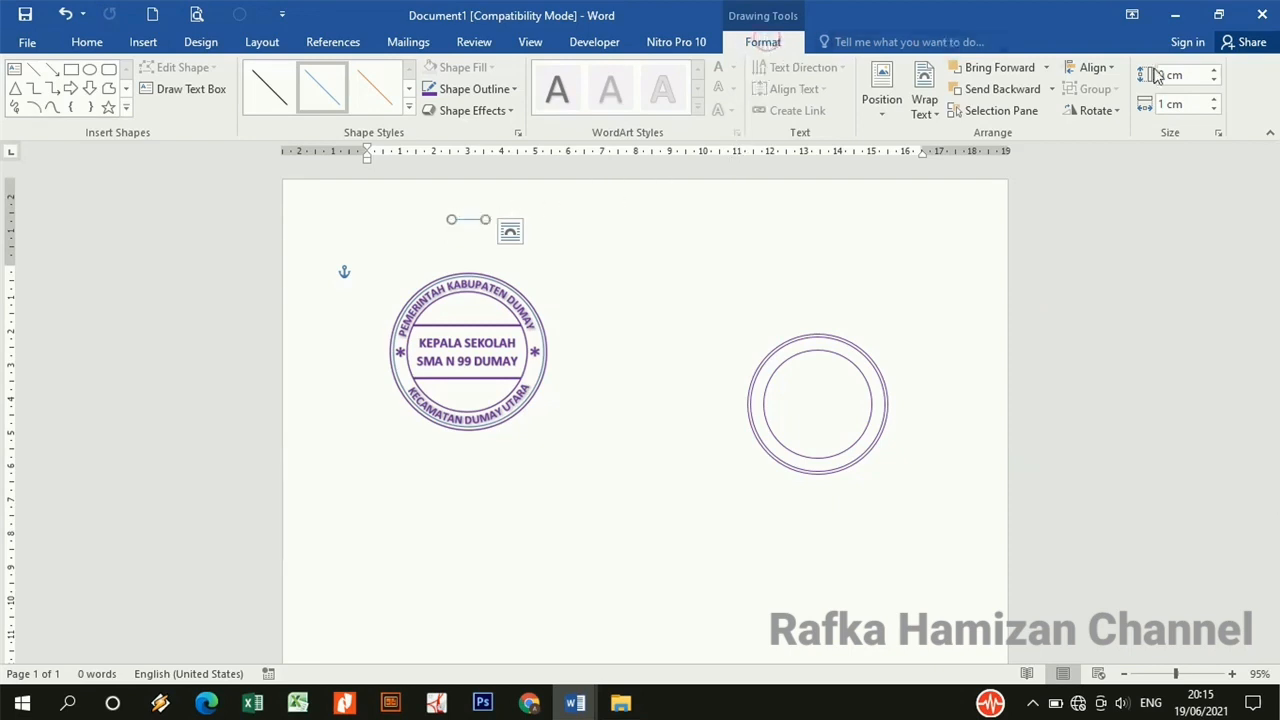
- Set the new line's width to 2,88 cm
click(1168, 105)
click(1168, 105)
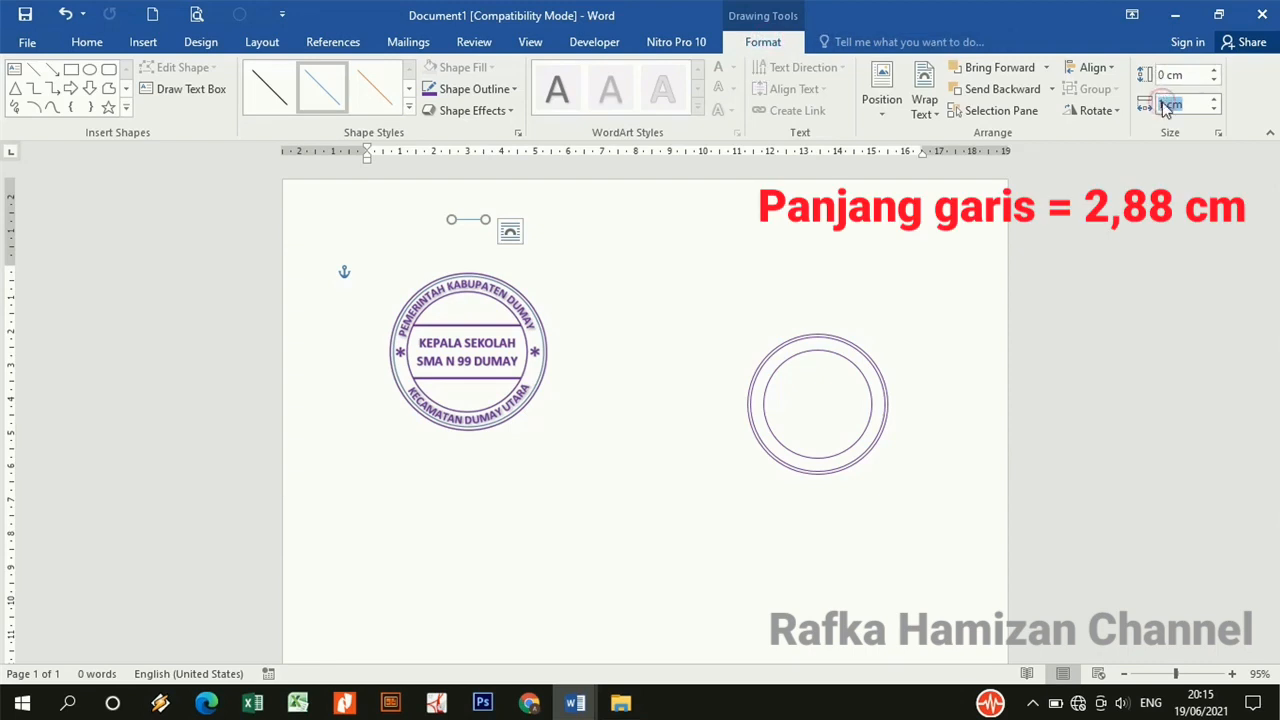
click(1164, 105)
text(2,88)
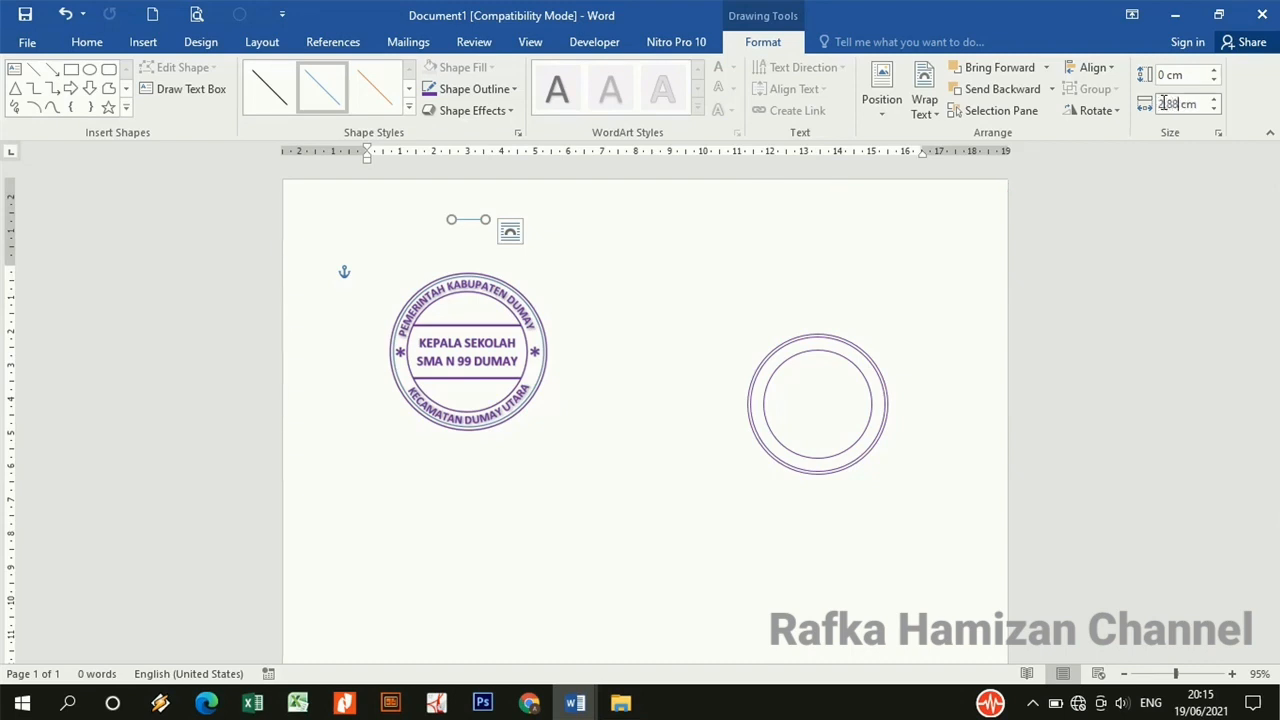
key(Return)
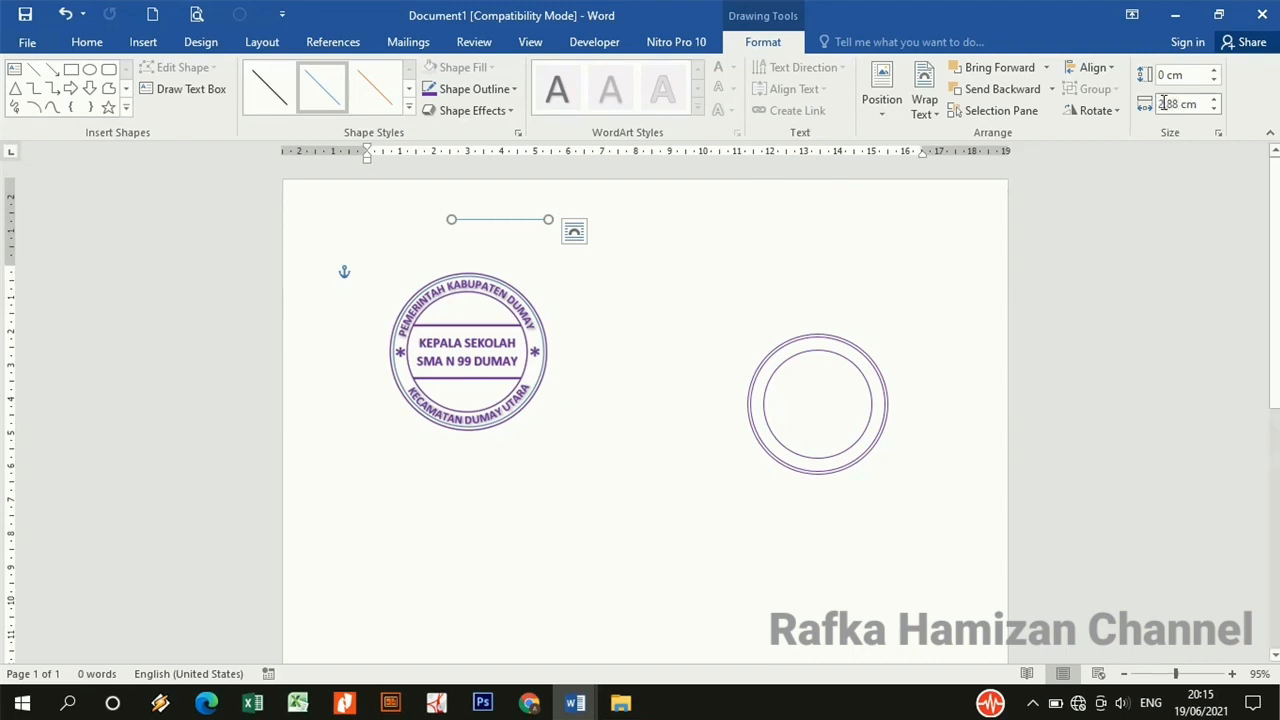
- Give the line a standard purple outline with a weight of 1½ pt
click(462, 90)
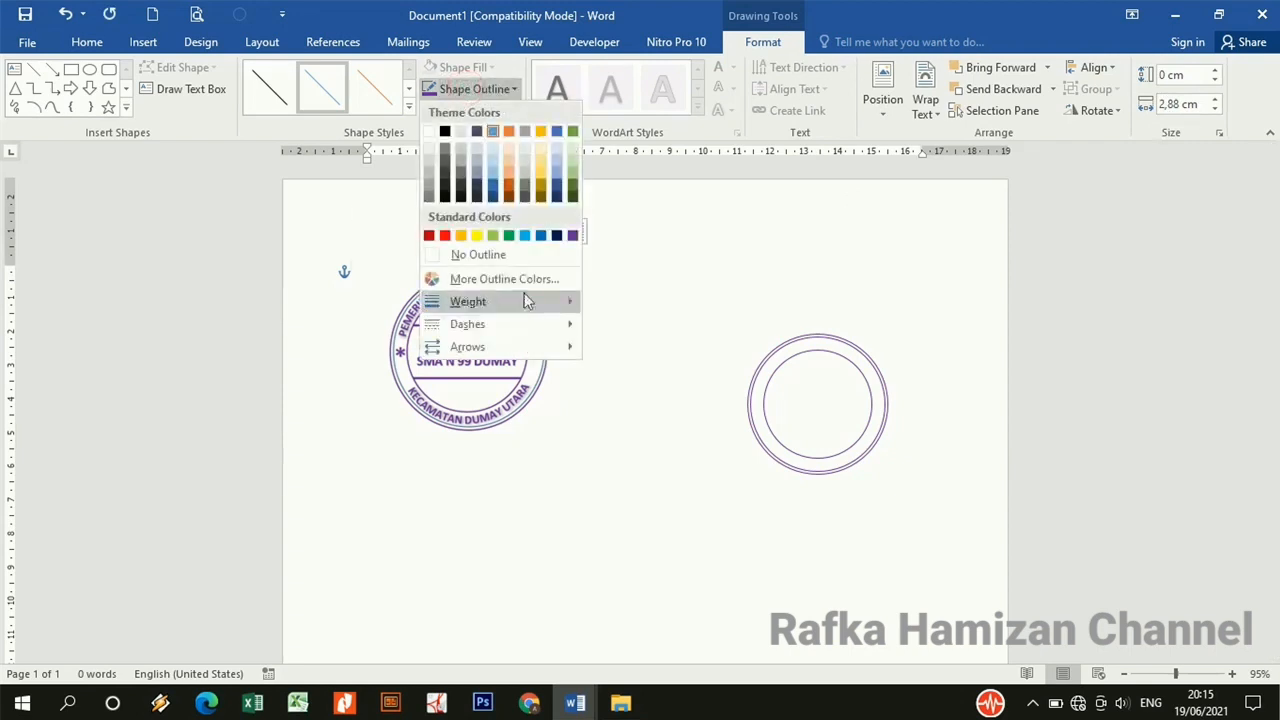
click(573, 236)
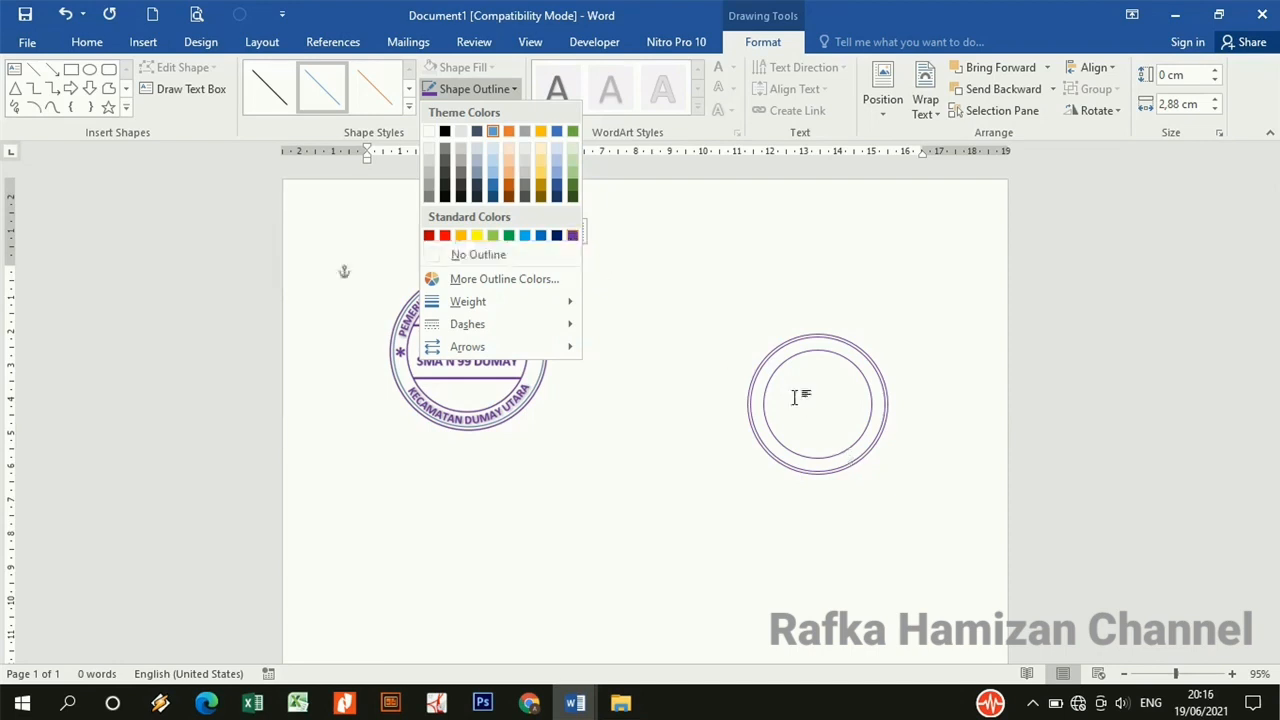
click(573, 236)
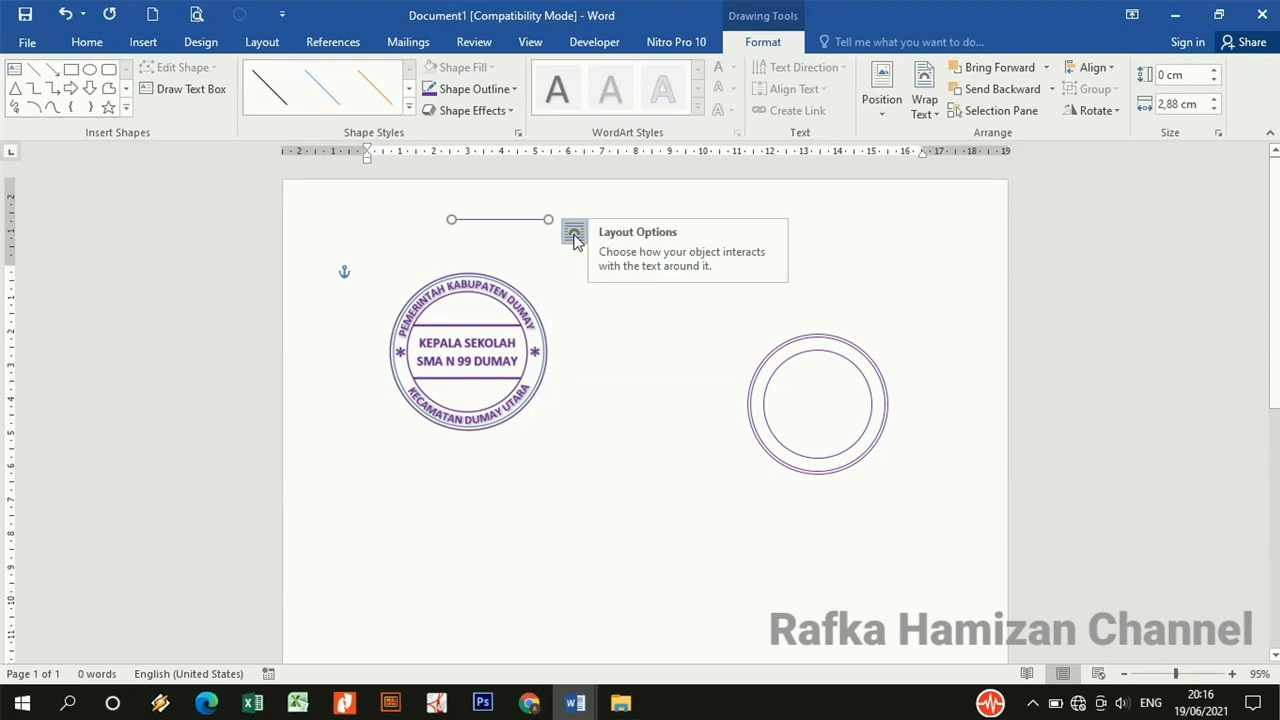
click(500, 89)
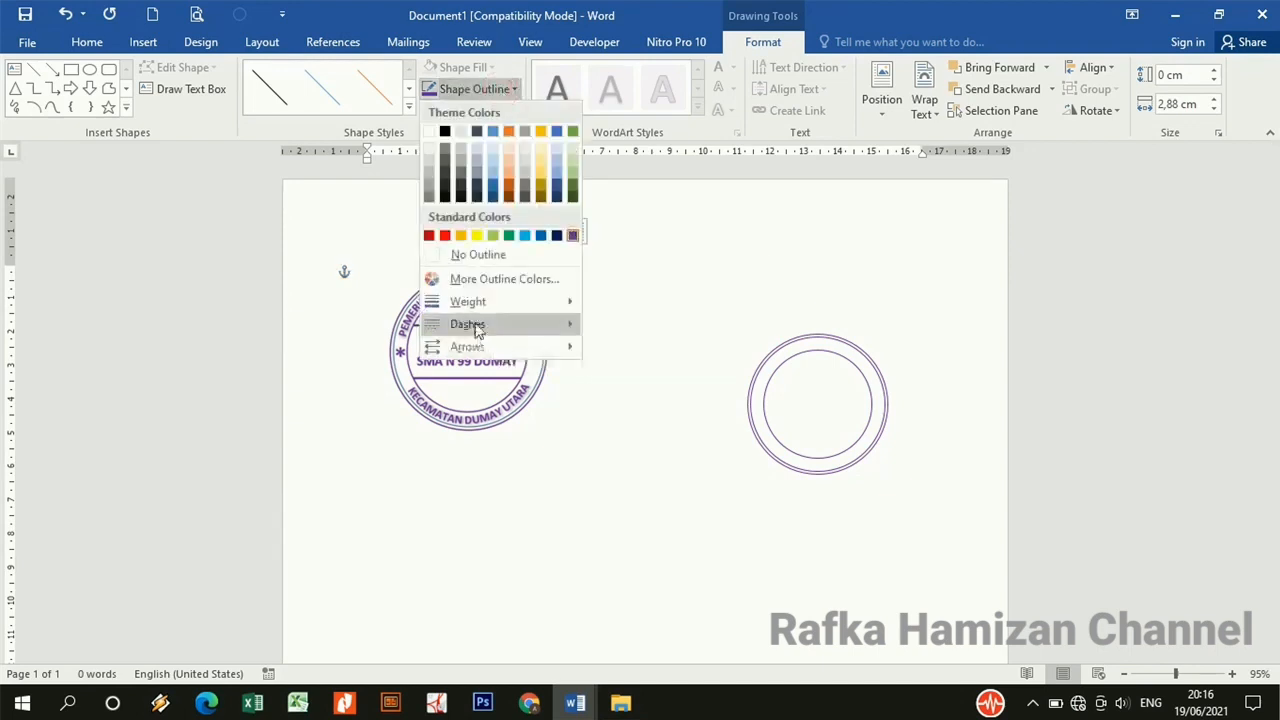
mouse_move(520, 302)
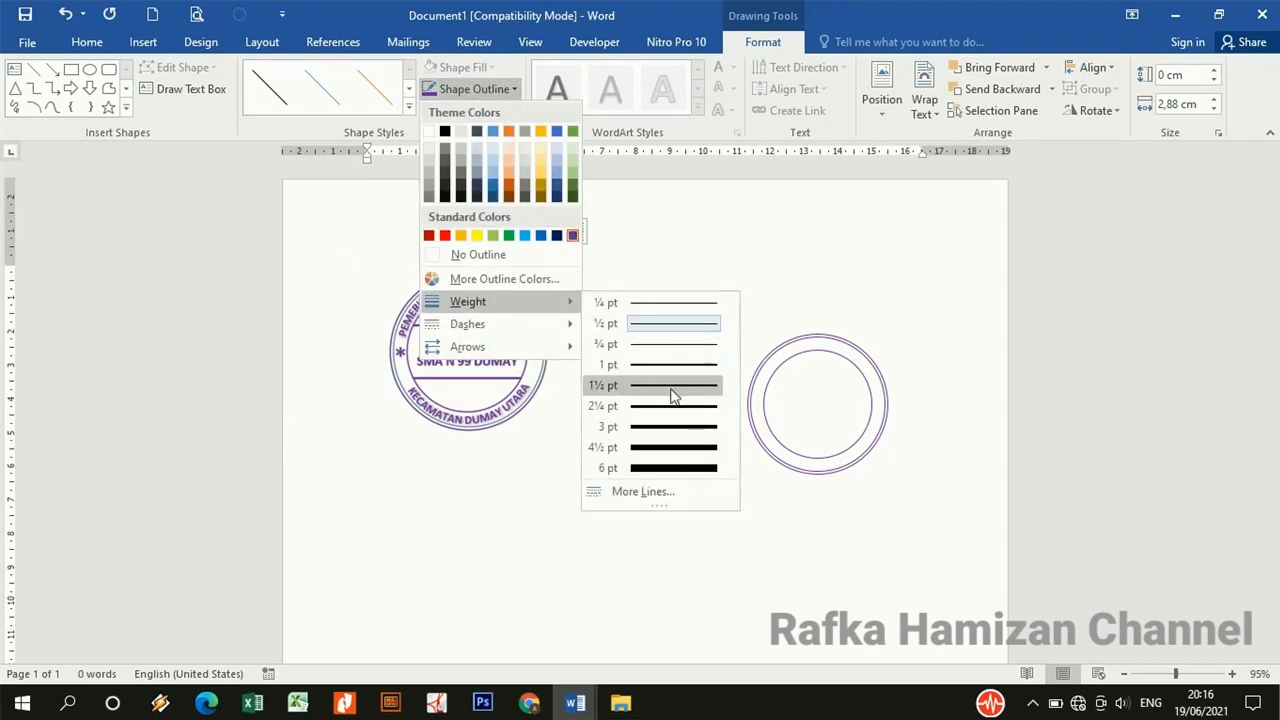
click(672, 386)
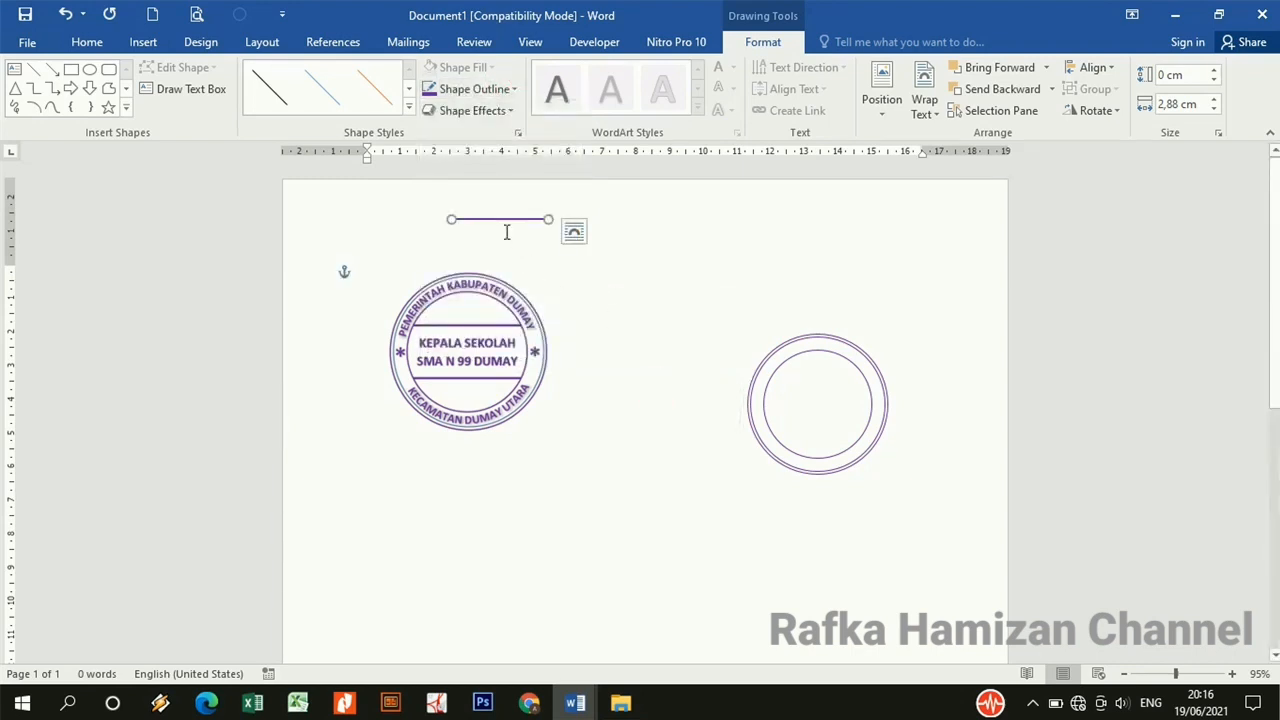
- Move the purple line into the upper part of the empty stamp's inner circle so both its ends meet the circle
drag(495, 222, 801, 387)
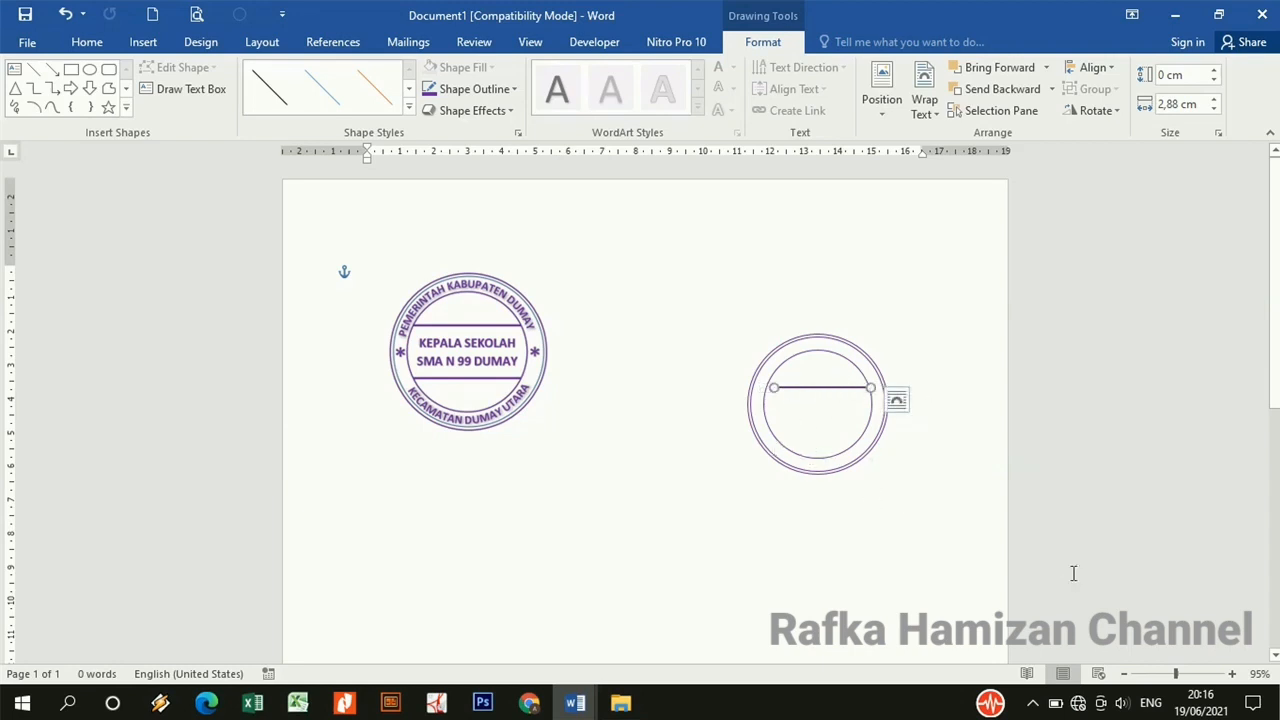
click(1231, 678)
click(1231, 678)
click(1232, 678)
click(1232, 678)
click(1234, 679)
click(1234, 679)
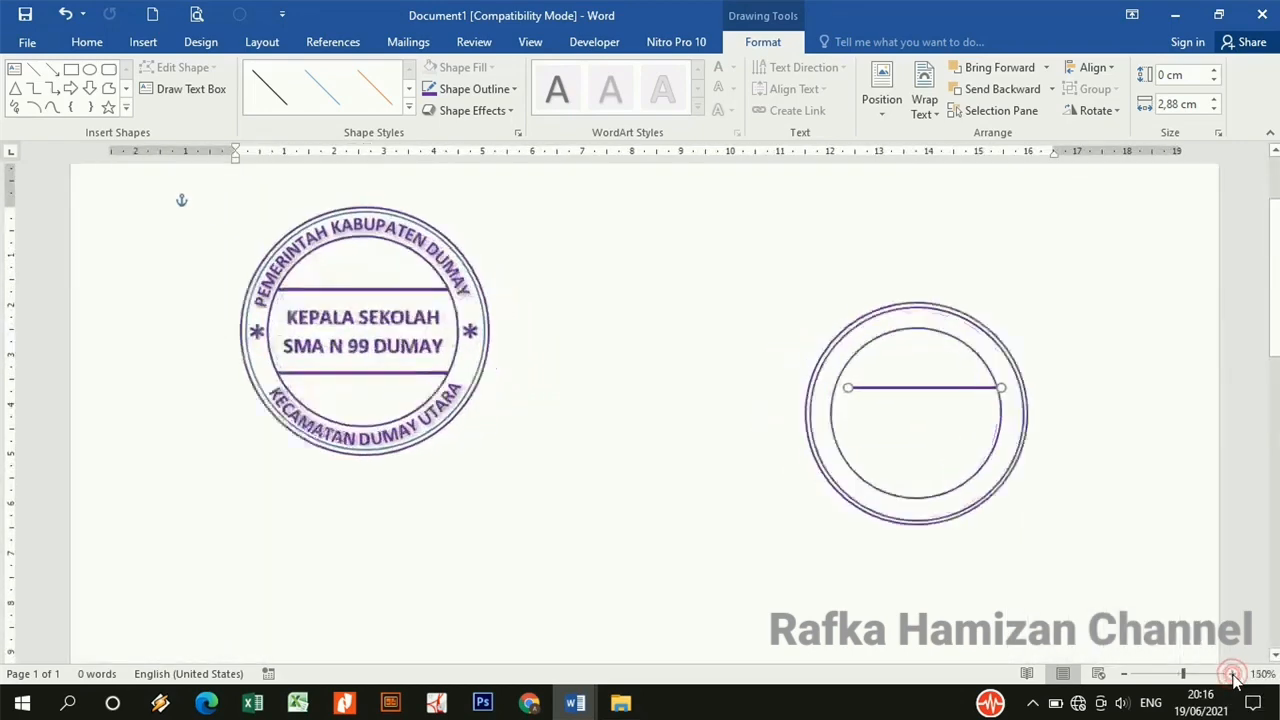
click(1234, 679)
click(1234, 679)
click(1234, 679)
click(1234, 679)
click(1235, 679)
click(1235, 679)
click(1236, 680)
click(1236, 680)
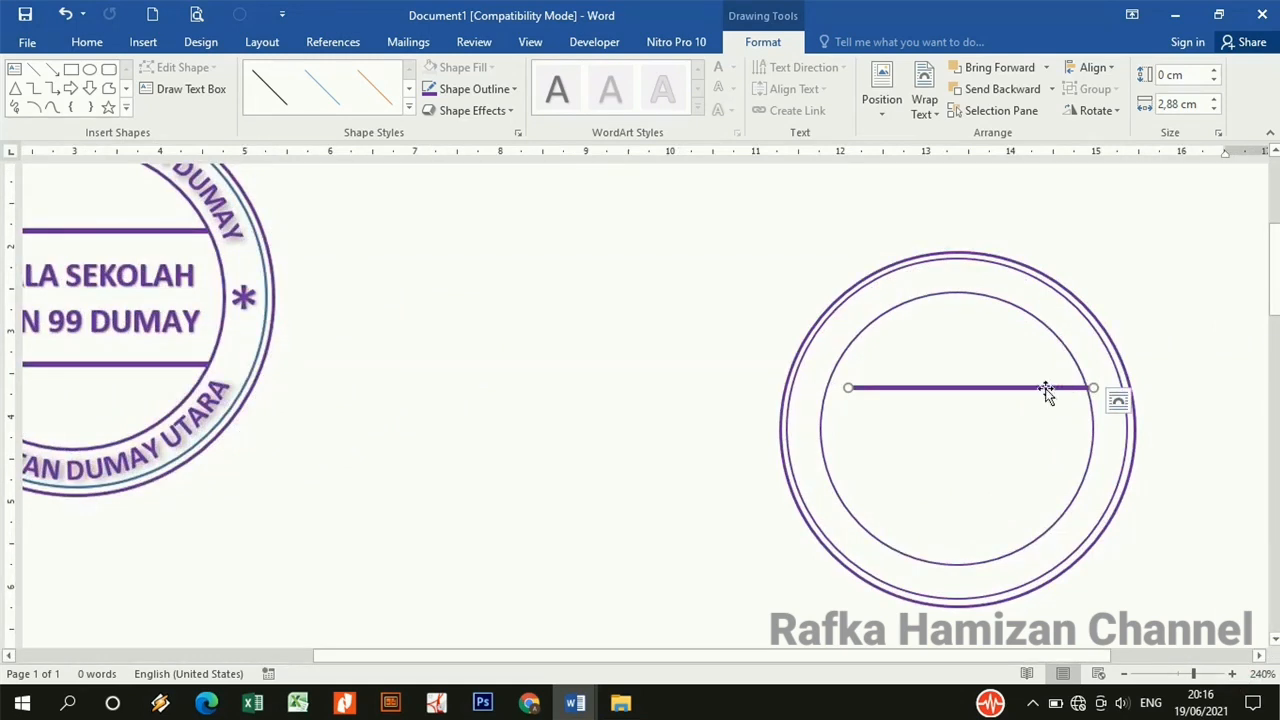
drag(1046, 392, 1045, 392)
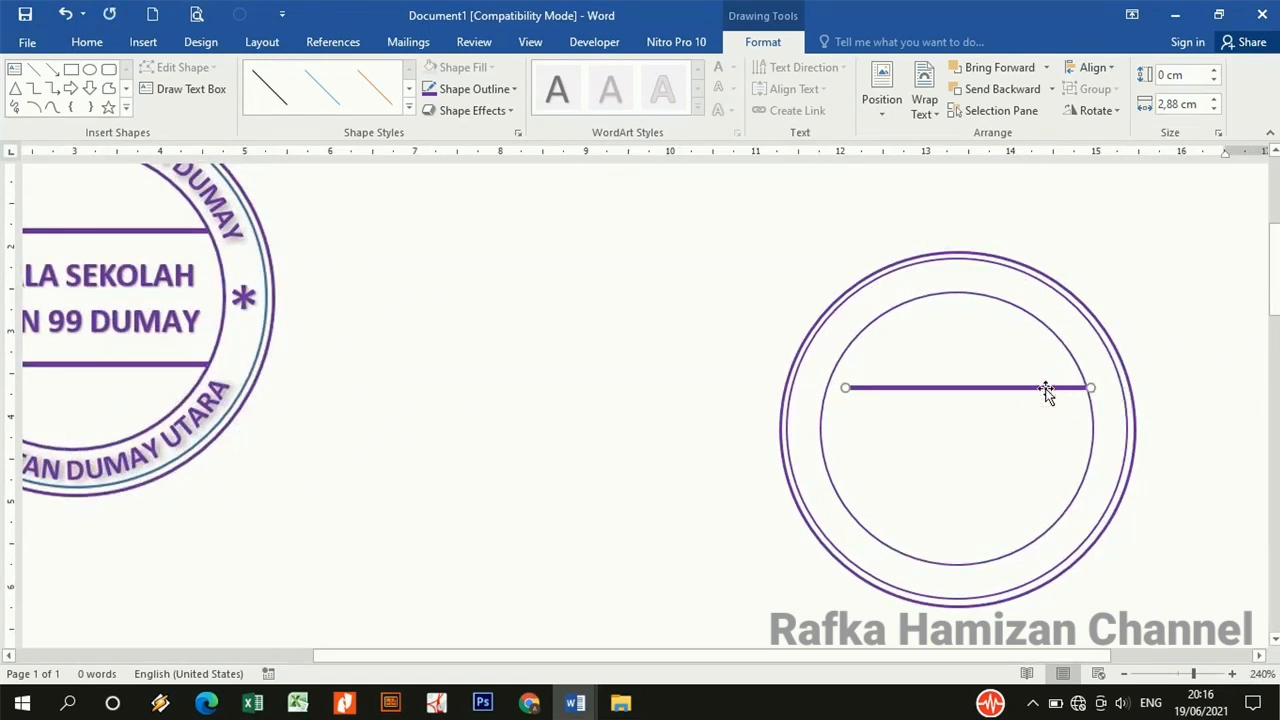
key(Left)
key(Left)
key(Up)
key(Up)
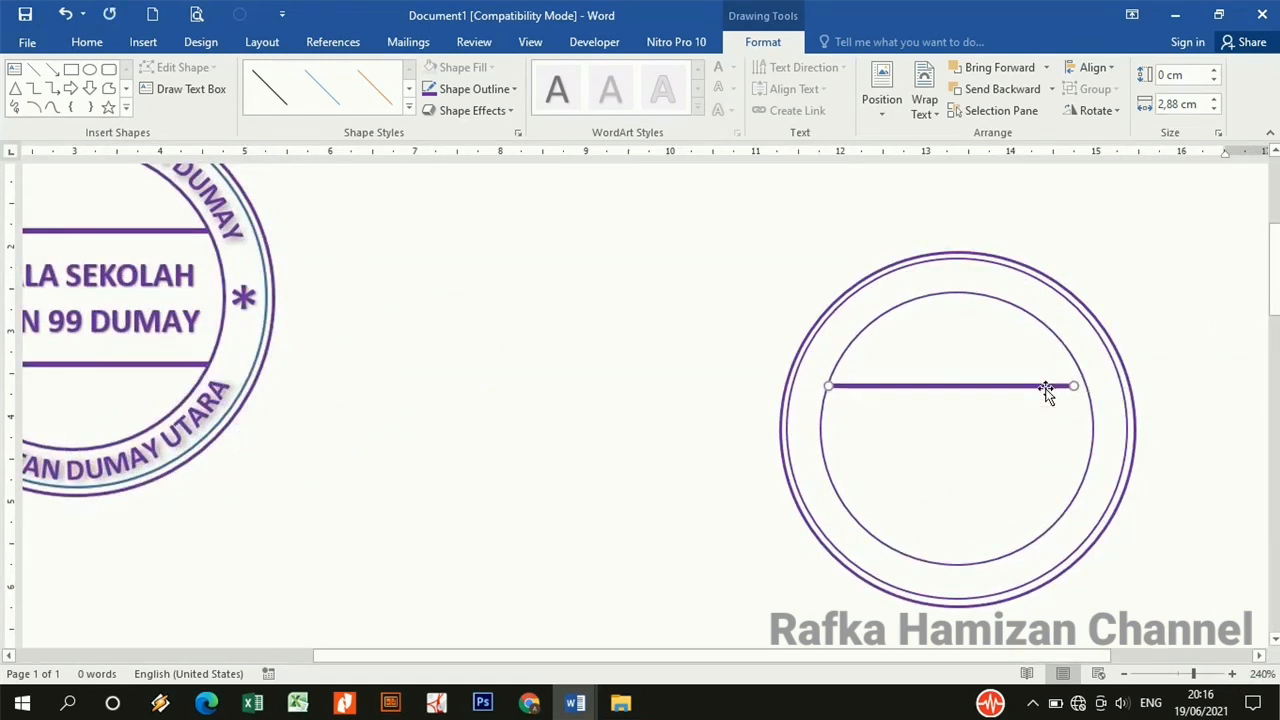
key(Up)
key(Up)
key(Up)
key(Up)
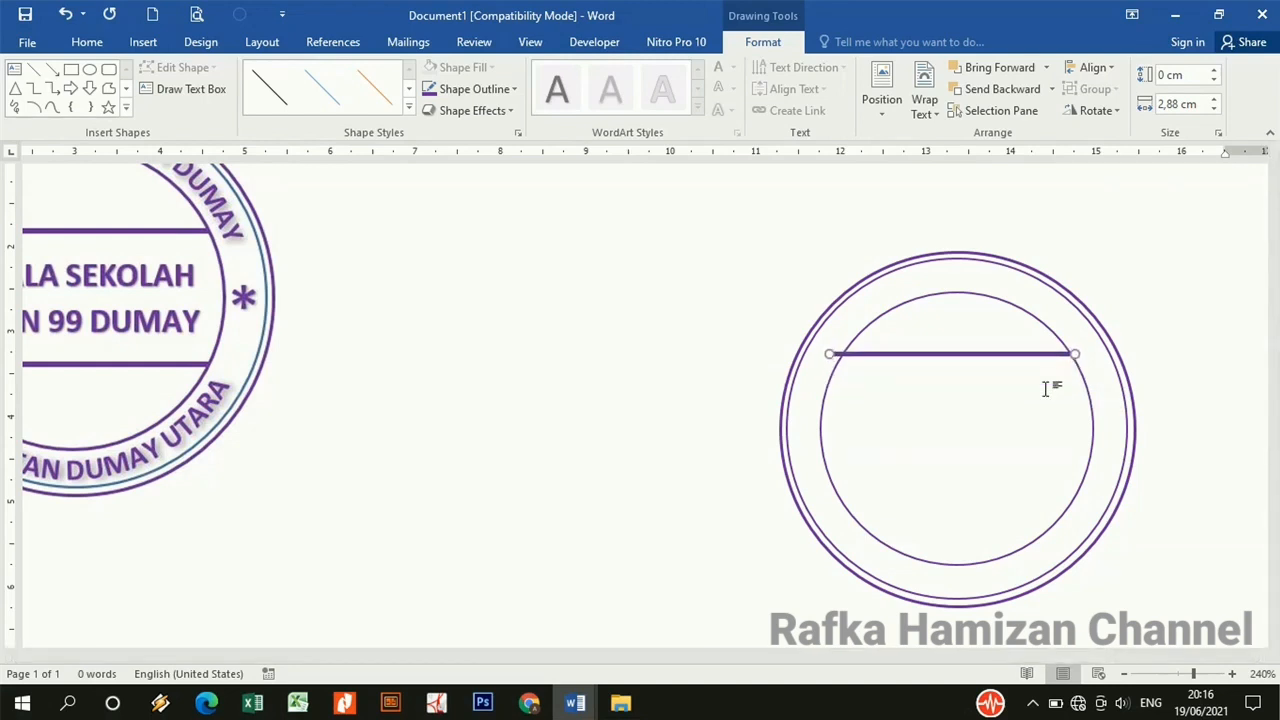
key(Down)
key(Down)
key(Down)
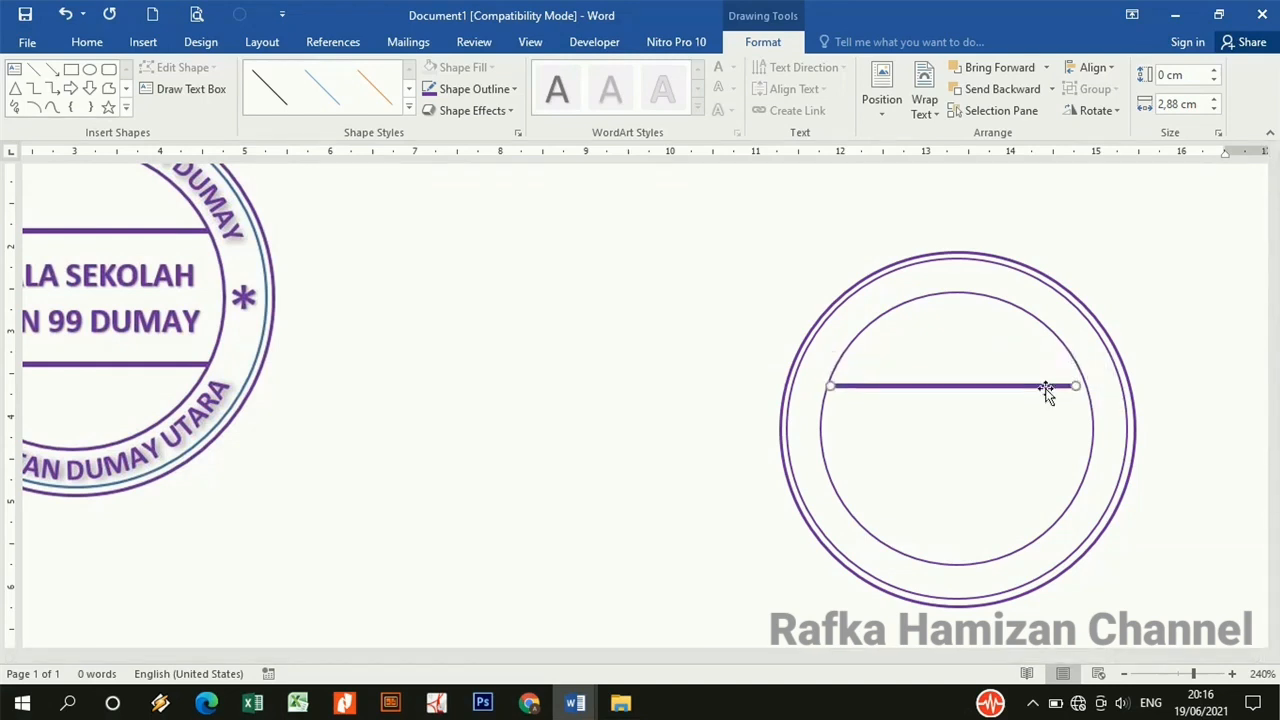
key(Up)
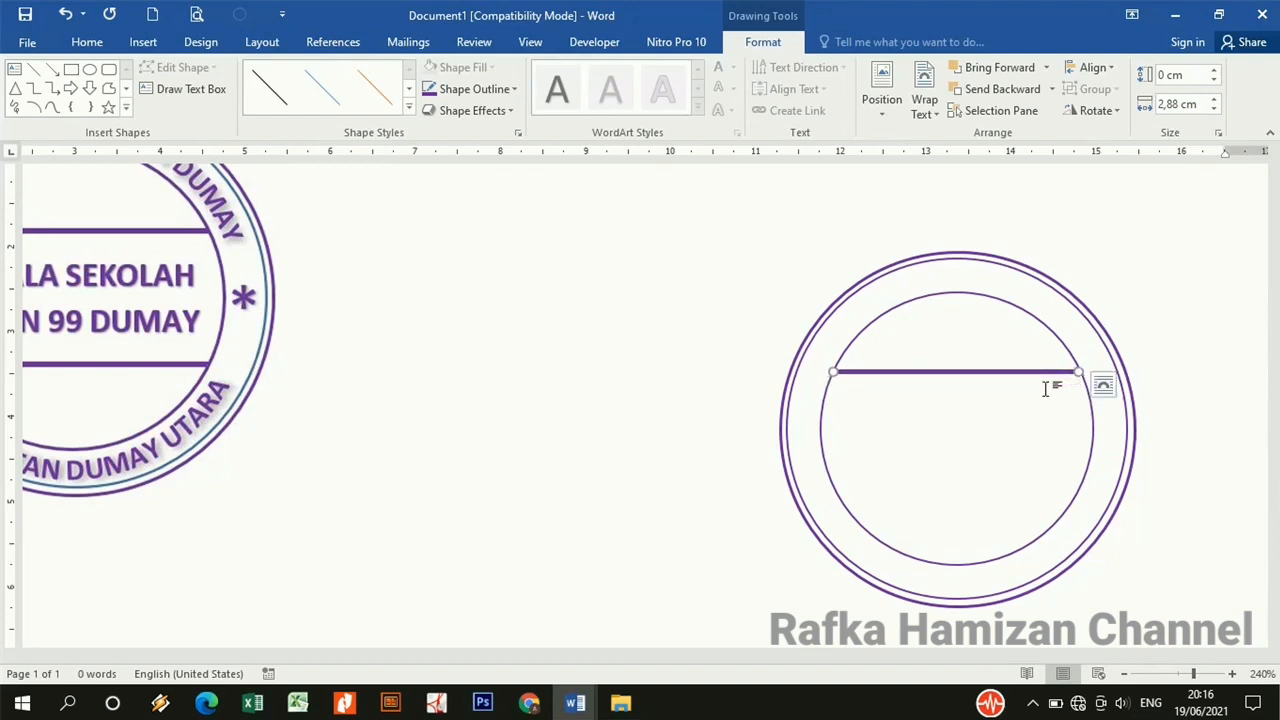
key(ctrl+Right)
key(ctrl+Up)
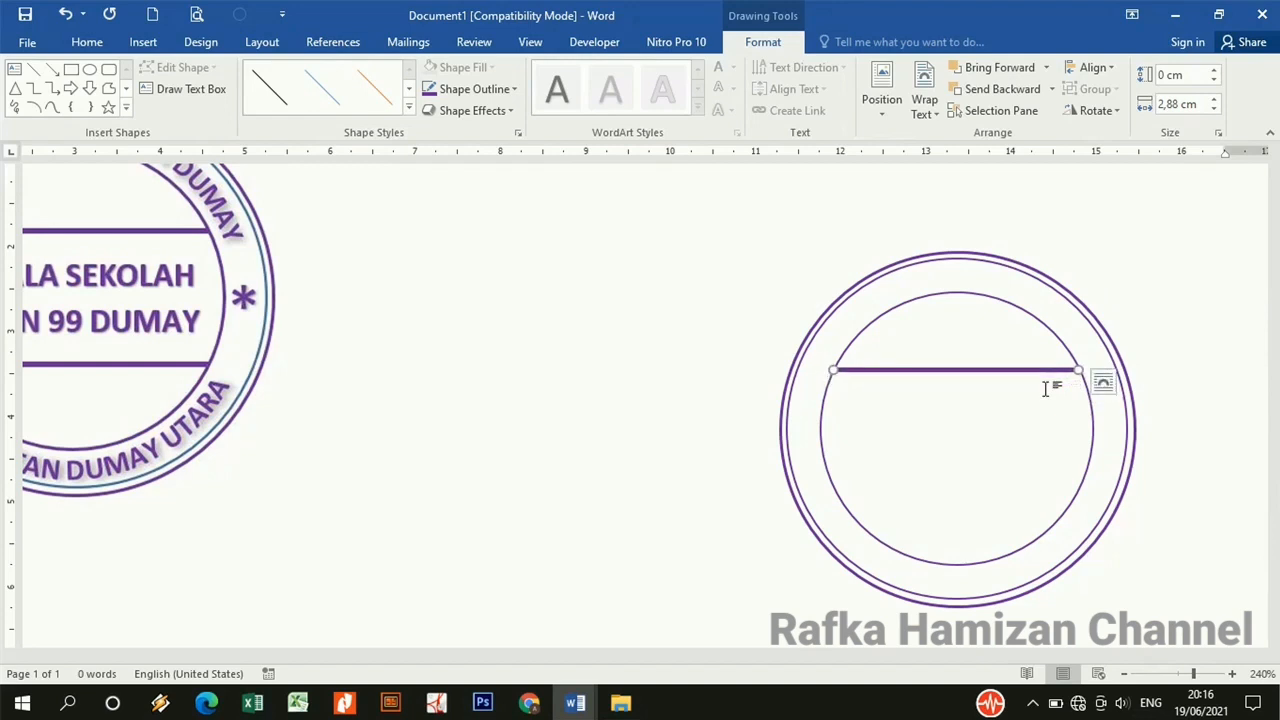
- Fine-tune the line's position in small nudges, checking that its ends align with the inner circle's edge
click(734, 397)
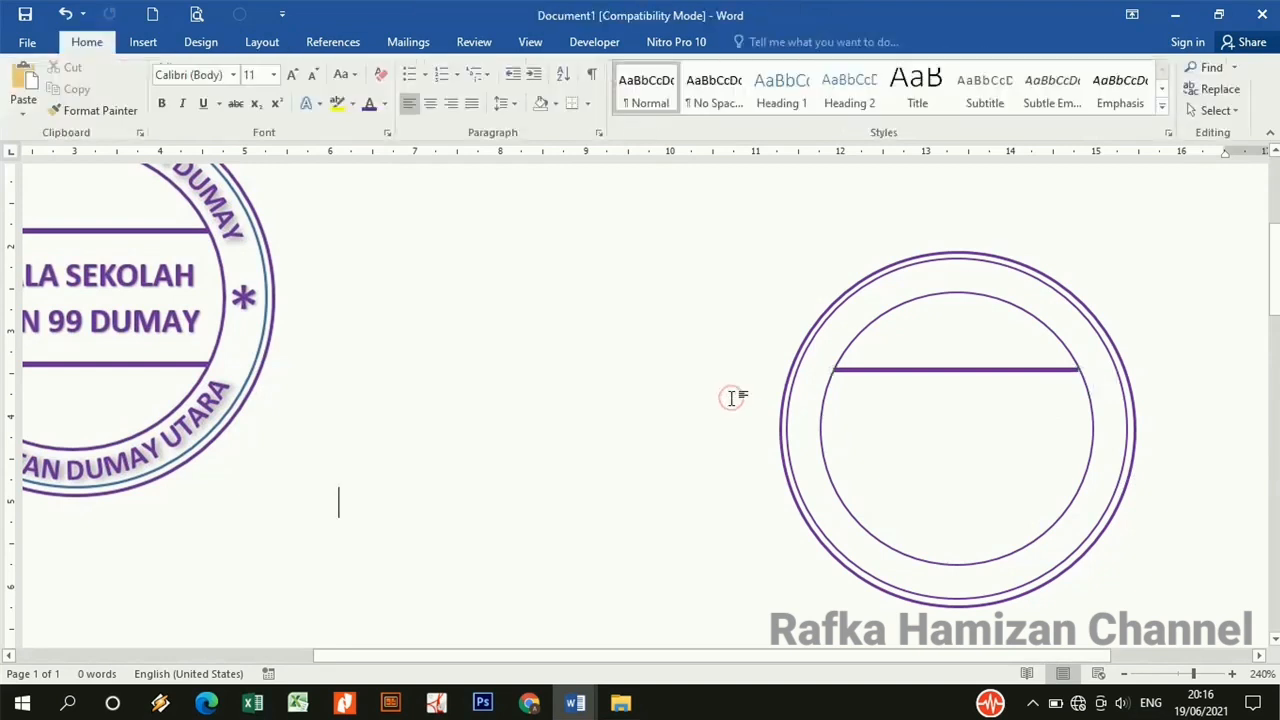
click(943, 370)
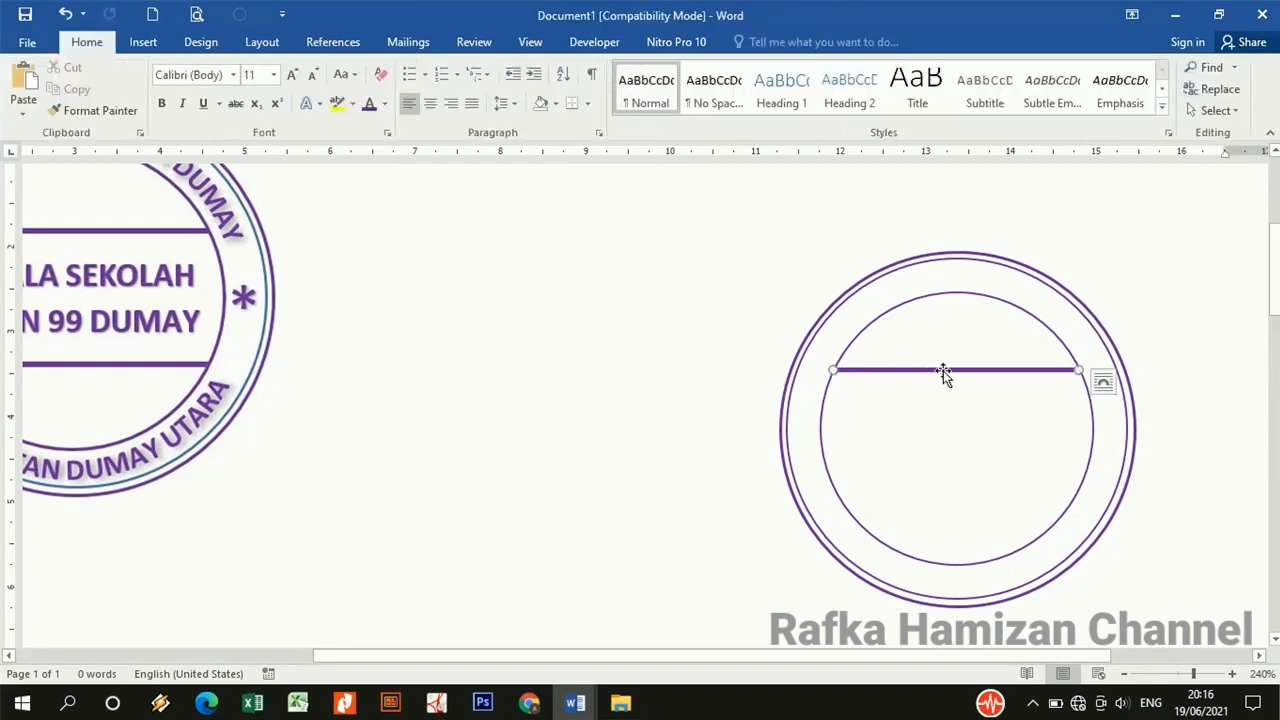
key(ctrl+Up)
key(ctrl+Up)
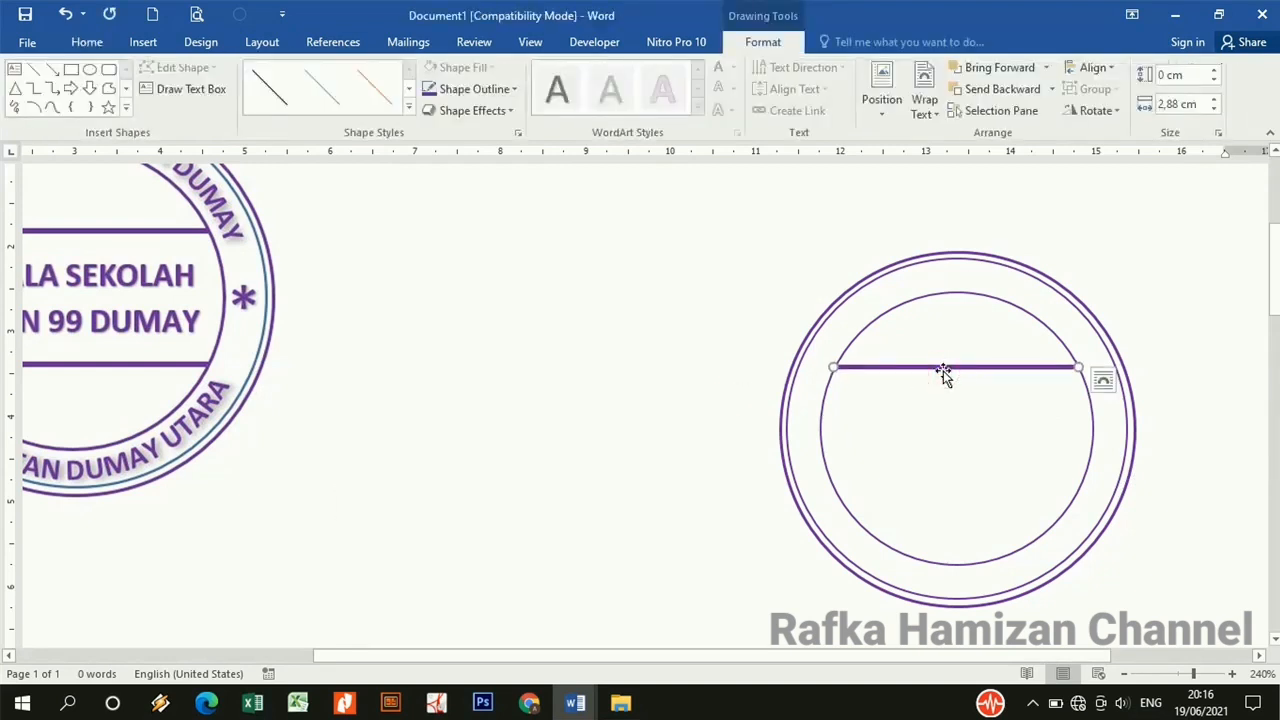
click(744, 462)
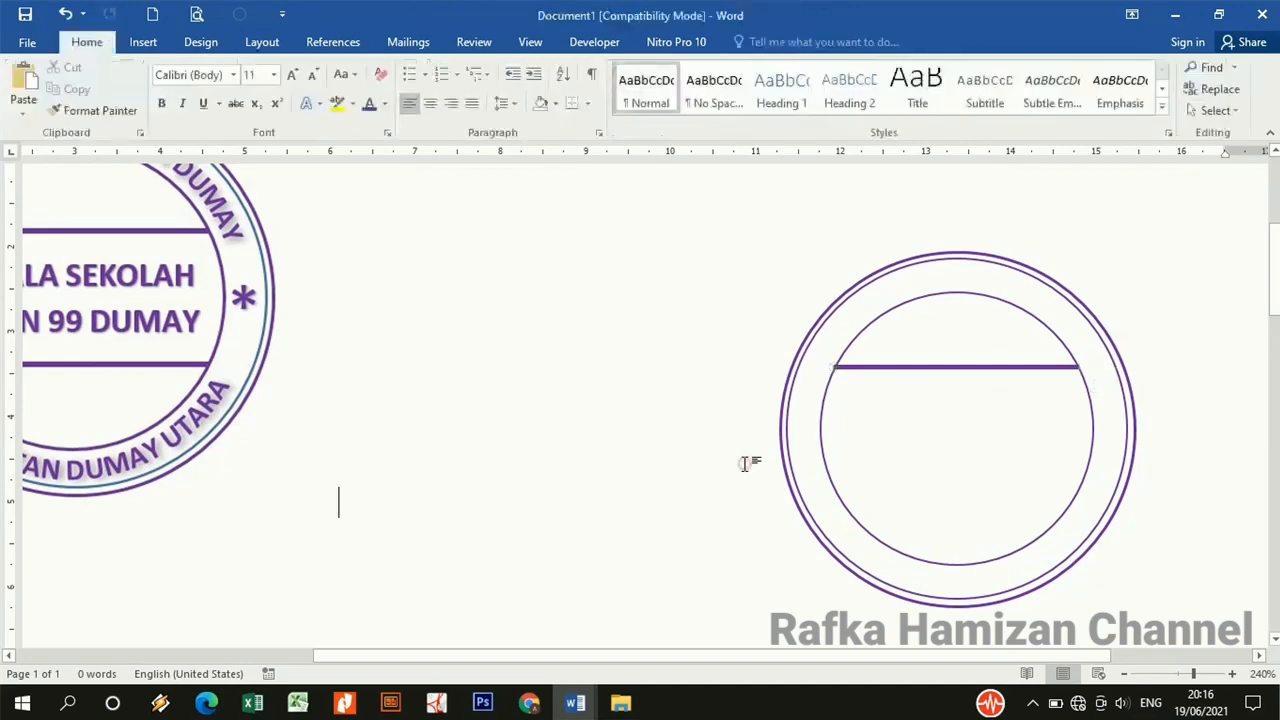
click(1005, 368)
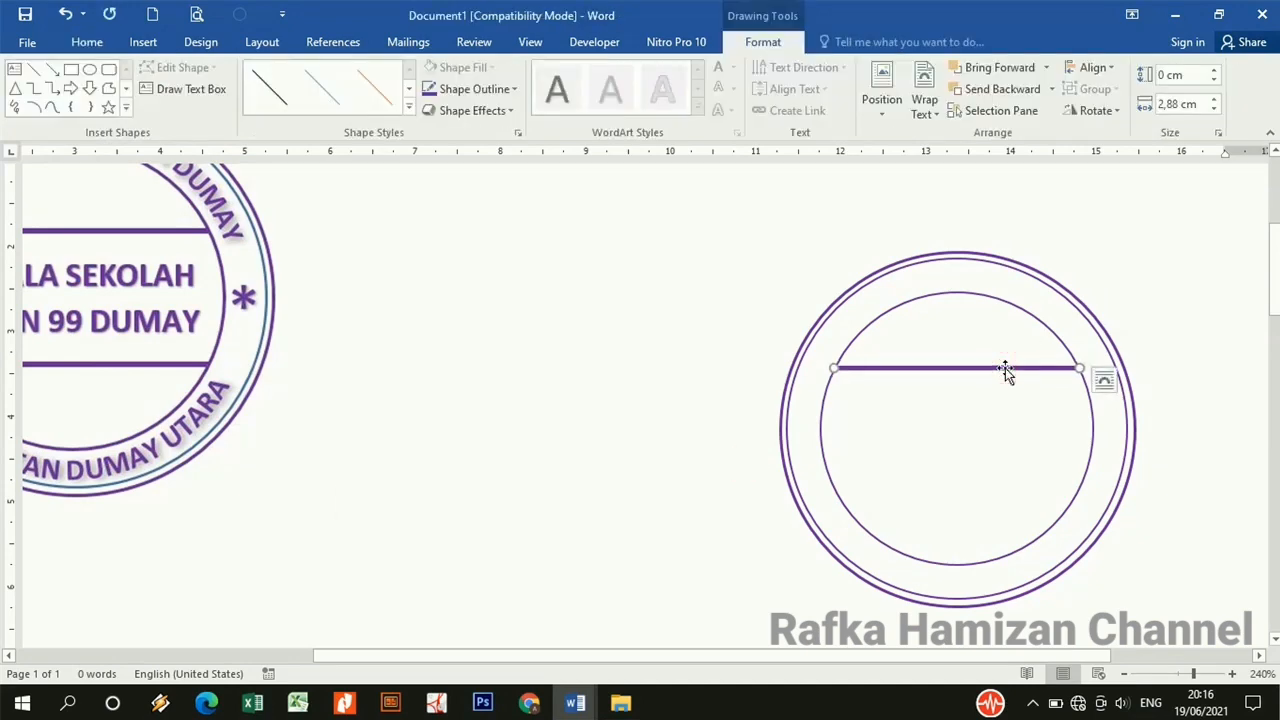
click(804, 417)
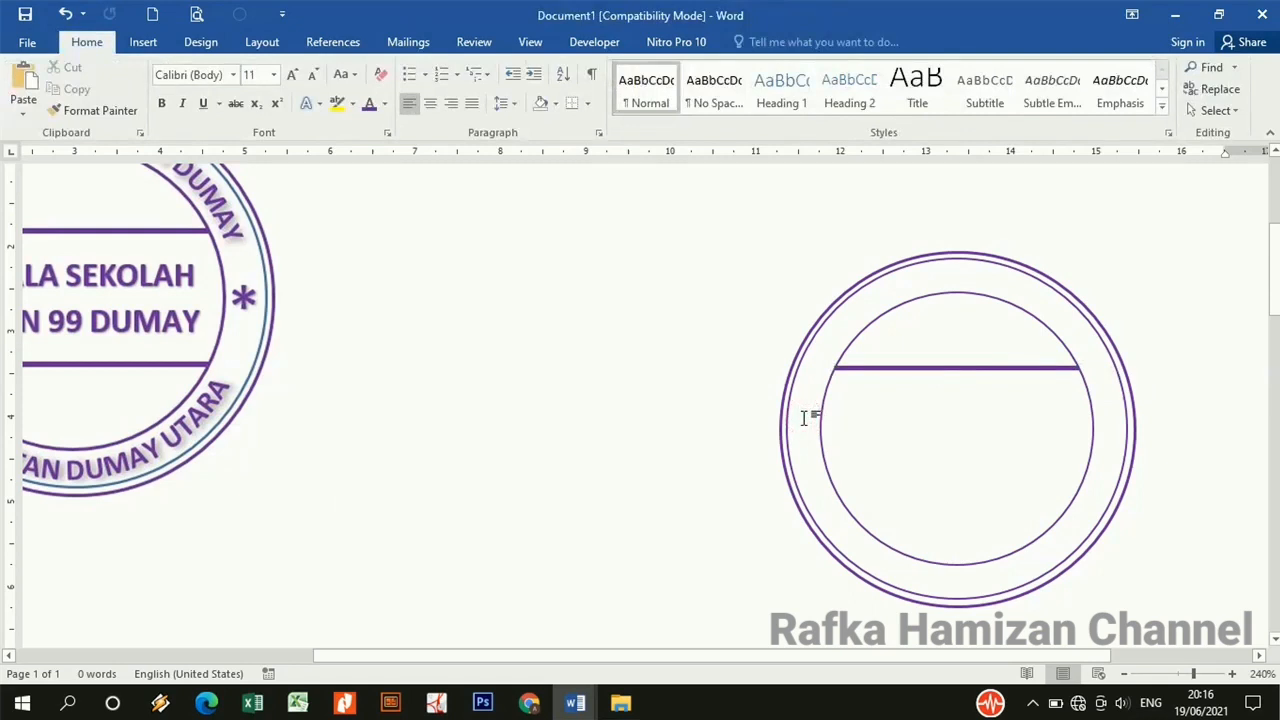
click(958, 369)
click(718, 492)
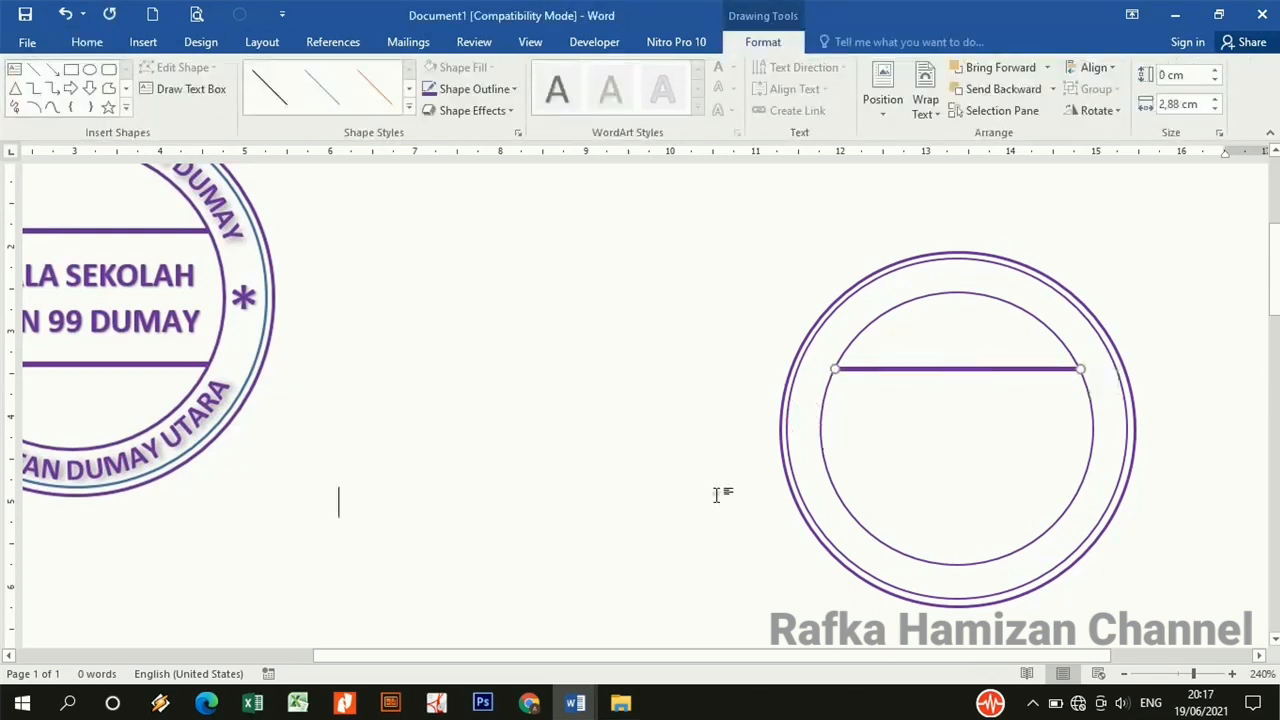
- Duplicate the purple line inside the empty stamp's inner circle
click(939, 370)
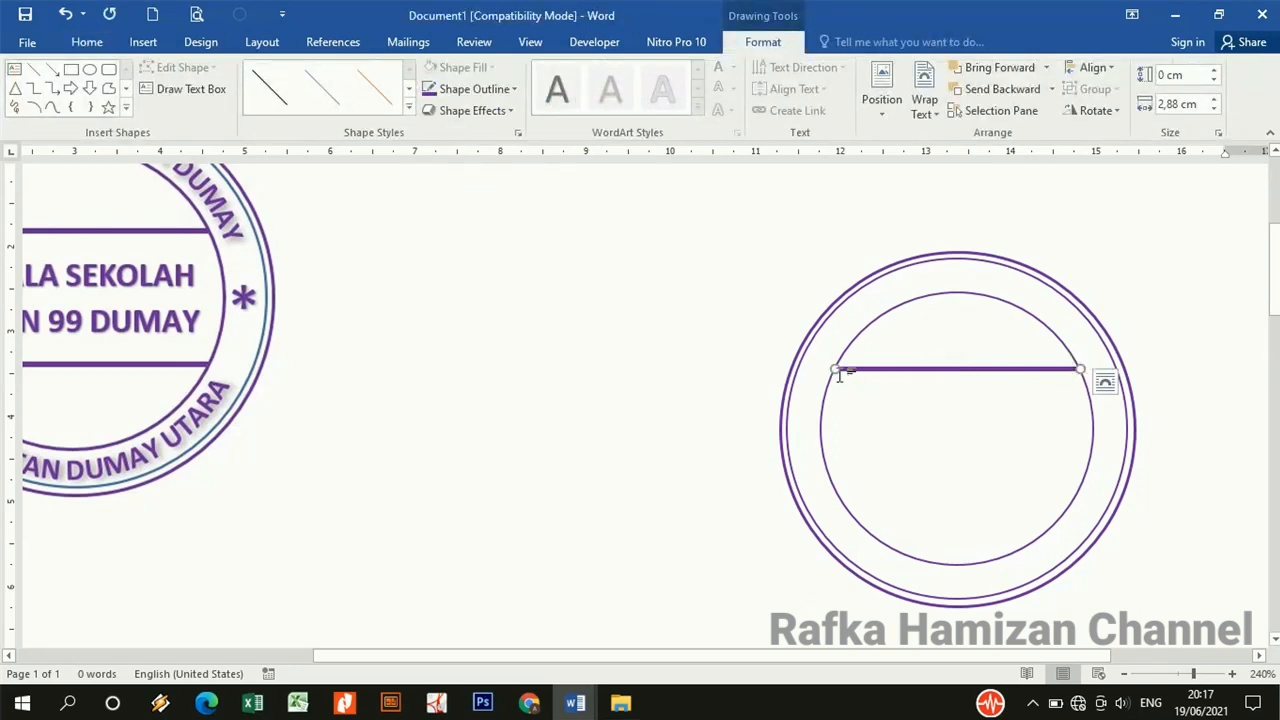
key(ctrl+d)
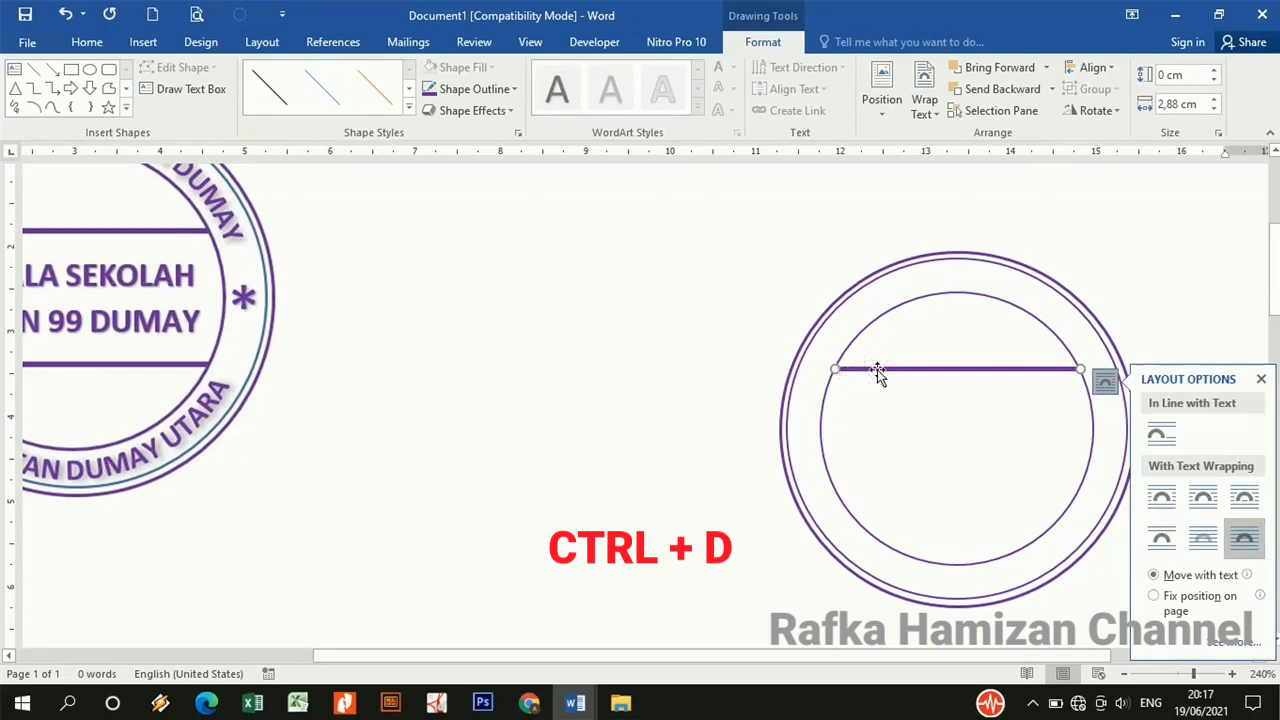
key(ctrl+d)
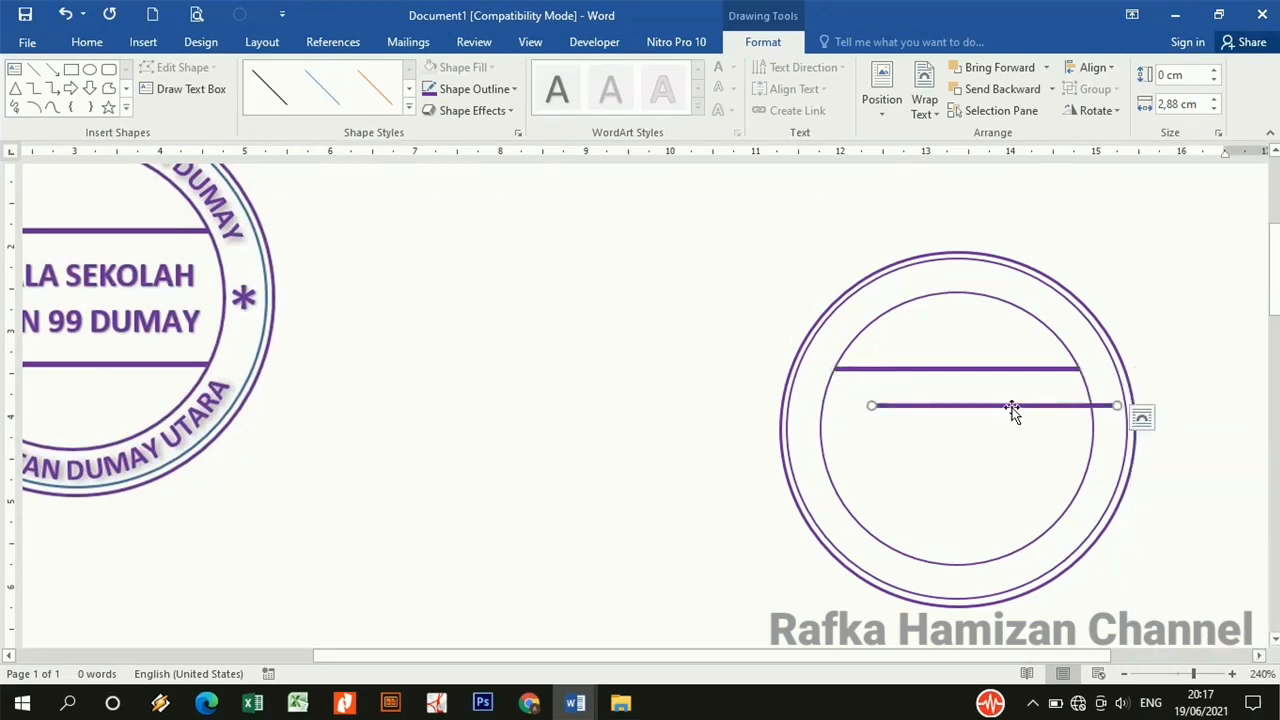
- Move the duplicated purple line into the lower part of the inner circle and nudge it until both ends meet the circle
drag(1012, 410, 976, 478)
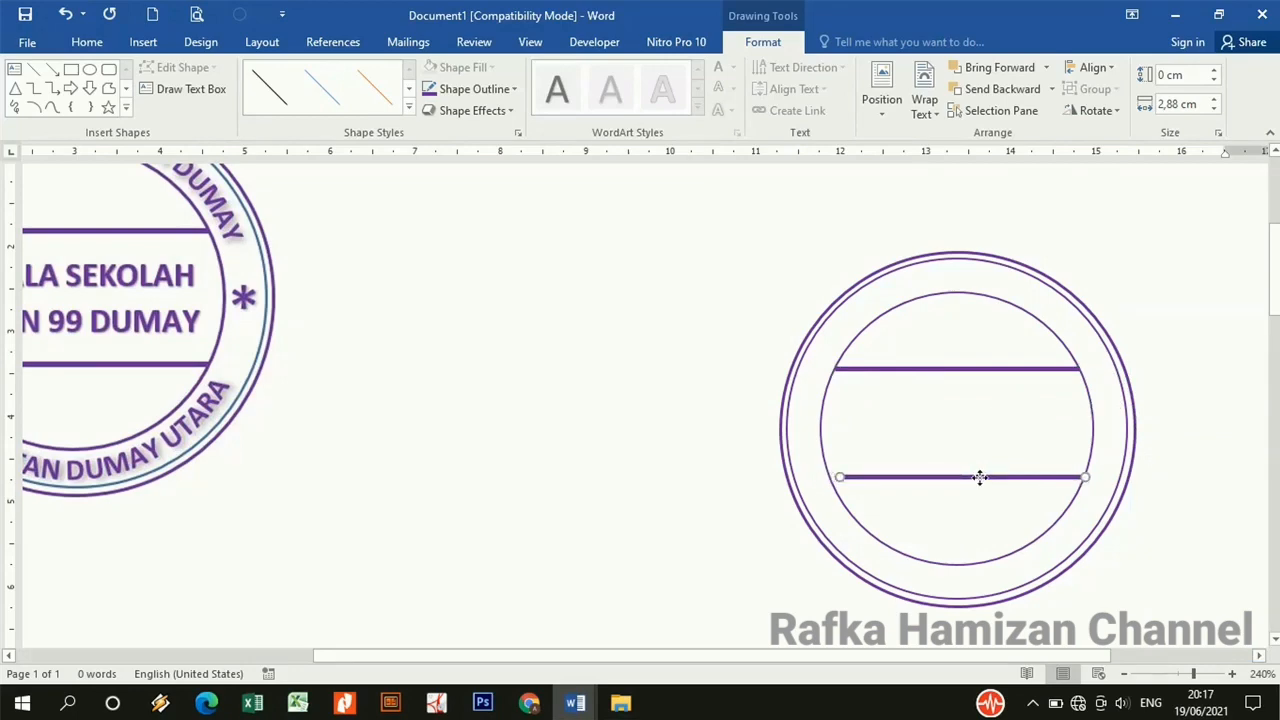
key(Down)
key(Down)
key(Down)
key(Down)
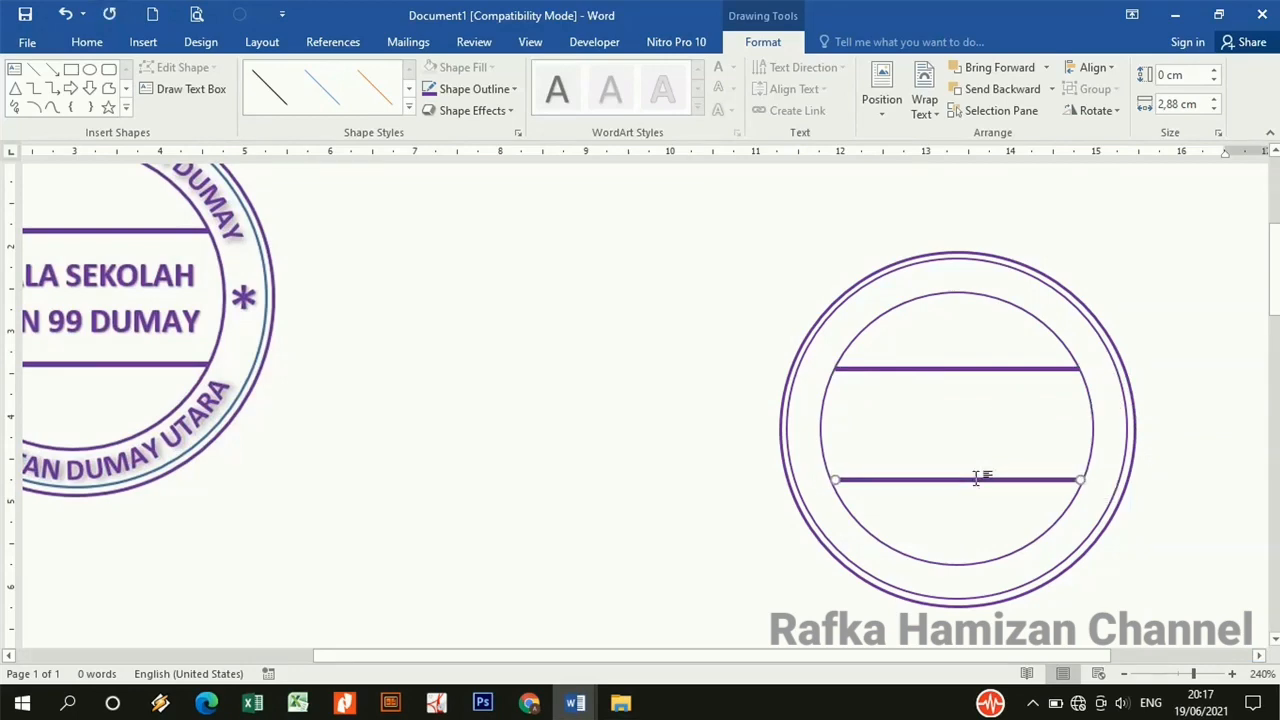
key(Down)
key(Down)
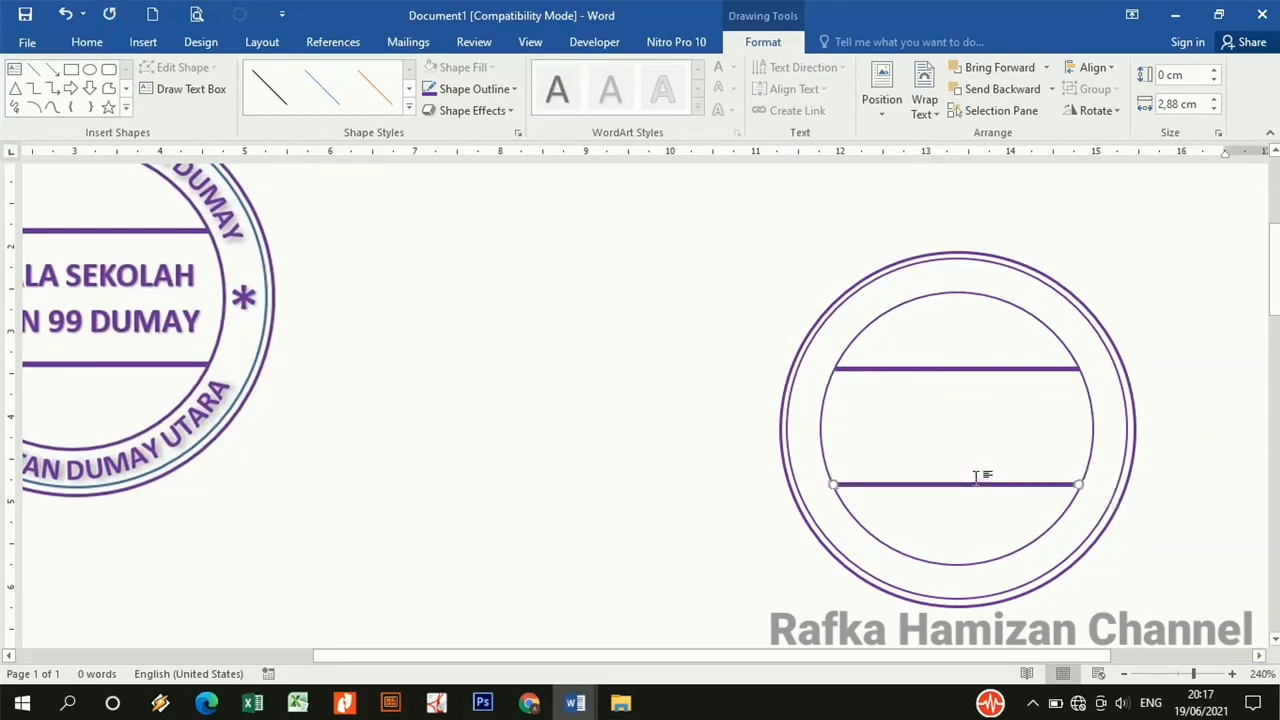
key(Down)
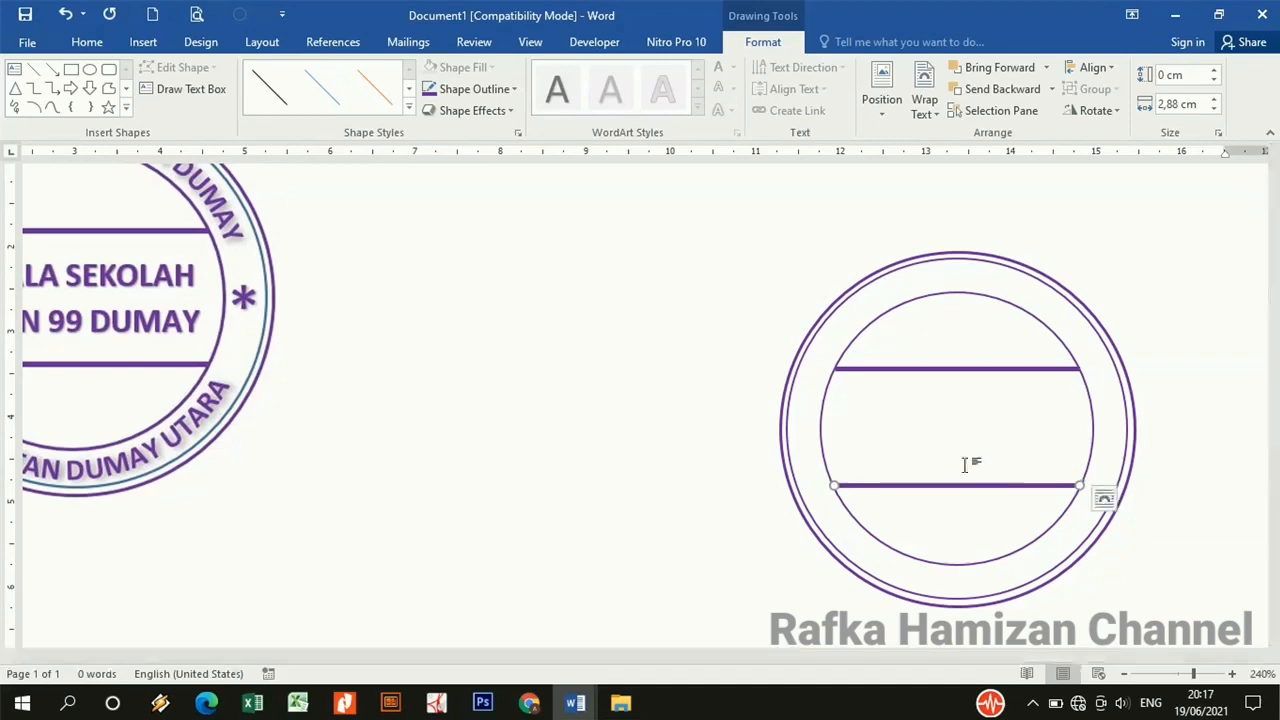
click(706, 446)
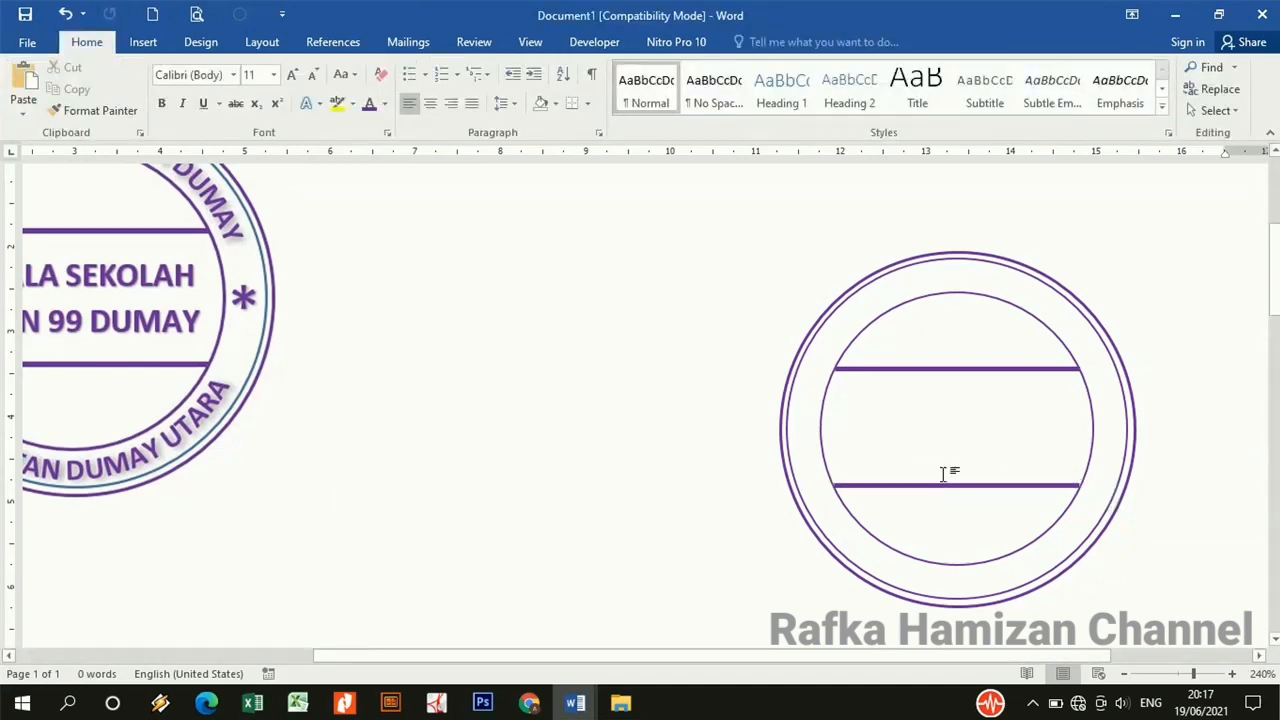
- Nudge the lower purple line slightly further down to refine its fit against the inner circle
click(976, 489)
key(Down)
key(Down)
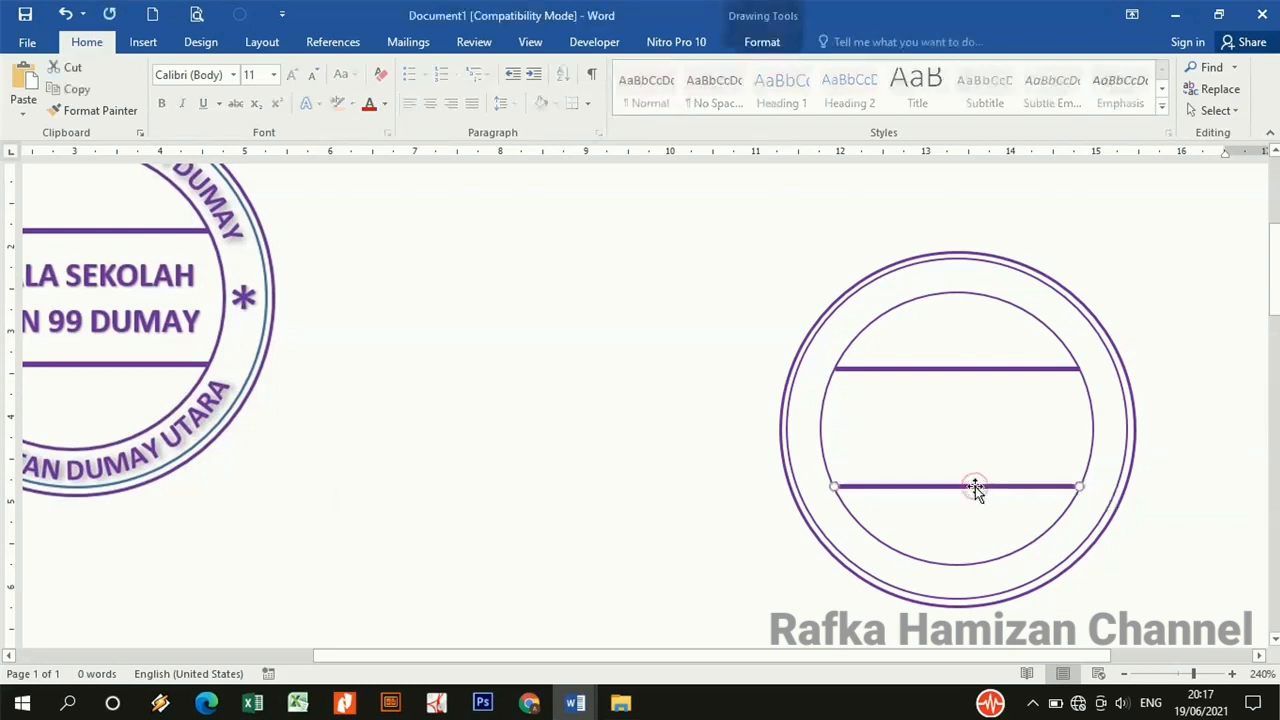
click(637, 491)
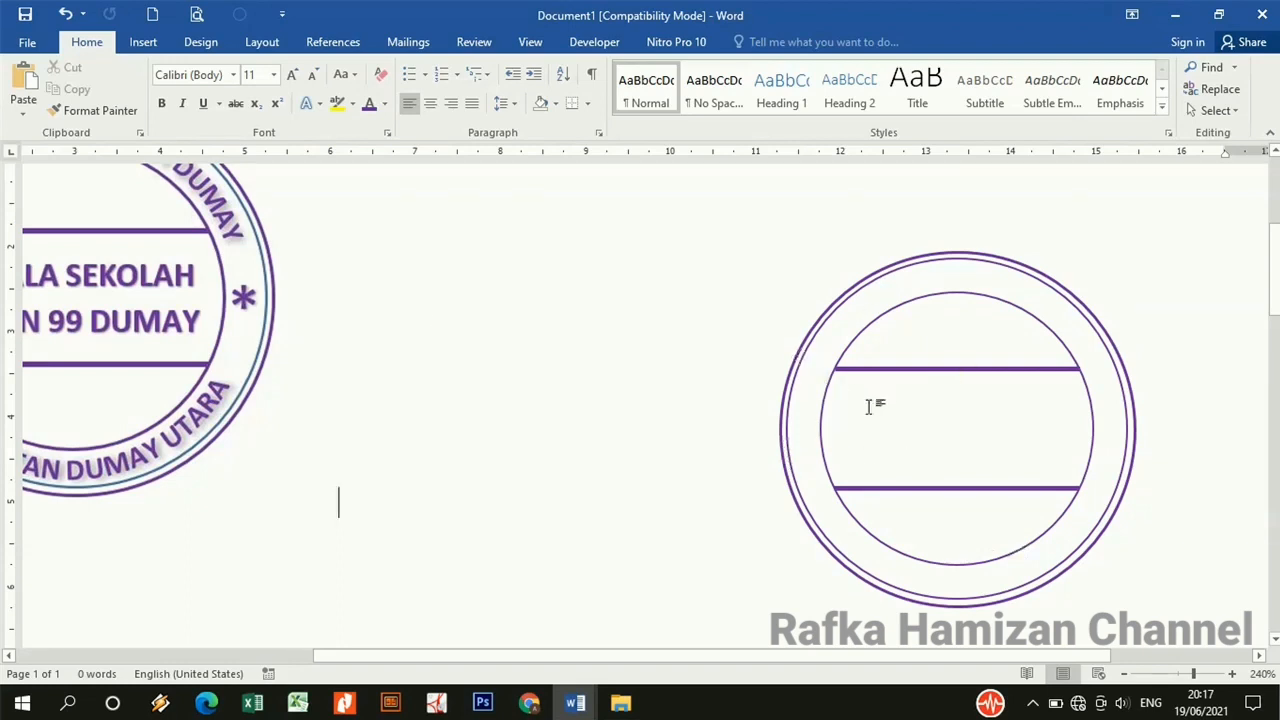
- Insert WordArt in the plain black style and place its box in the blank area above and beside the empty stamp
click(120, 277)
click(614, 349)
click(143, 42)
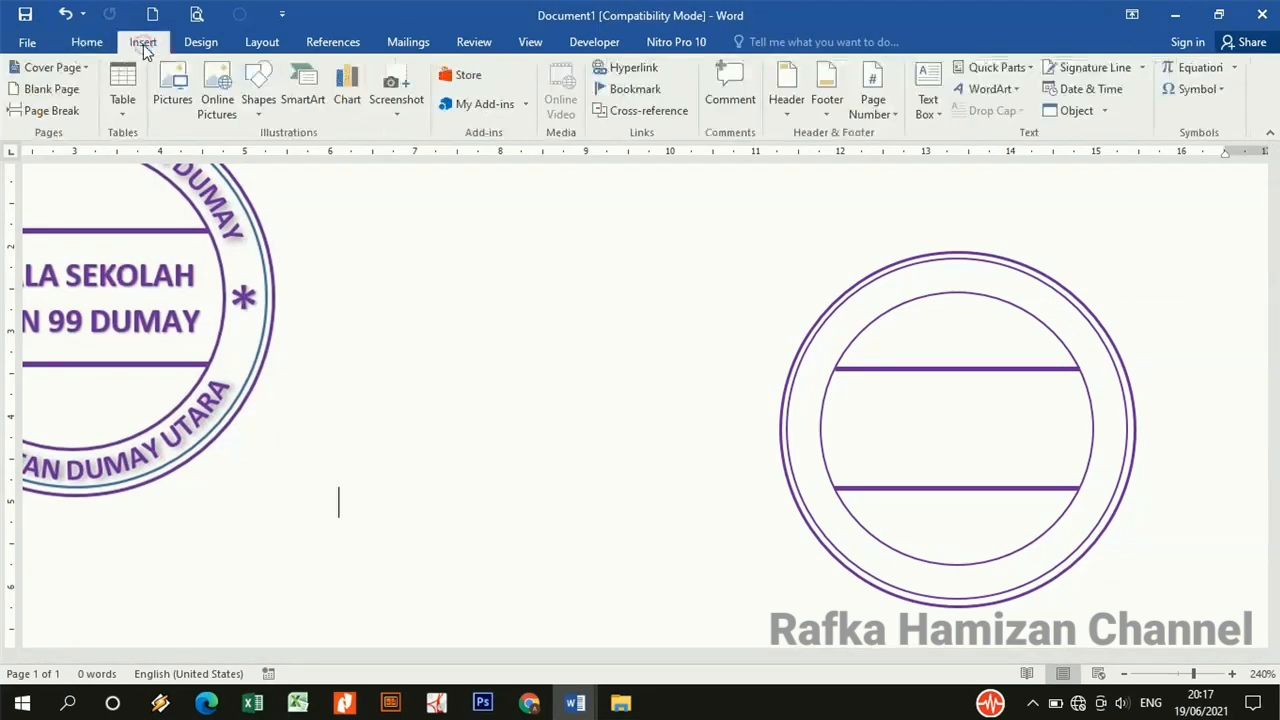
click(1017, 89)
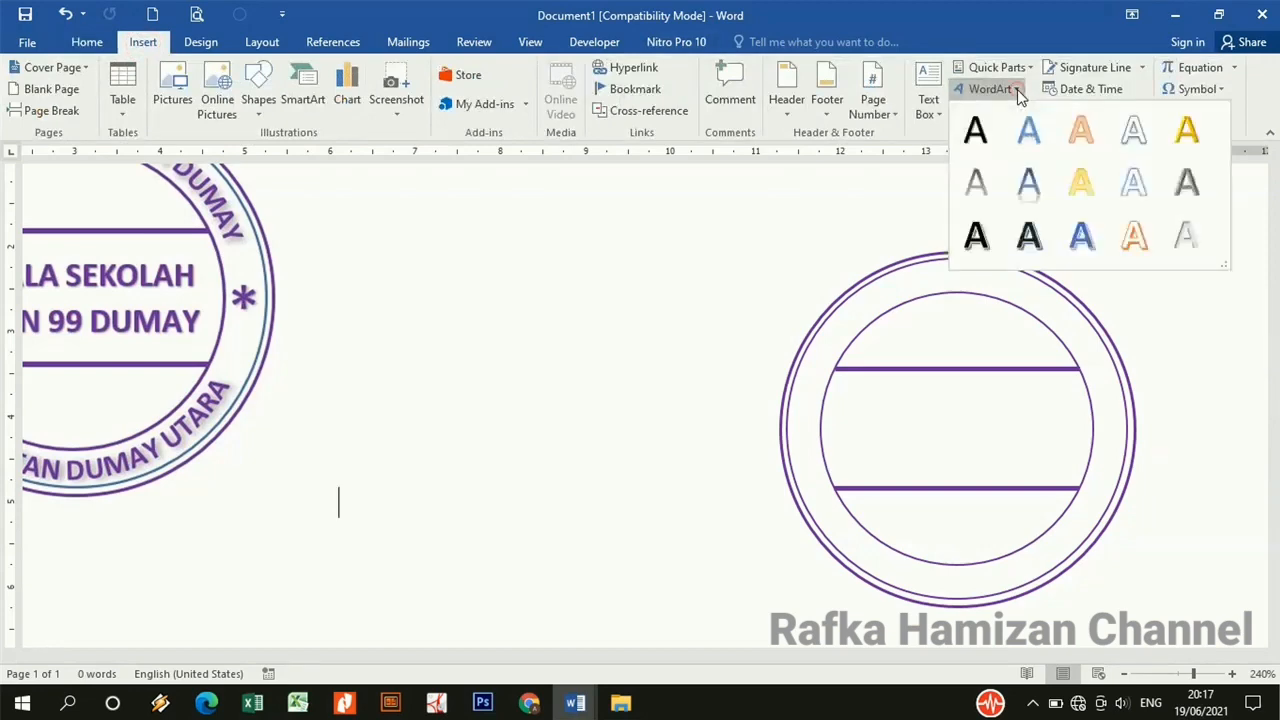
click(975, 130)
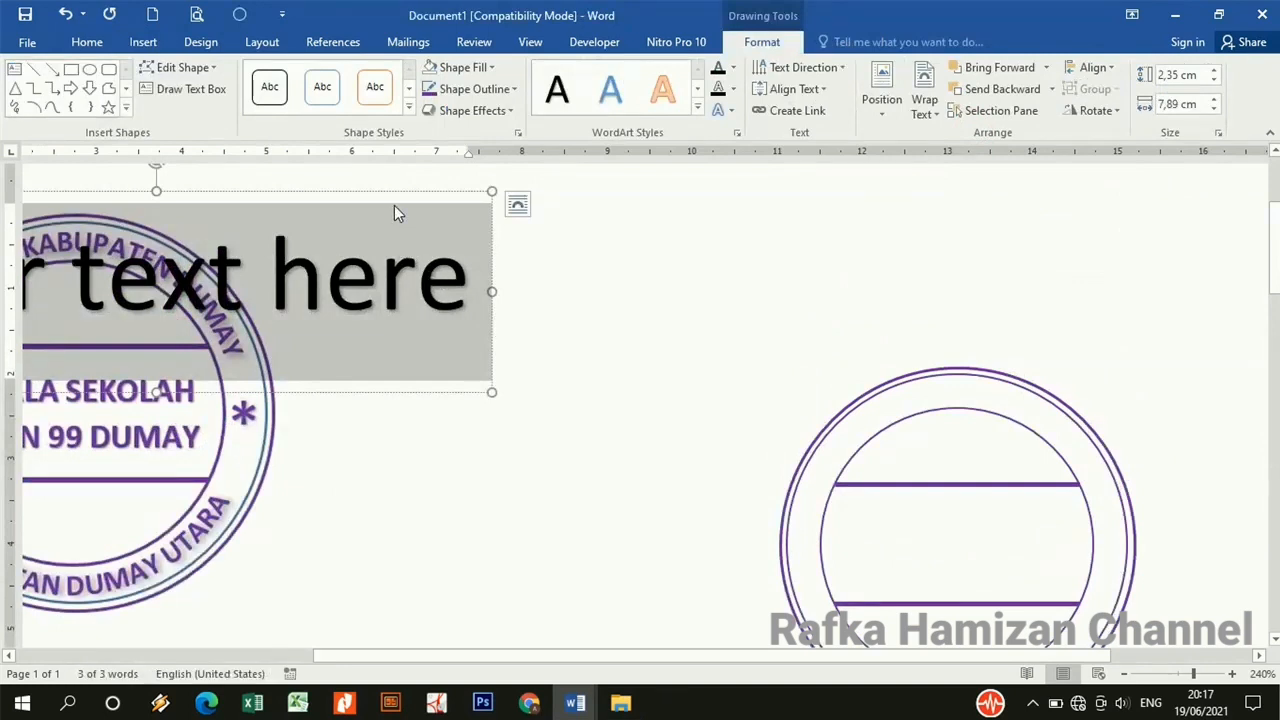
drag(383, 191, 930, 227)
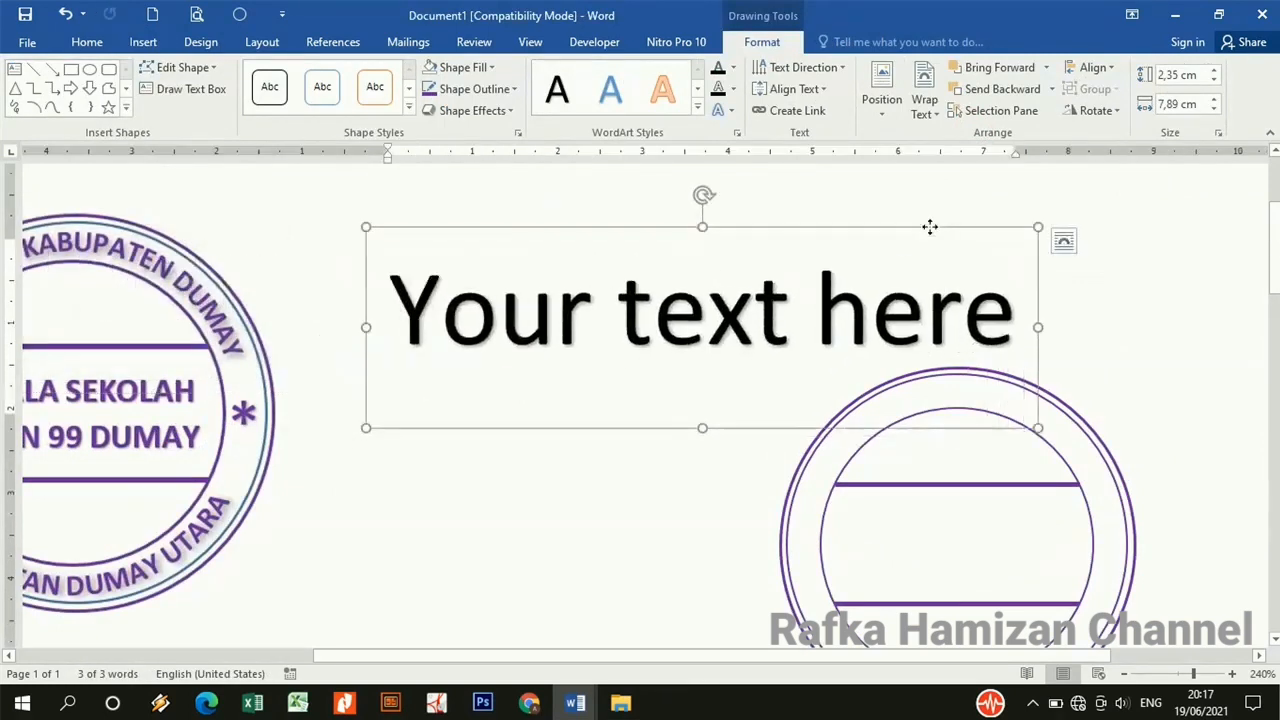
- Replace the WordArt placeholder text with "PEMERINTAH KABUPATEN DUMAY"
click(677, 323)
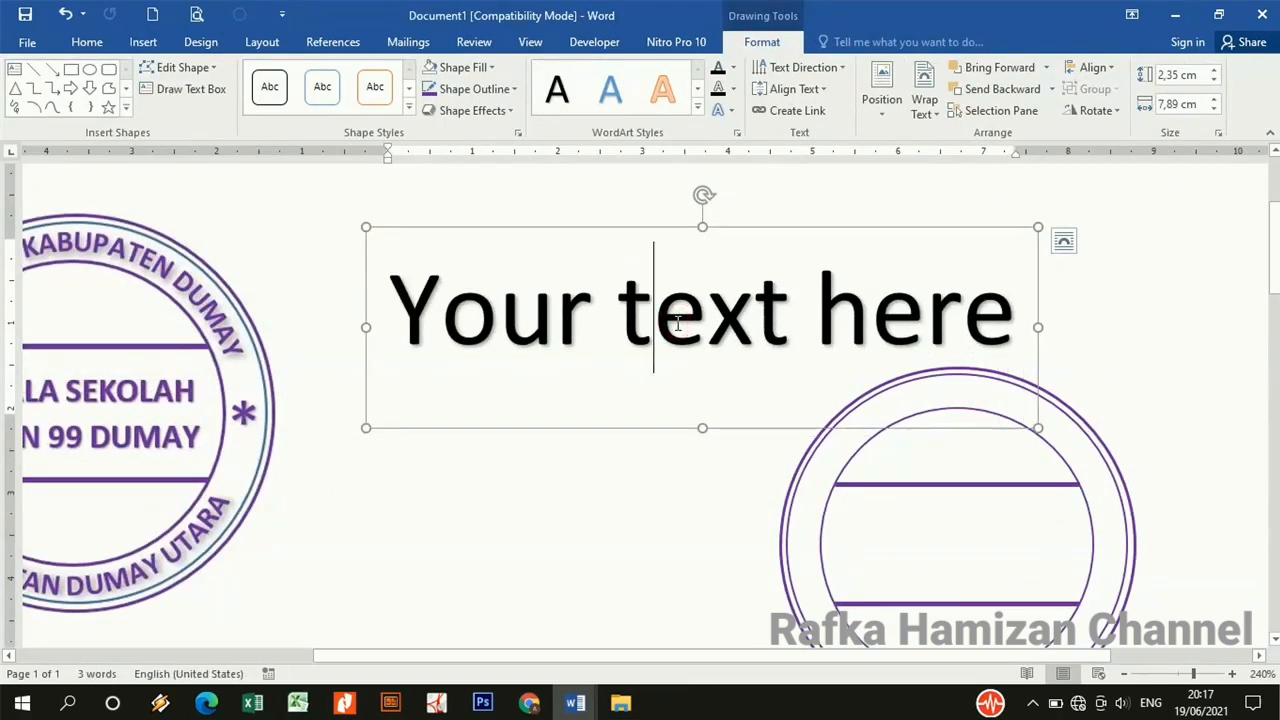
drag(400, 290, 1010, 305)
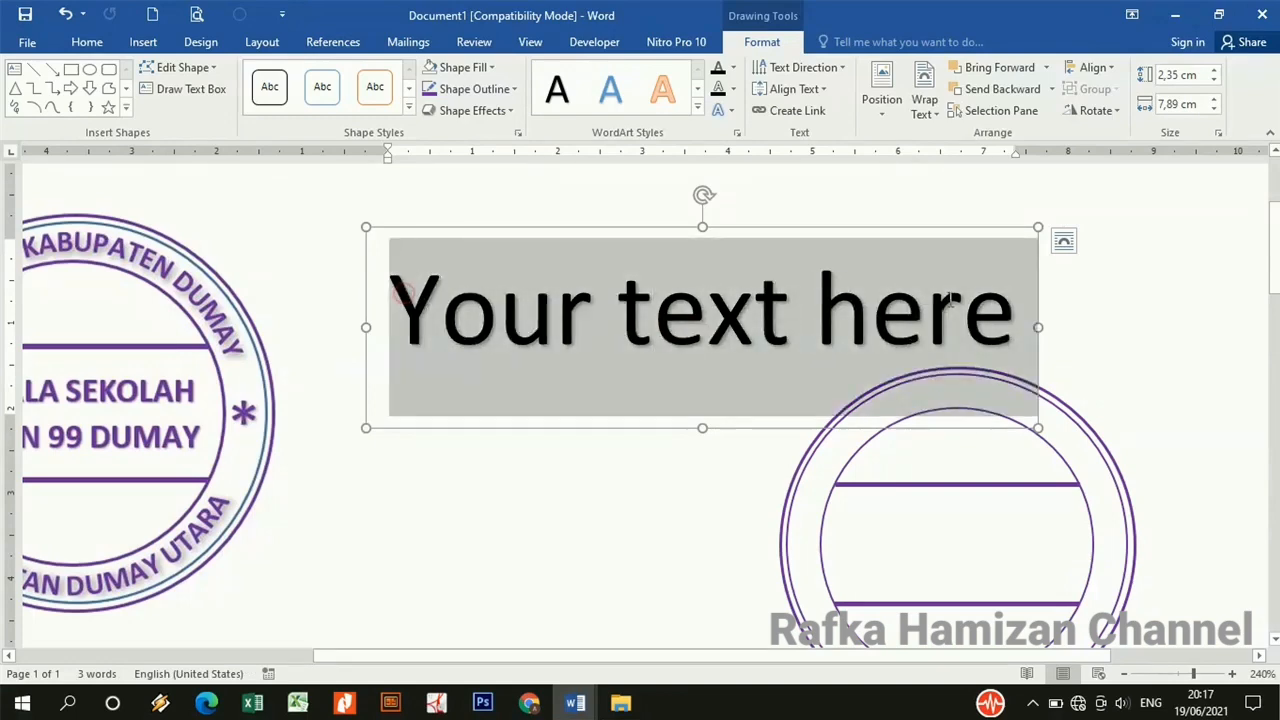
key(BackSpace)
text(P)
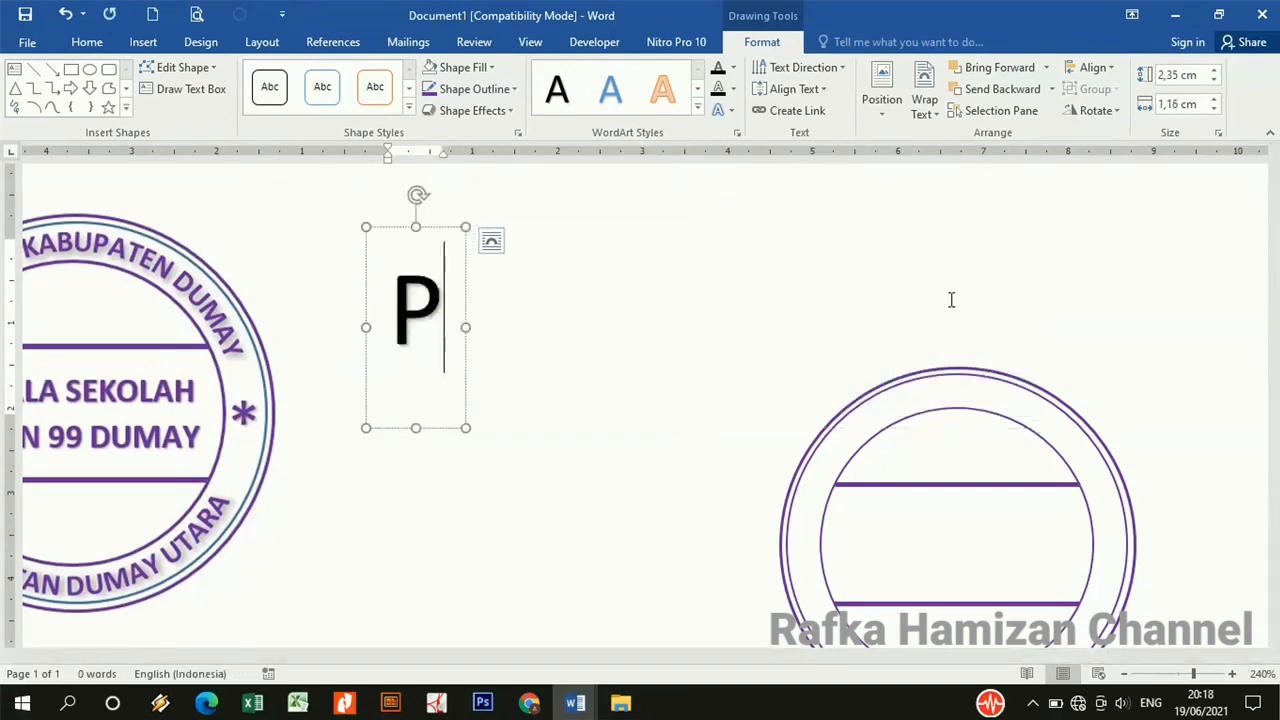
text(EMERI)
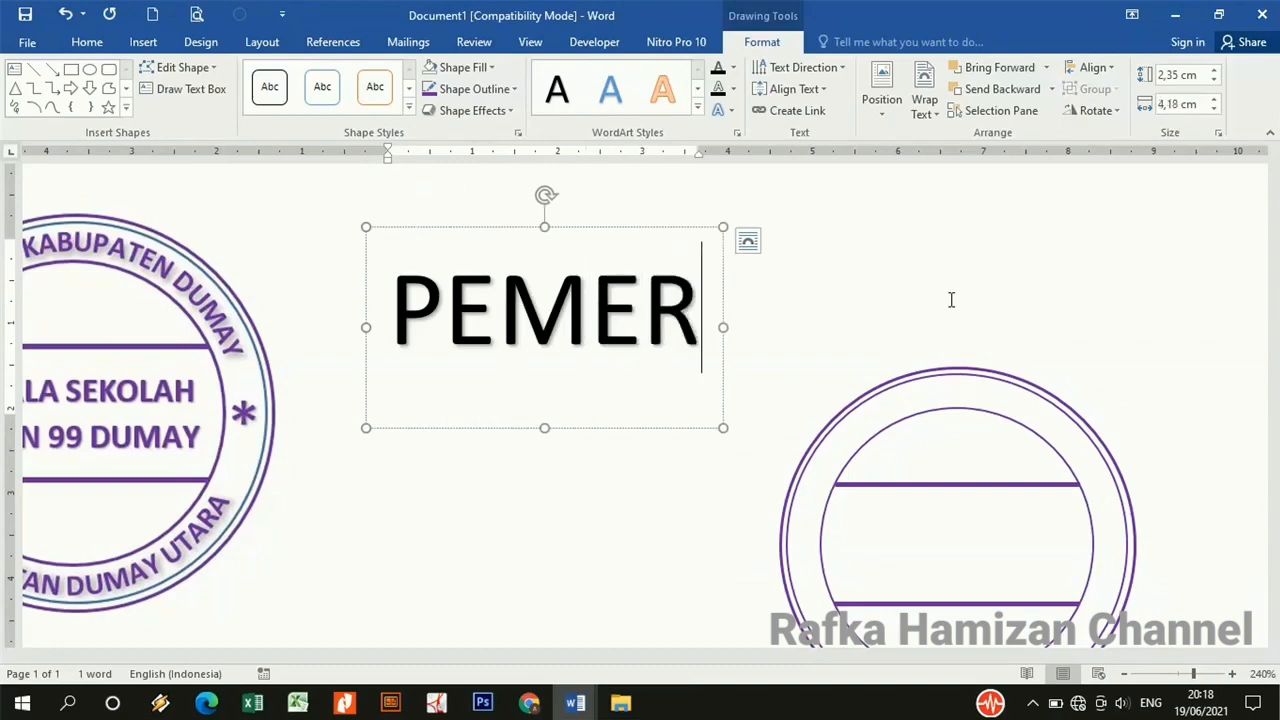
text(NTAH)
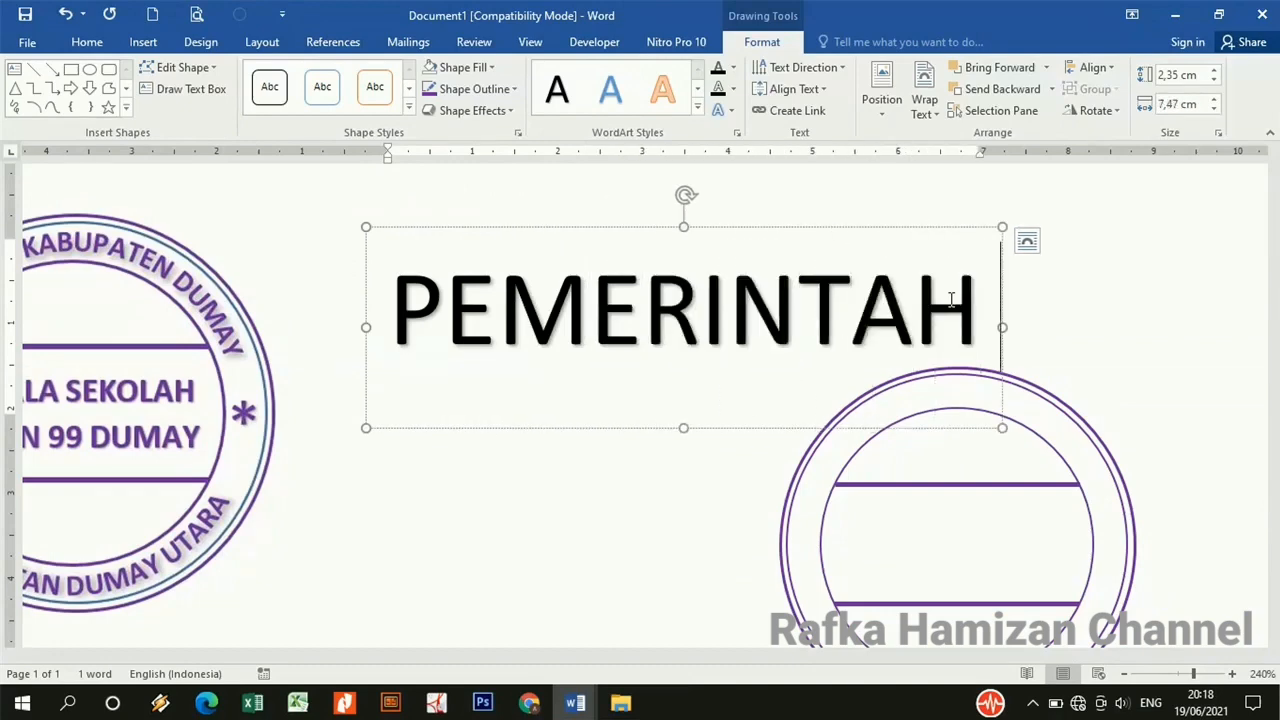
text( K)
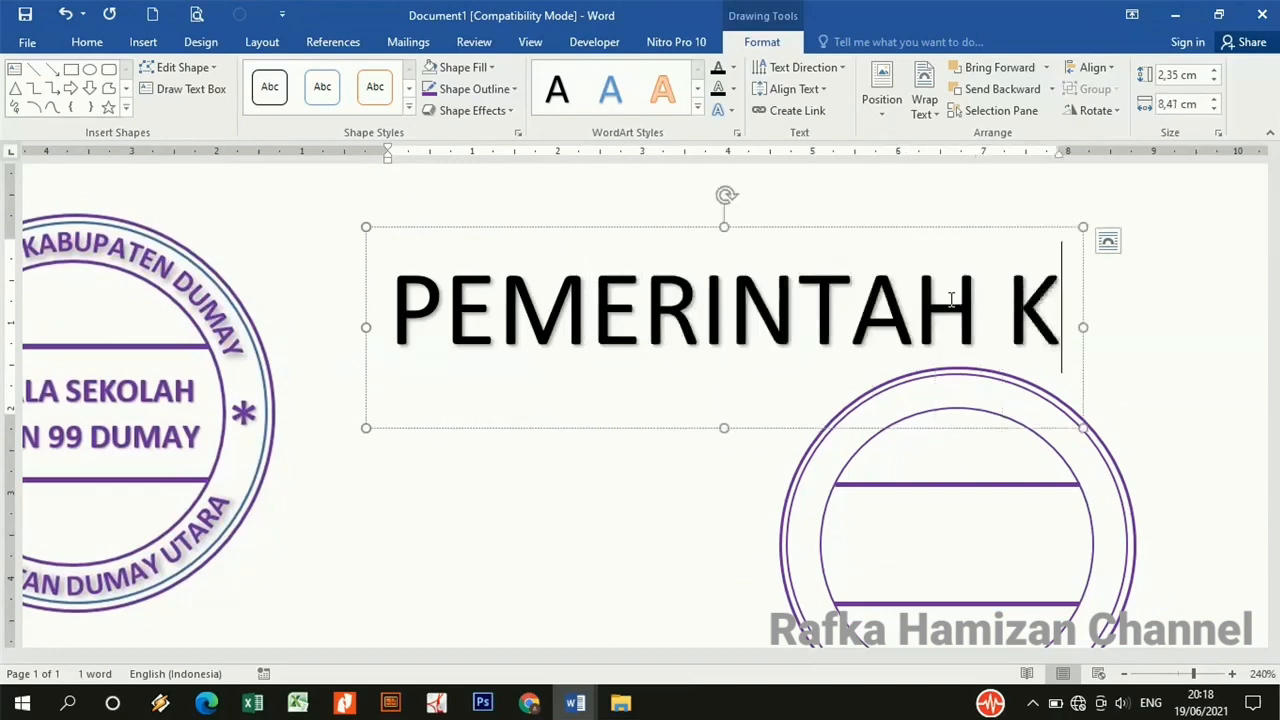
text(ABUPATEN)
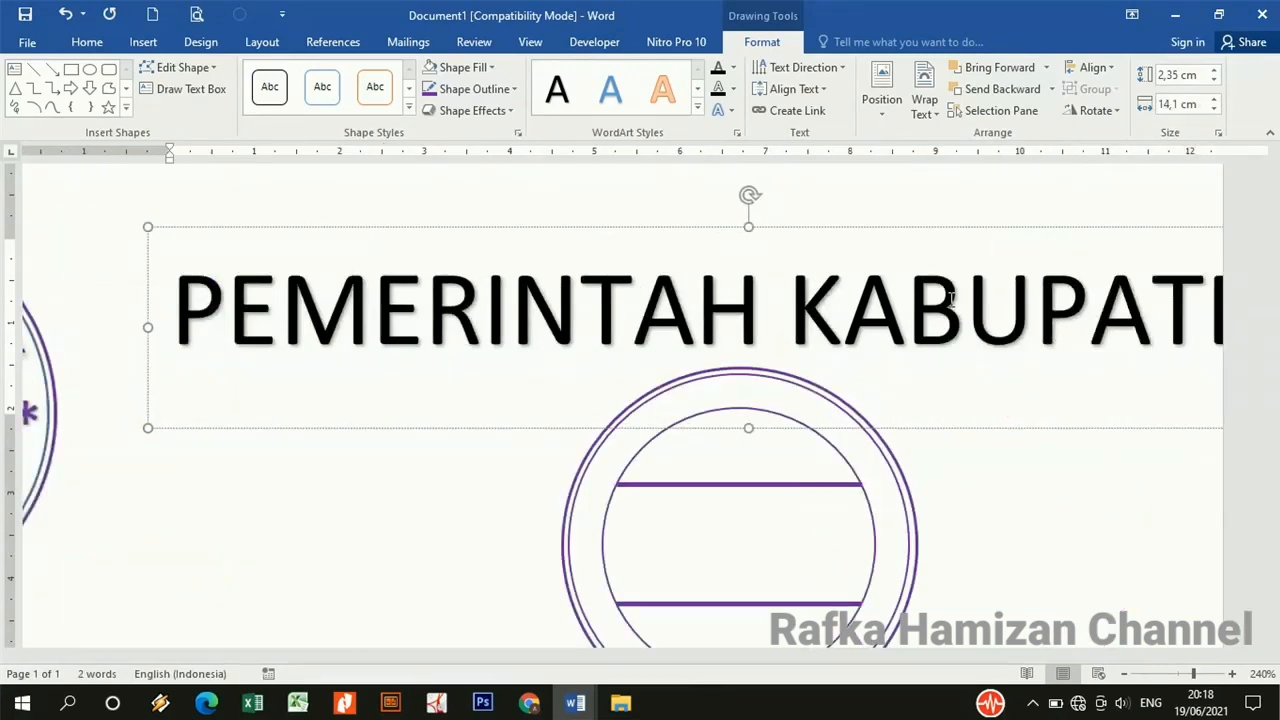
key(Return)
text(DUMAY)
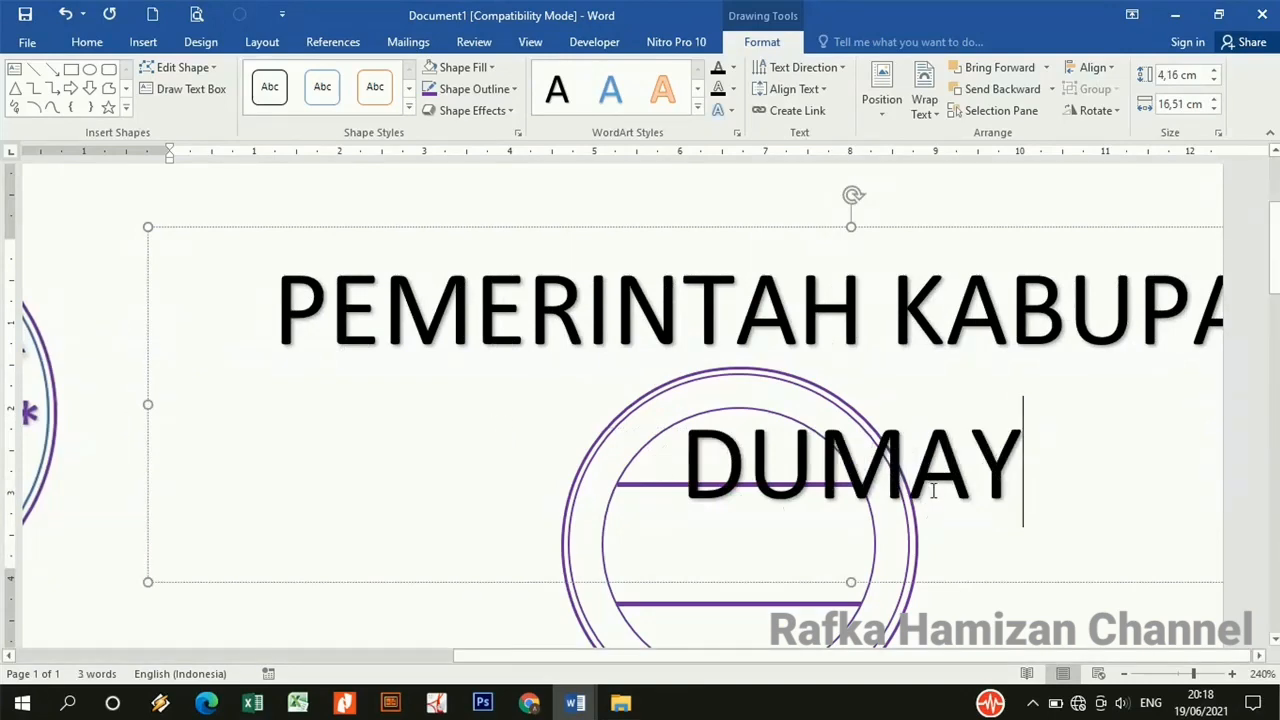
- Make all the WordArt text bold and set its font size to 11
key(ctrl+a)
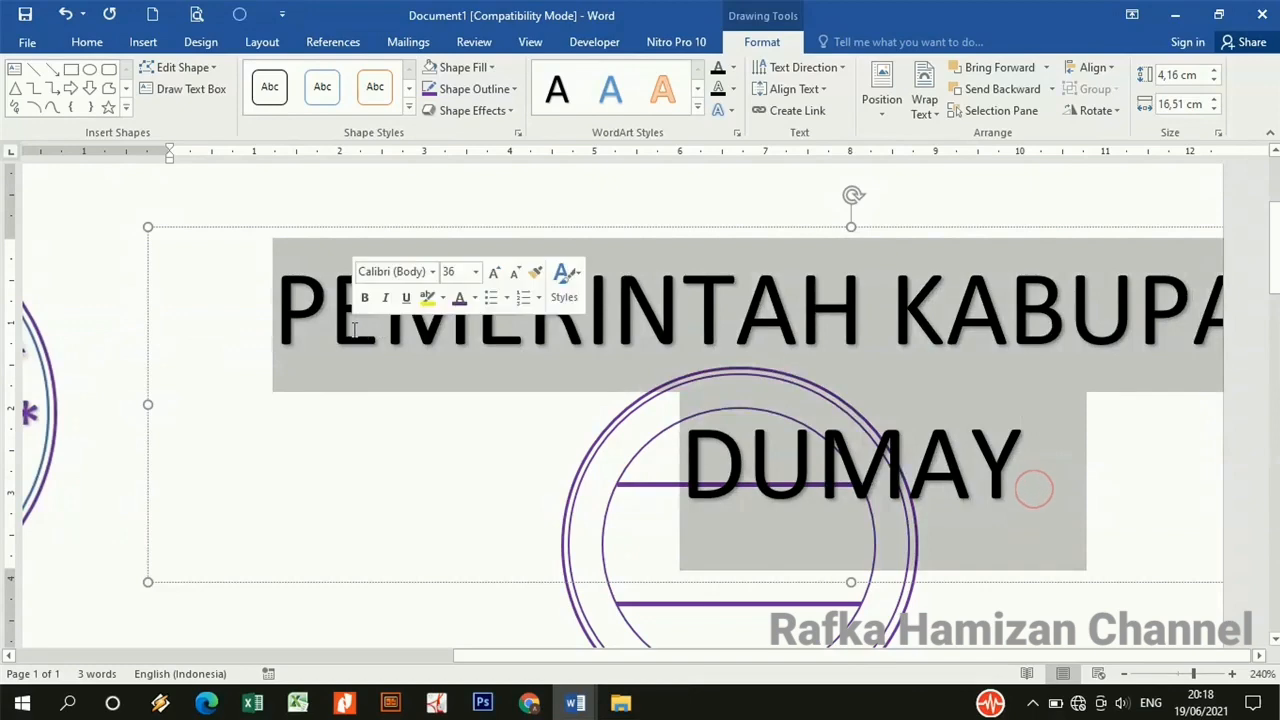
click(82, 48)
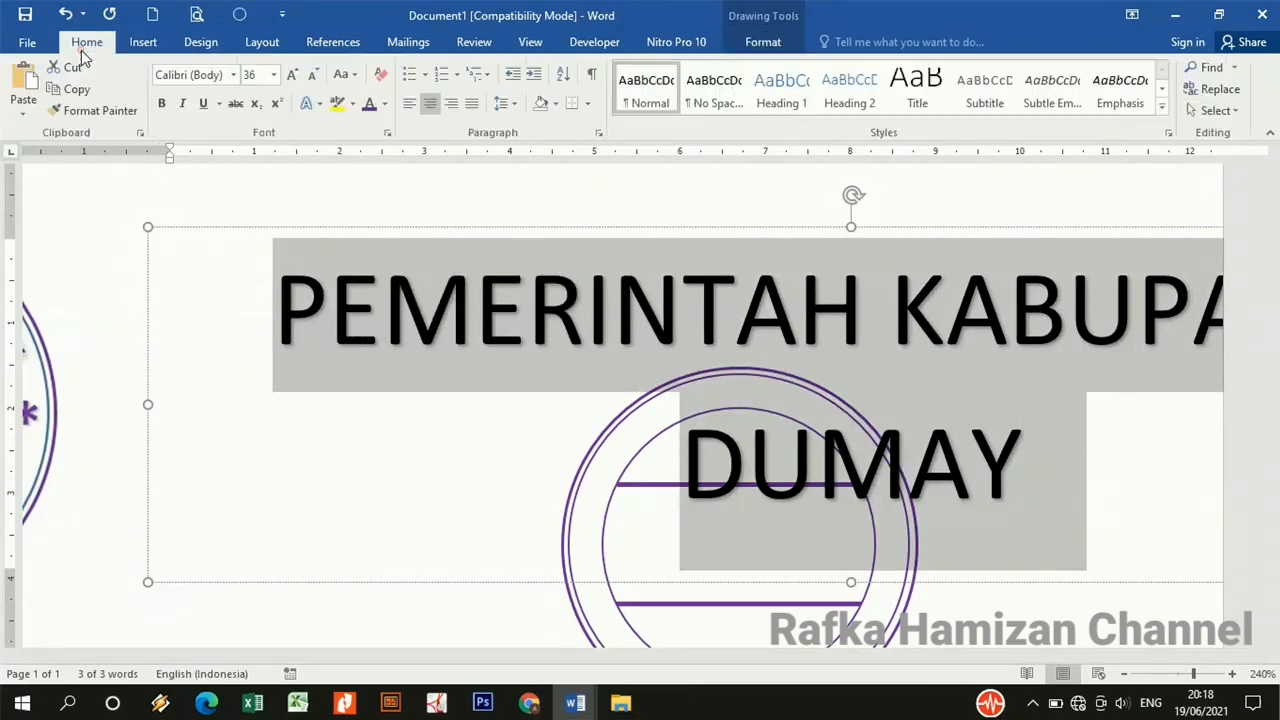
click(163, 104)
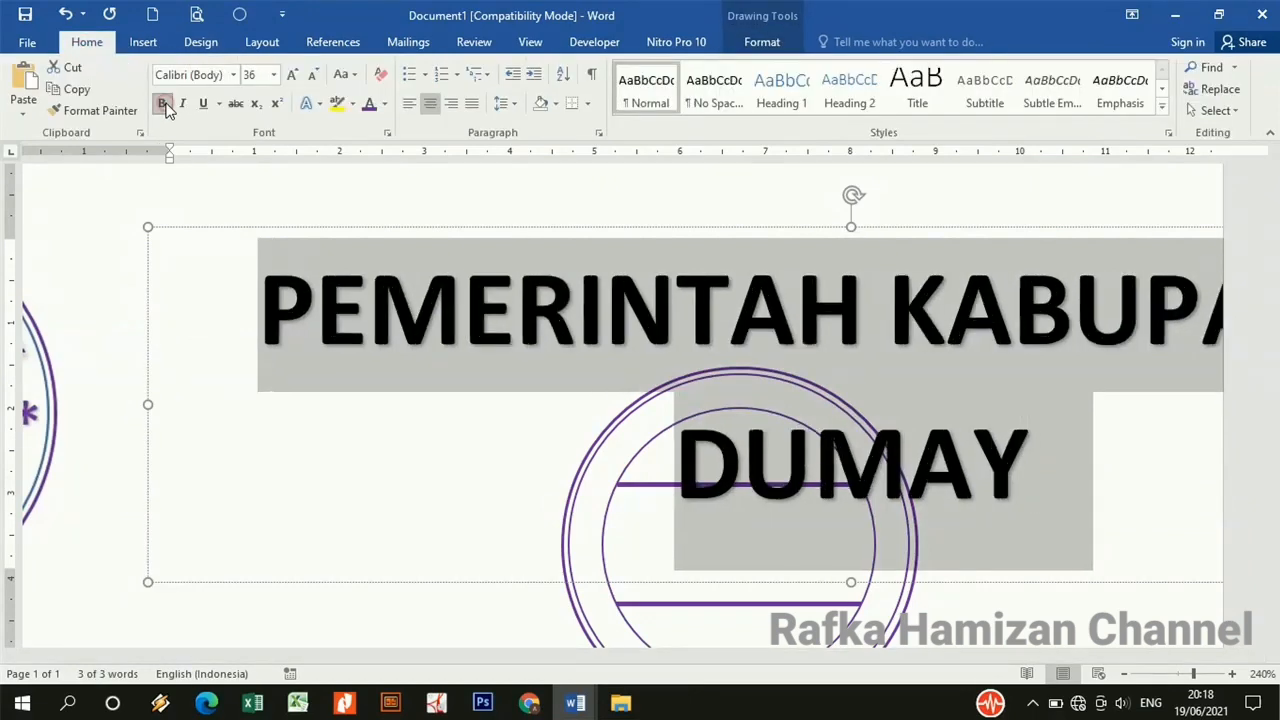
click(262, 76)
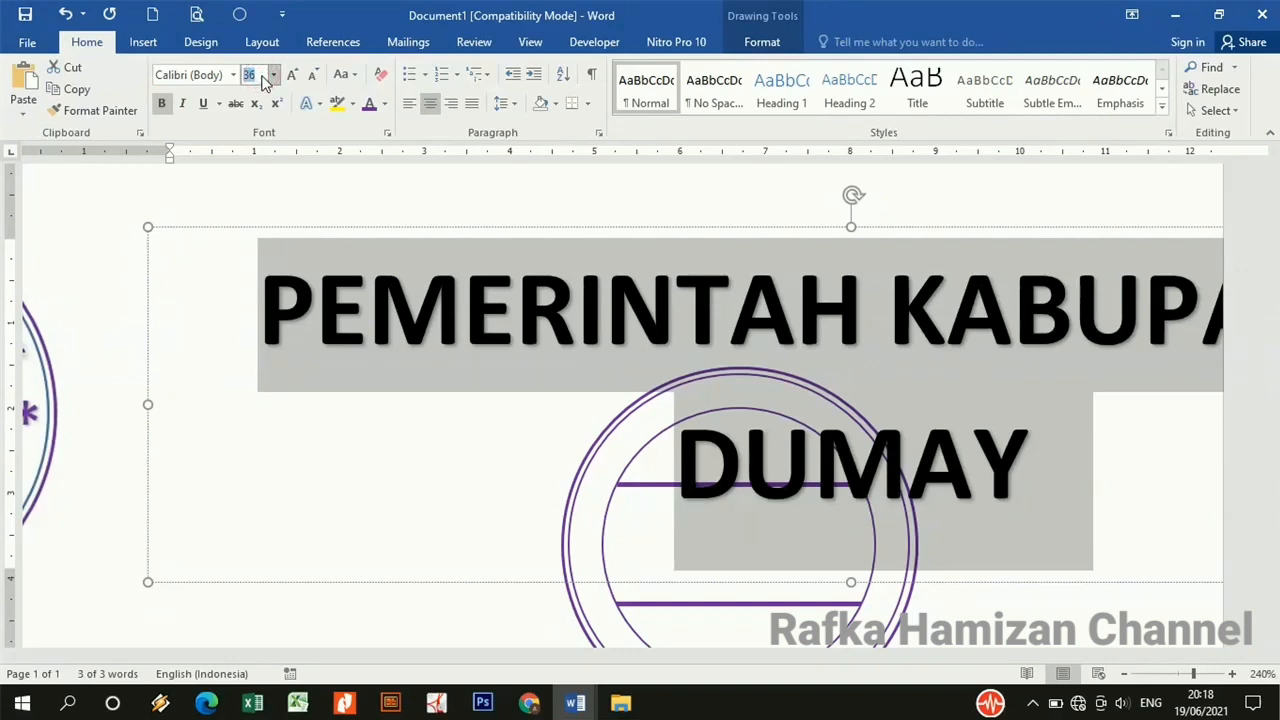
text(11)
key(Return)
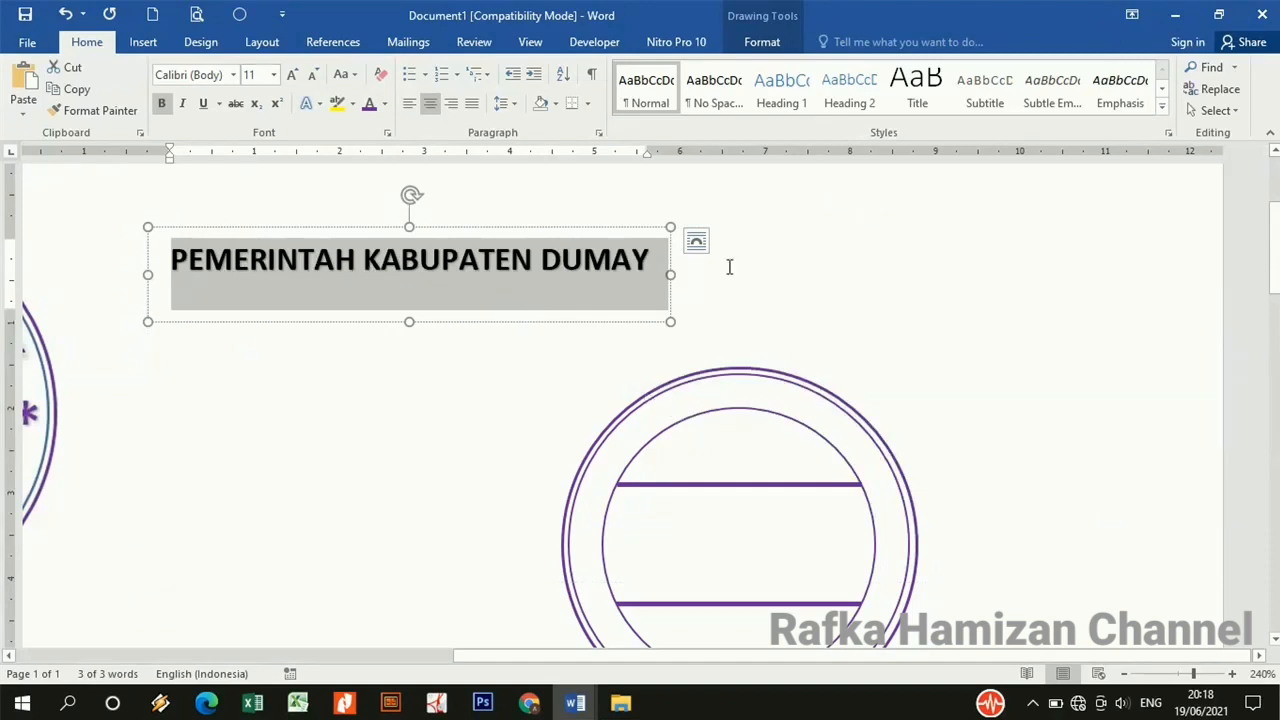
- Apply the upward arch Follow Path transform to the "PEMERINTAH KABUPATEN DUMAY" WordArt
click(634, 325)
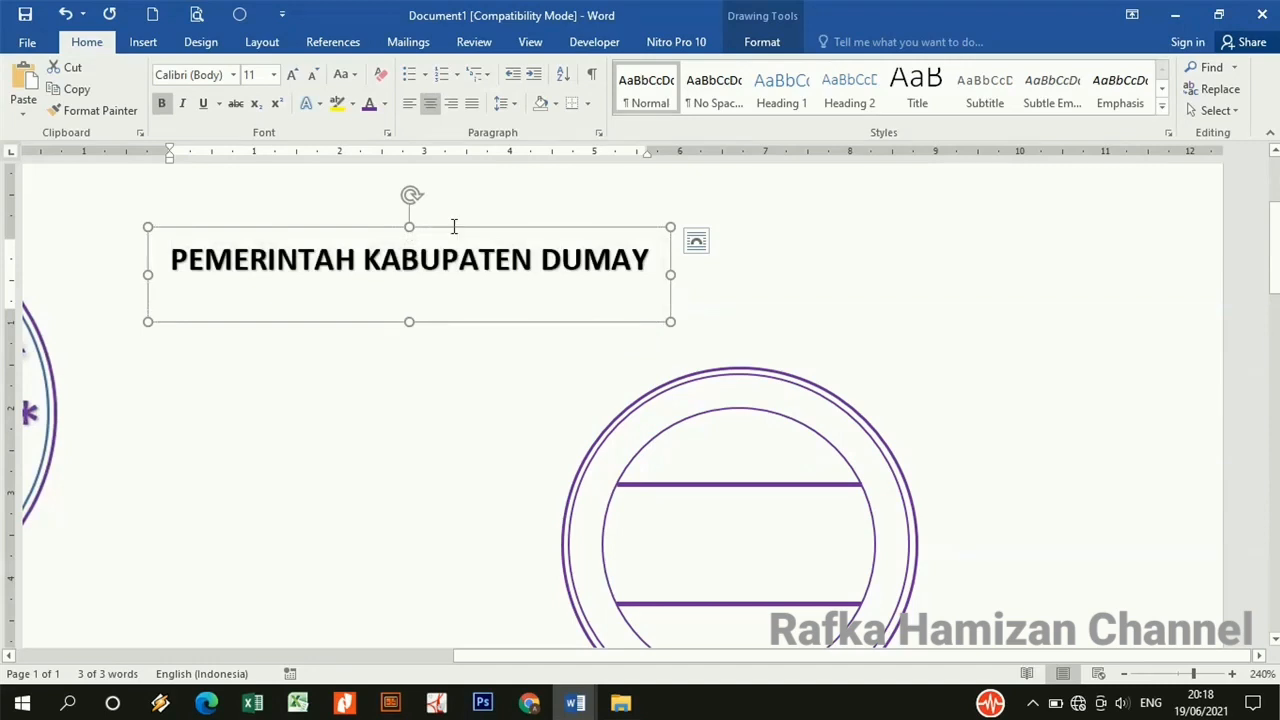
click(765, 44)
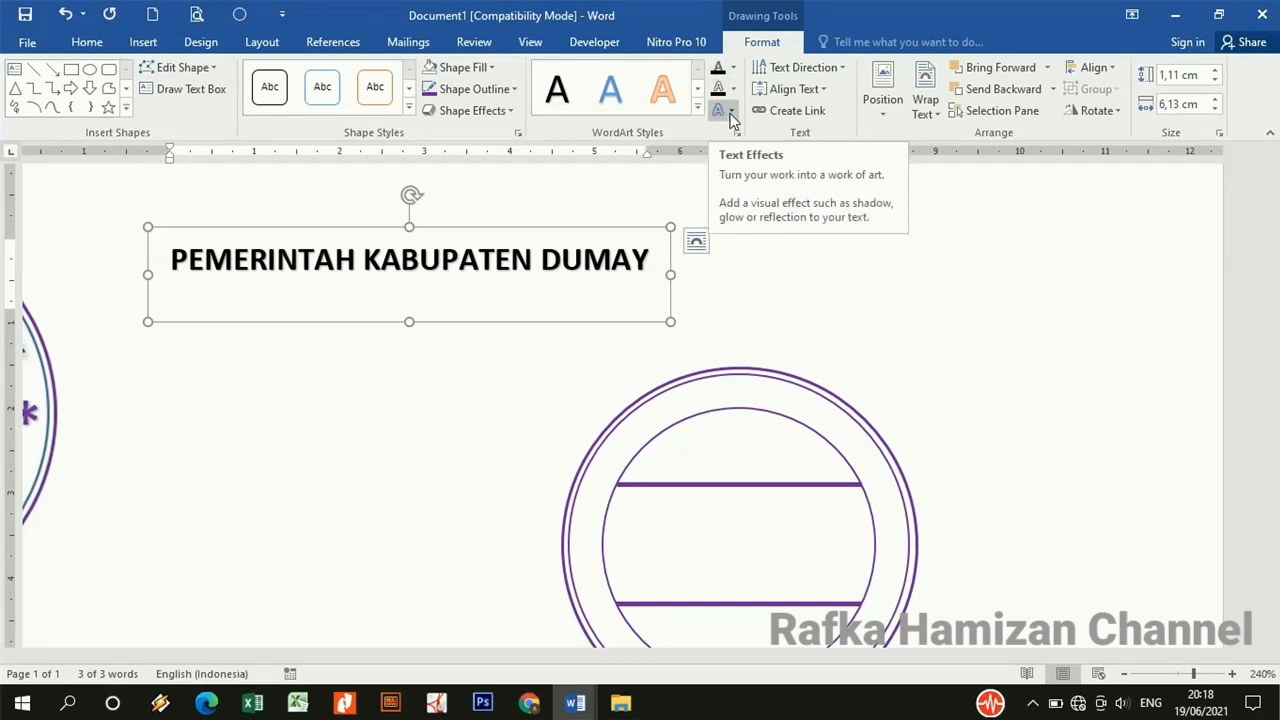
click(731, 113)
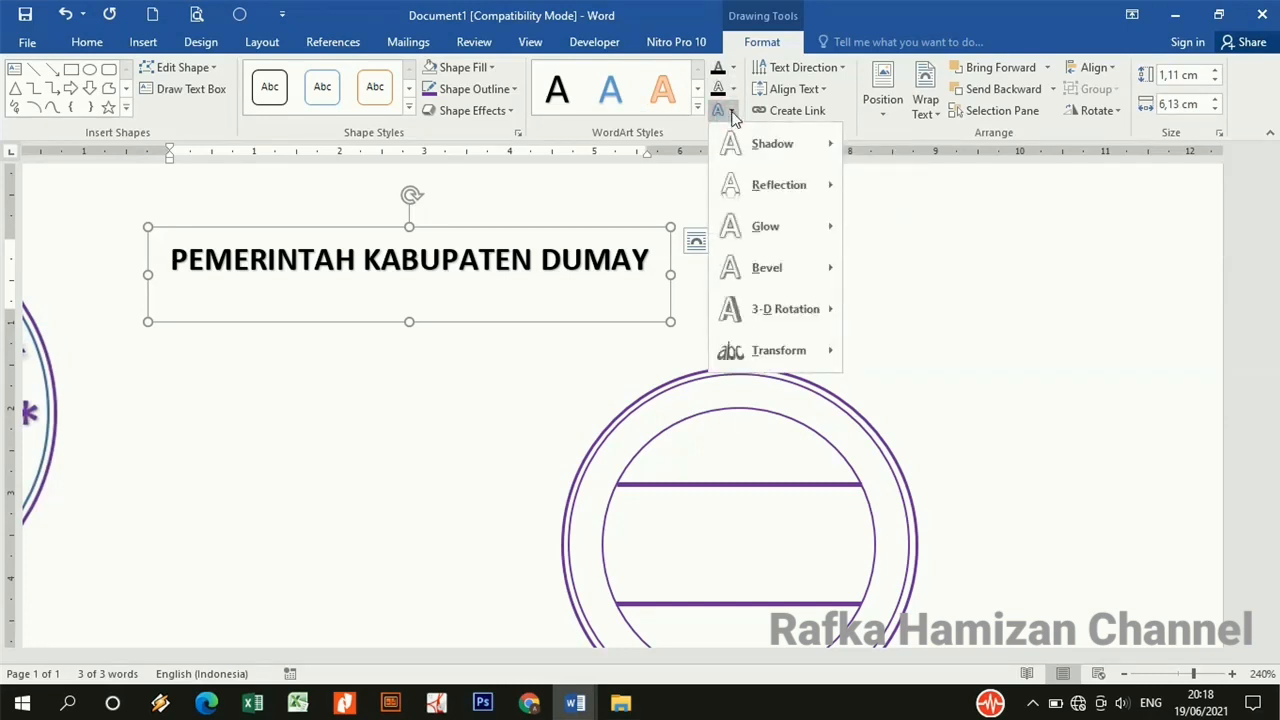
mouse_move(750, 372)
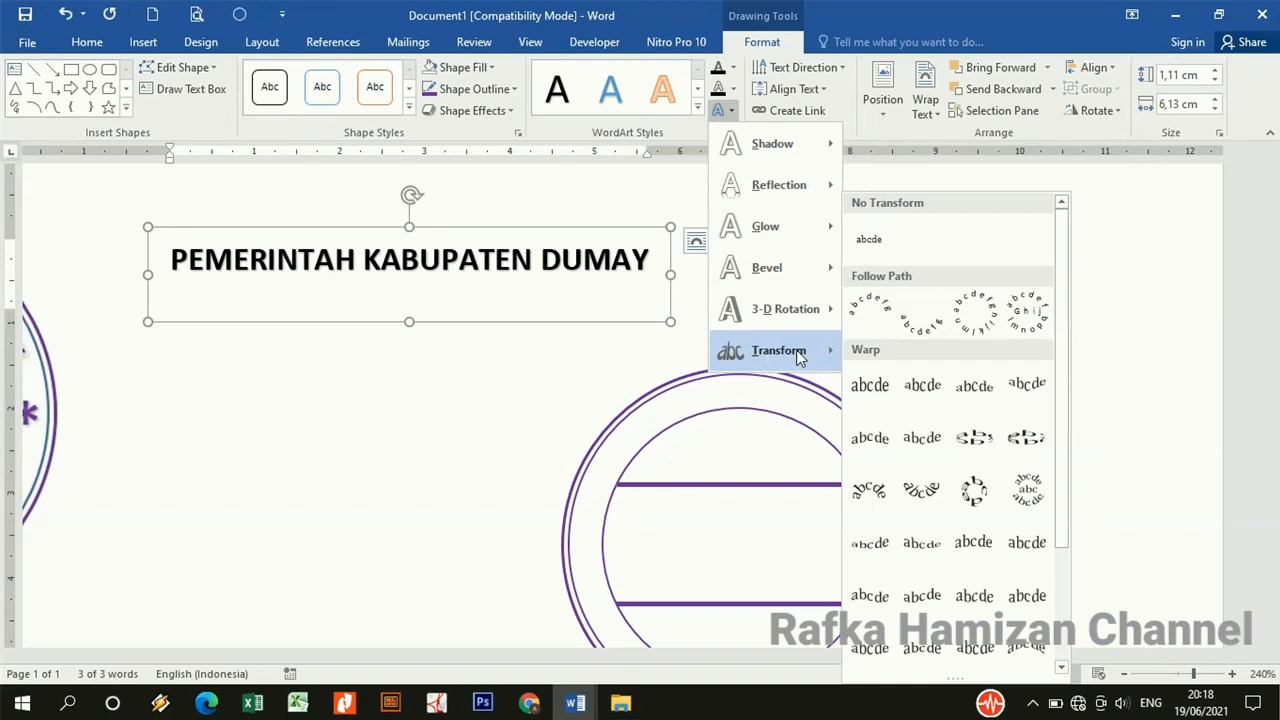
click(870, 314)
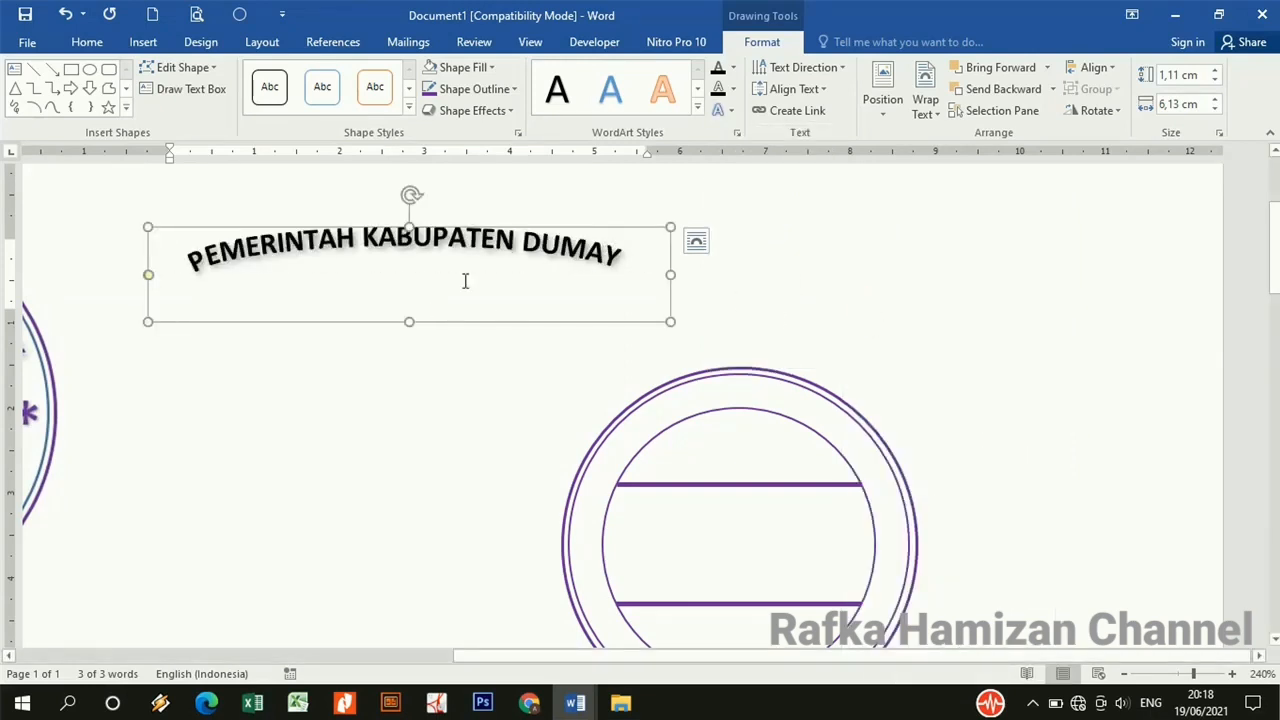
- Resize the arched WordArt to 4,1 cm high and 4,4 cm wide and fit it into the upper ring of the stamp
click(1172, 76)
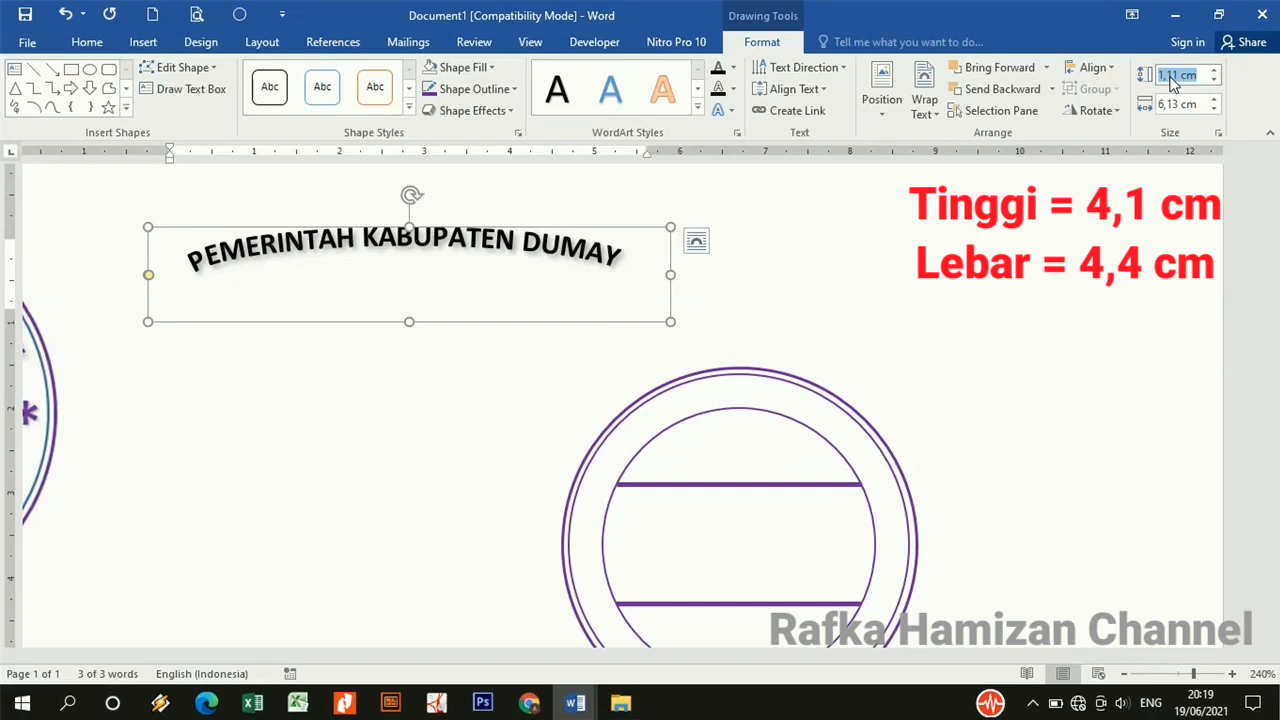
click(1171, 77)
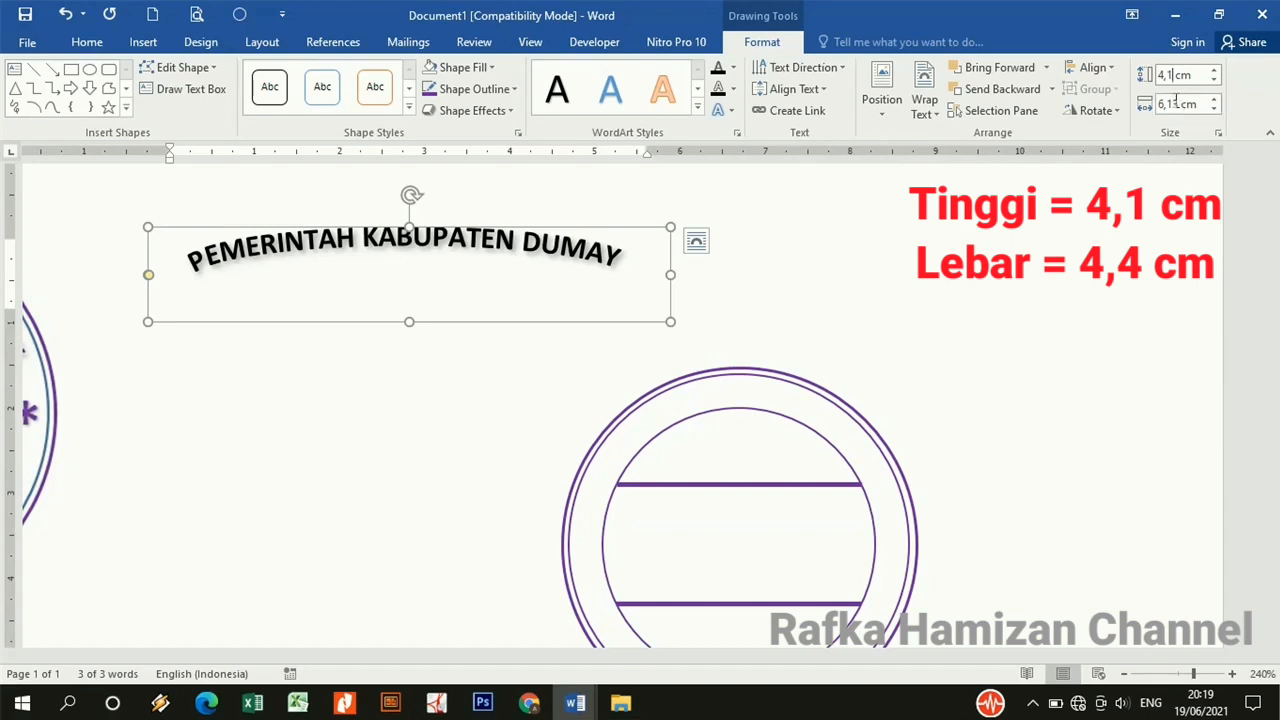
double_click(1180, 104)
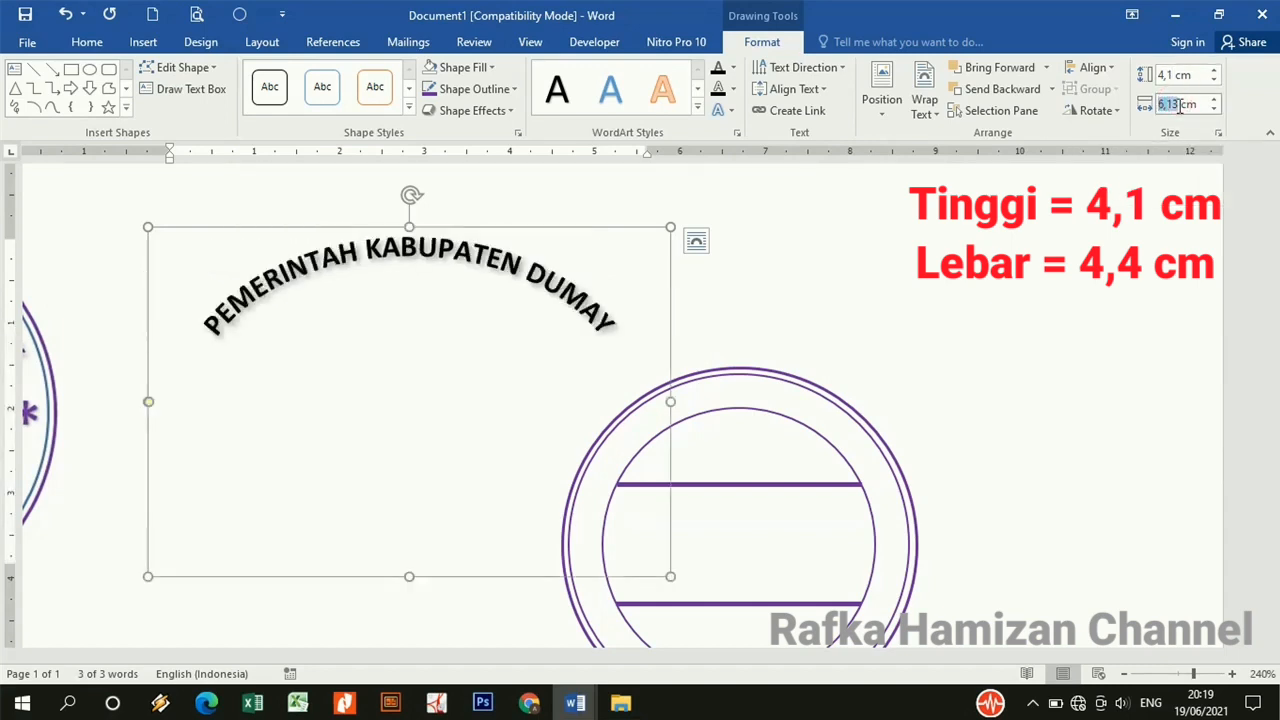
text(4)
key(Return)
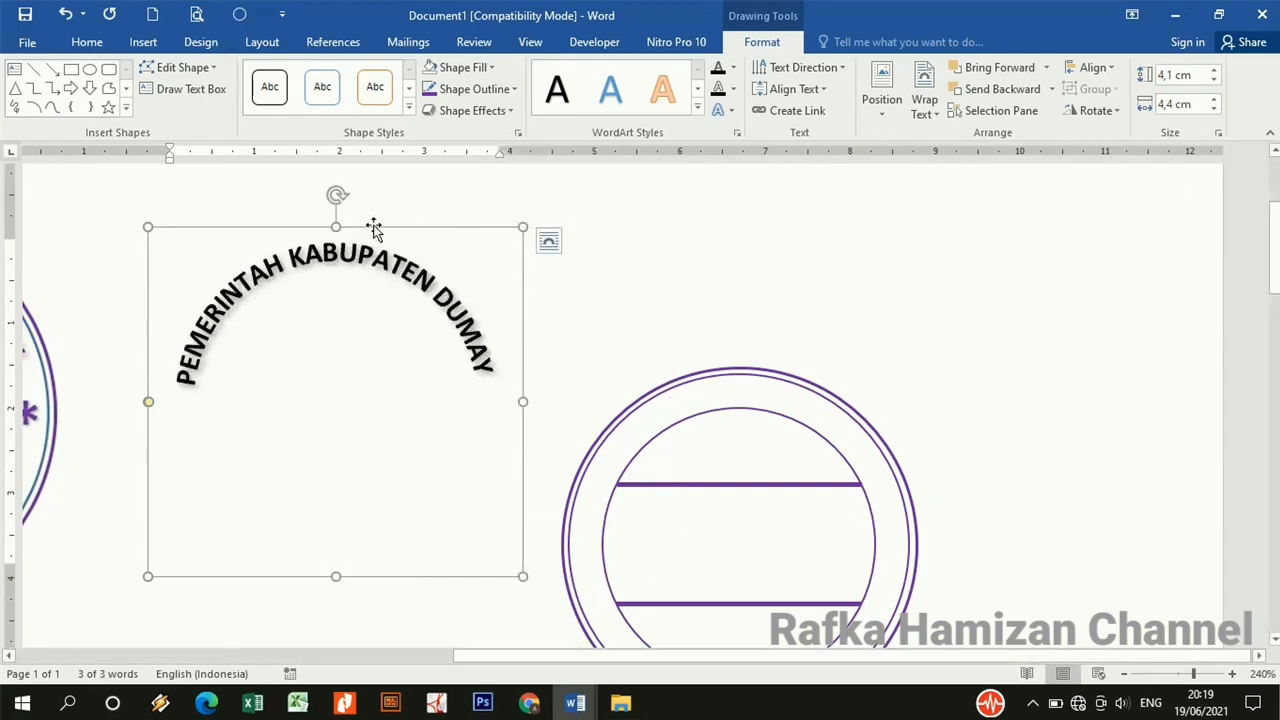
drag(397, 227, 809, 360)
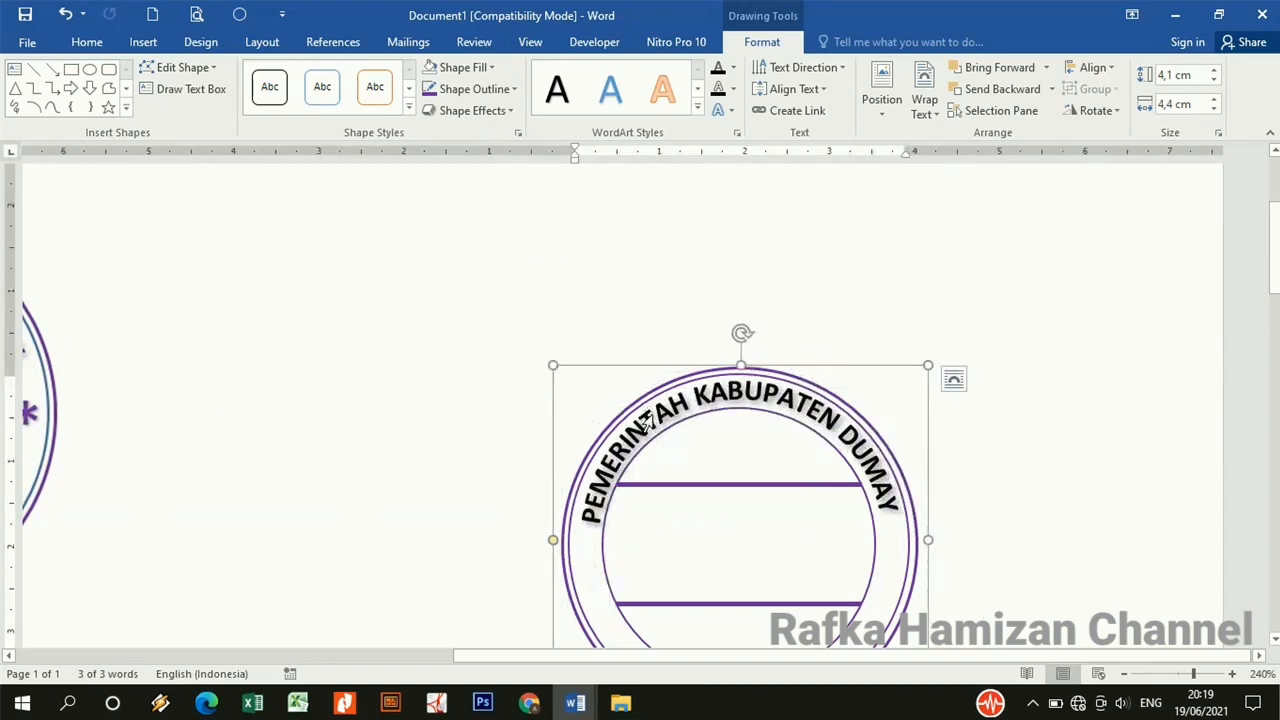
- Change the font colour of the "PEMERINTAH KABUPATEN DUMAY" WordArt text to purple
triple_click(831, 510)
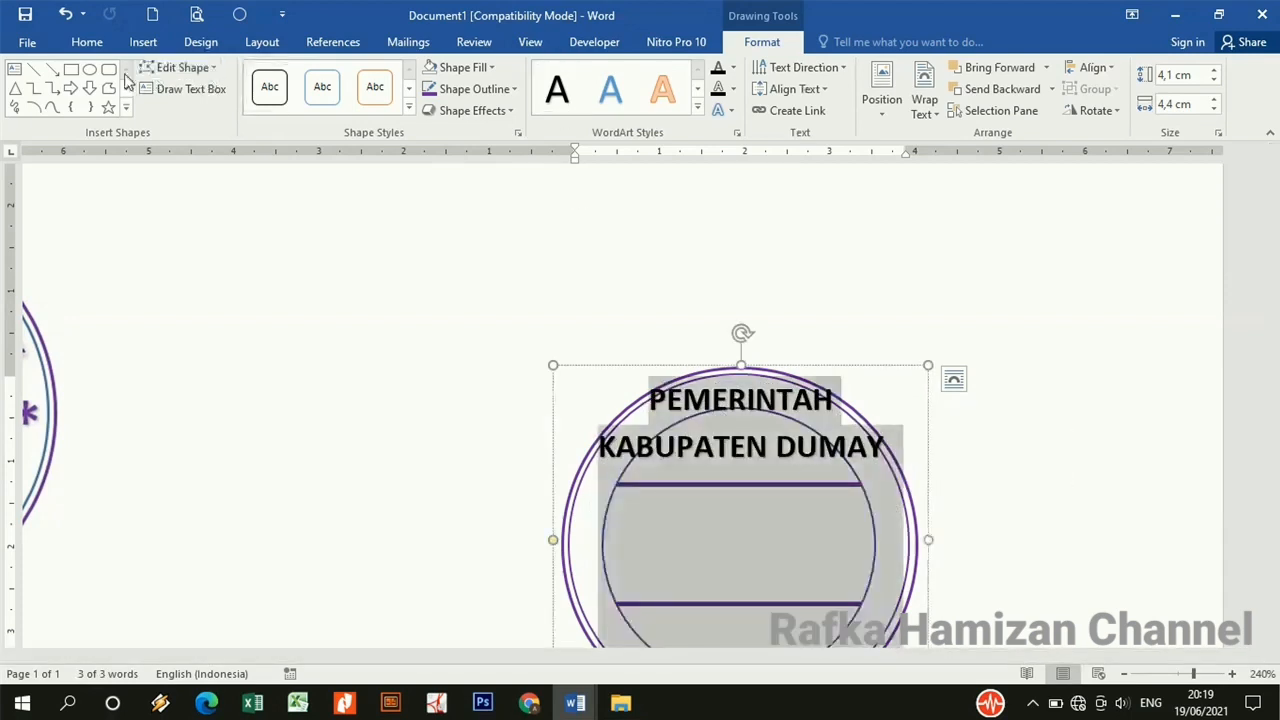
click(87, 44)
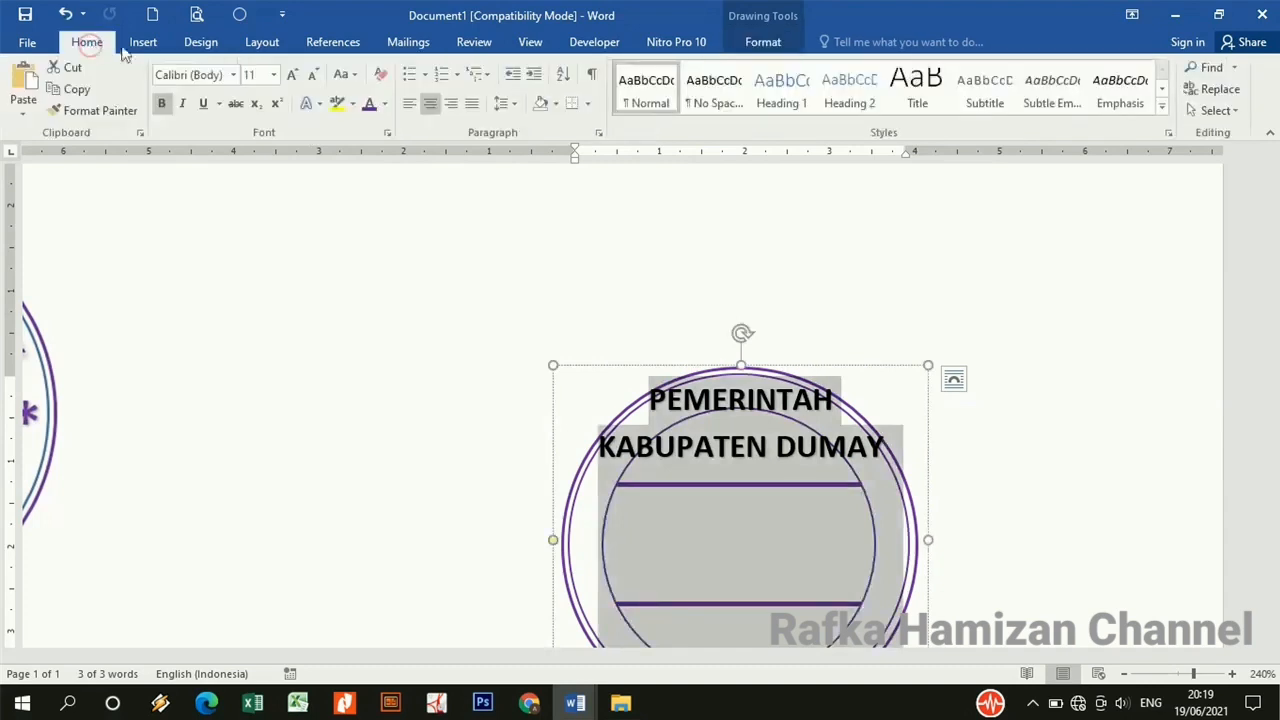
click(384, 105)
click(511, 274)
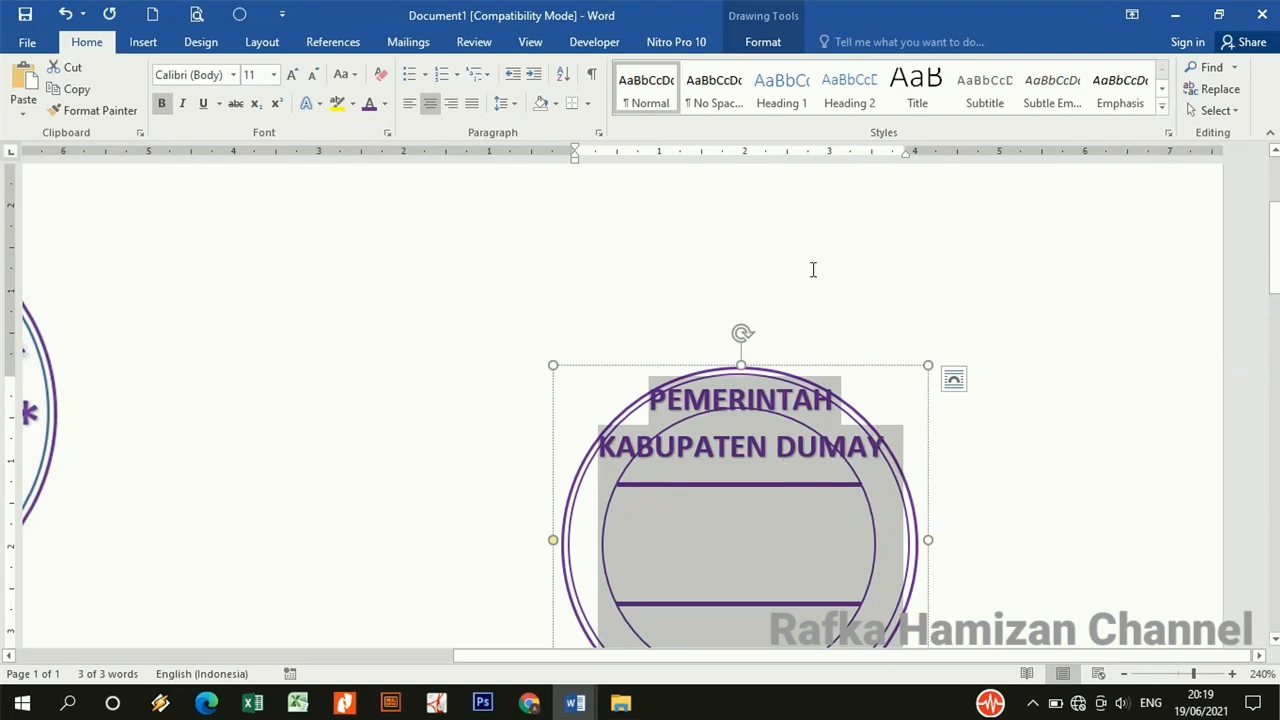
- Nudge the arched "PEMERINTAH KABUPATEN DUMAY" WordArt slightly to the left within the upper ring and deselect it
click(875, 368)
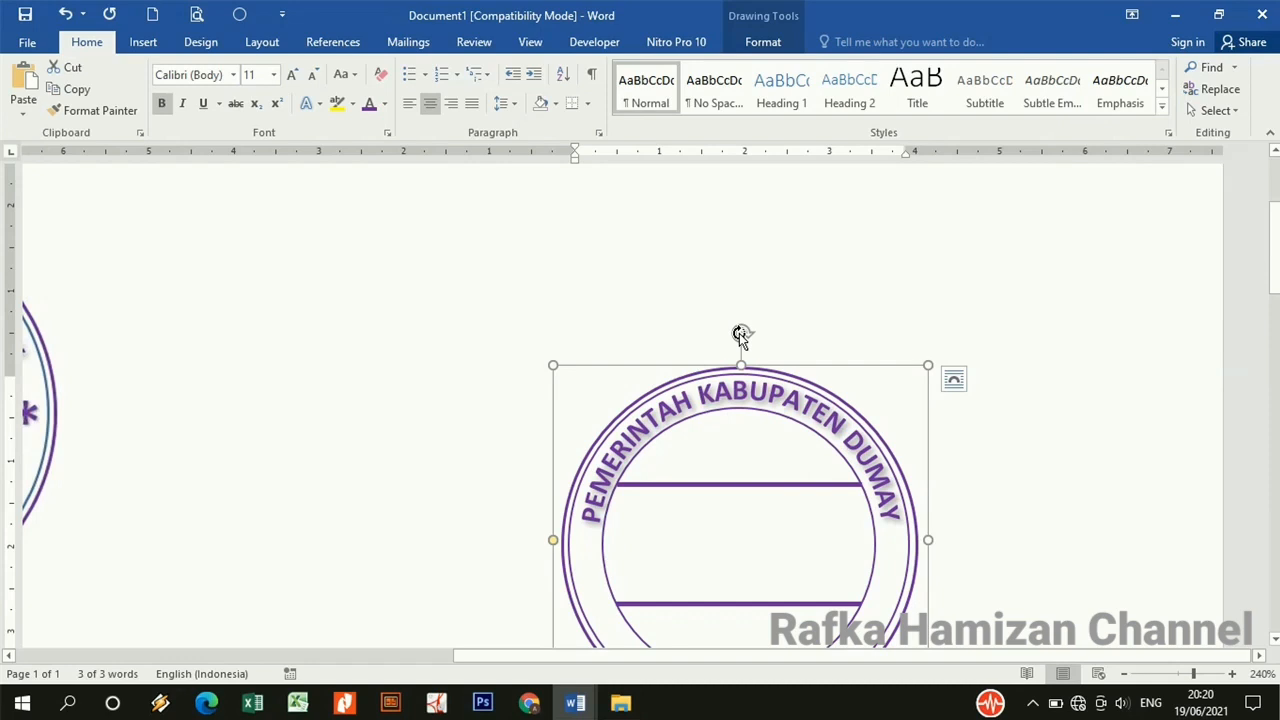
mouse_move(740, 334)
mouse_down()
mouse_move(754, 333)
mouse_move(740, 334)
mouse_up()
key(ctrl+z)
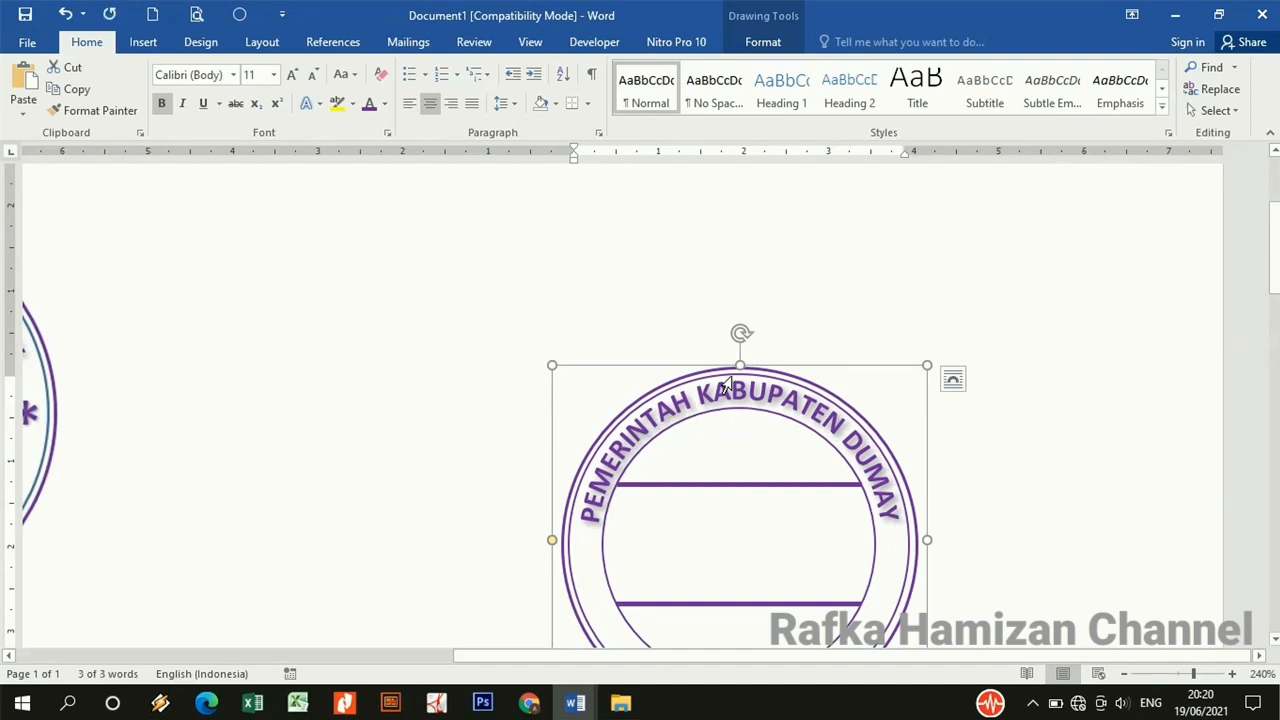
key(ctrl+z)
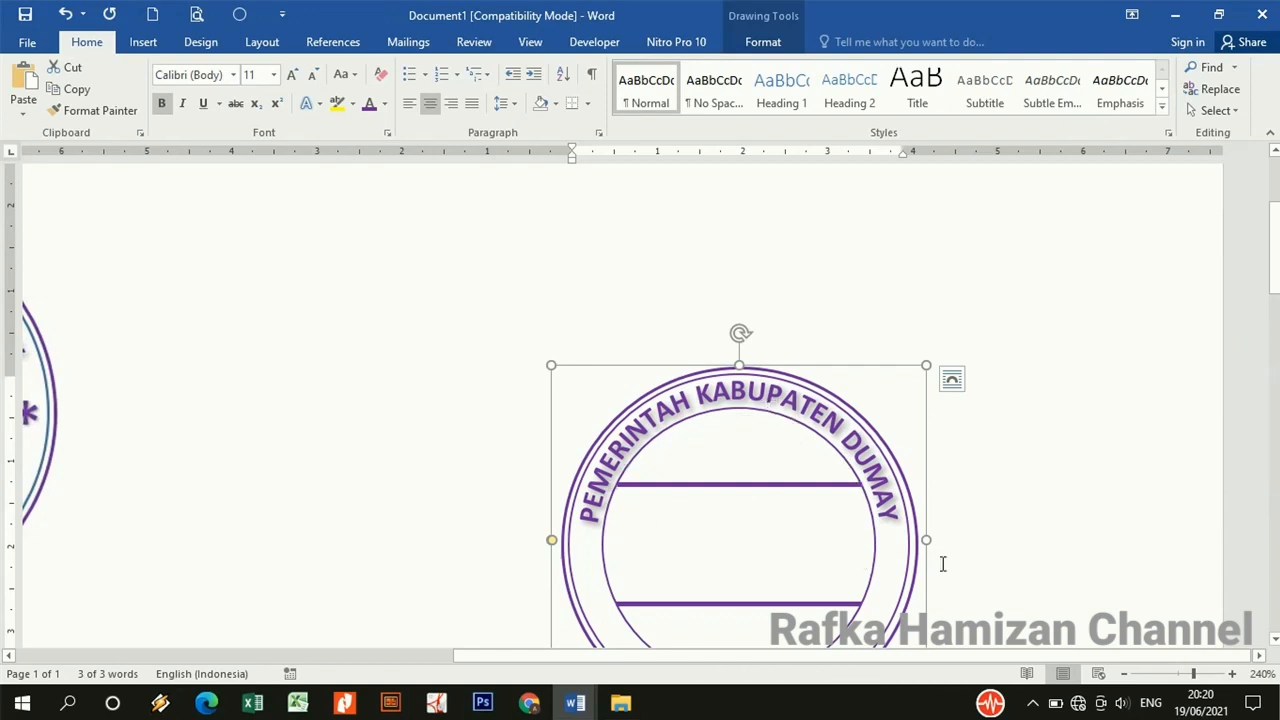
click(995, 560)
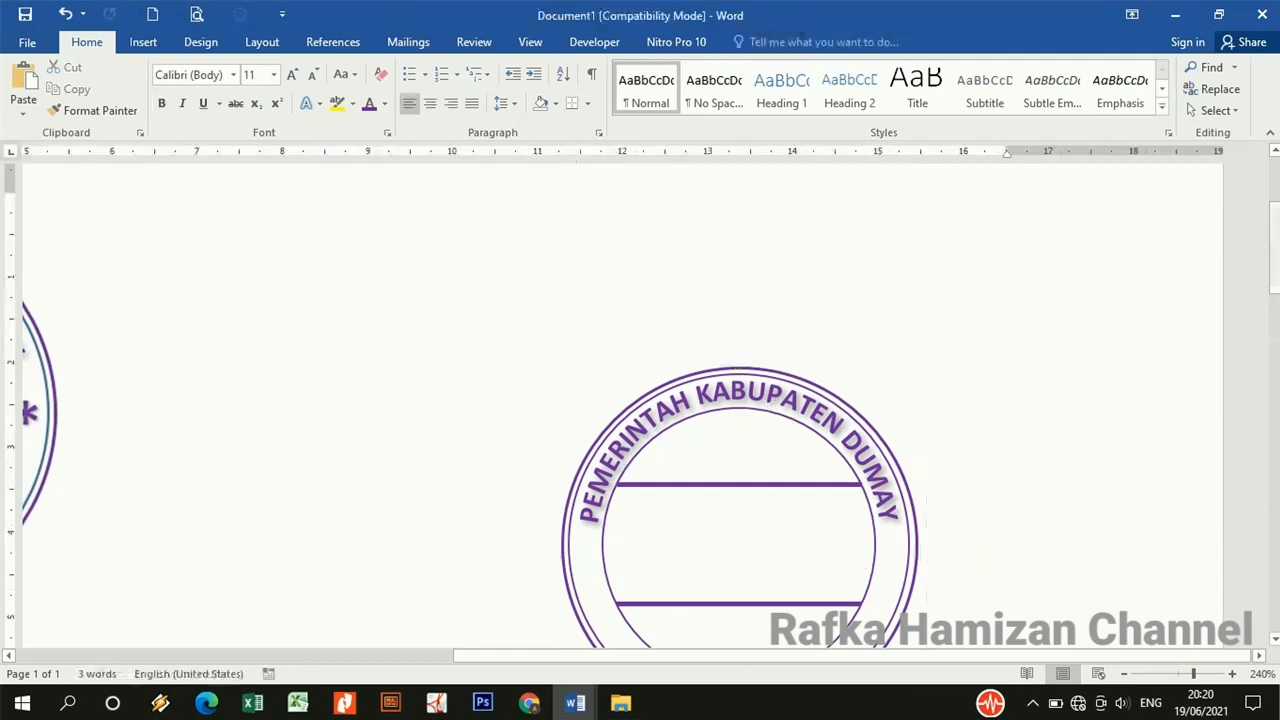
scroll(1276, 275, down, 3)
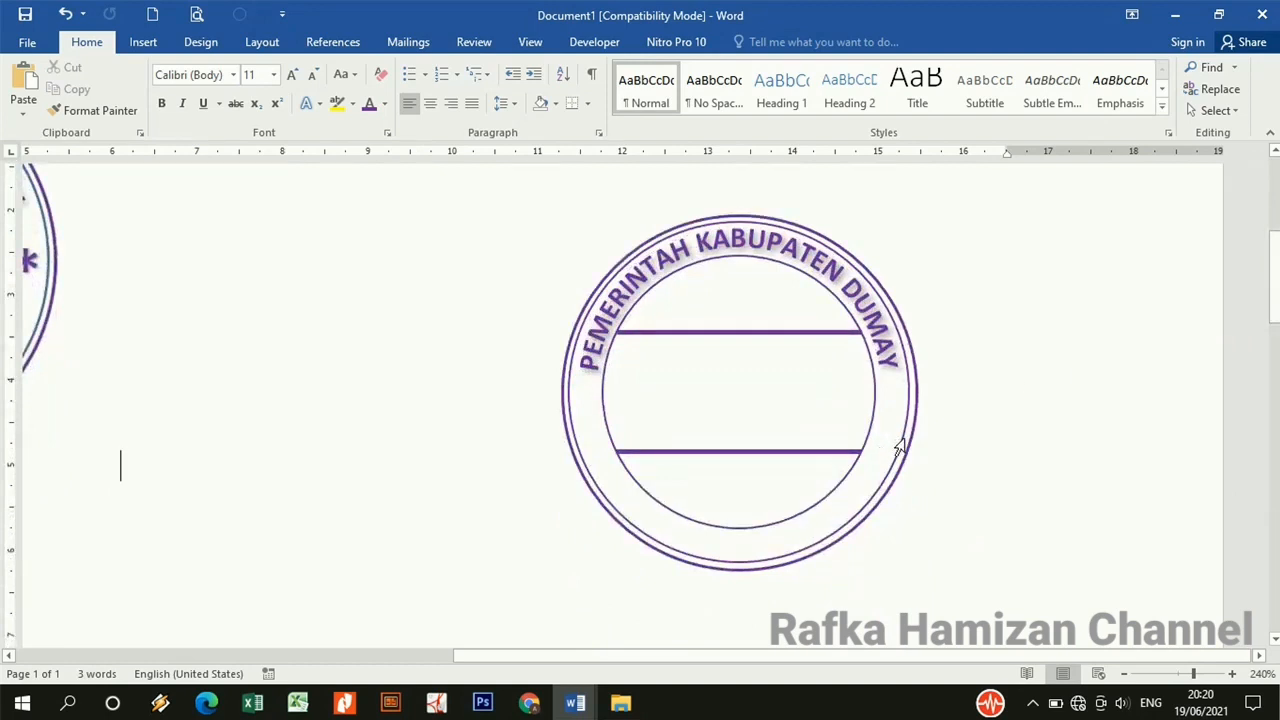
- Move the arched "PEMERINTAH KABUPATEN DUMAY" WordArt out of the new stamp into the empty space on its left
click(871, 308)
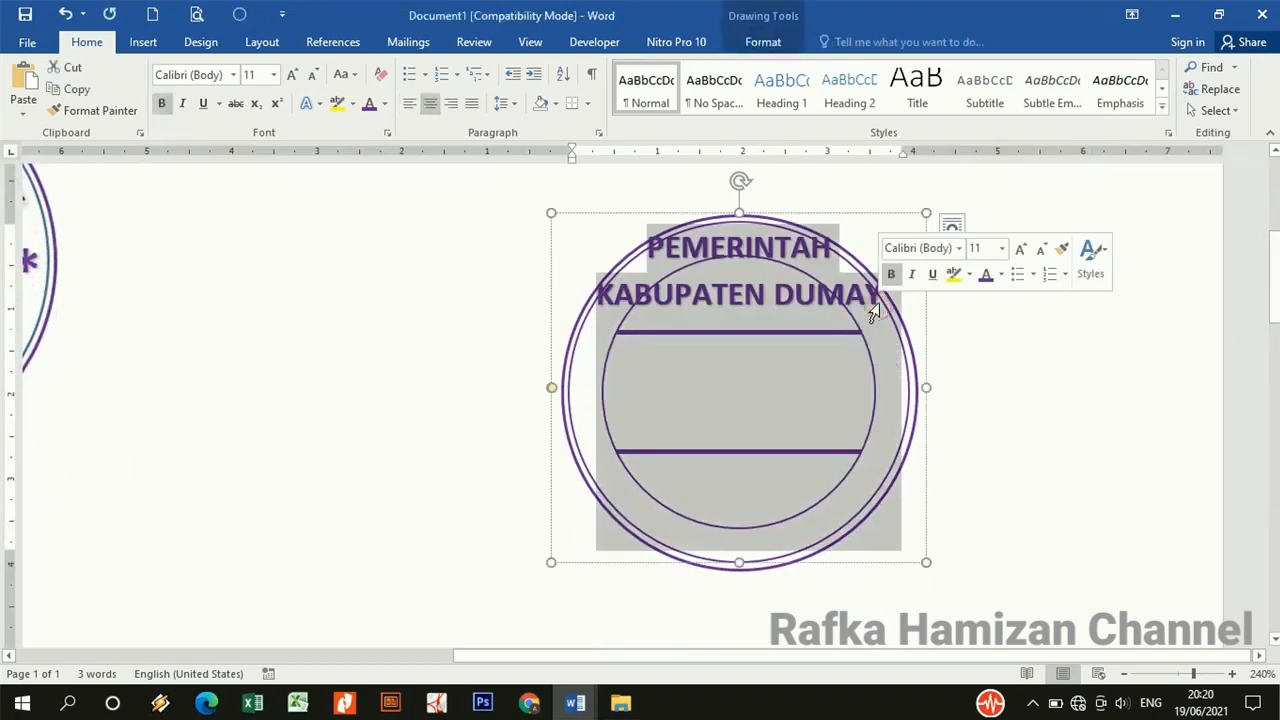
click(867, 214)
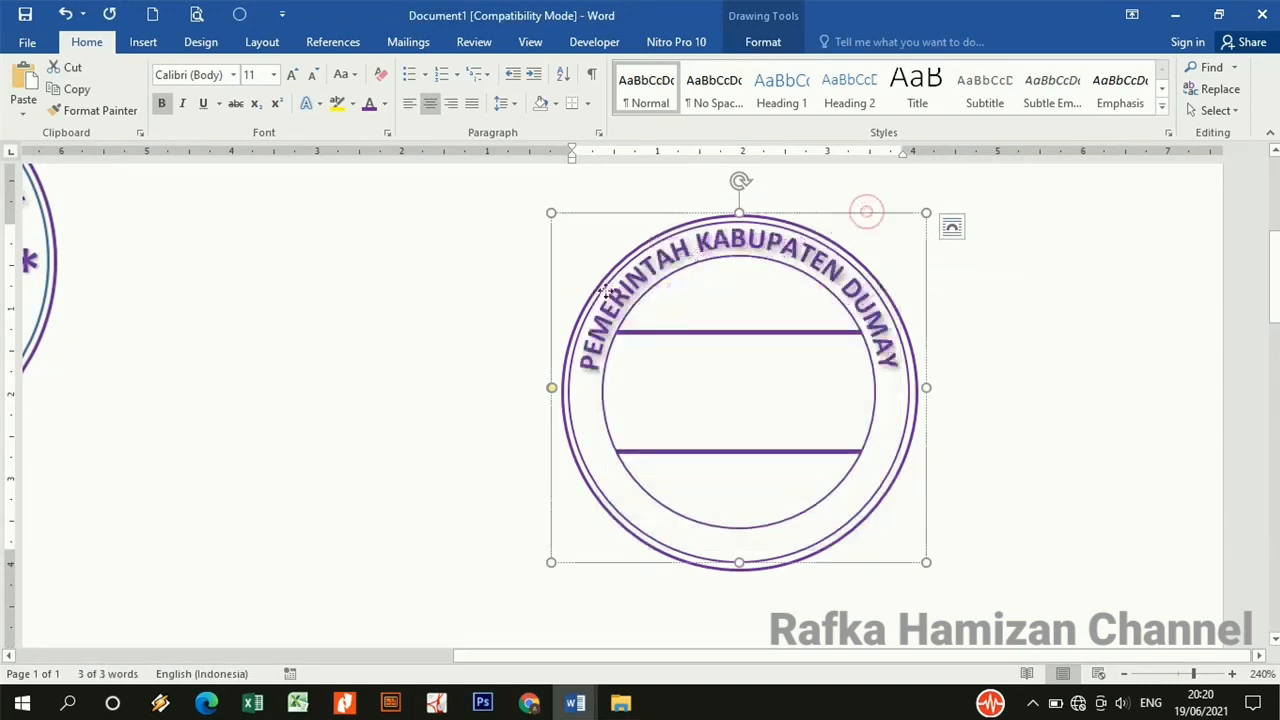
drag(867, 214, 574, 312)
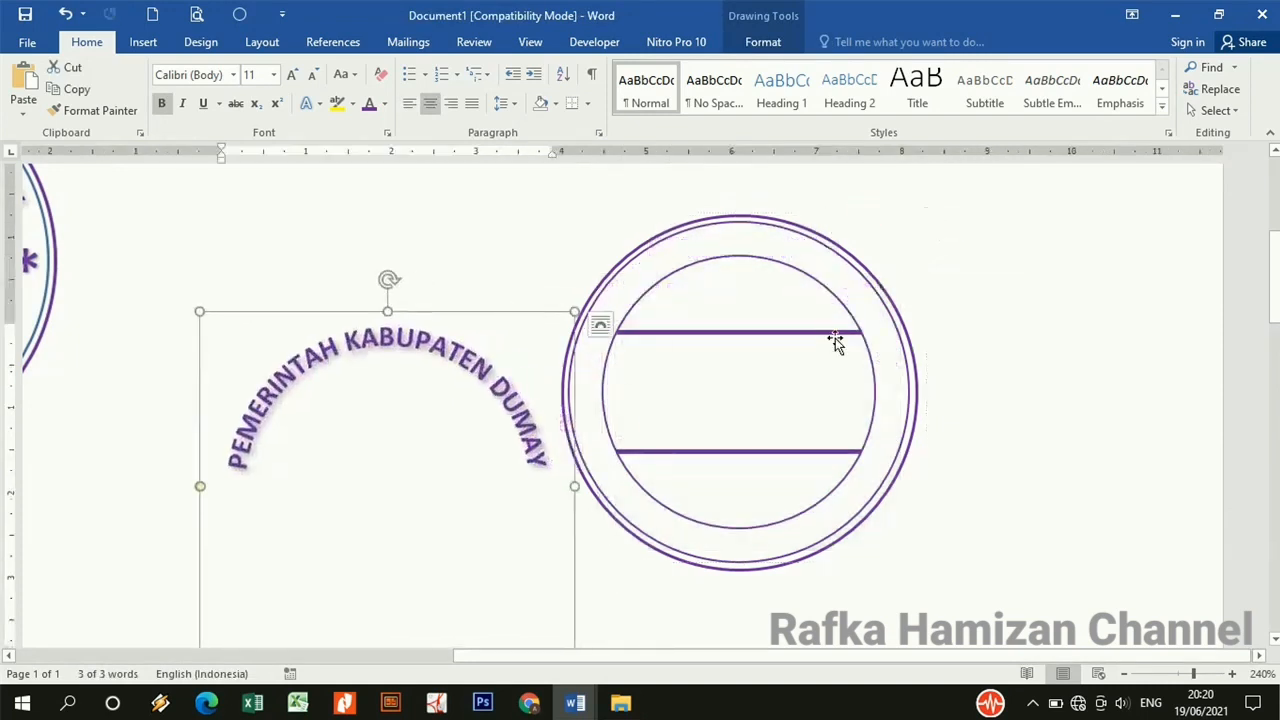
click(884, 482)
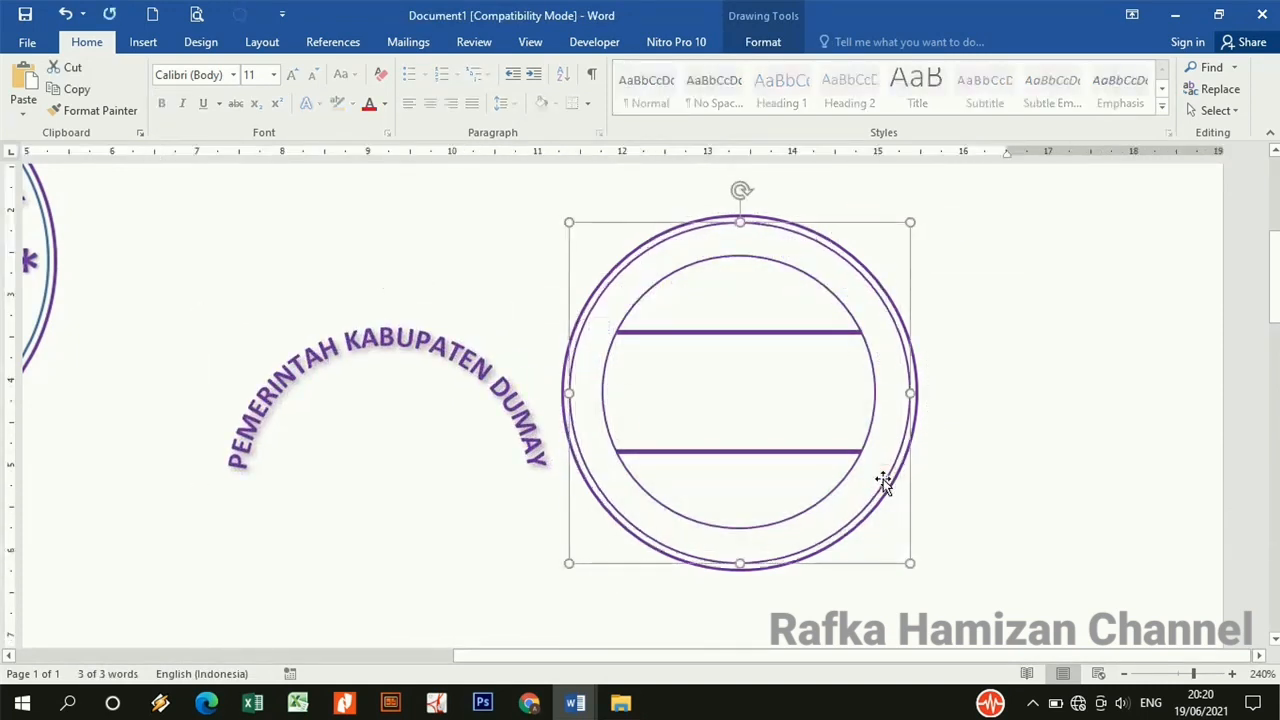
click(948, 378)
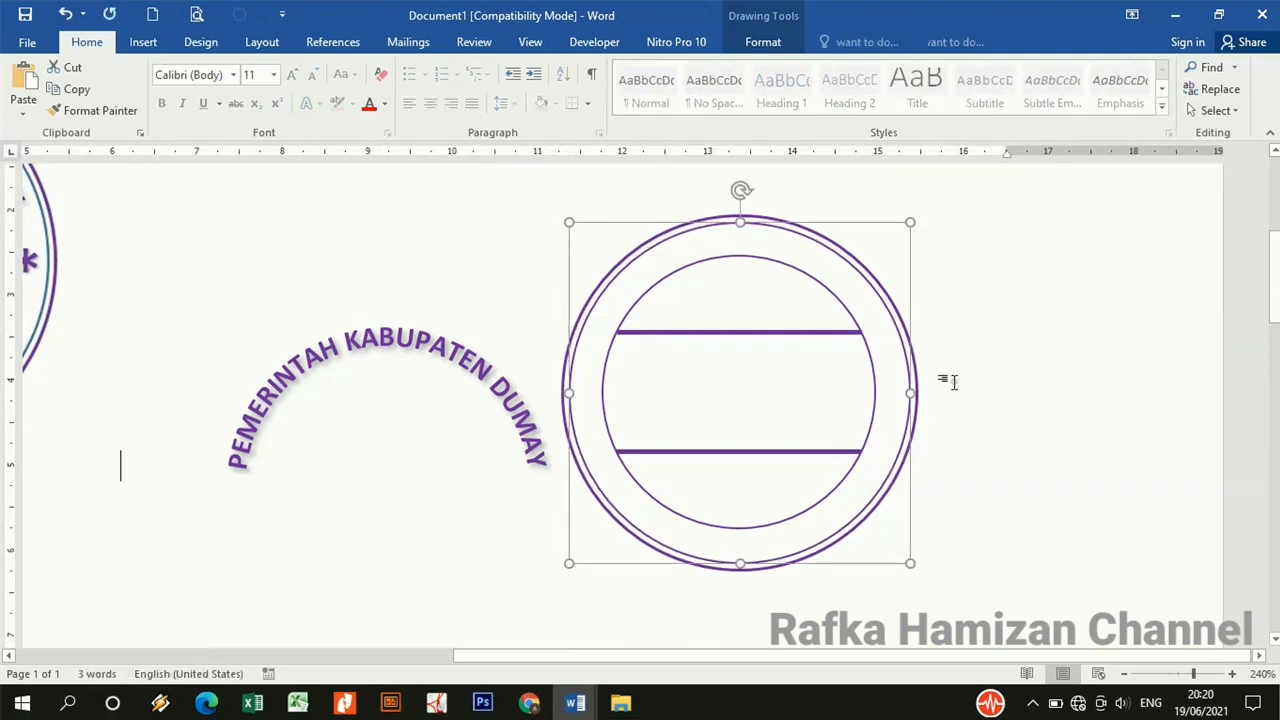
- Move the arched "PEMERINTAH KABUPATEN DUMAY" WordArt back into the stamp and centre it in the upper ring
double_click(457, 360)
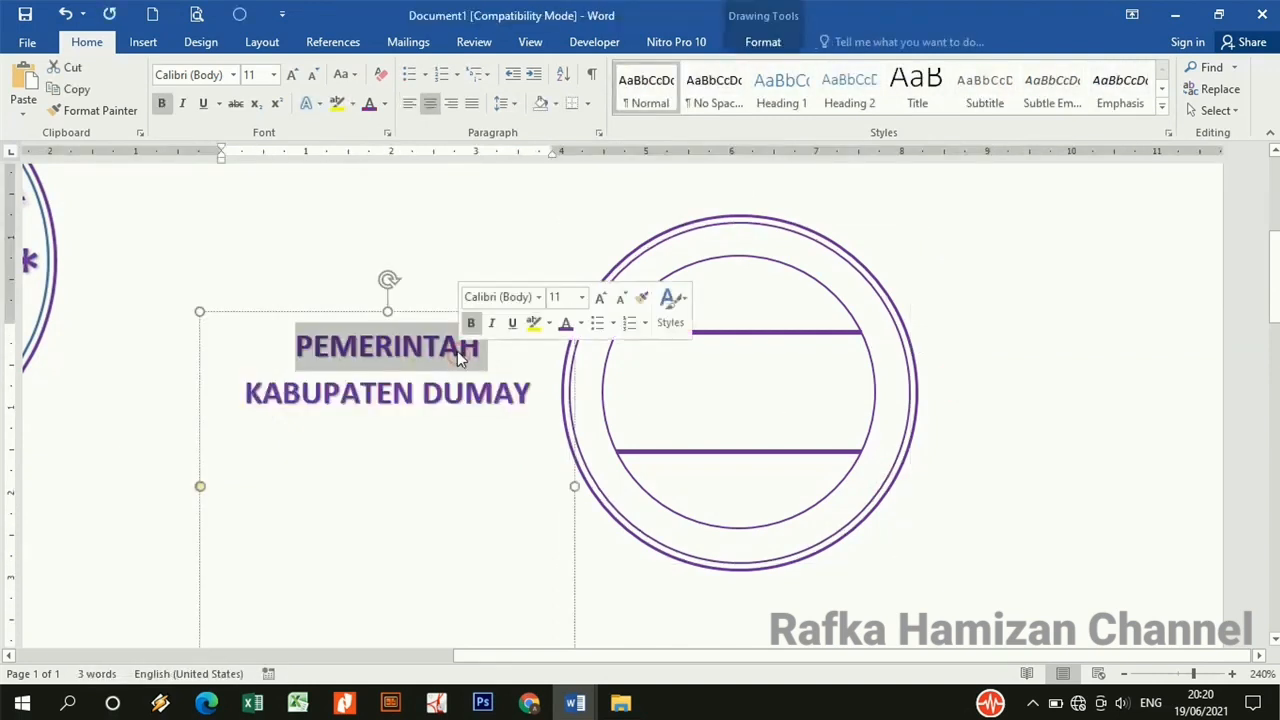
click(414, 311)
drag(414, 311, 745, 215)
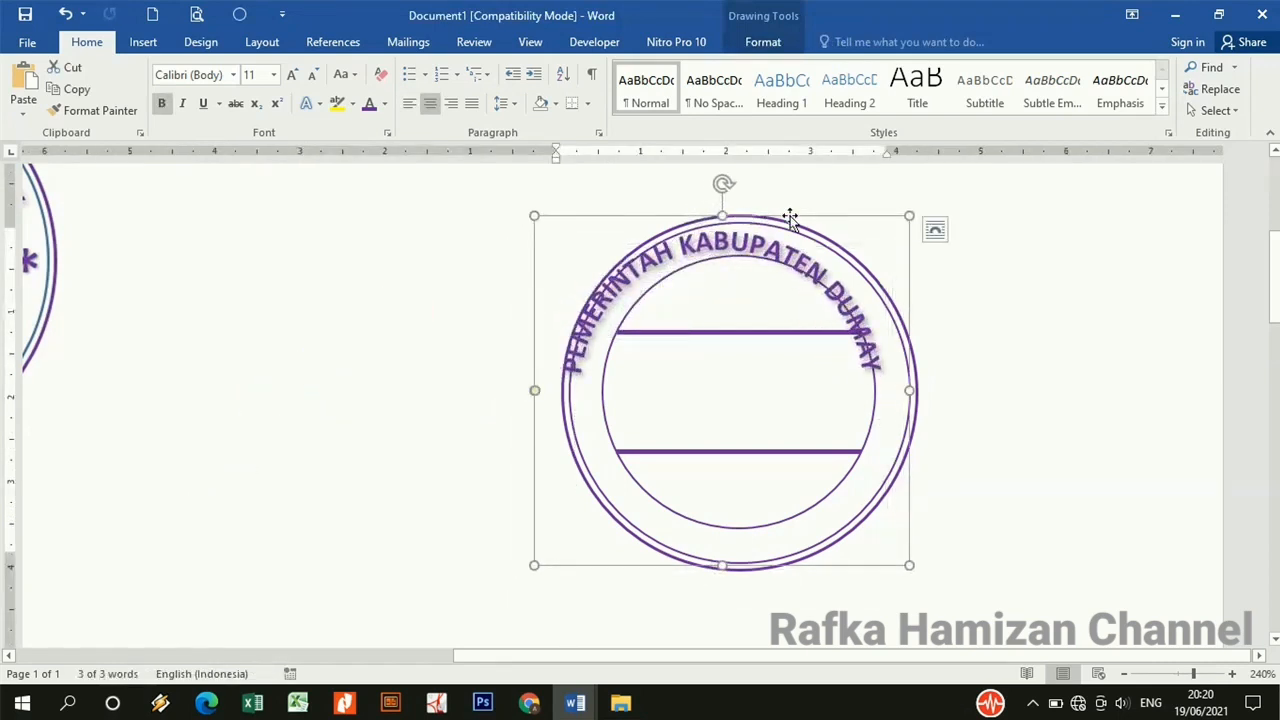
drag(826, 214, 840, 210)
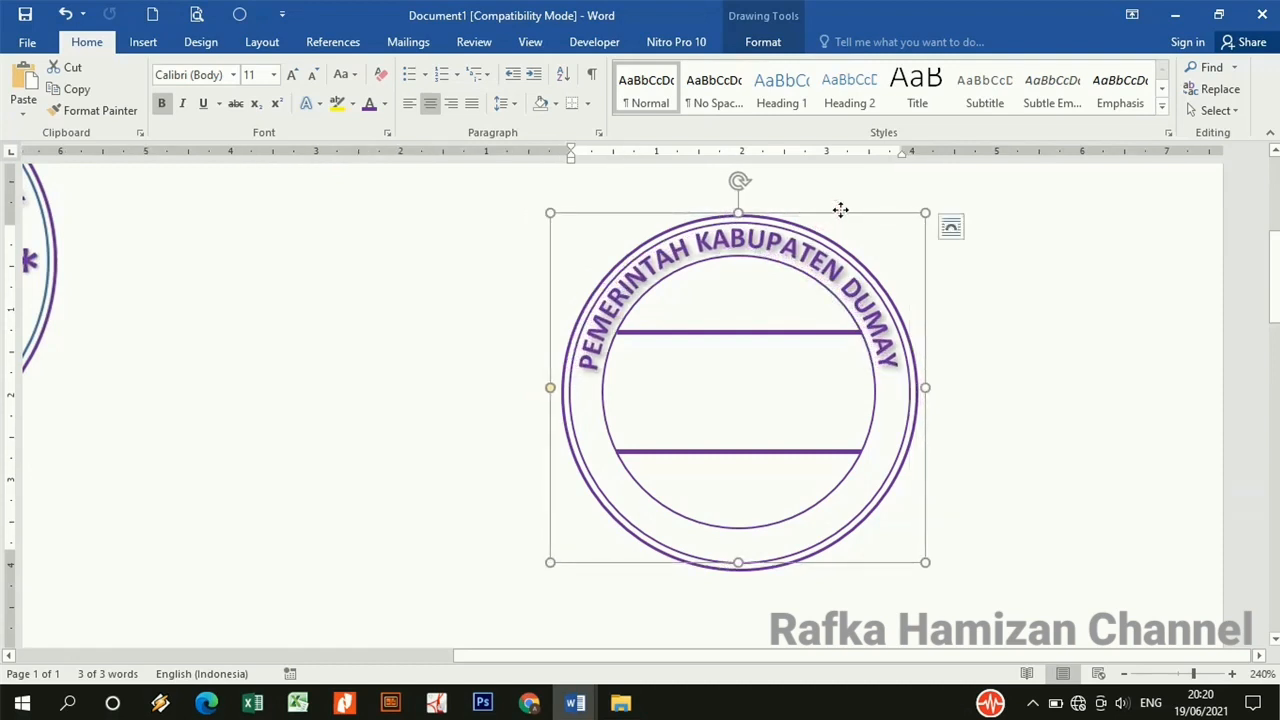
click(981, 328)
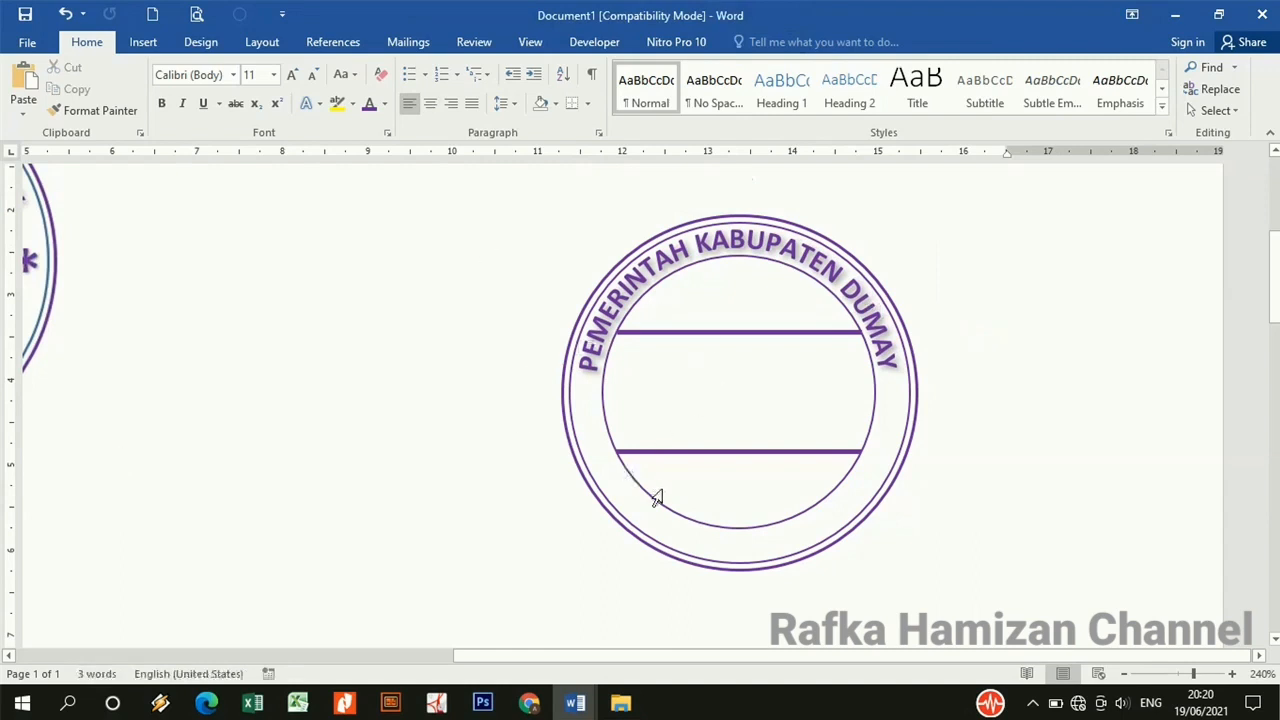
triple_click(586, 372)
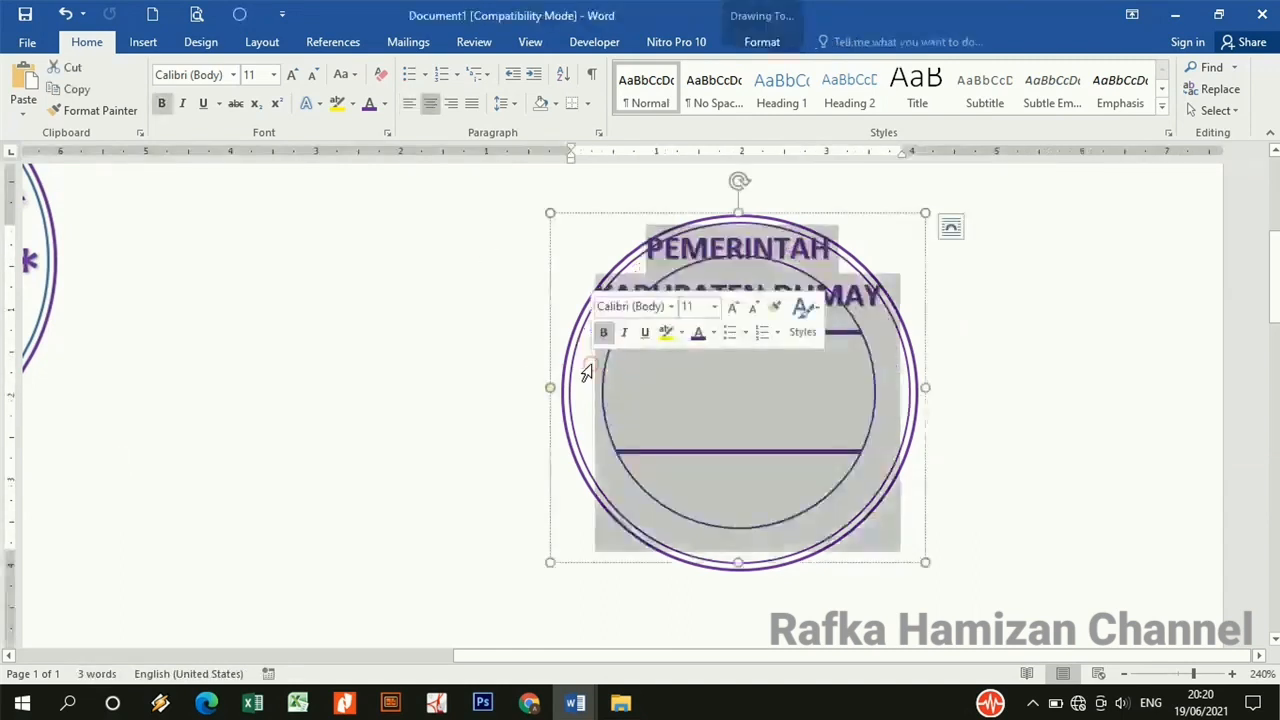
click(684, 215)
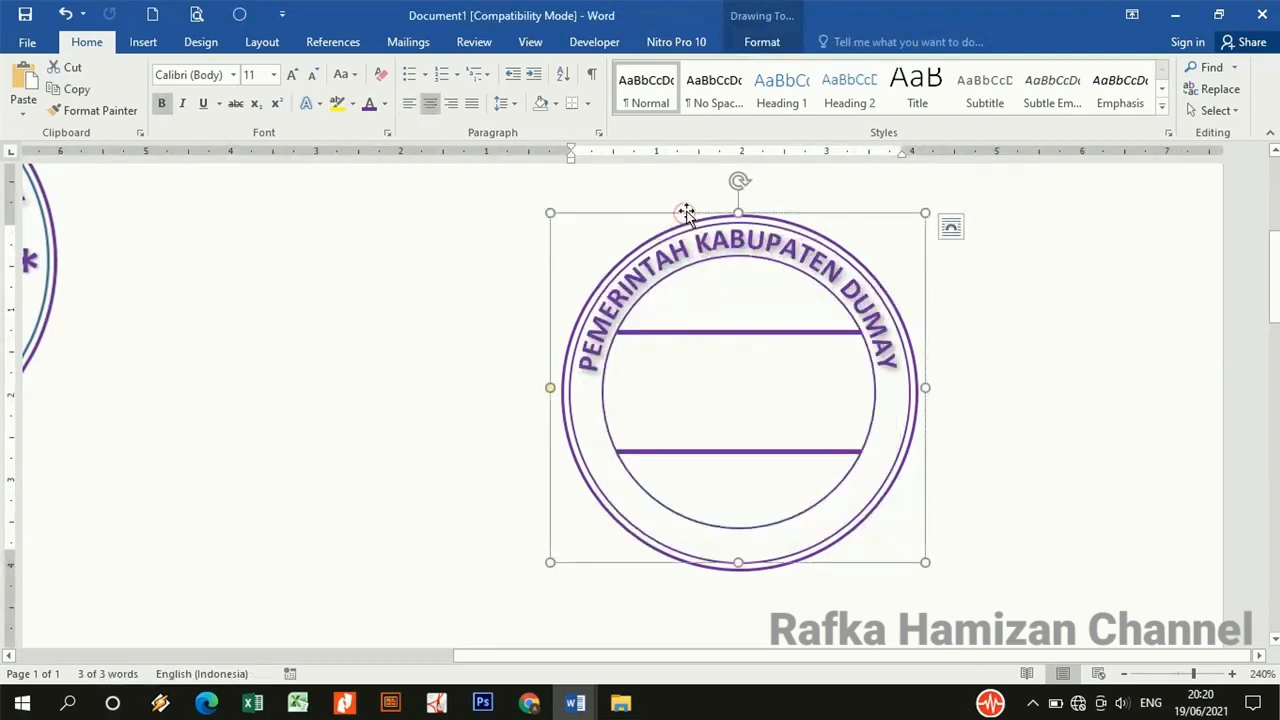
click(739, 183)
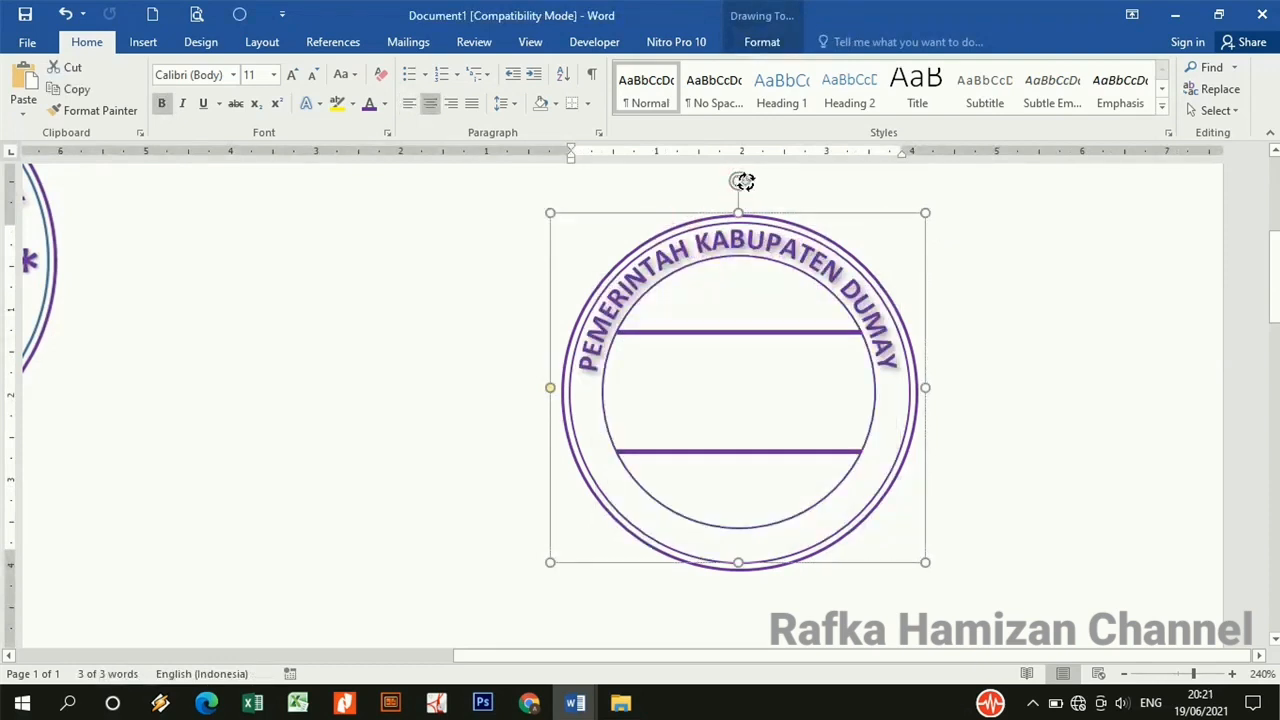
mouse_move(741, 183)
mouse_down()
mouse_move(763, 204)
mouse_move(740, 186)
mouse_up()
click(1059, 419)
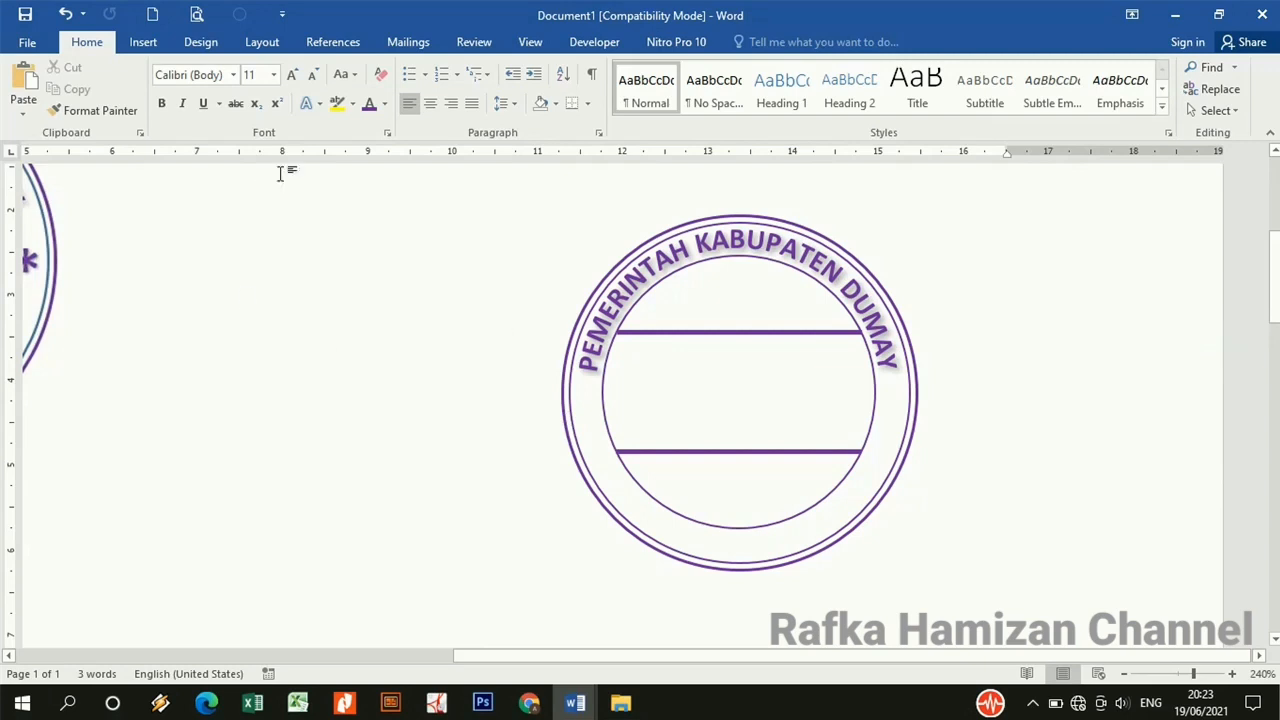
- Insert a new WordArt object in the plain black shadowed style for the stamp's second ring text
click(143, 42)
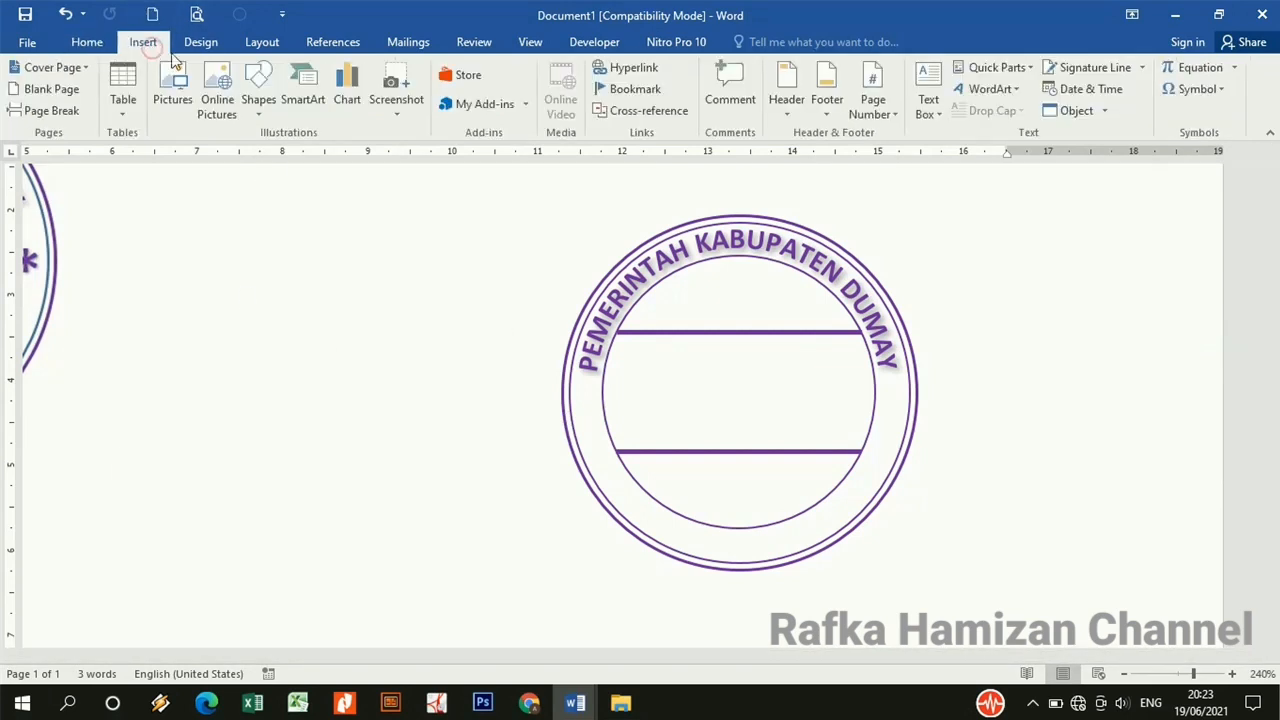
click(1016, 90)
click(977, 129)
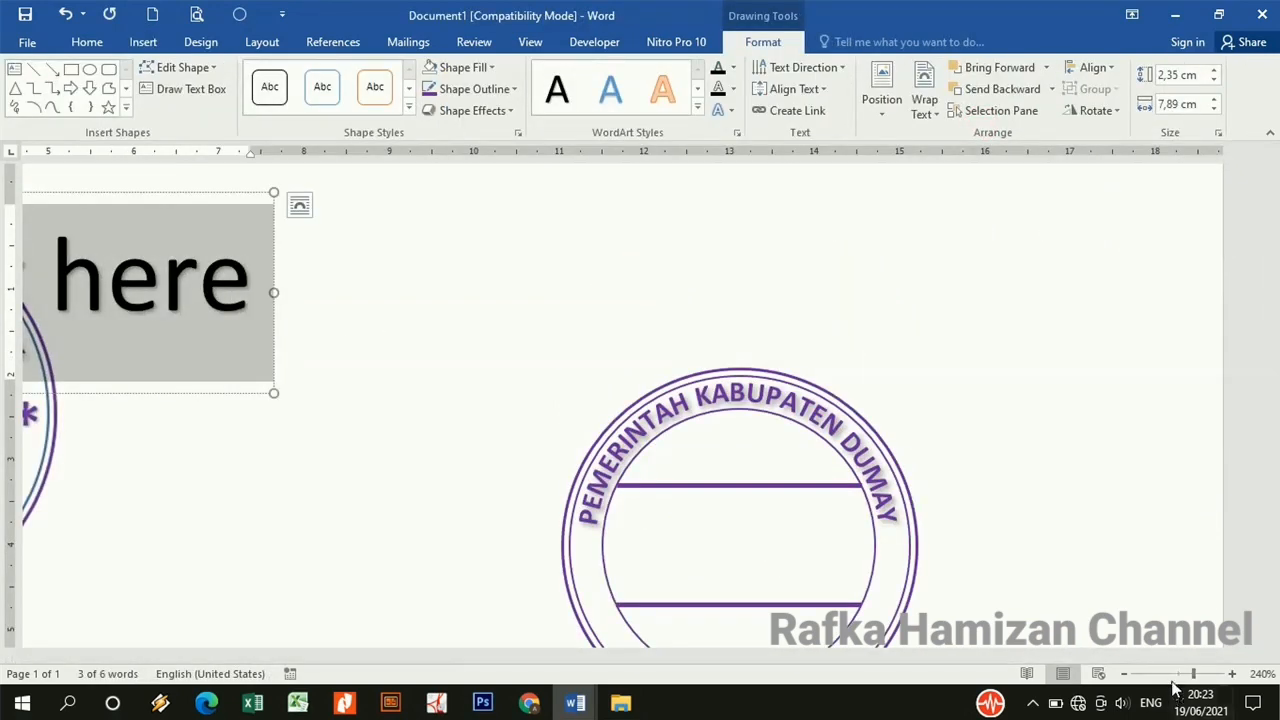
- Replace the new WordArt's placeholder text with "KECAMATAN DUMAY UTARA"
click(1124, 679)
click(1124, 679)
click(1124, 679)
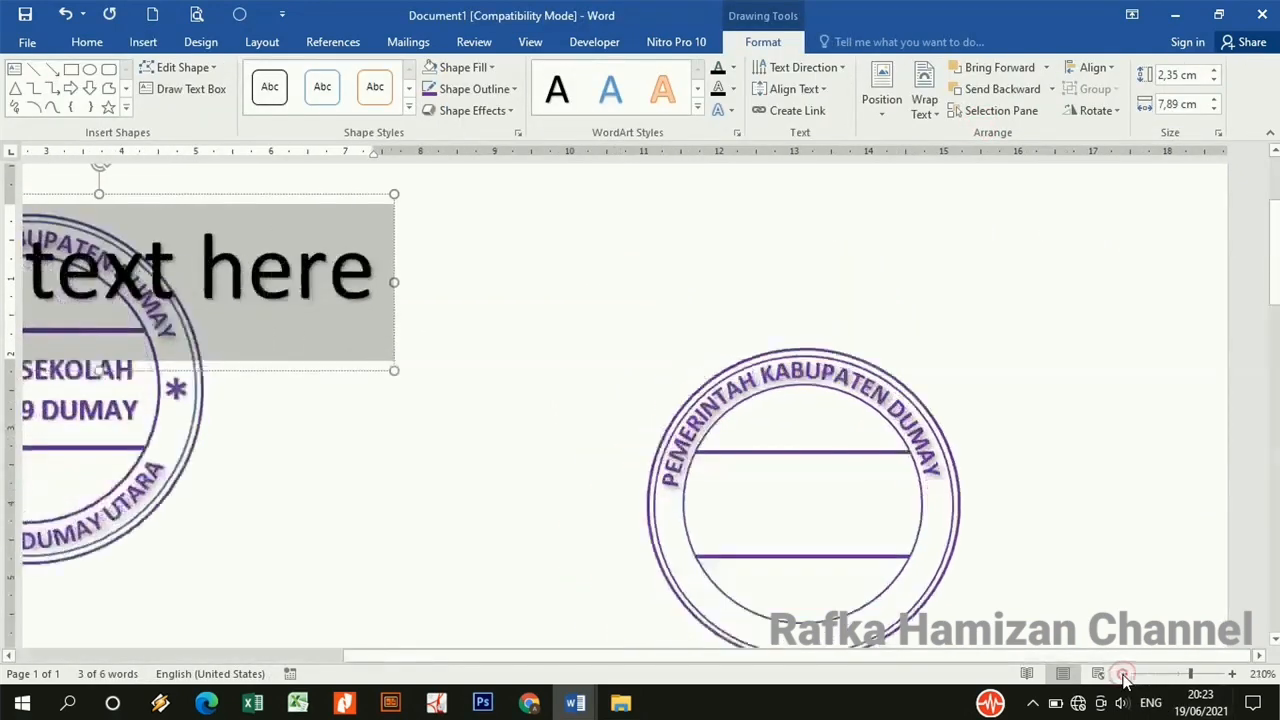
click(1124, 679)
click(1124, 679)
click(1124, 679)
click(1124, 679)
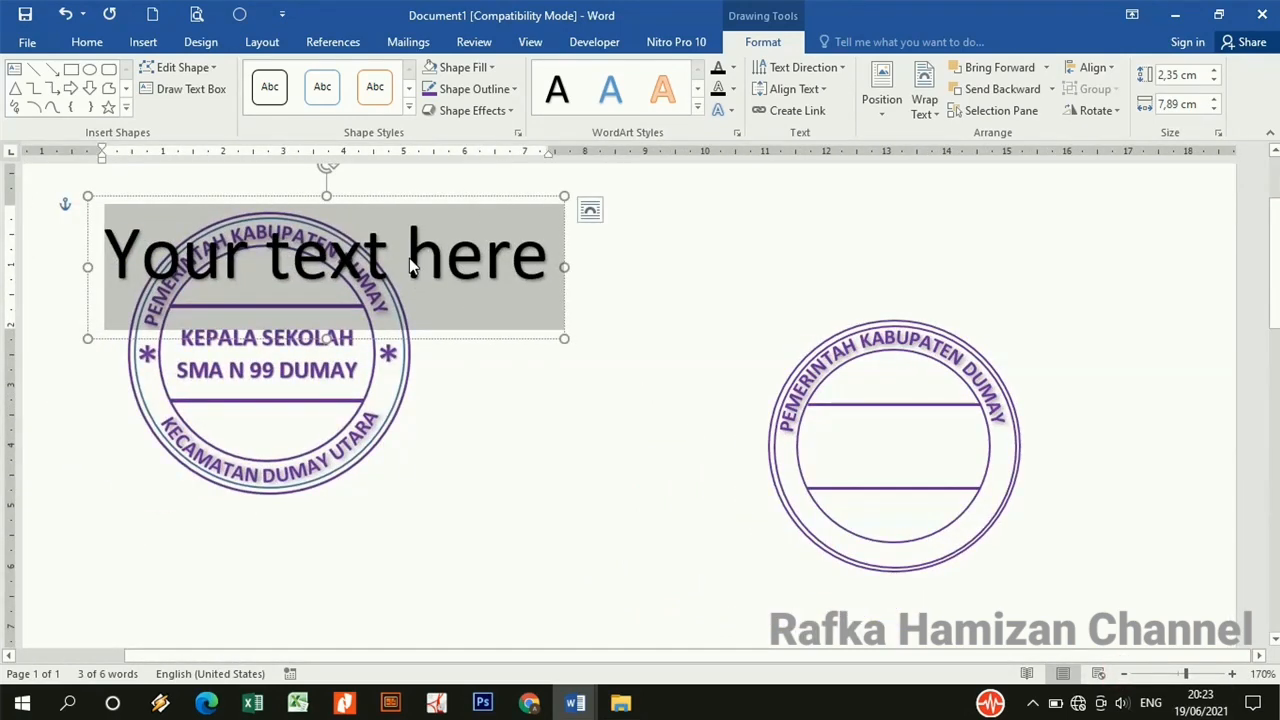
key(BackSpace)
text(KE)
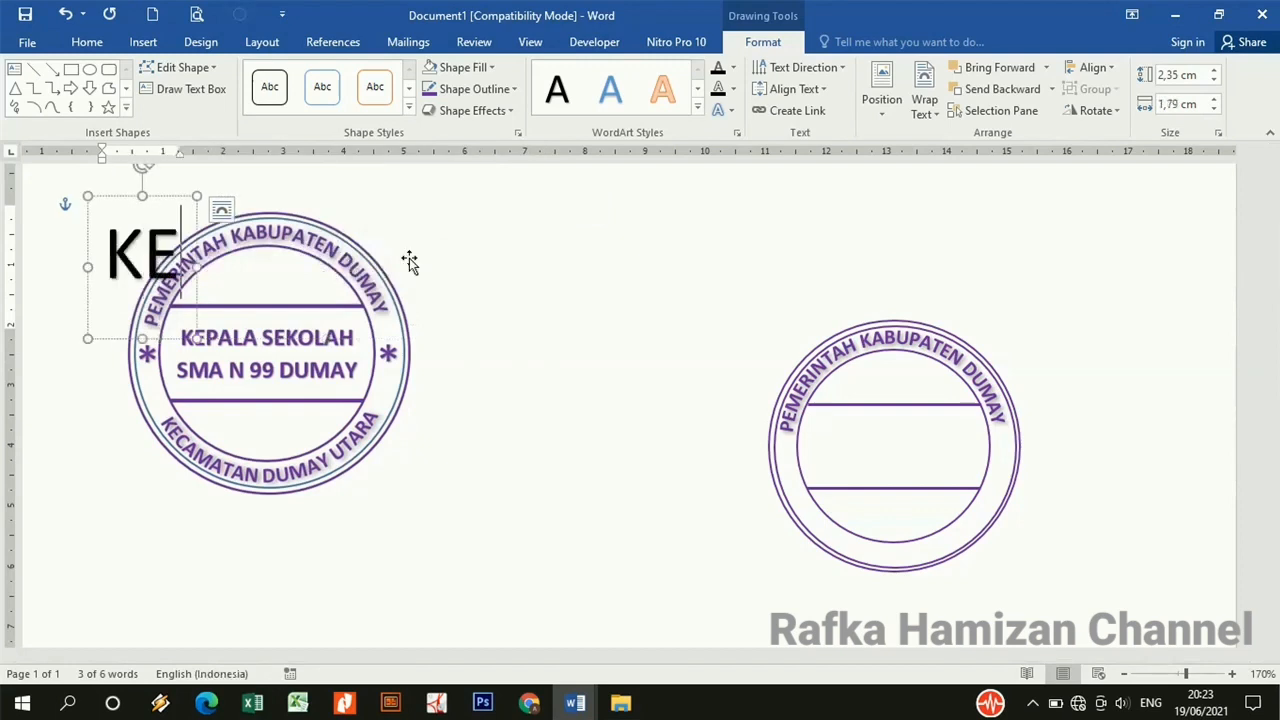
text(CAMA)
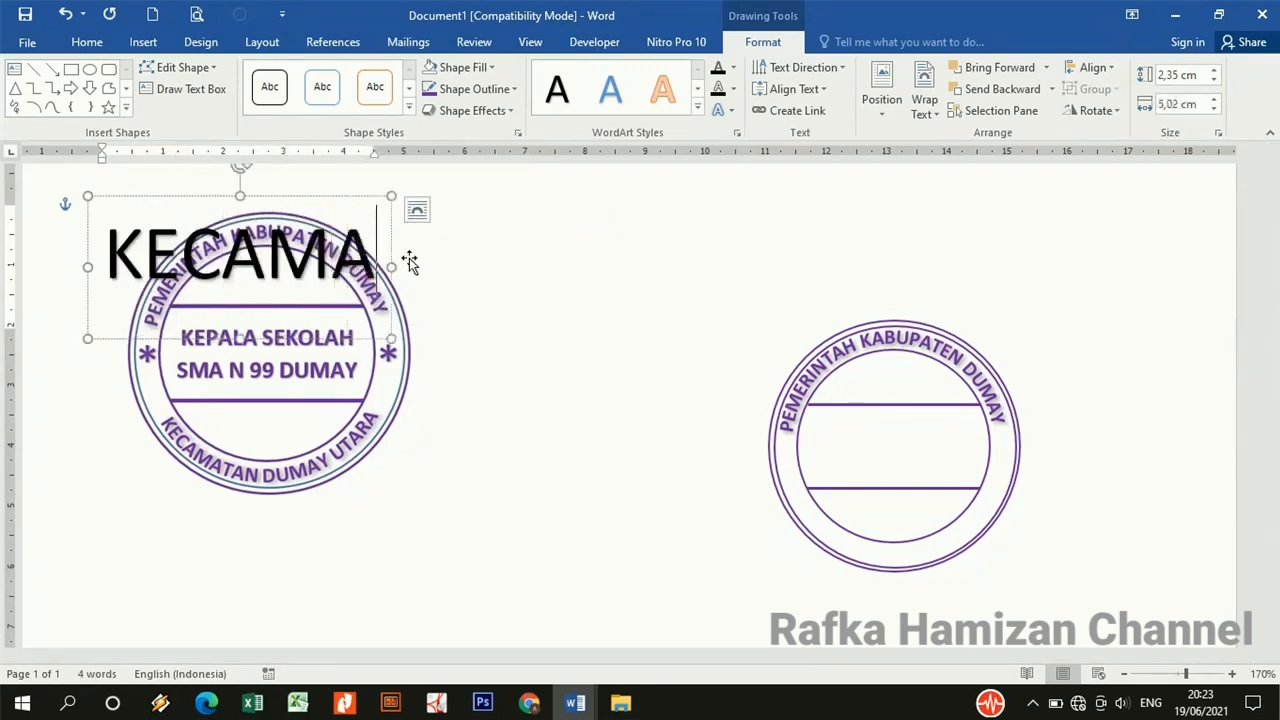
text(TAN DU)
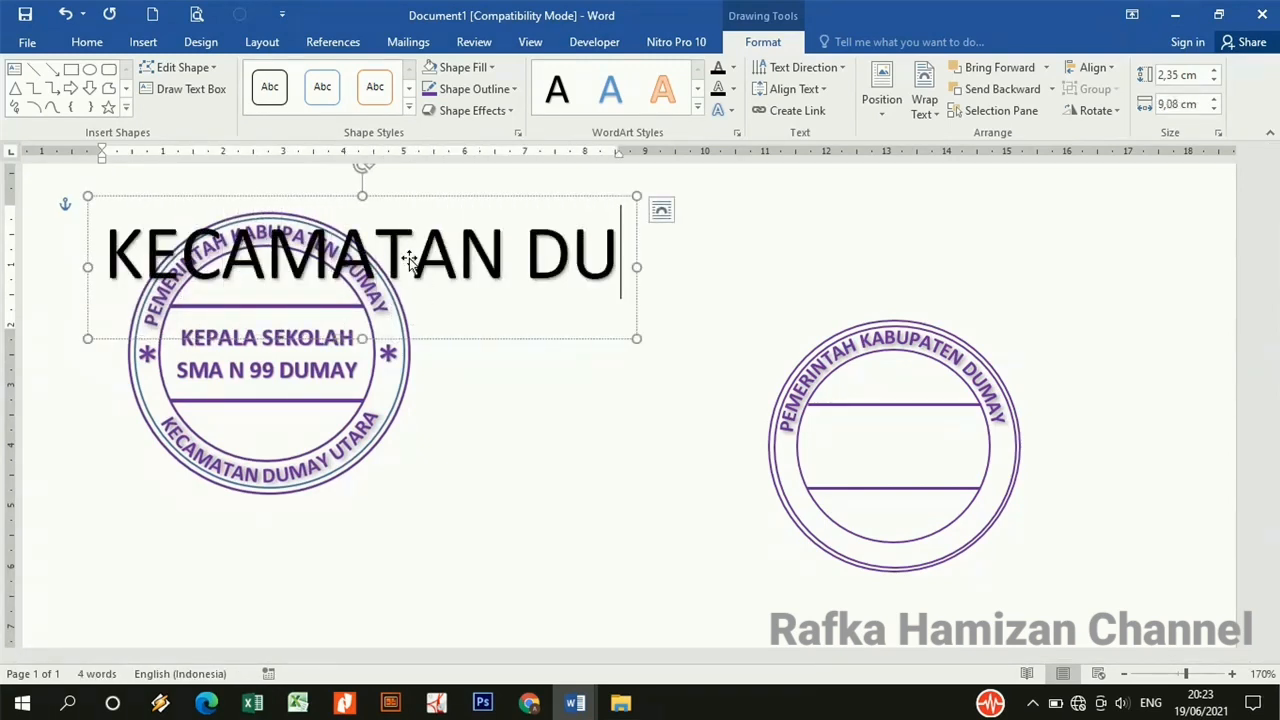
text(MAY)
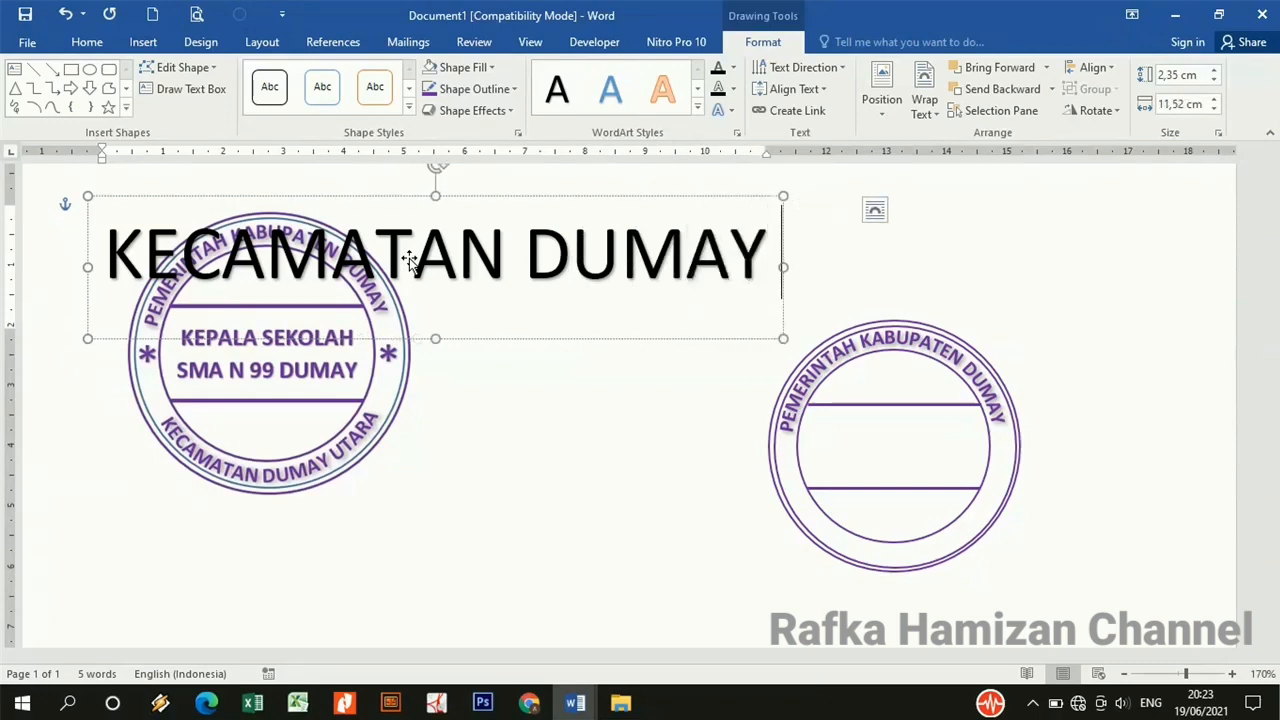
text( UTARA)
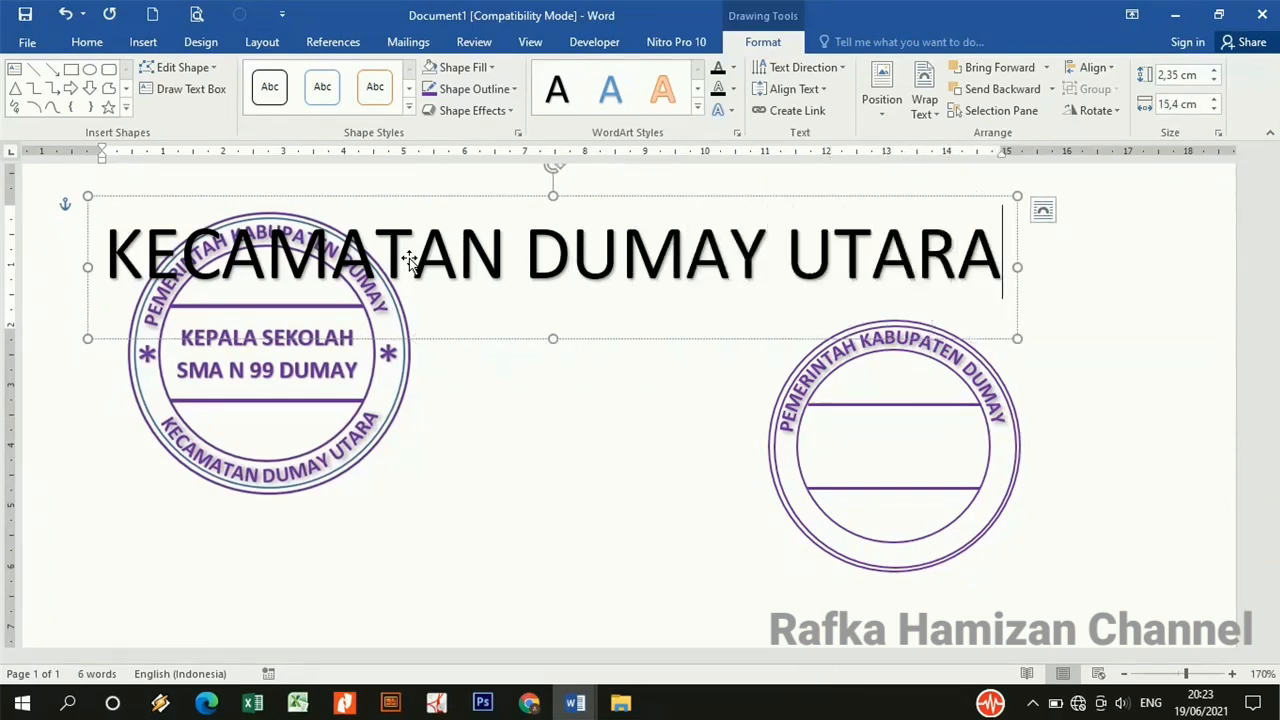
- Make the "KECAMATAN DUMAY UTARA" text bold at font size 11 and move its WordArt box between the two stamps
key(ctrl+a)
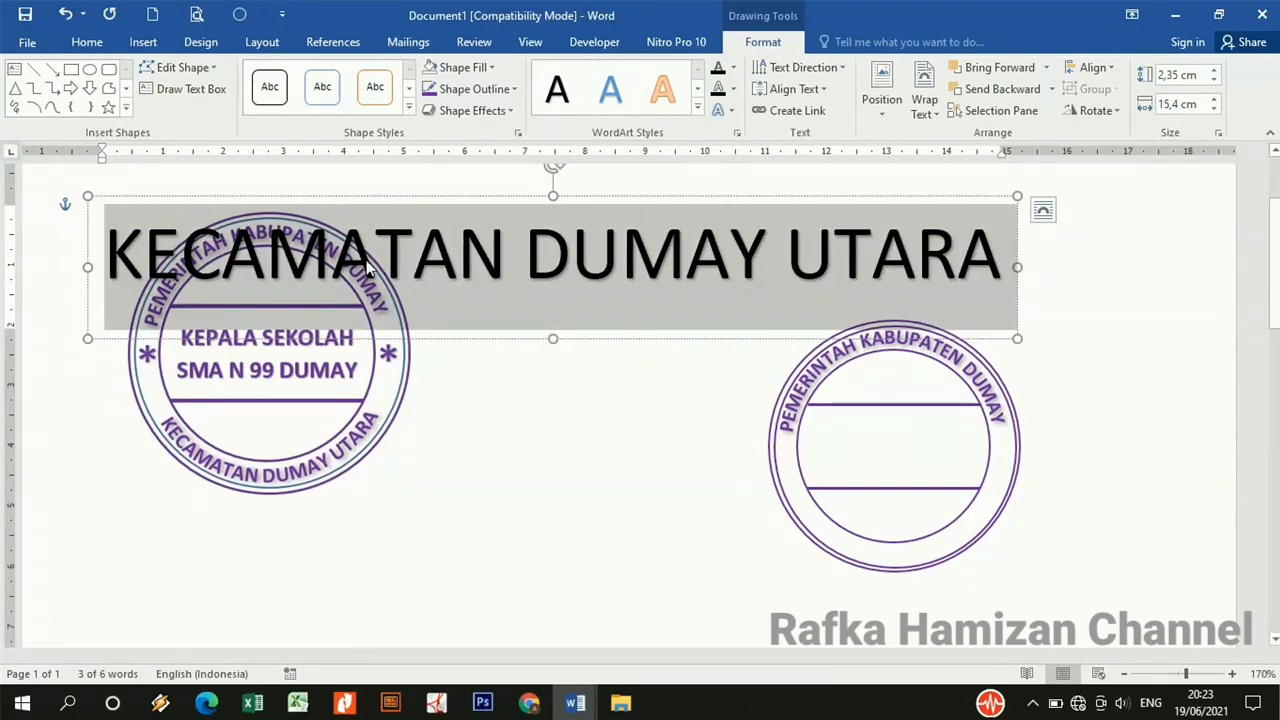
click(88, 44)
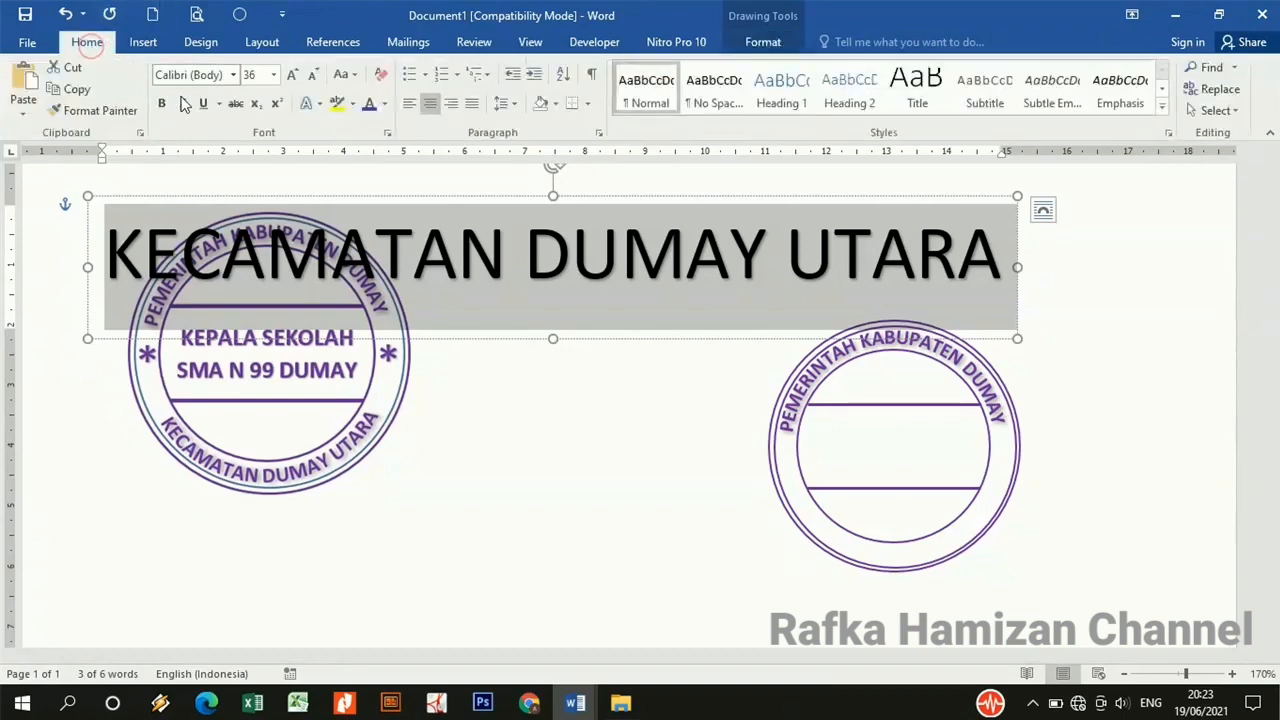
click(162, 104)
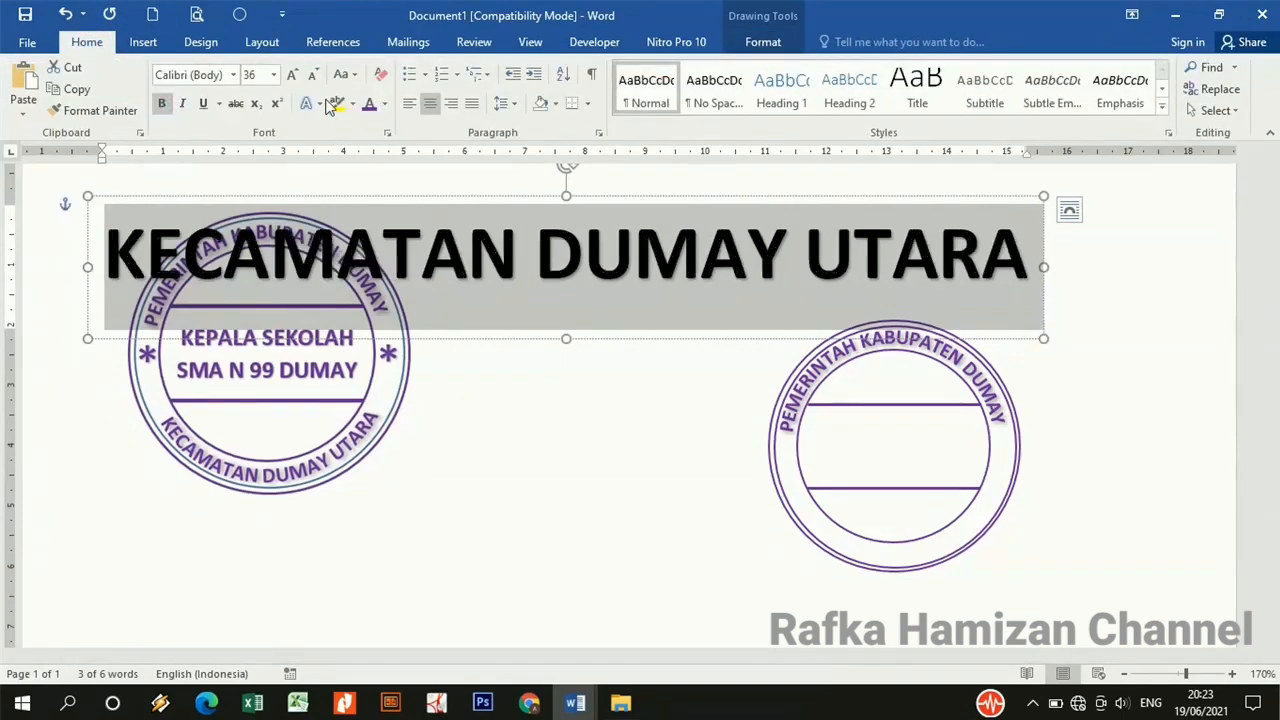
click(257, 79)
text(11)
key(Return)
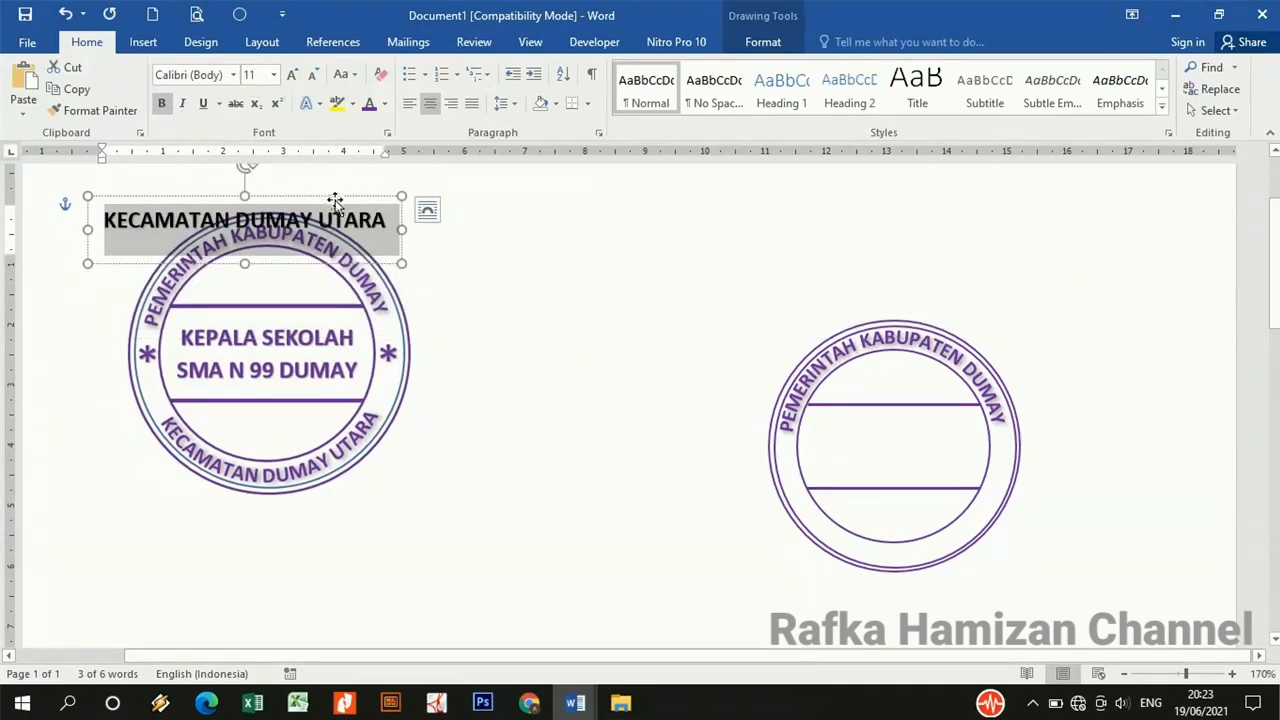
drag(331, 201, 683, 407)
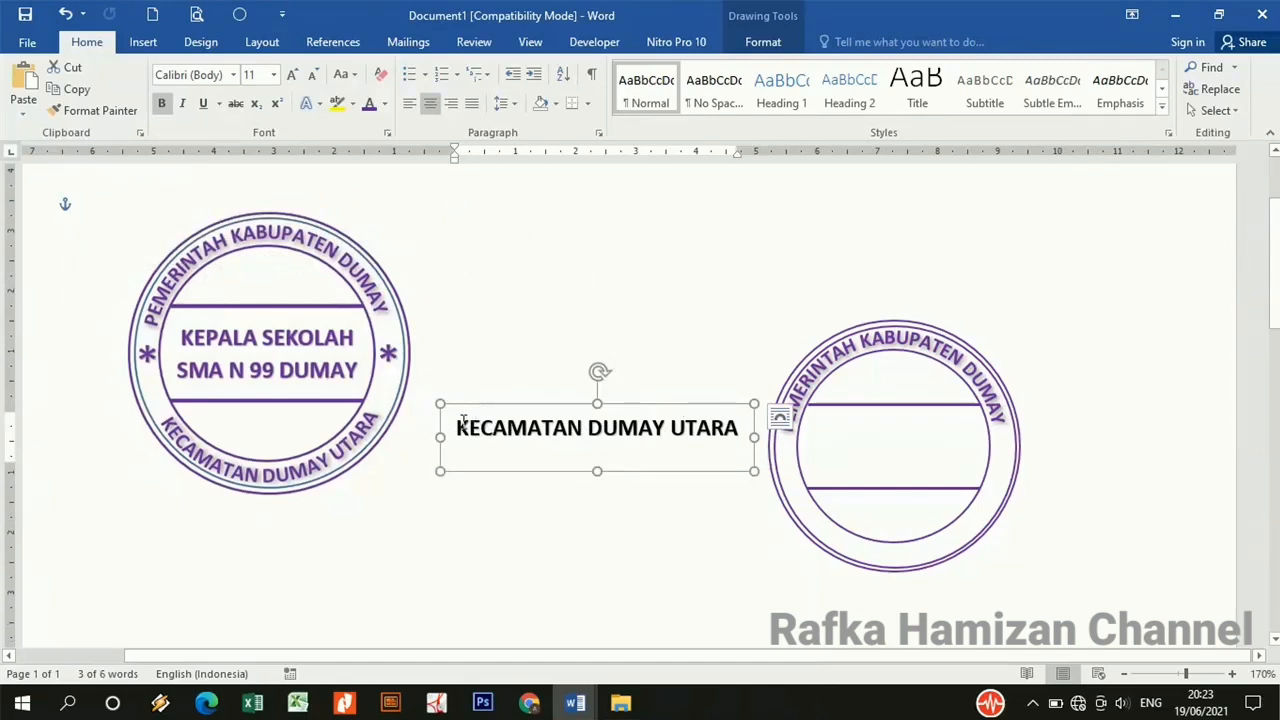
- Colour the "KECAMATAN DUMAY UTARA" WordArt text purple
drag(462, 426, 720, 446)
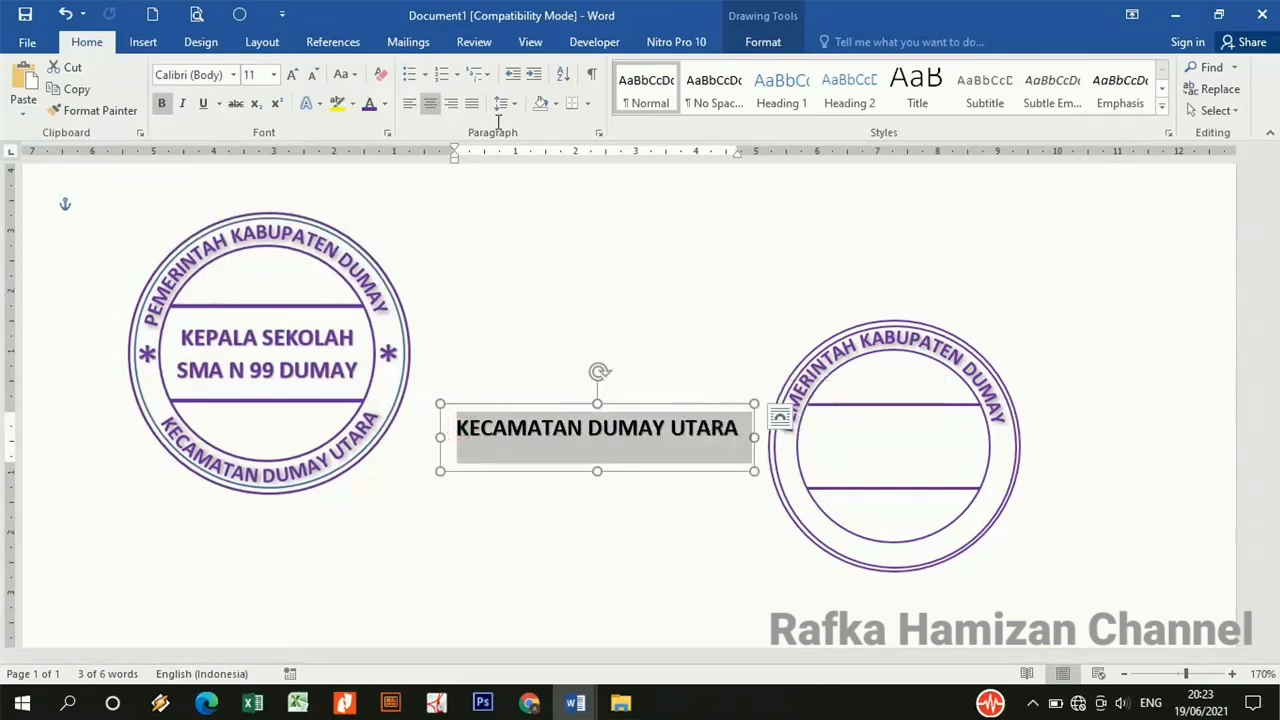
click(387, 107)
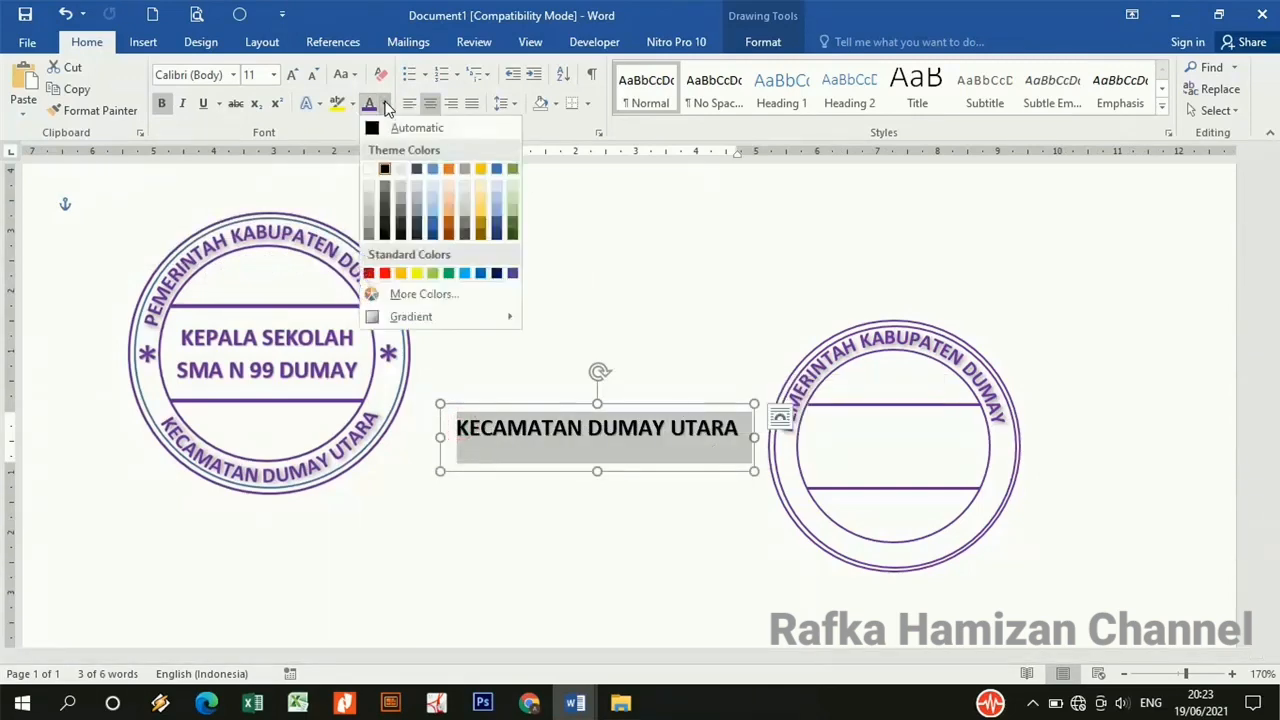
click(512, 274)
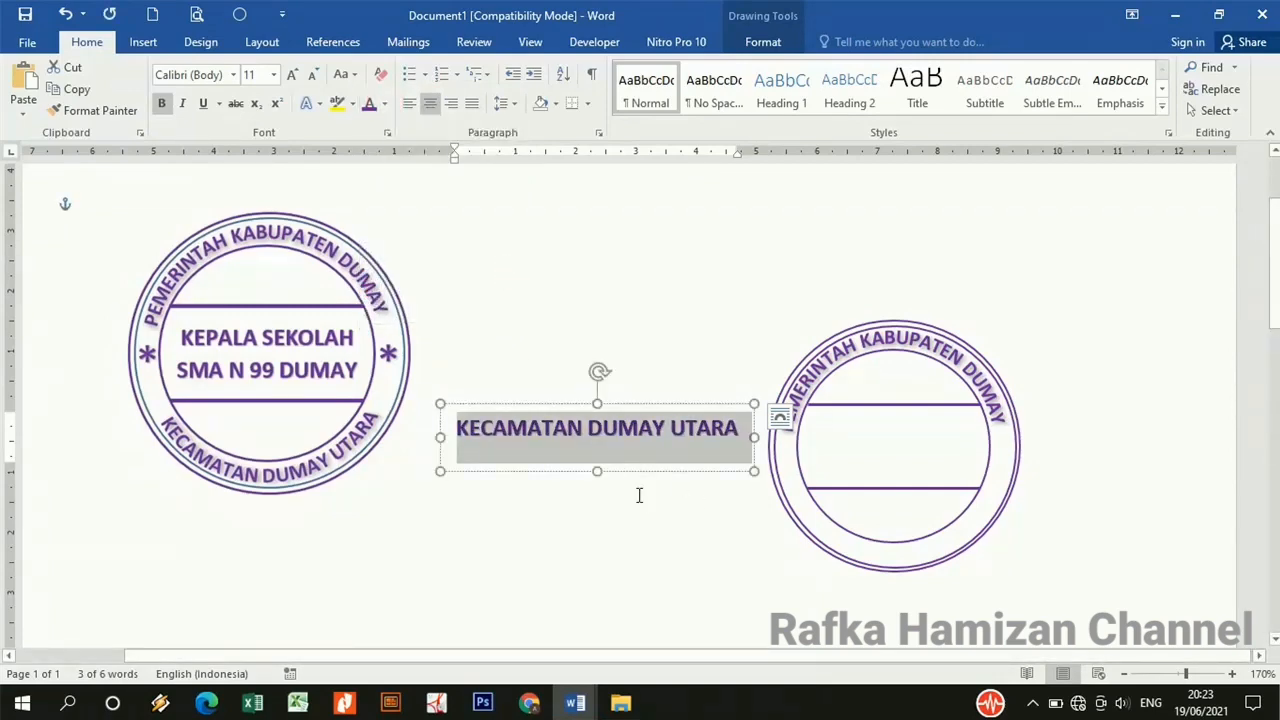
click(669, 517)
click(640, 437)
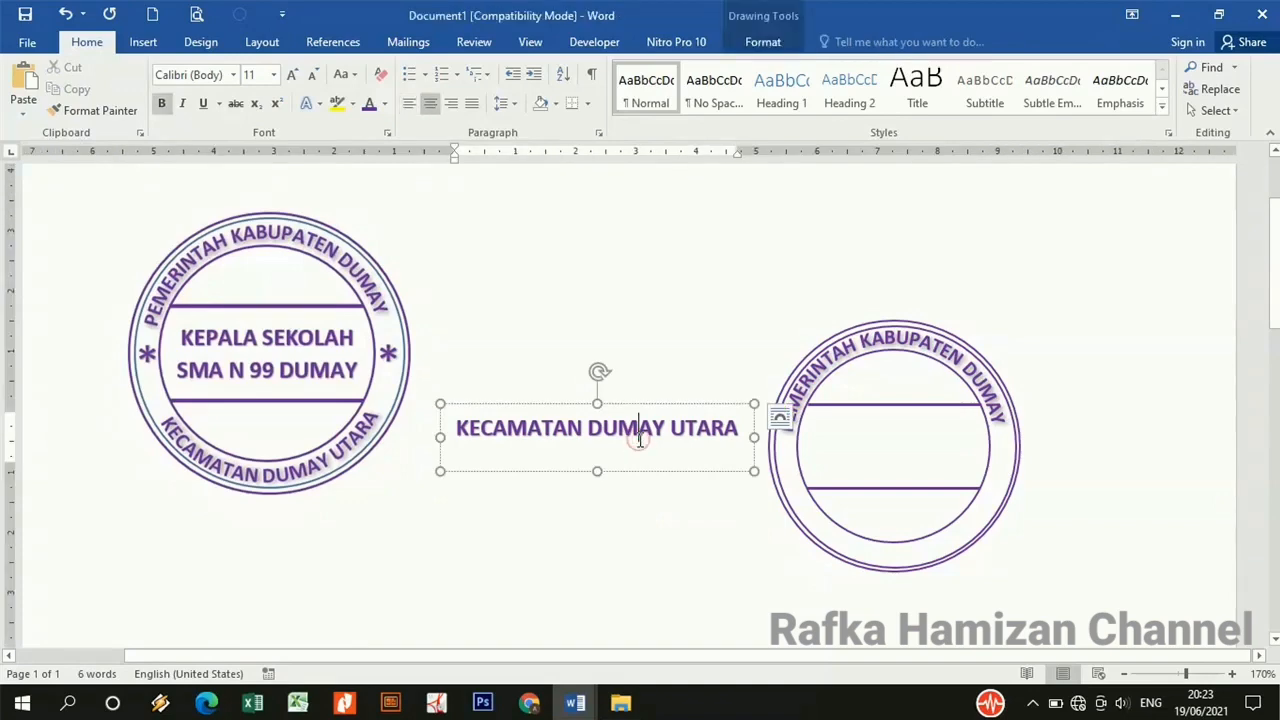
- Apply the downward-arch Follow Path transform to the "KECAMATAN DUMAY UTARA" WordArt
triple_click(746, 436)
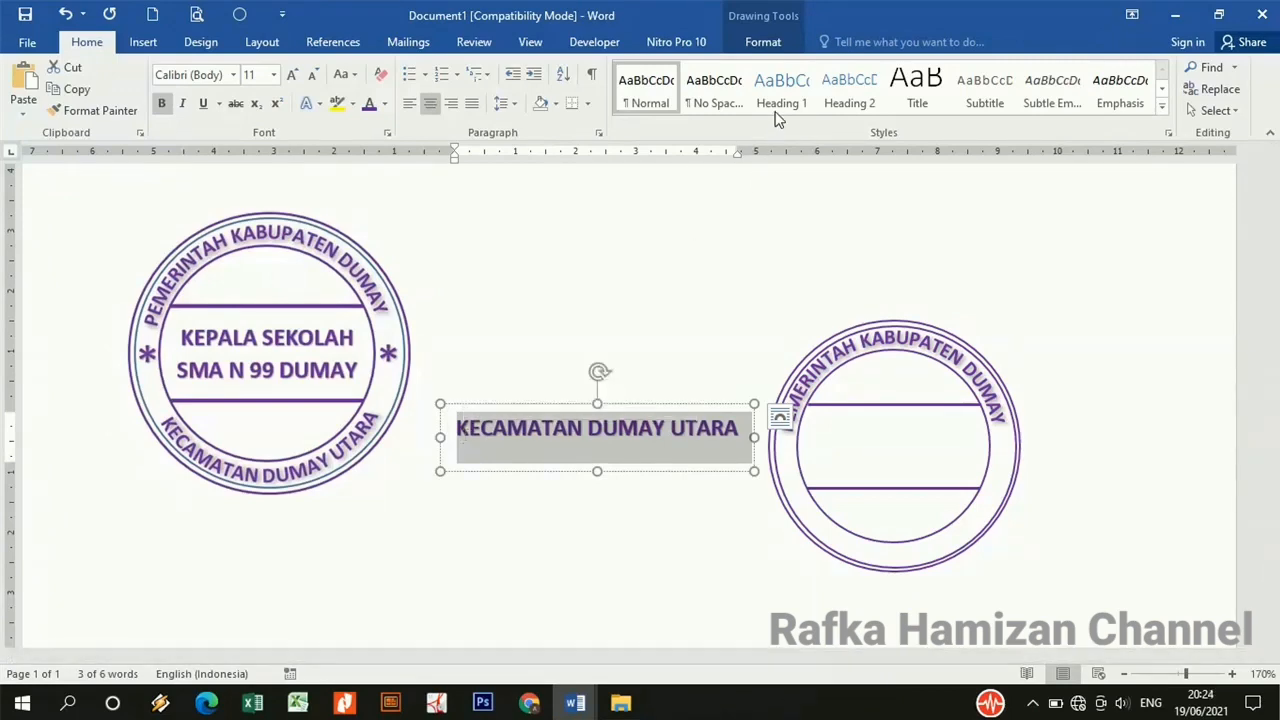
click(762, 42)
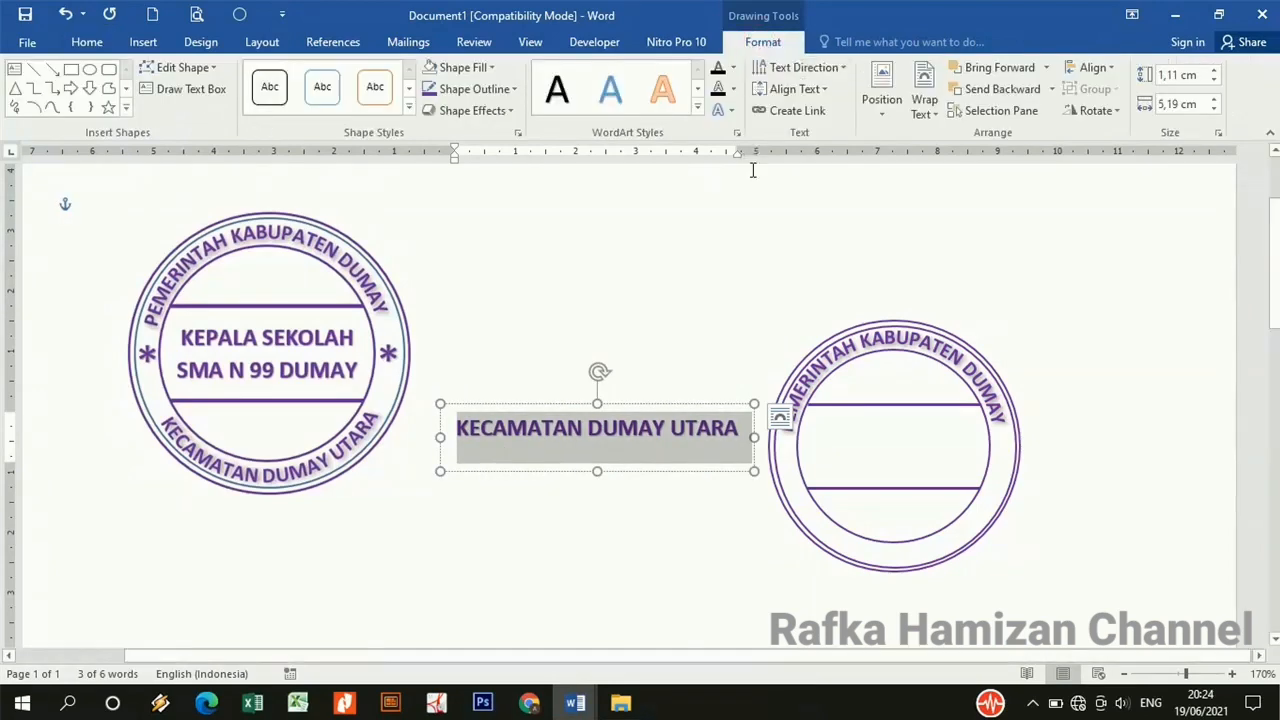
click(731, 112)
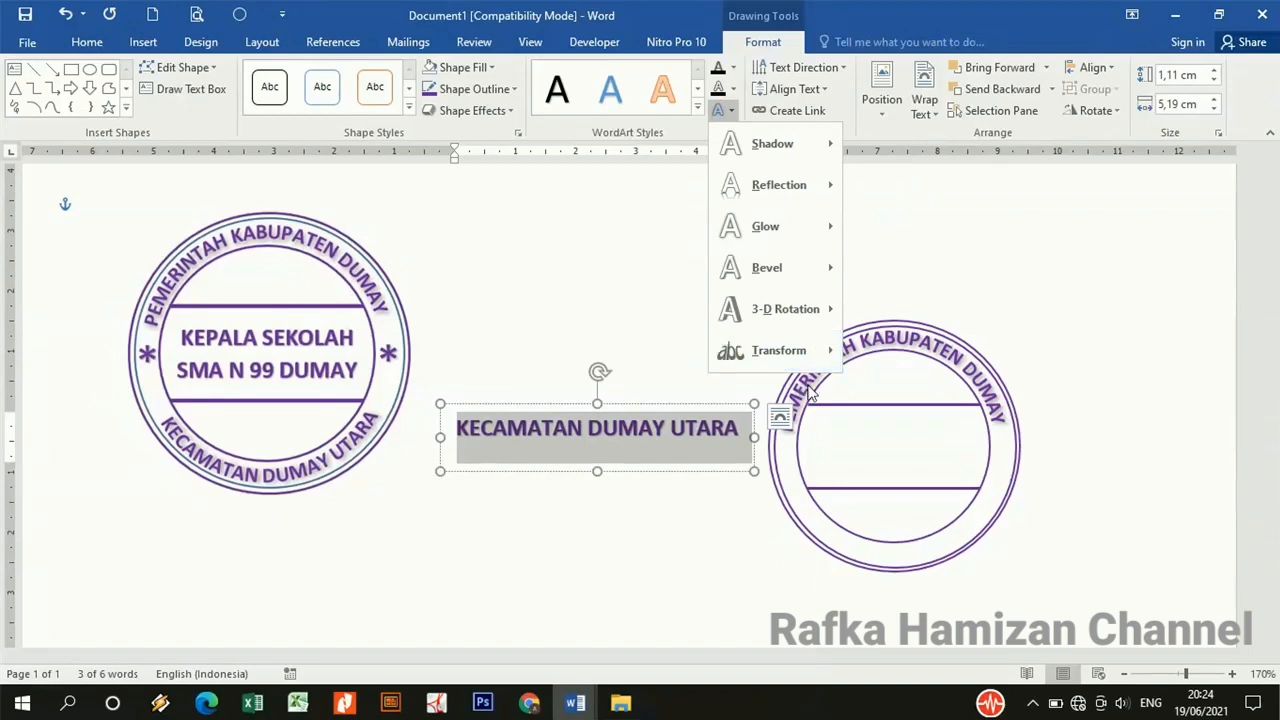
mouse_move(805, 360)
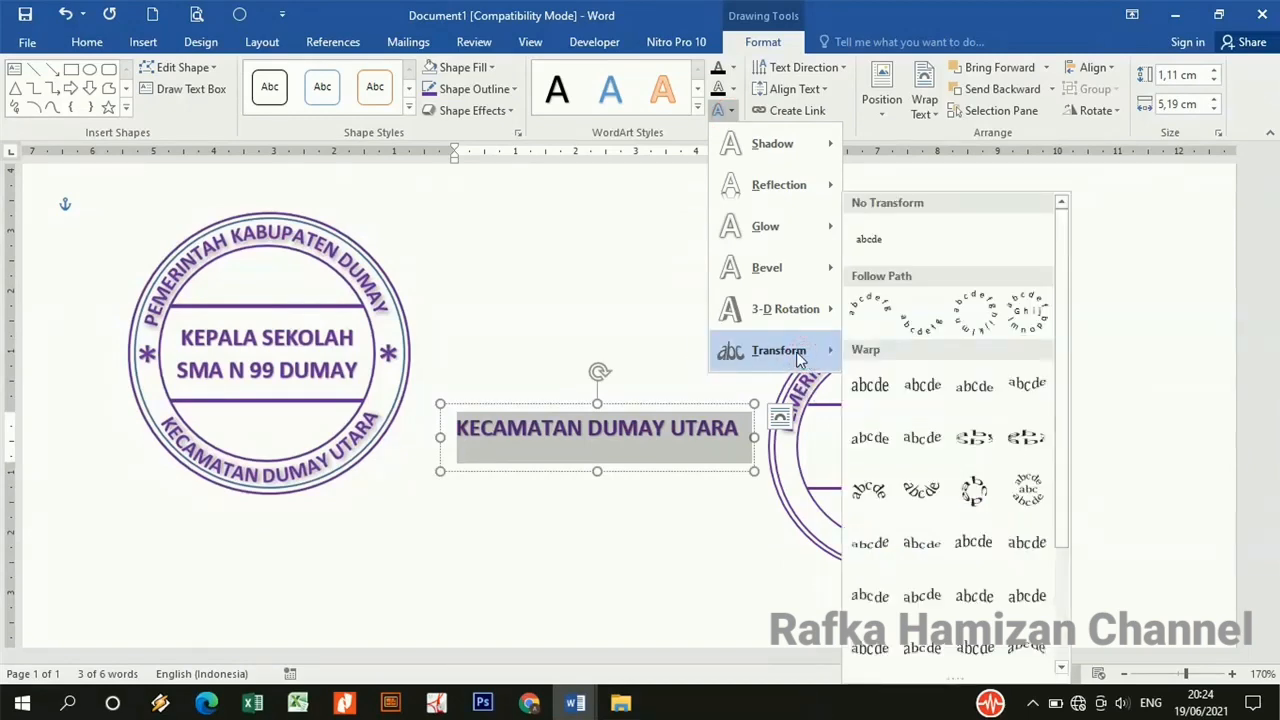
click(930, 330)
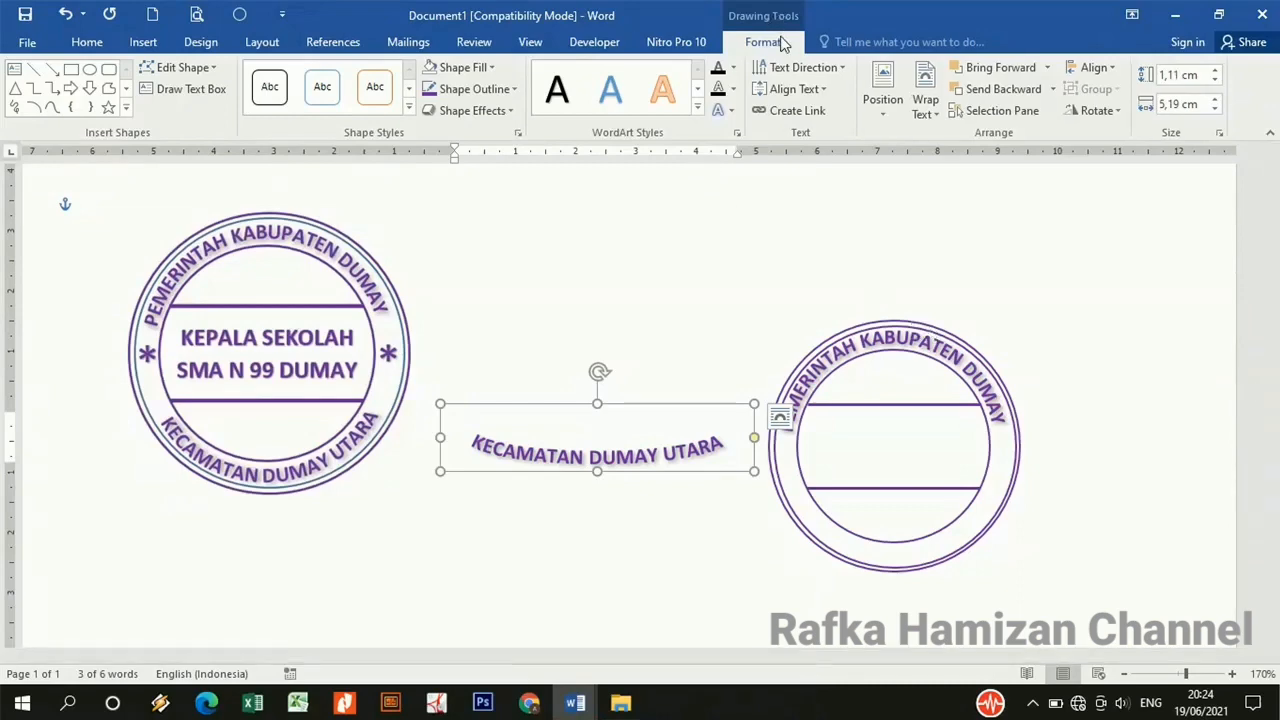
- Set the "KECAMATAN DUMAY UTARA" WordArt to a height of 4,12 cm and a width of 4,55 cm
click(1174, 77)
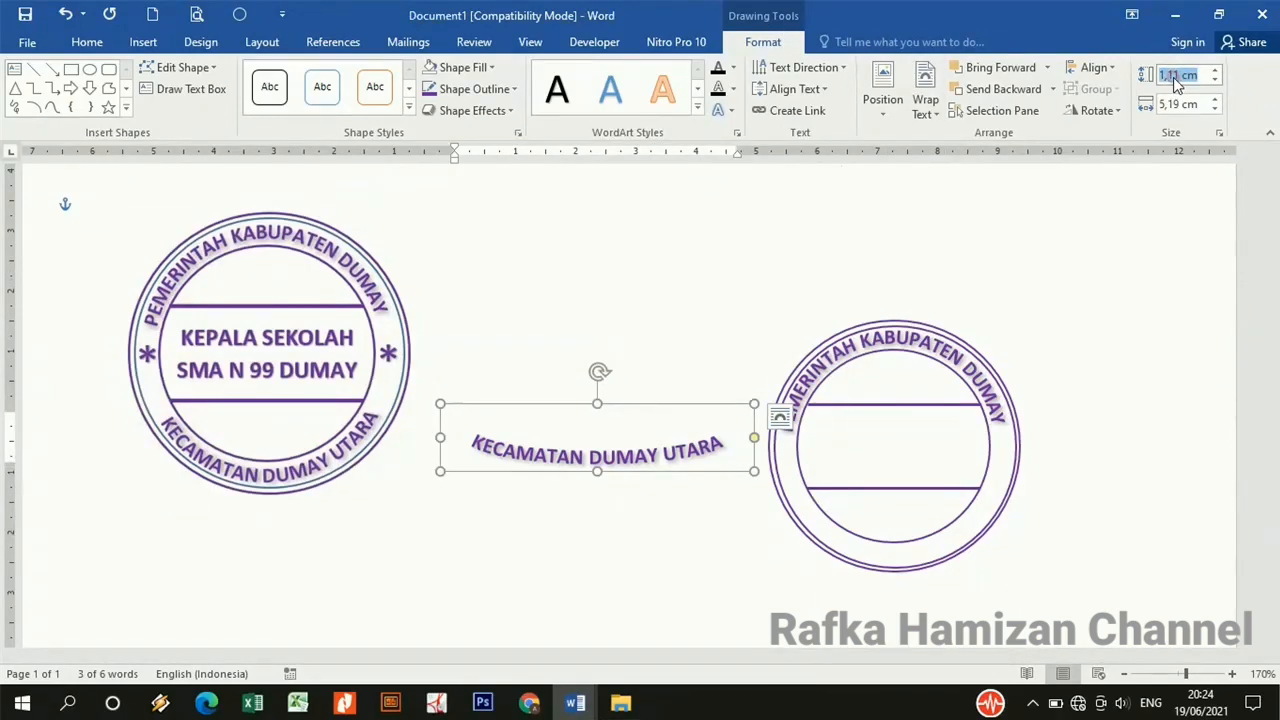
click(1176, 80)
click(1176, 80)
key(BackSpace)
key(BackSpace)
key(BackSpace)
key(BackSpace)
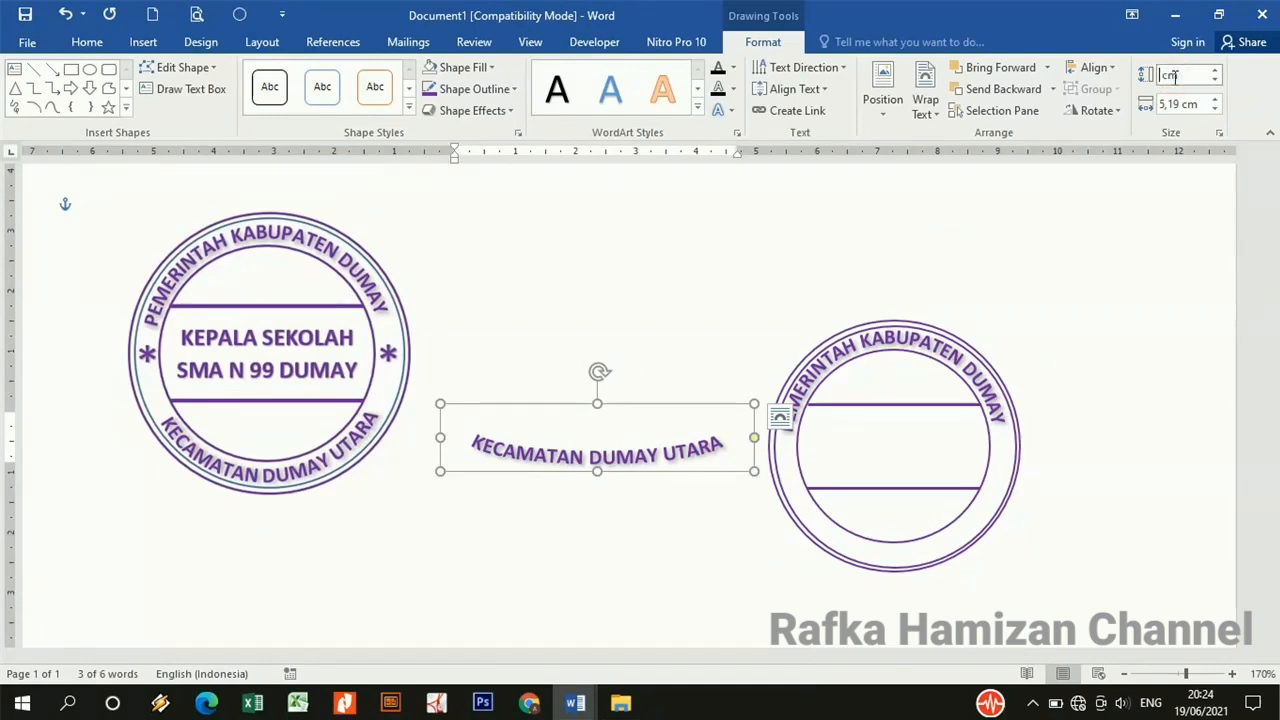
text(4, )
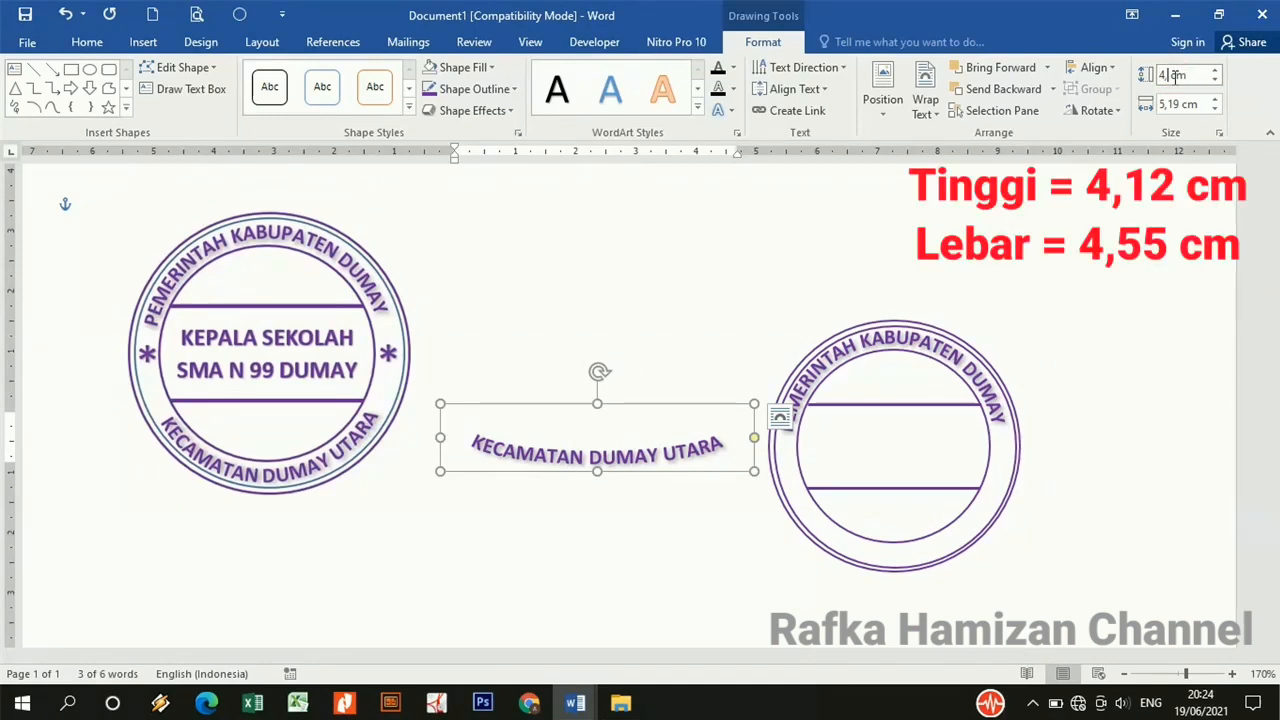
text(12)
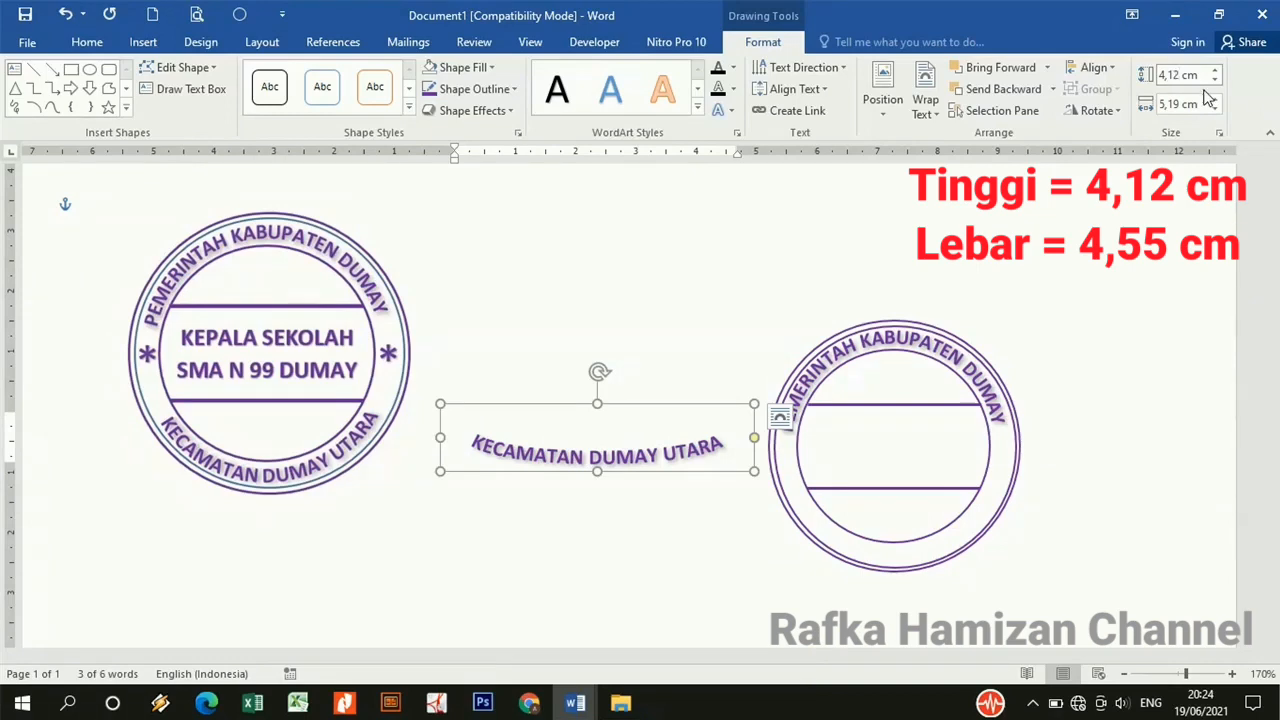
double_click(1170, 104)
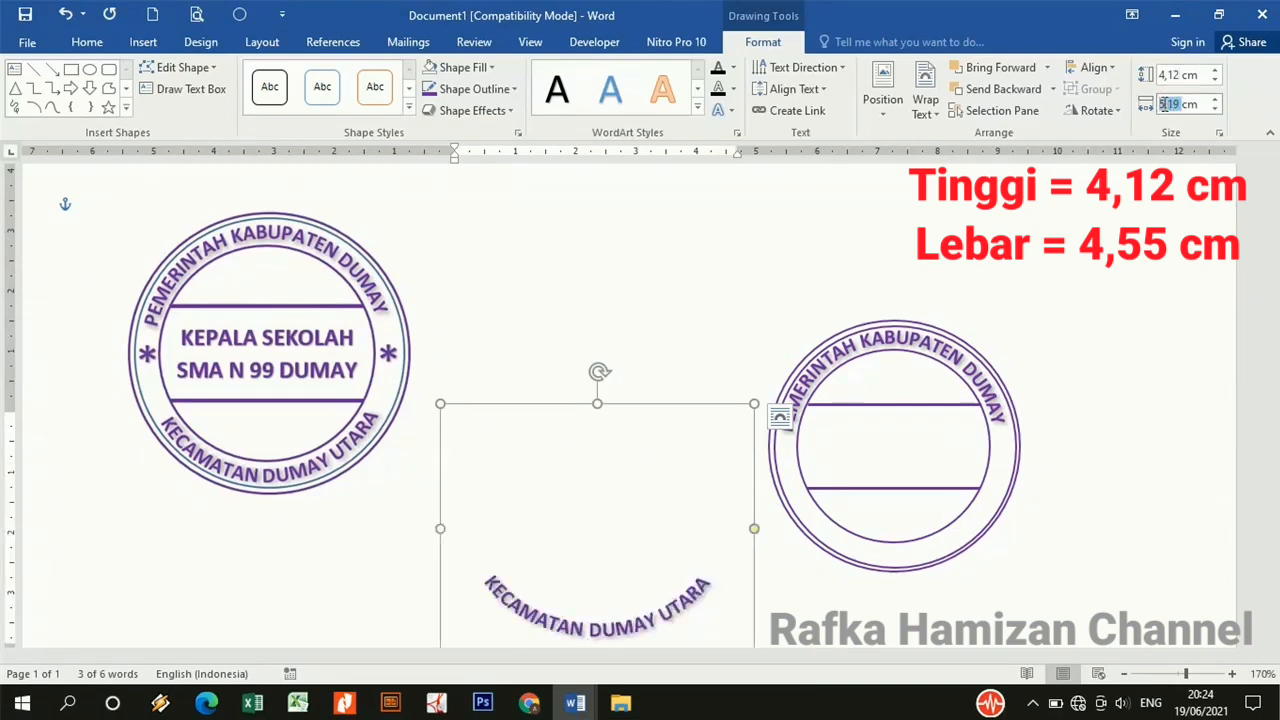
key(BackSpace)
text(4,55)
key(Return)
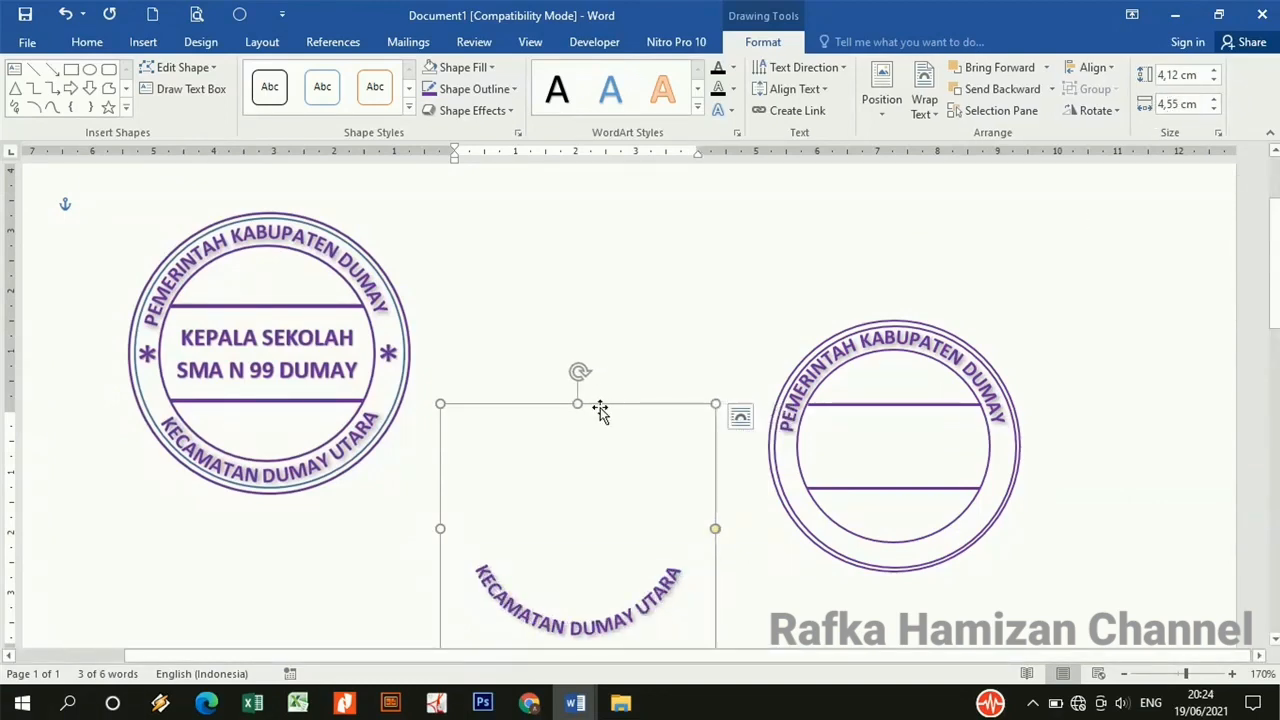
- Move the curved "KECAMATAN DUMAY UTARA" WordArt onto the second stamp and centre it in the lower ring
drag(600, 410, 915, 325)
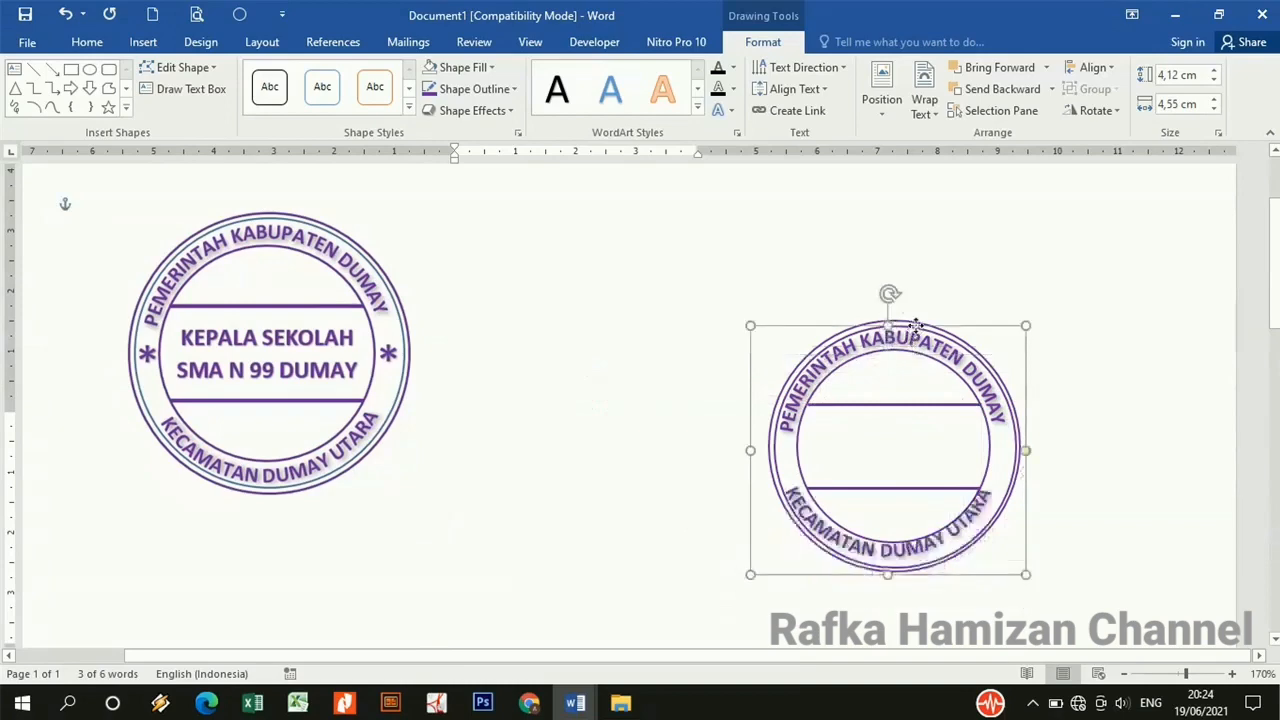
key(Right)
key(Right)
key(Down)
key(Down)
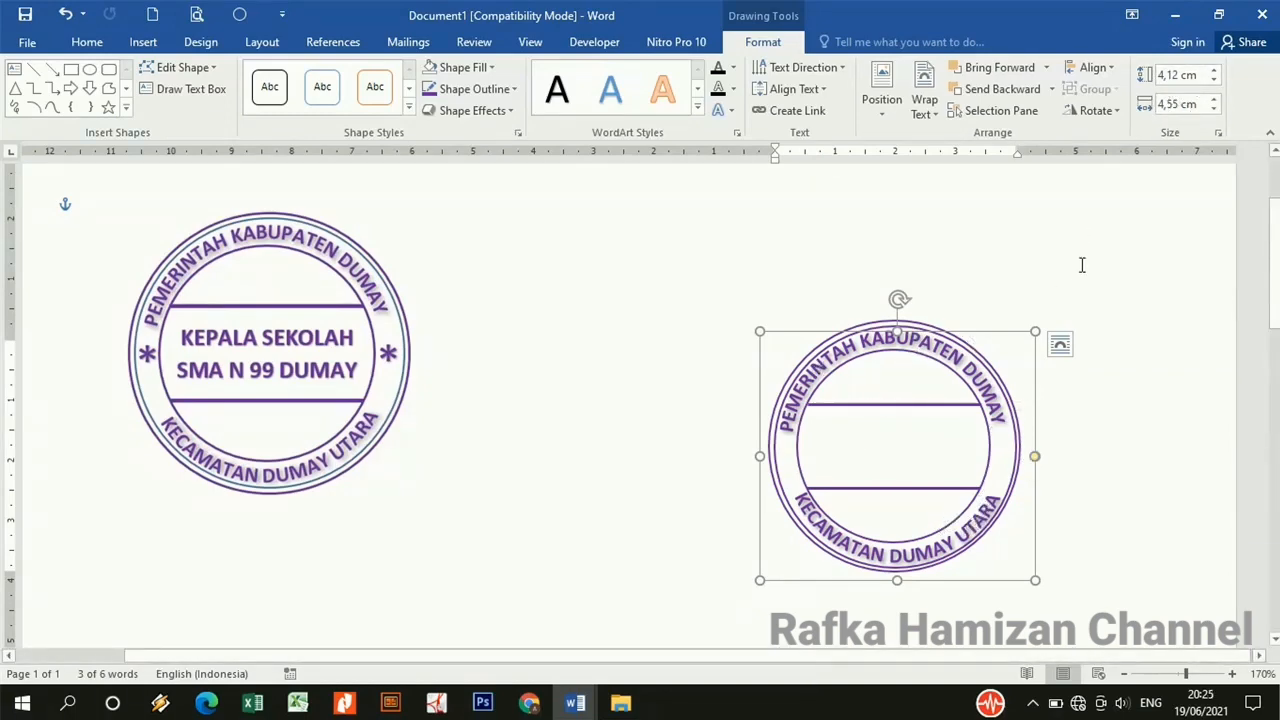
- Try a width of 4,6 cm for the lower ring's WordArt and restore it to 4,55 cm
click(1178, 105)
click(1178, 105)
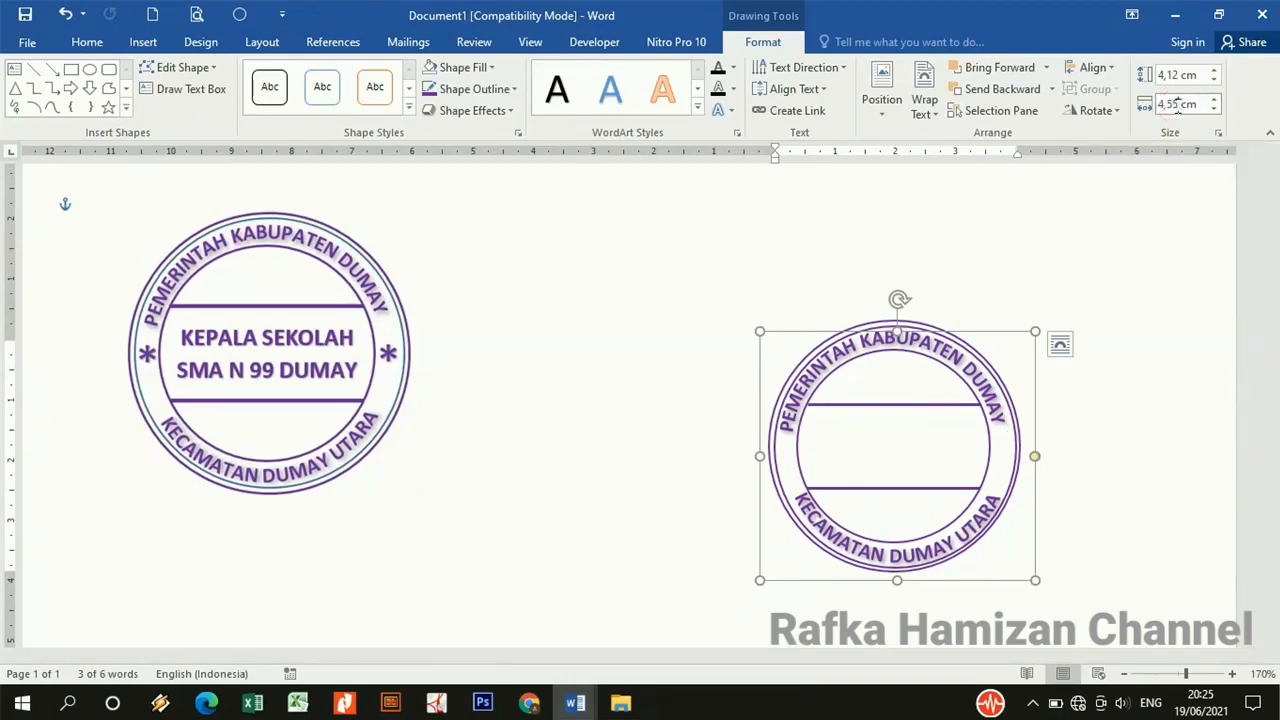
key(BackSpace)
key(BackSpace)
key(Return)
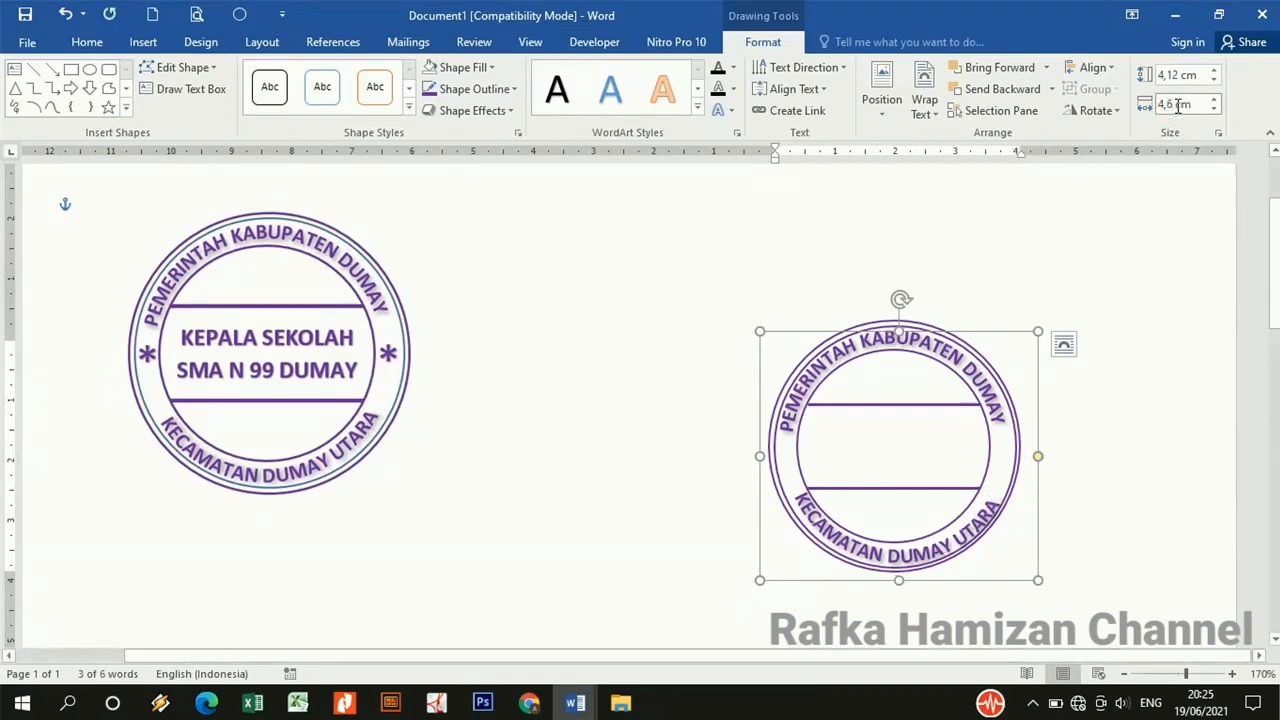
click(1178, 105)
click(1174, 106)
key(BackSpace)
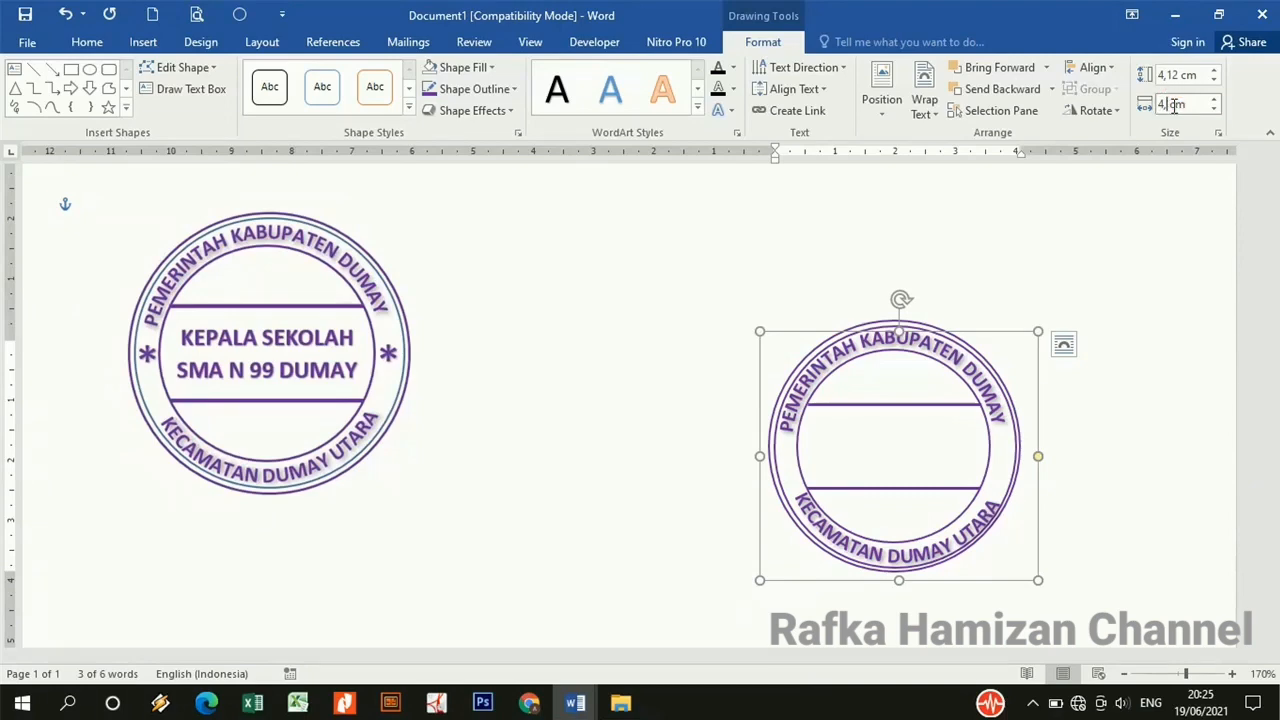
text(55)
key(Return)
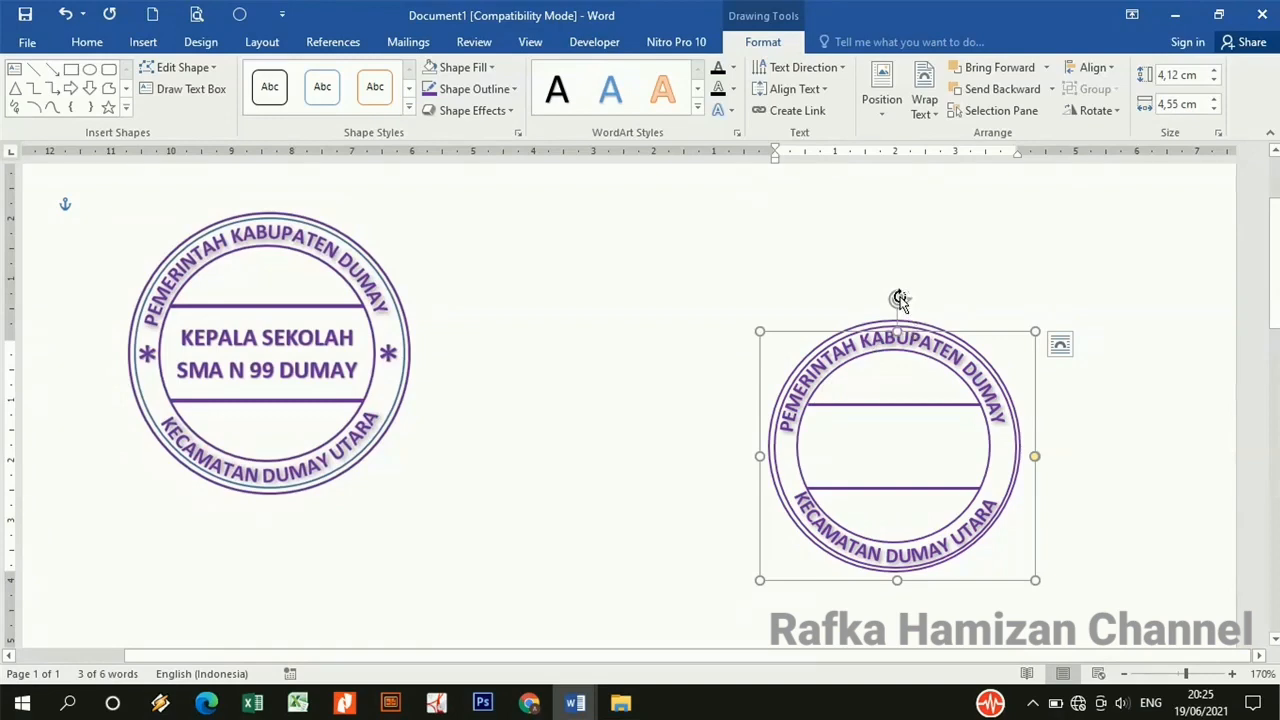
- Rotate the "KECAMATAN DUMAY UTARA" WordArt slightly counterclockwise to align it within the lower ring
drag(899, 299, 893, 300)
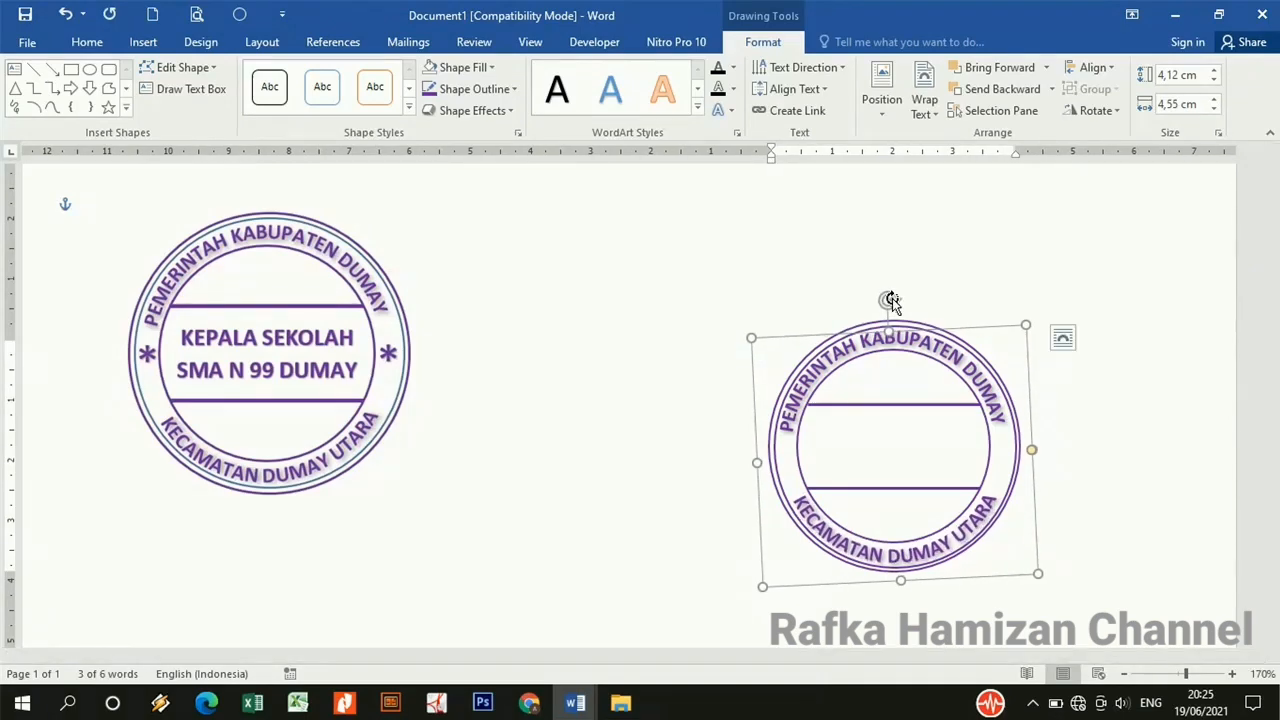
click(677, 459)
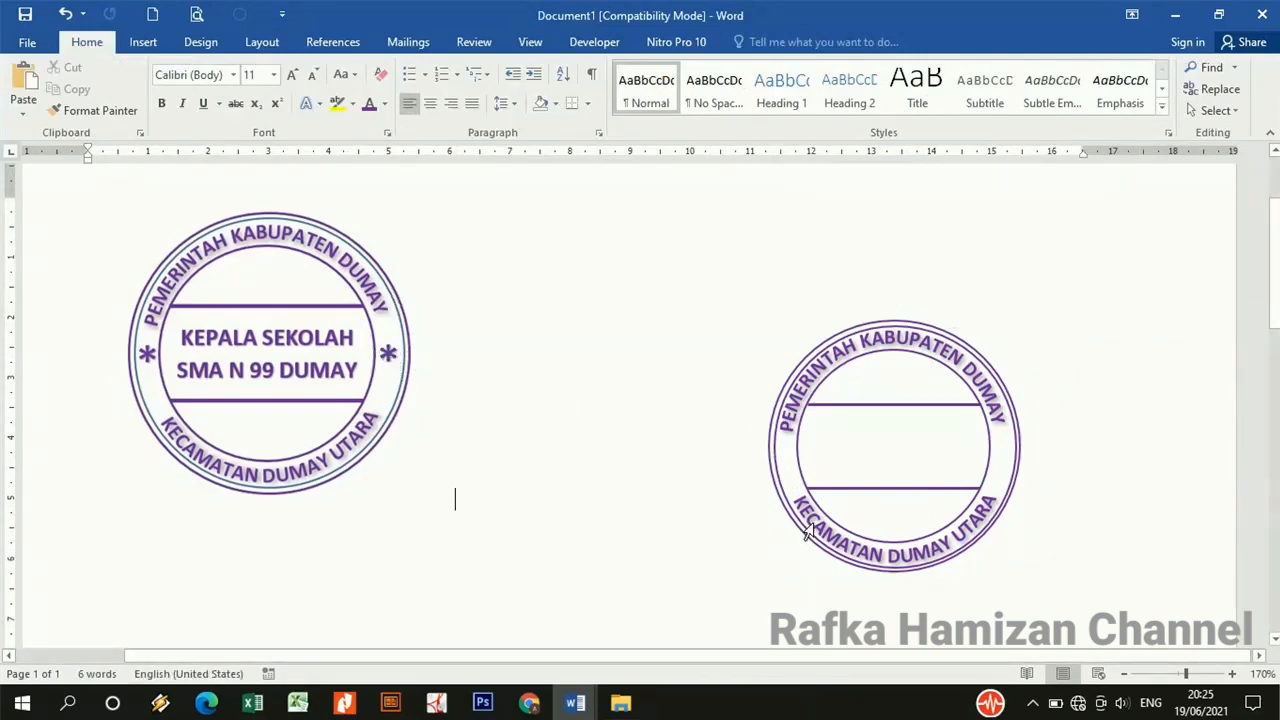
- Insert a new WordArt object in the plain black shadowed style with "*" as its text
click(143, 42)
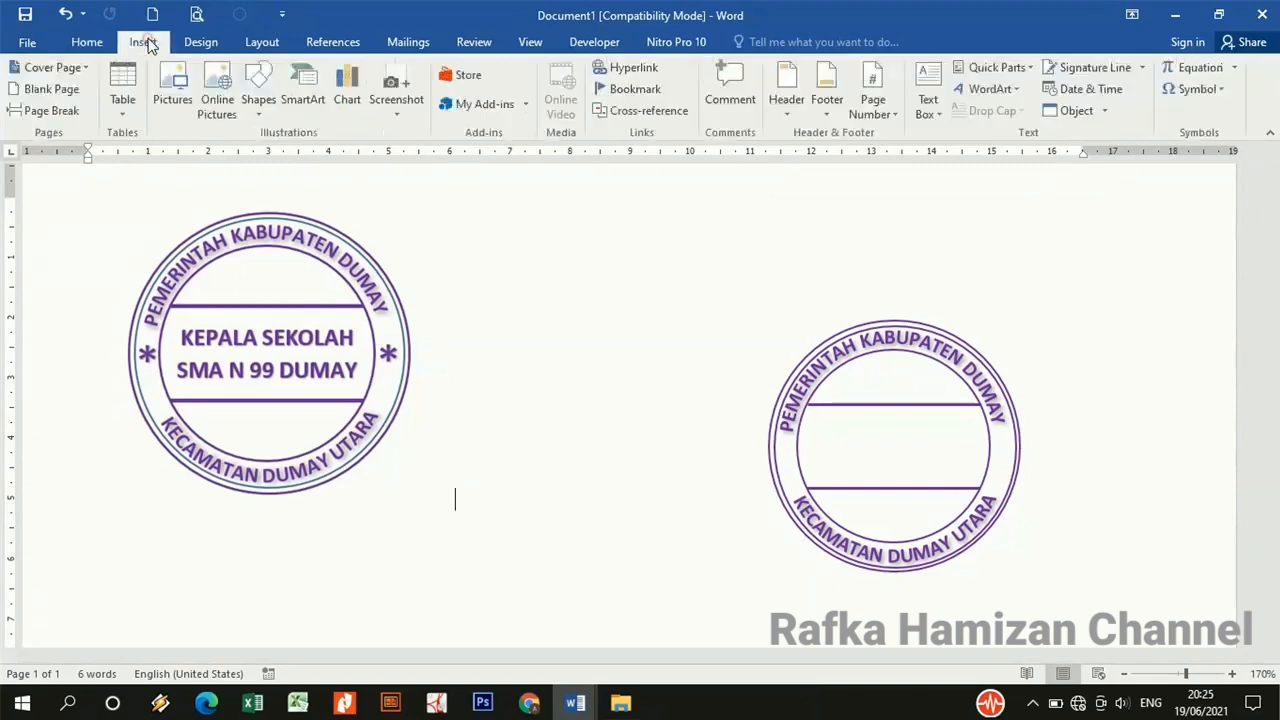
click(1008, 96)
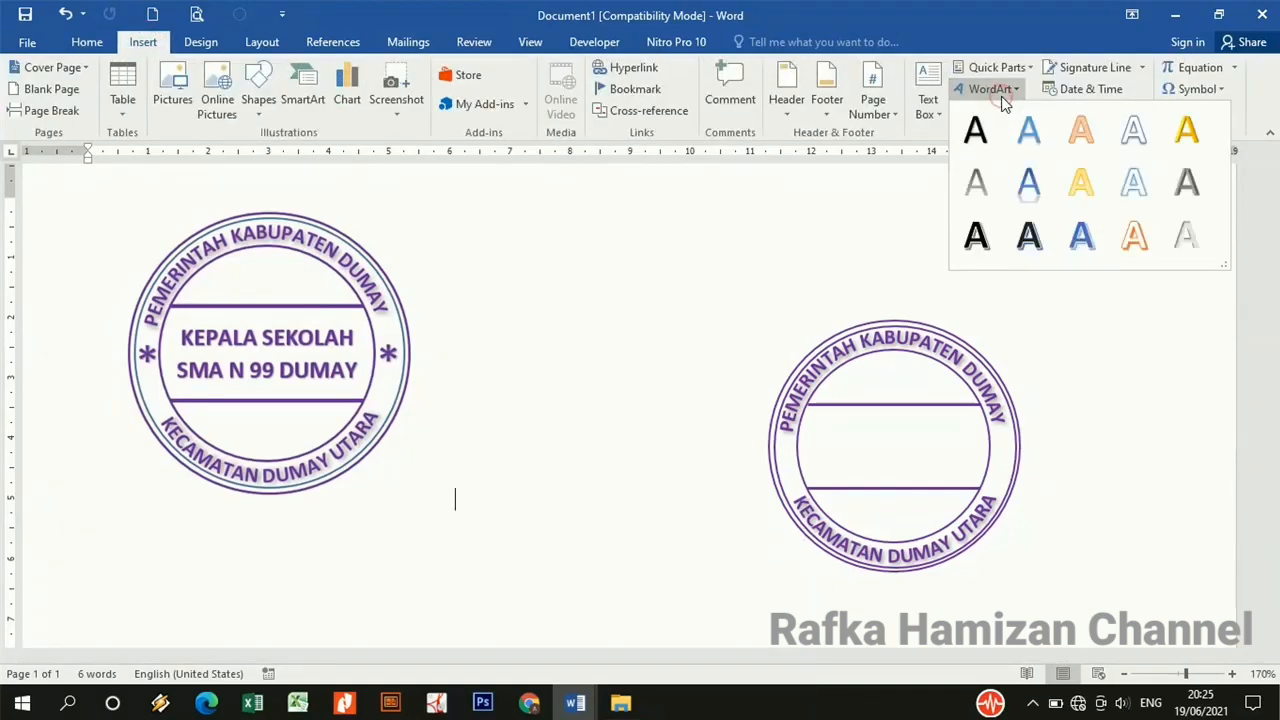
click(975, 132)
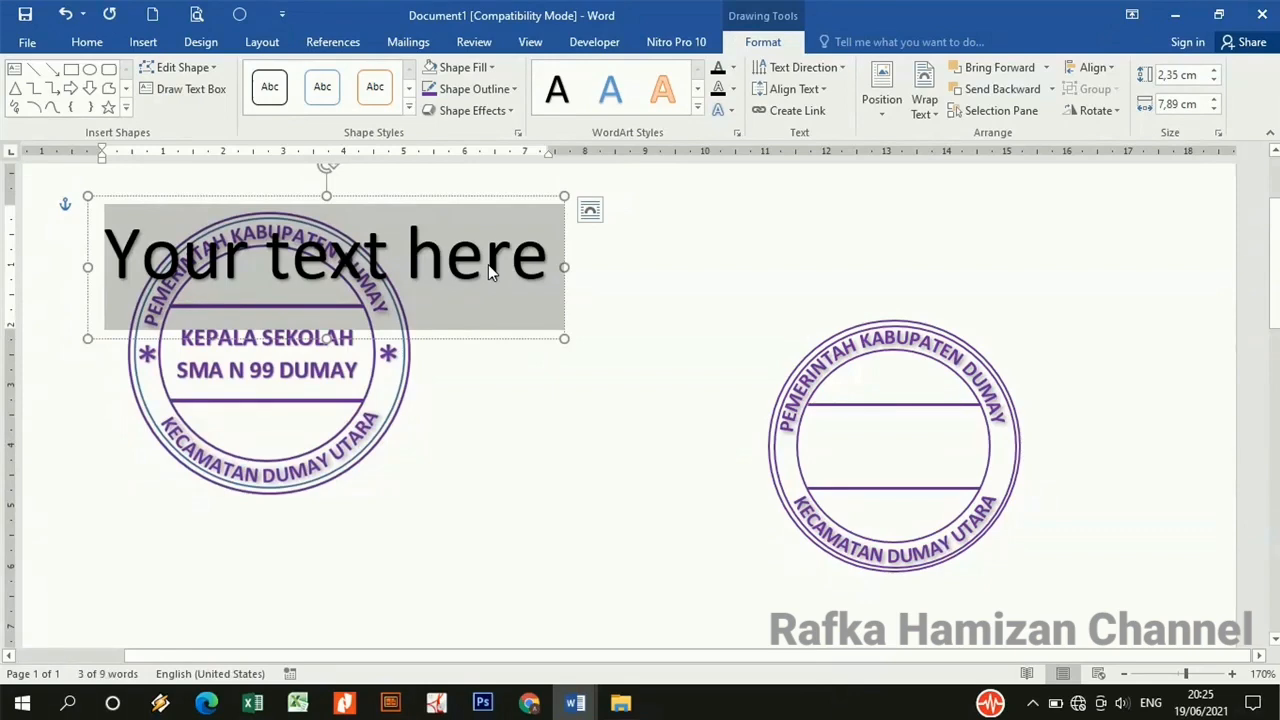
text(*)
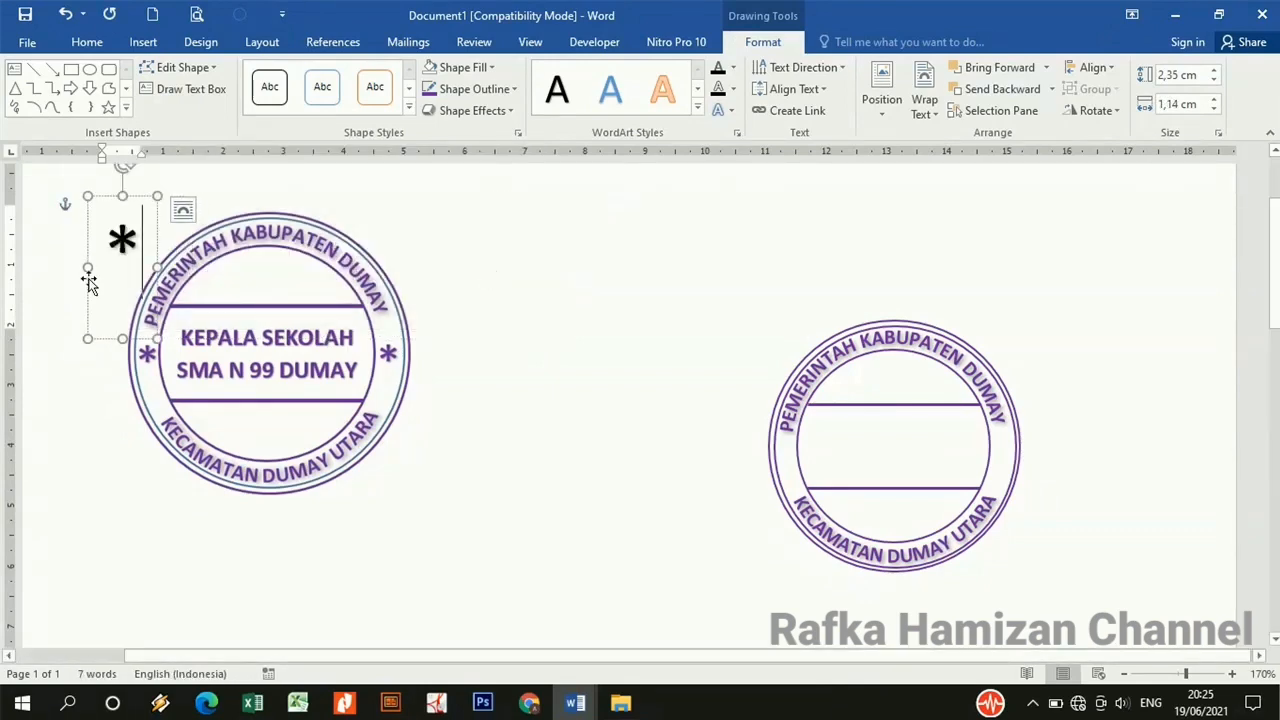
- Set the asterisk WordArt's font size to 10
double_click(122, 240)
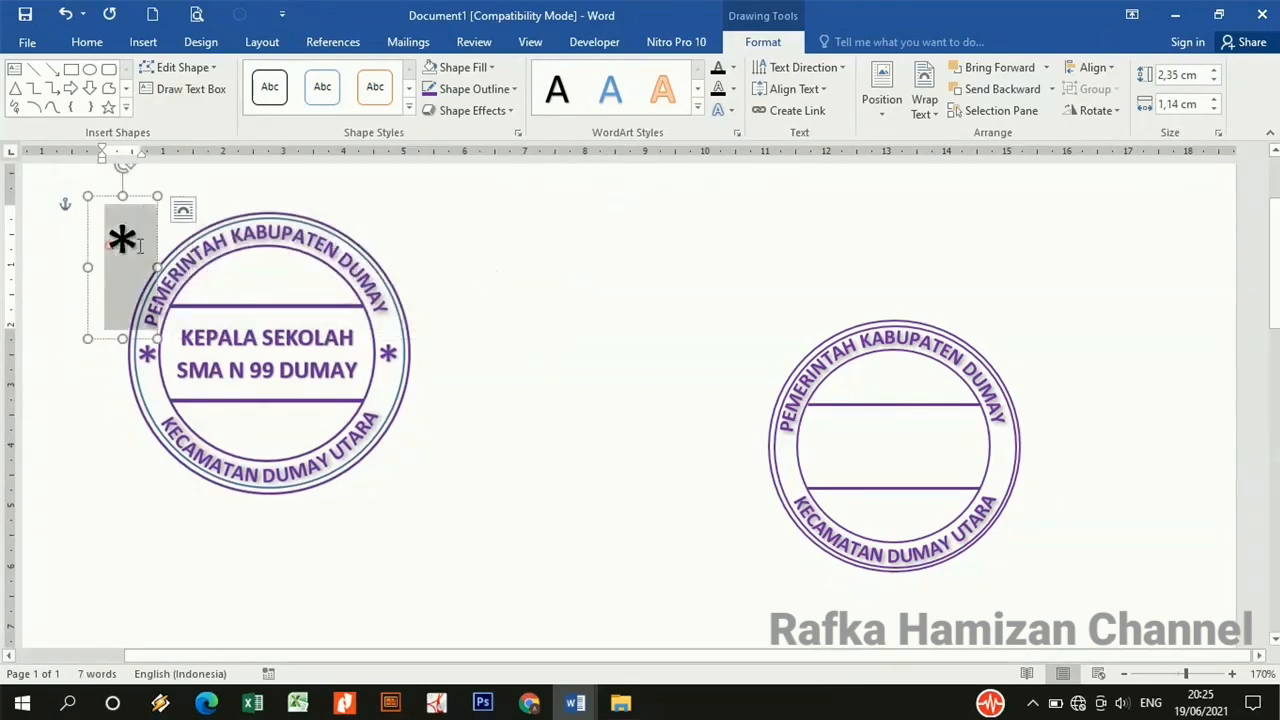
click(87, 42)
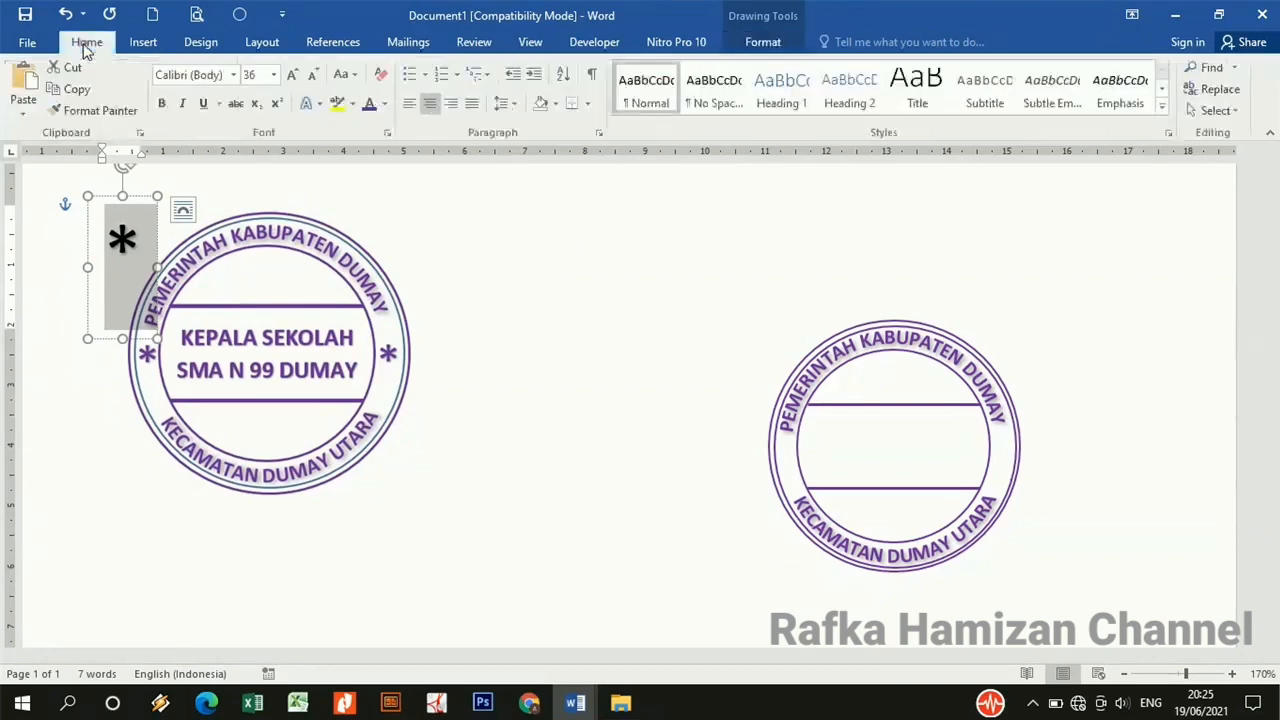
click(265, 75)
text(10)
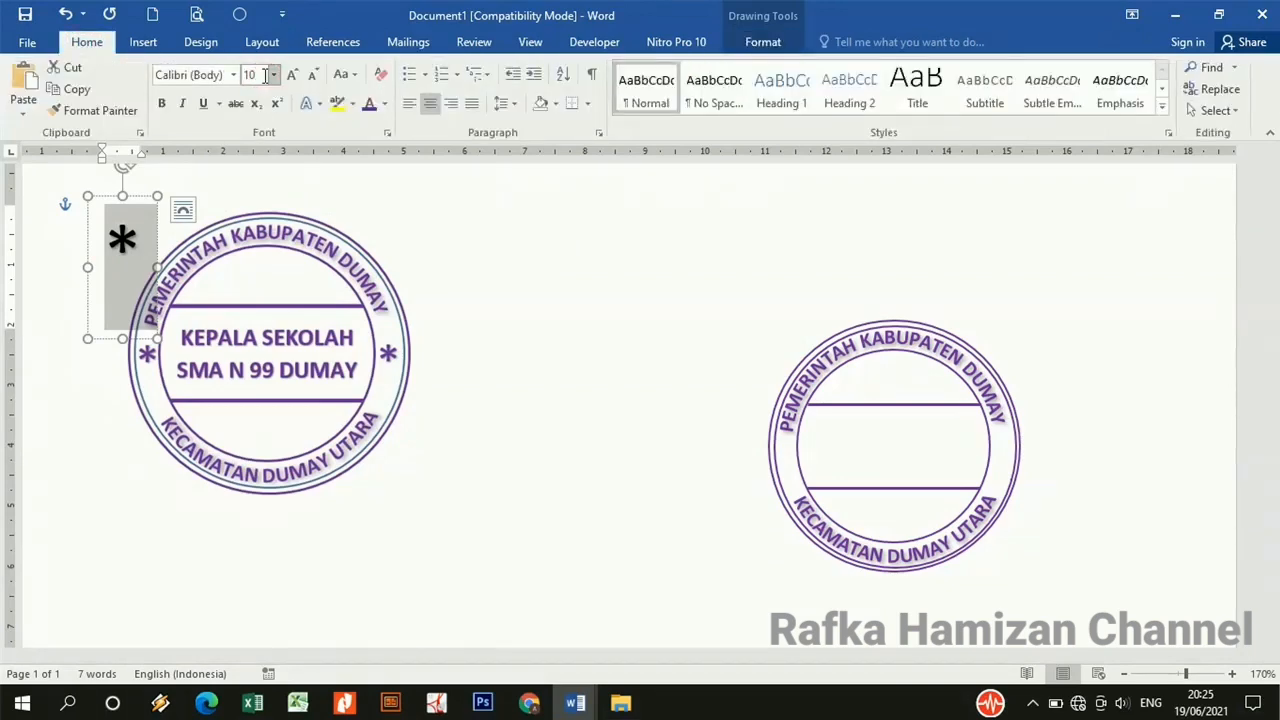
key(Return)
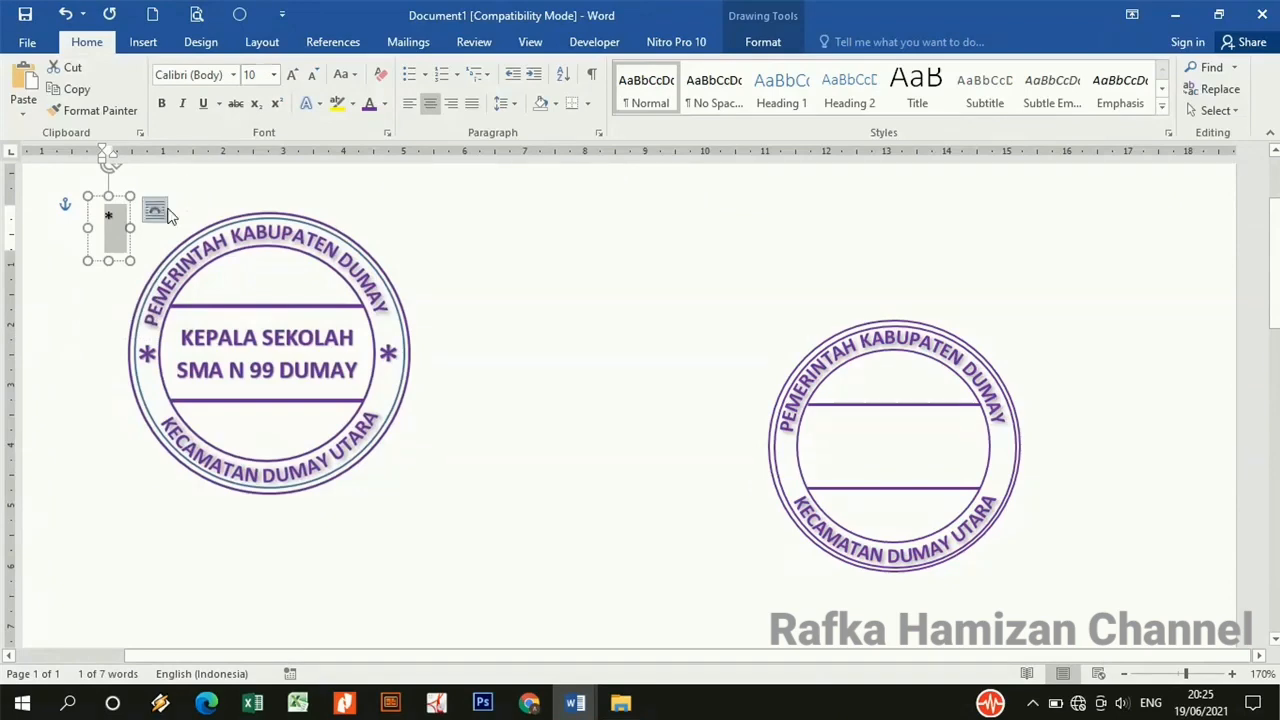
- Move the asterisk WordArt beside the second stamp's left edge and set its font size to 20
drag(118, 200, 714, 490)
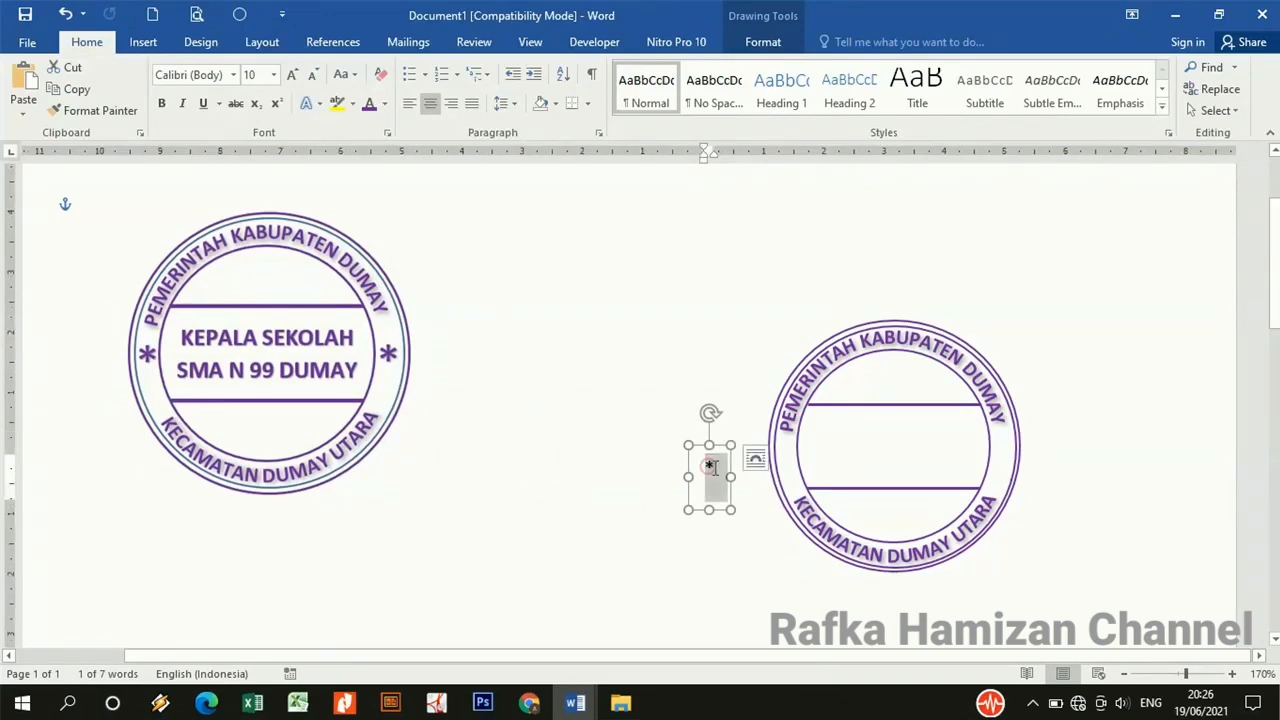
click(250, 75)
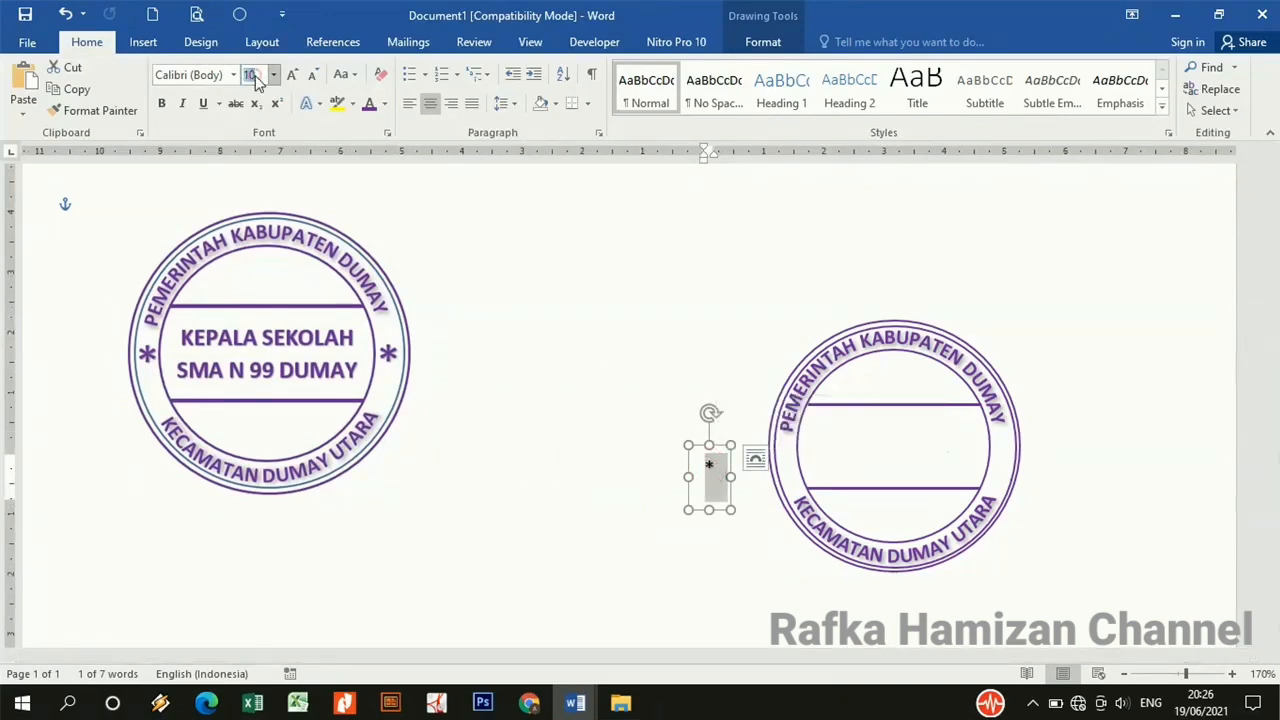
text(20)
key(Return)
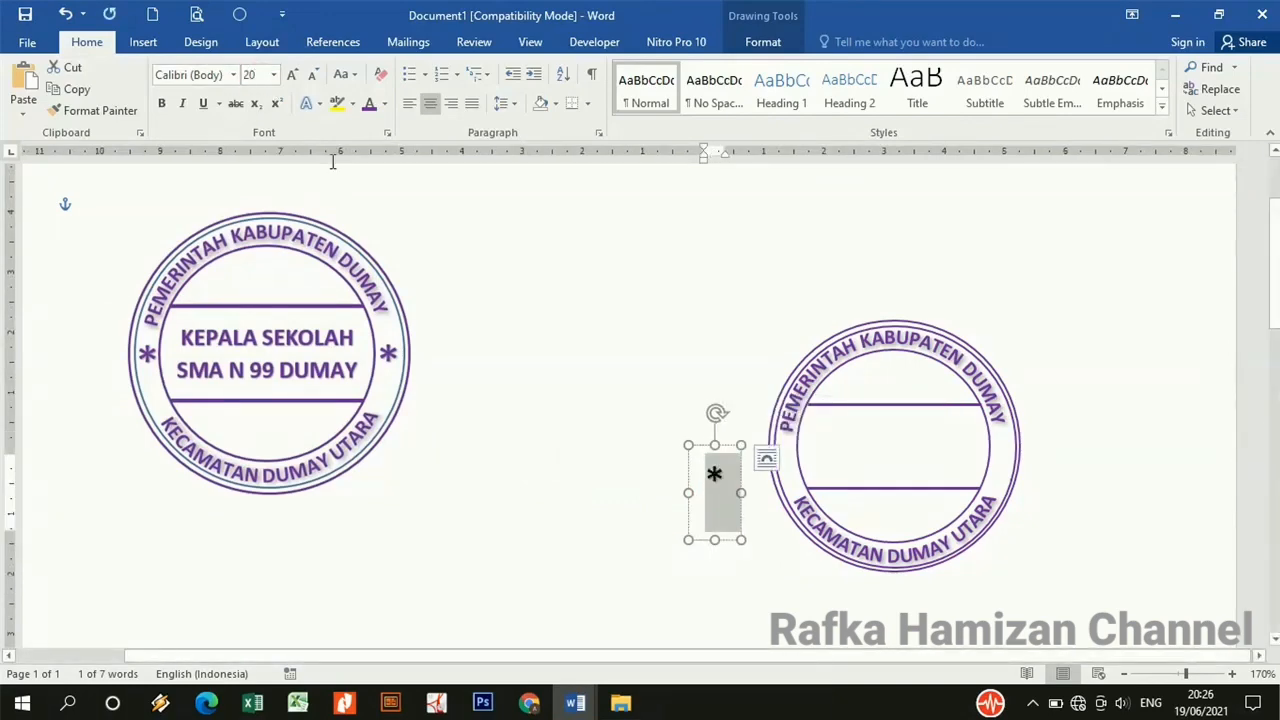
- Color the asterisk WordArt standard purple and shrink its text box to fit closely around the character
click(383, 105)
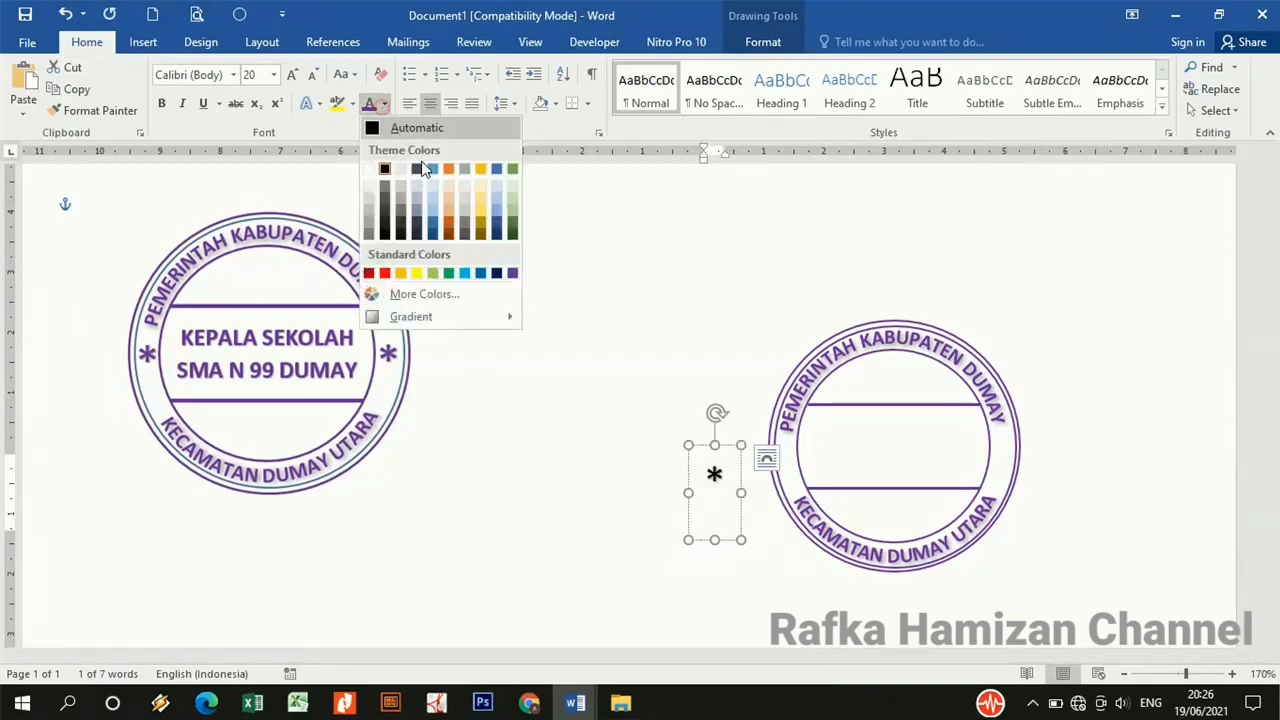
click(512, 274)
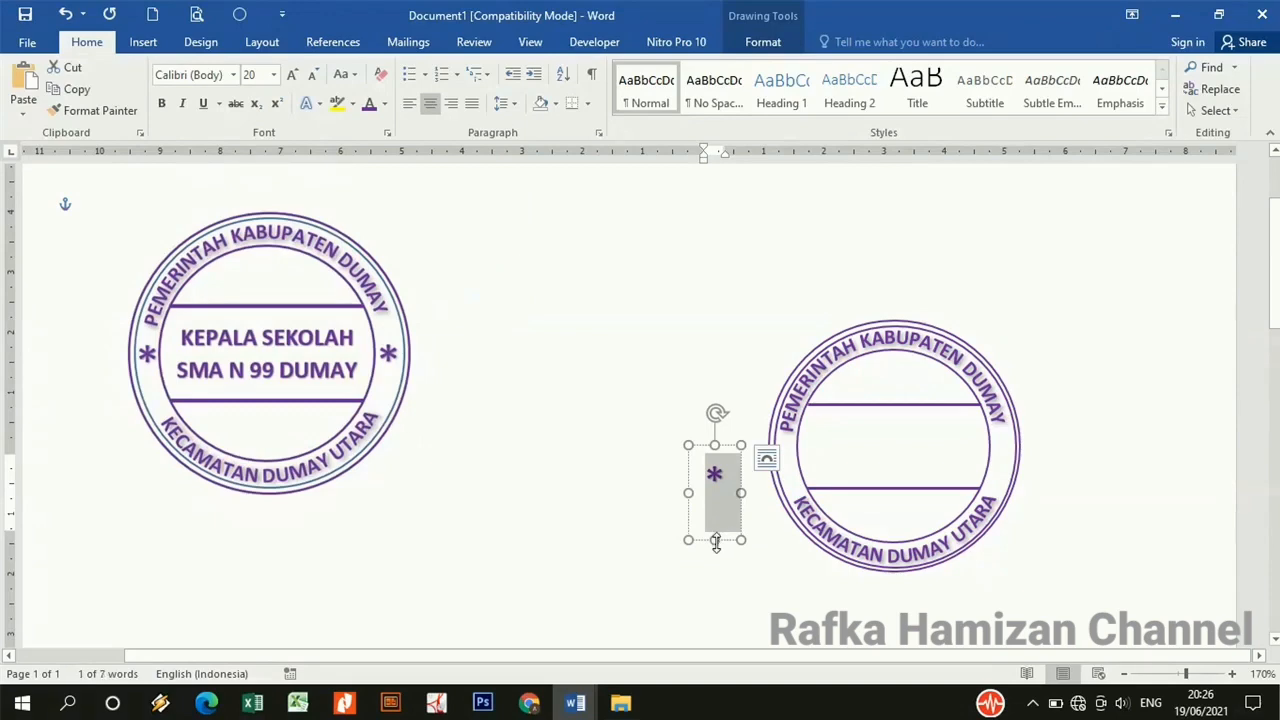
drag(715, 540, 717, 510)
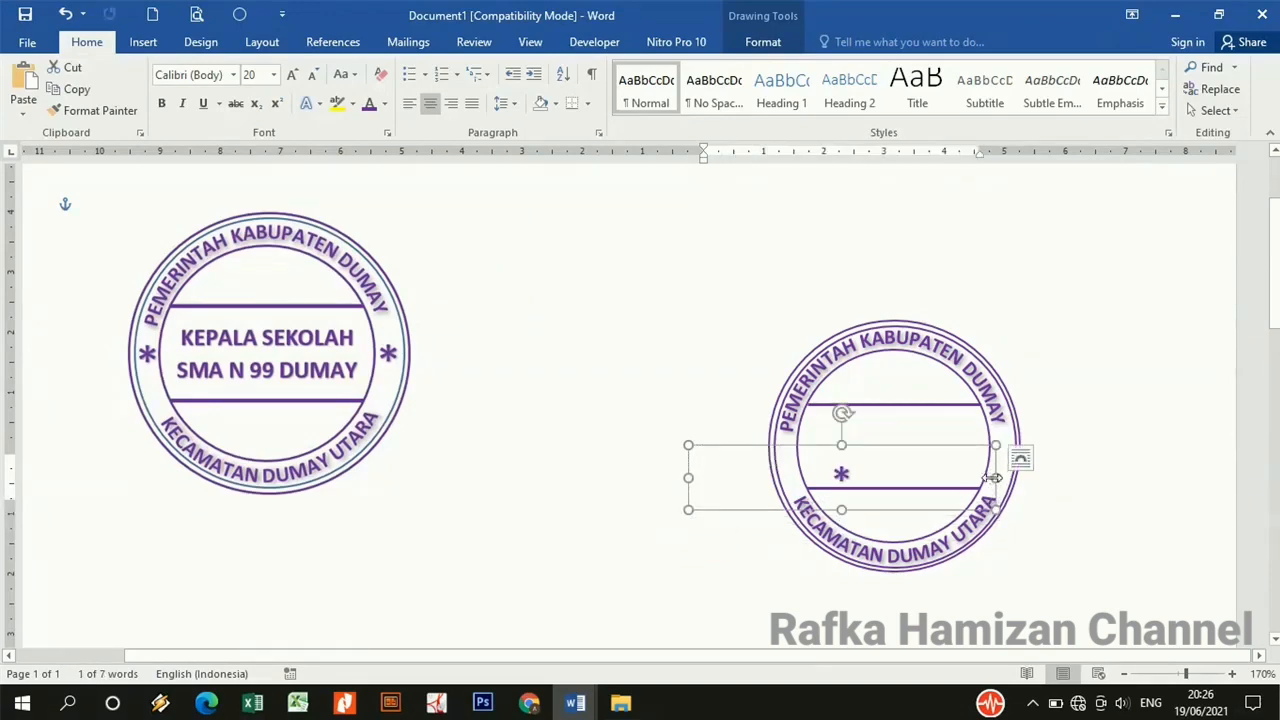
drag(992, 478, 735, 478)
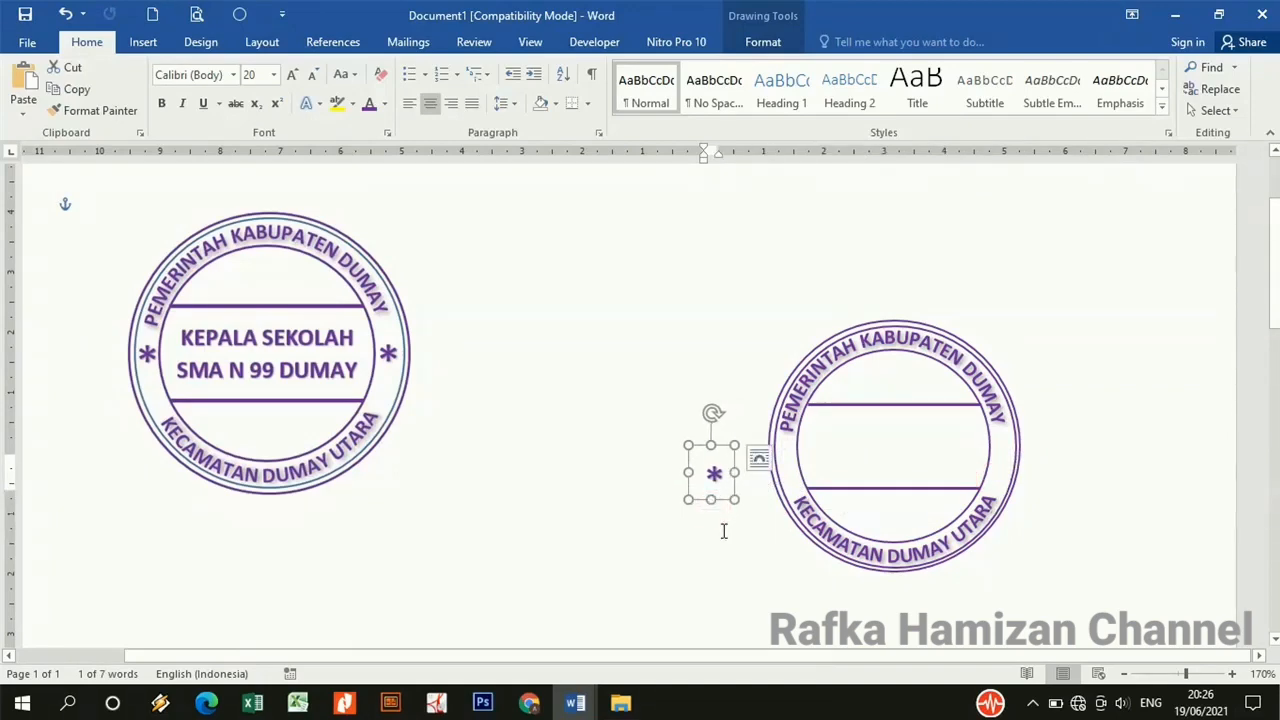
click(721, 530)
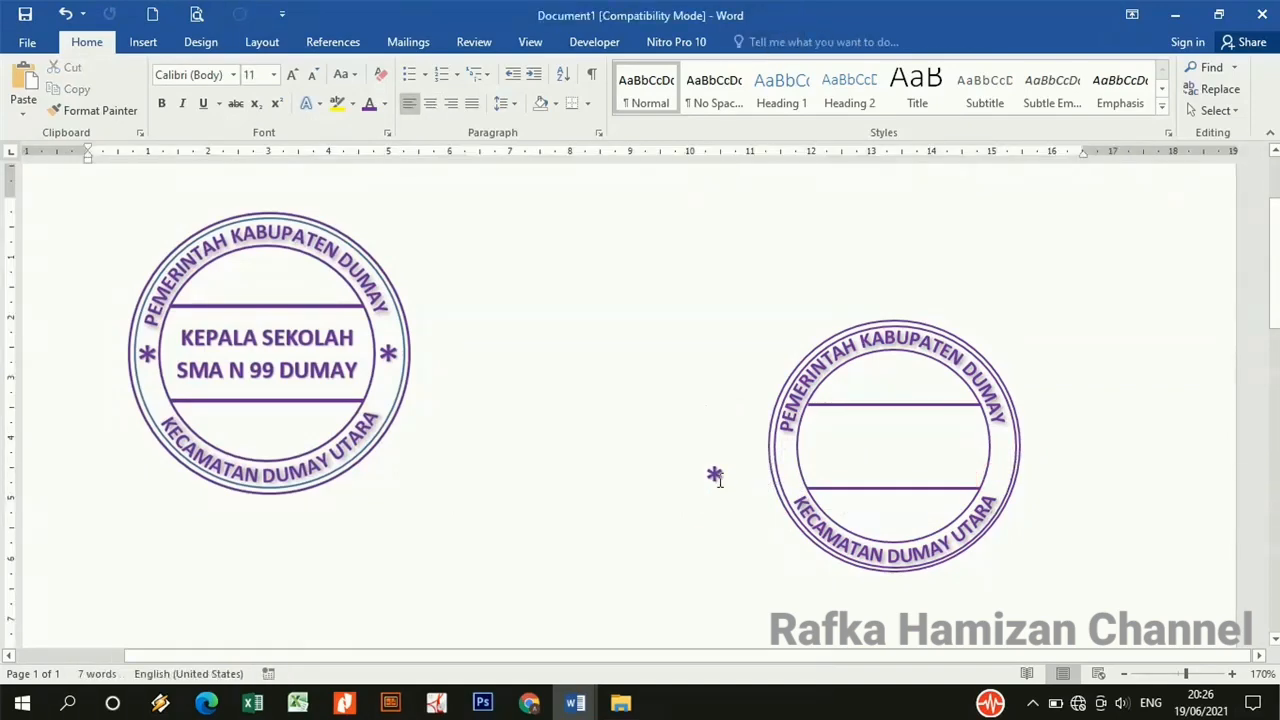
click(717, 479)
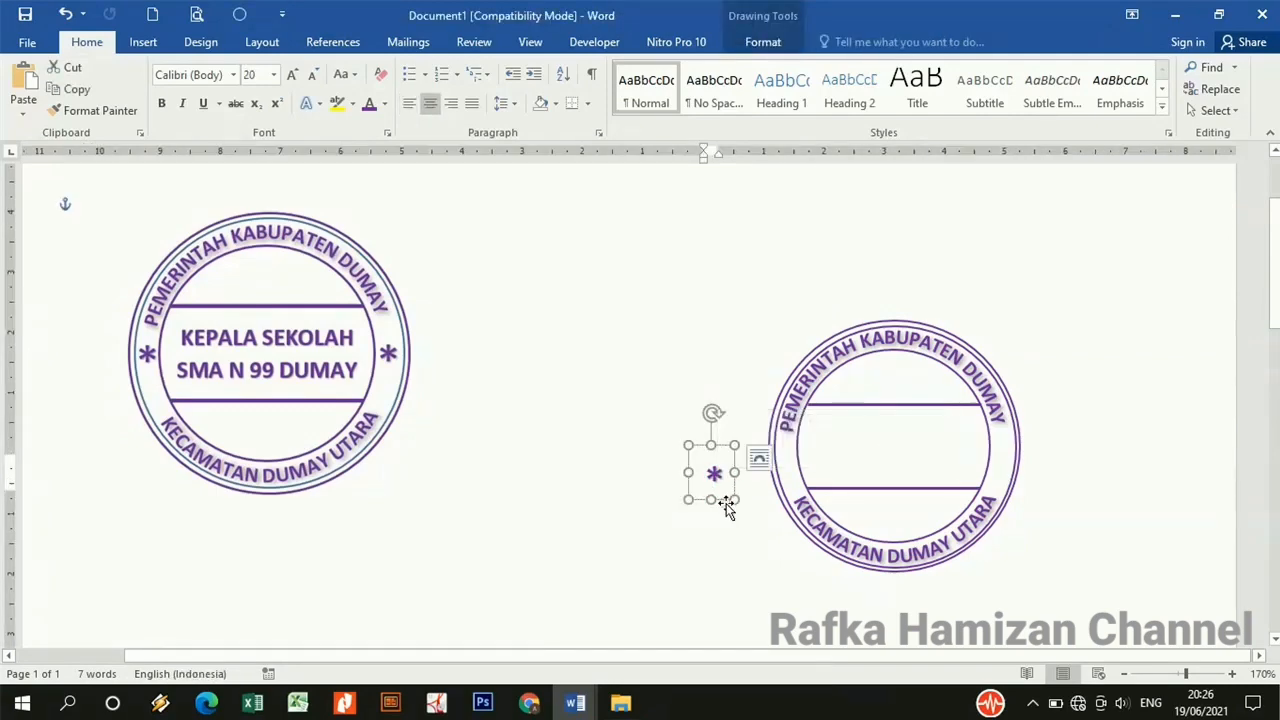
click(727, 508)
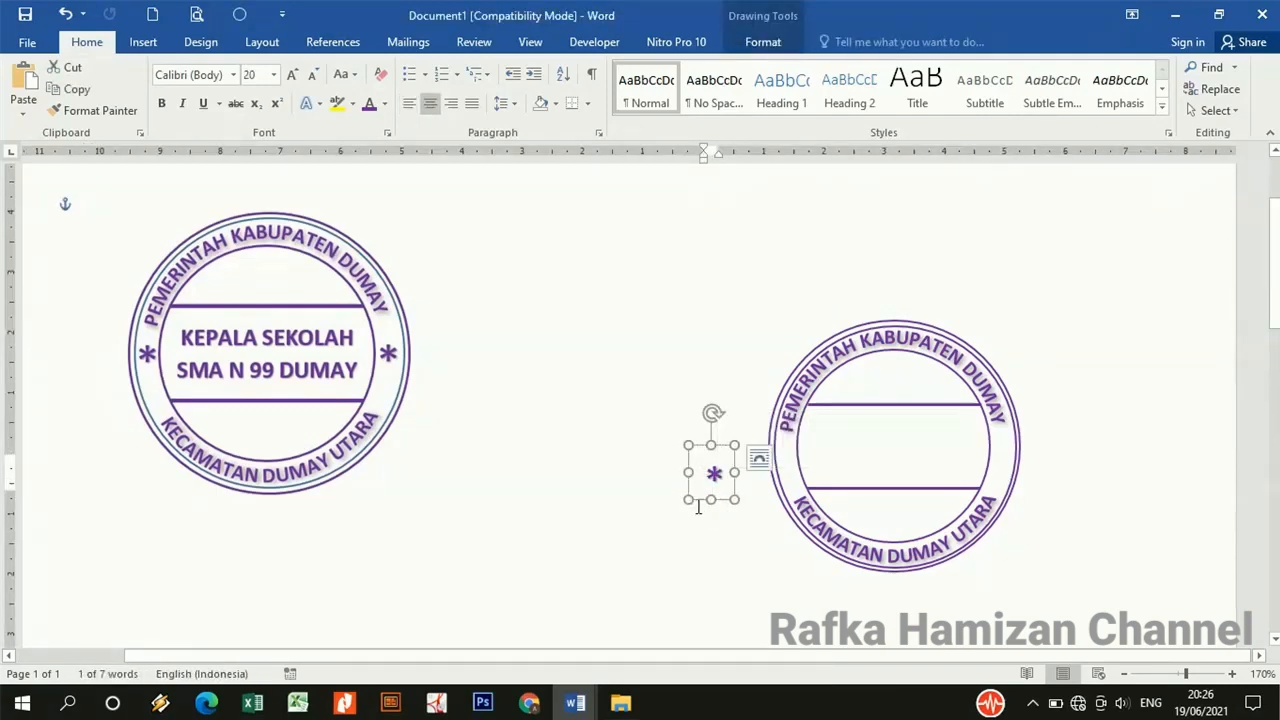
click(876, 615)
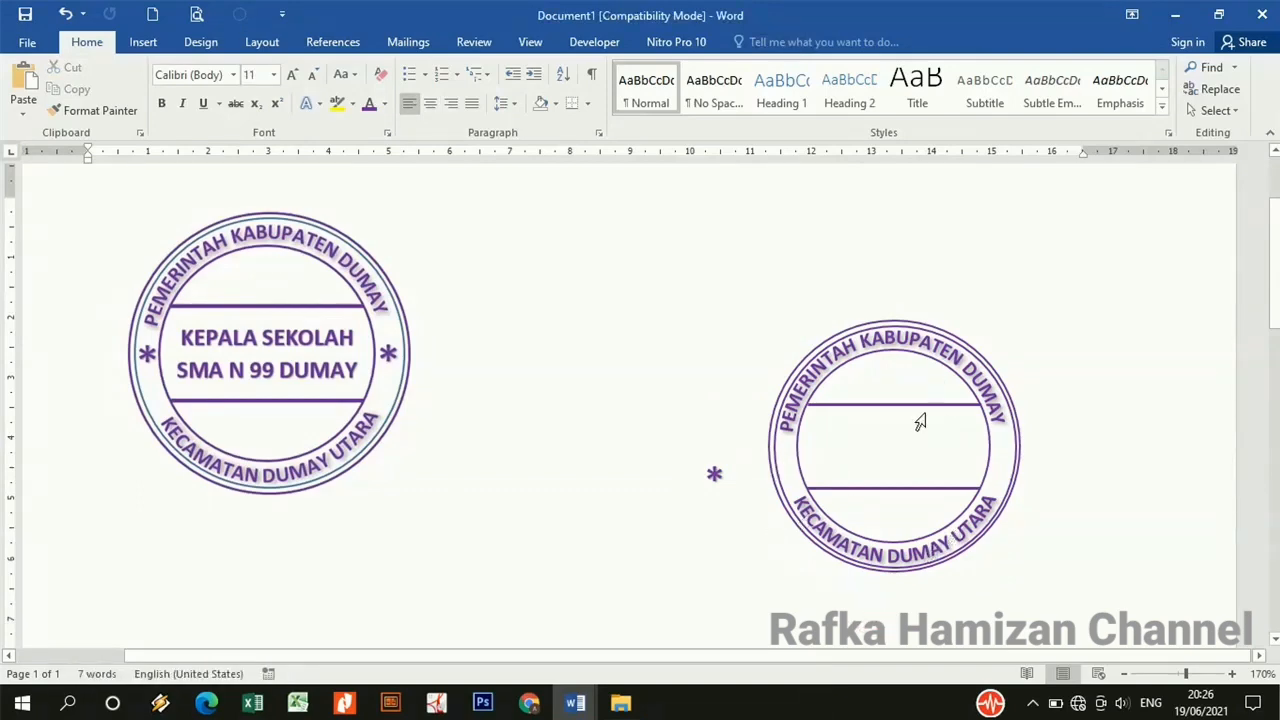
- Move both curved WordArt texts out of the second stamp into the empty area between the two stamps
triple_click(920, 556)
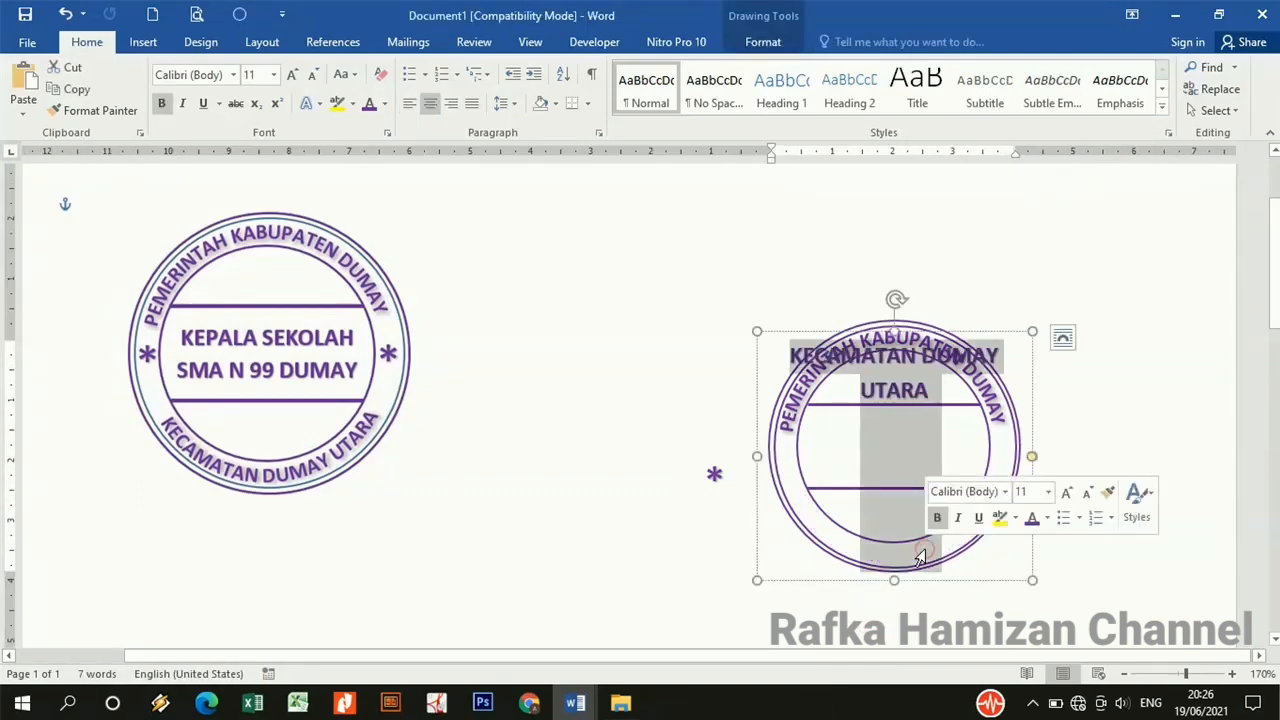
drag(960, 587, 629, 646)
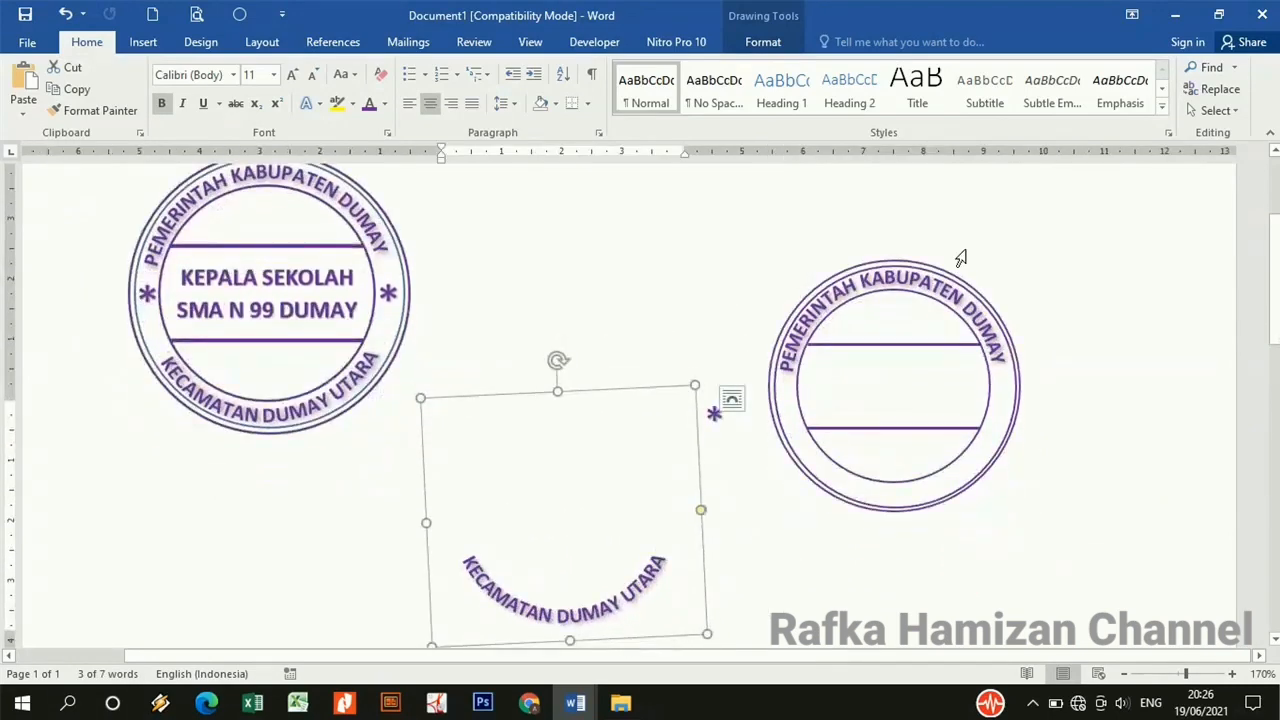
triple_click(960, 315)
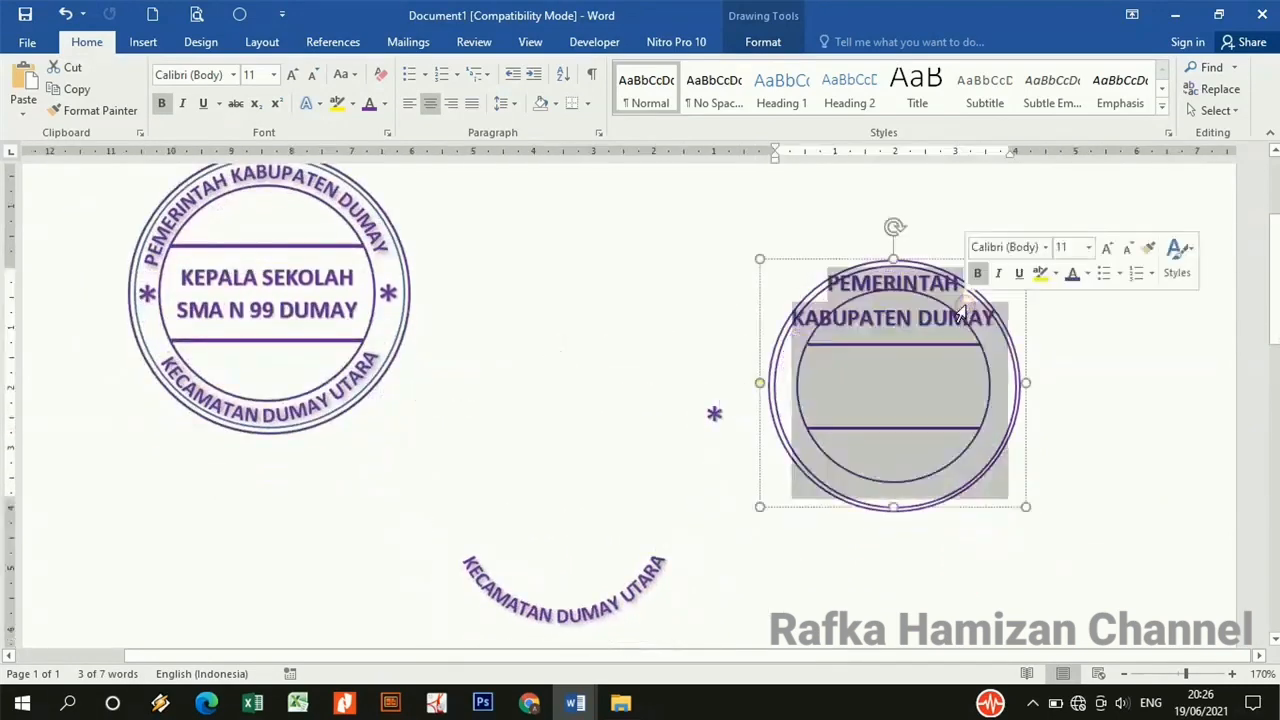
click(1024, 373)
drag(1024, 371, 706, 293)
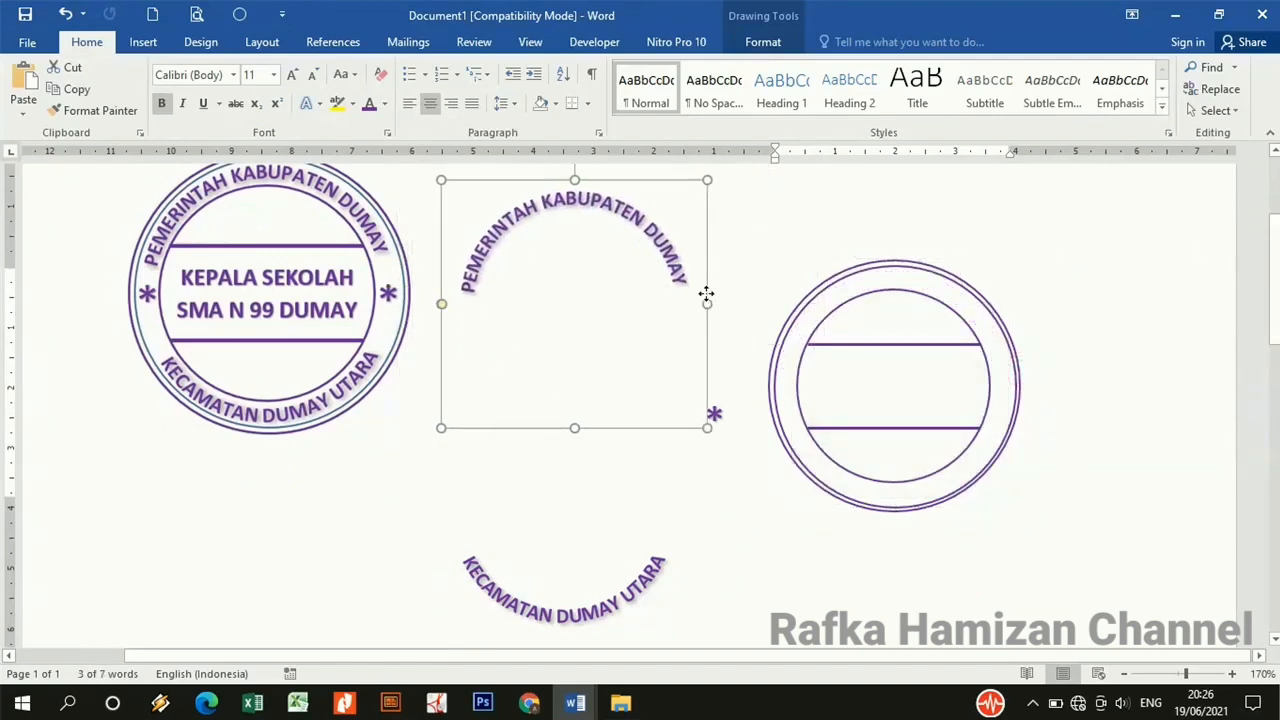
- Group the second stamp's three circles and two horizontal lines, and shift the group slightly up and to the right
click(930, 265)
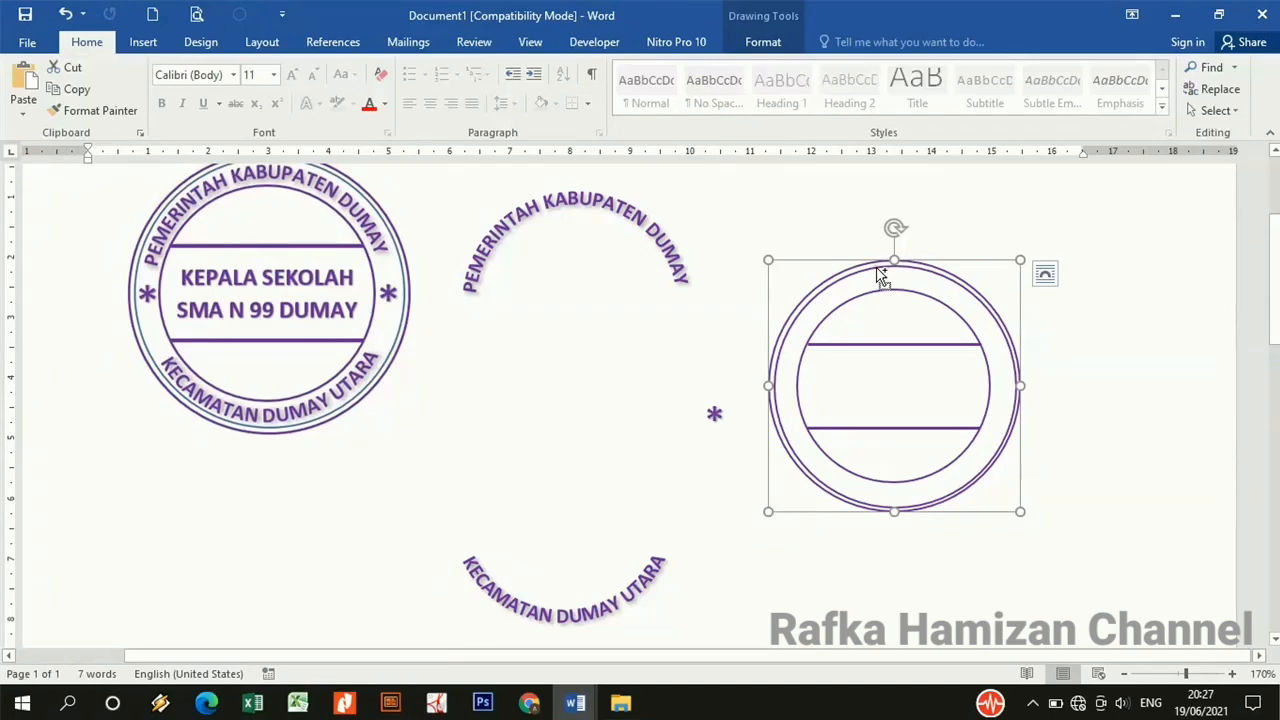
ctrl+click(877, 268)
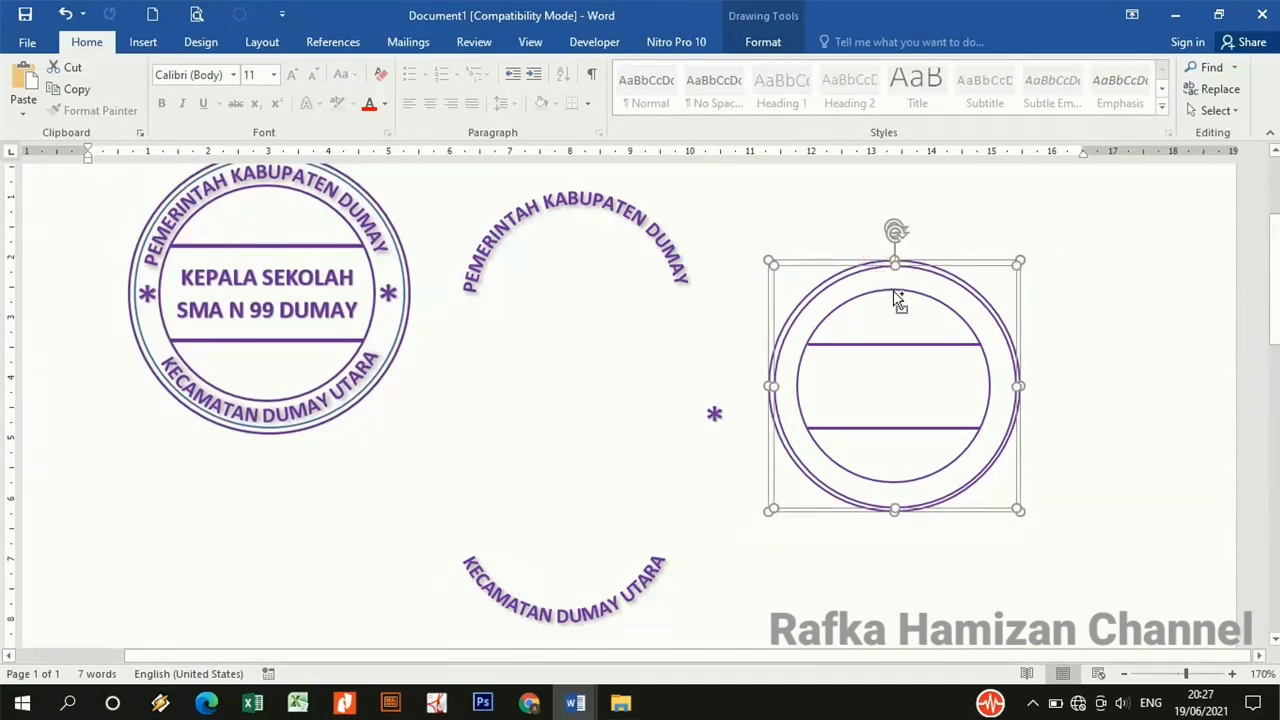
click(893, 290)
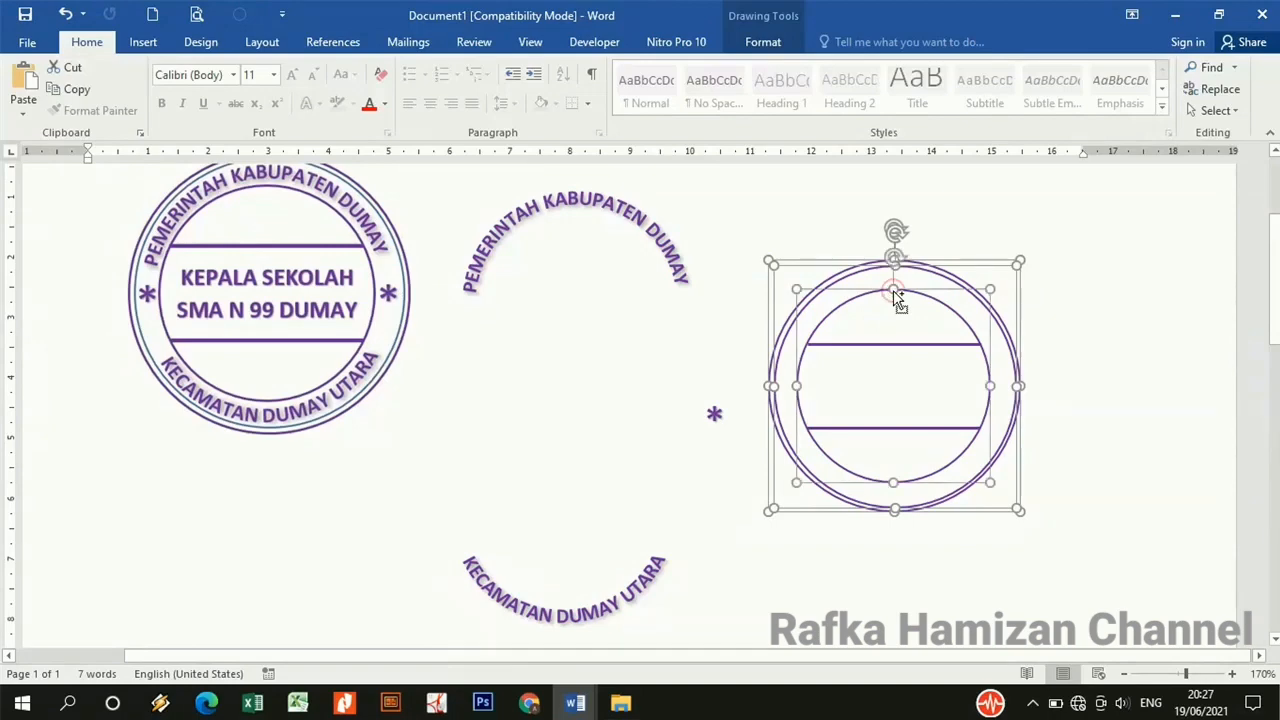
click(889, 352)
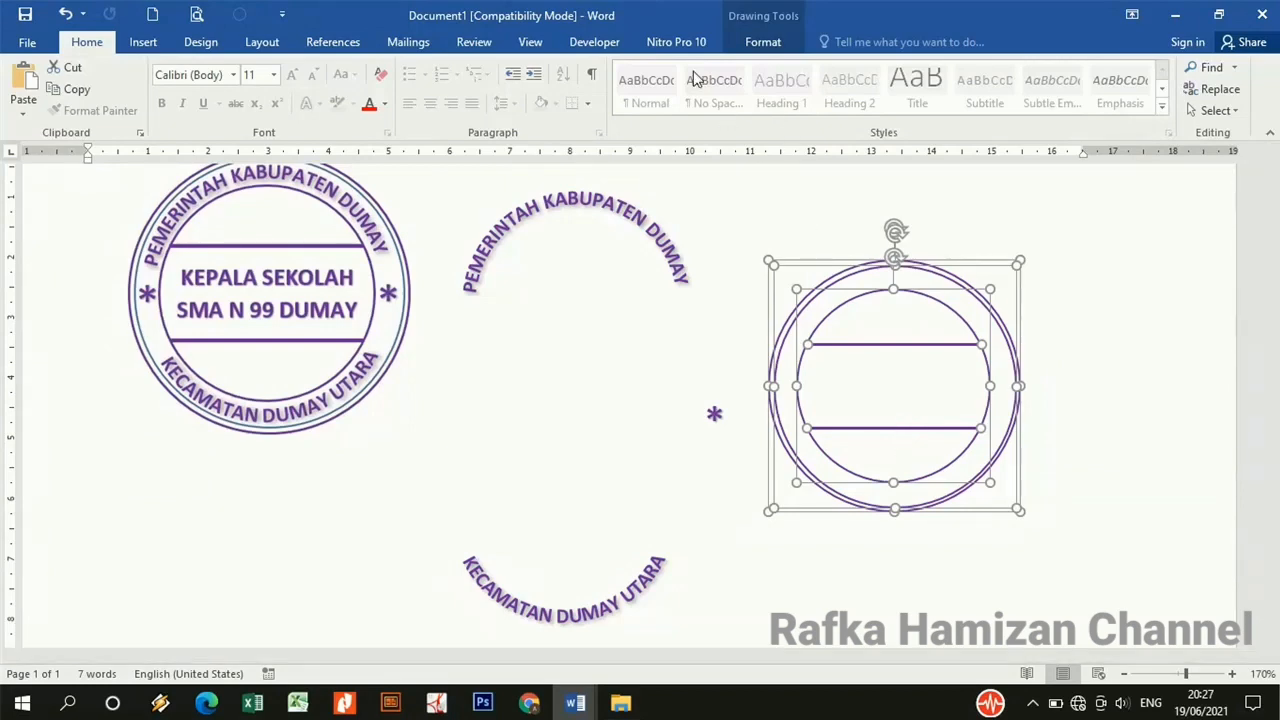
click(763, 44)
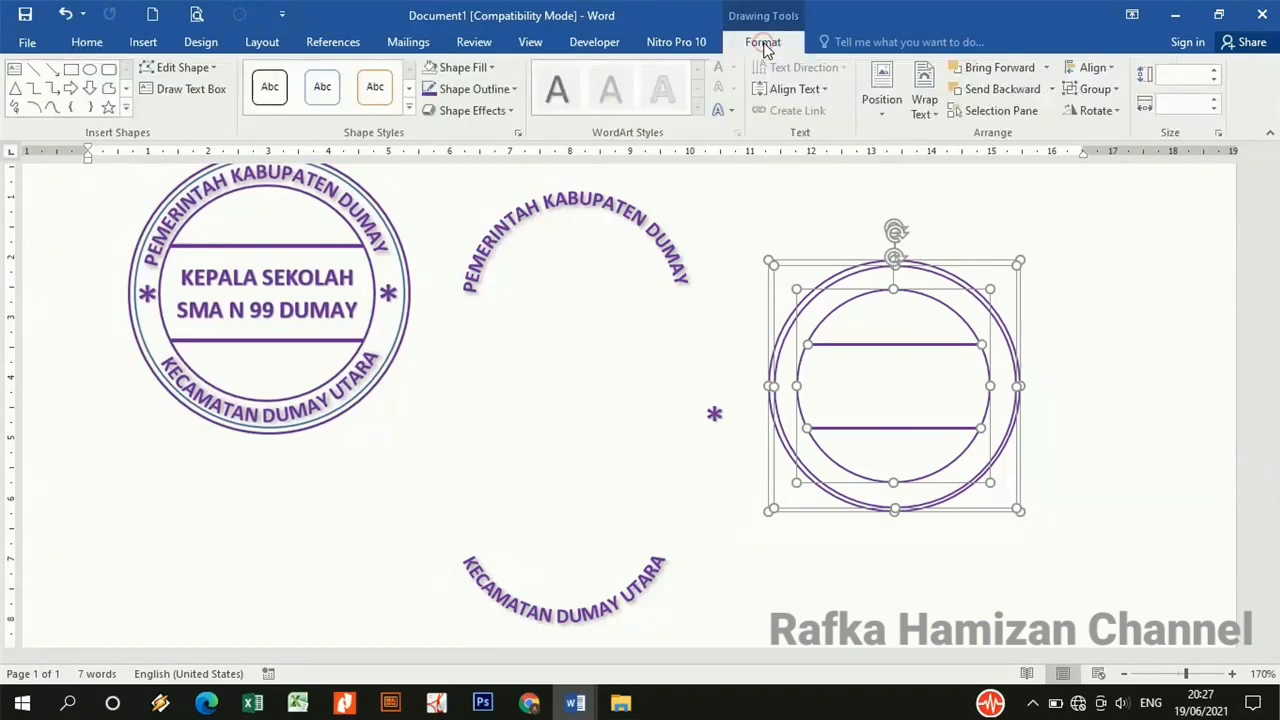
click(1113, 88)
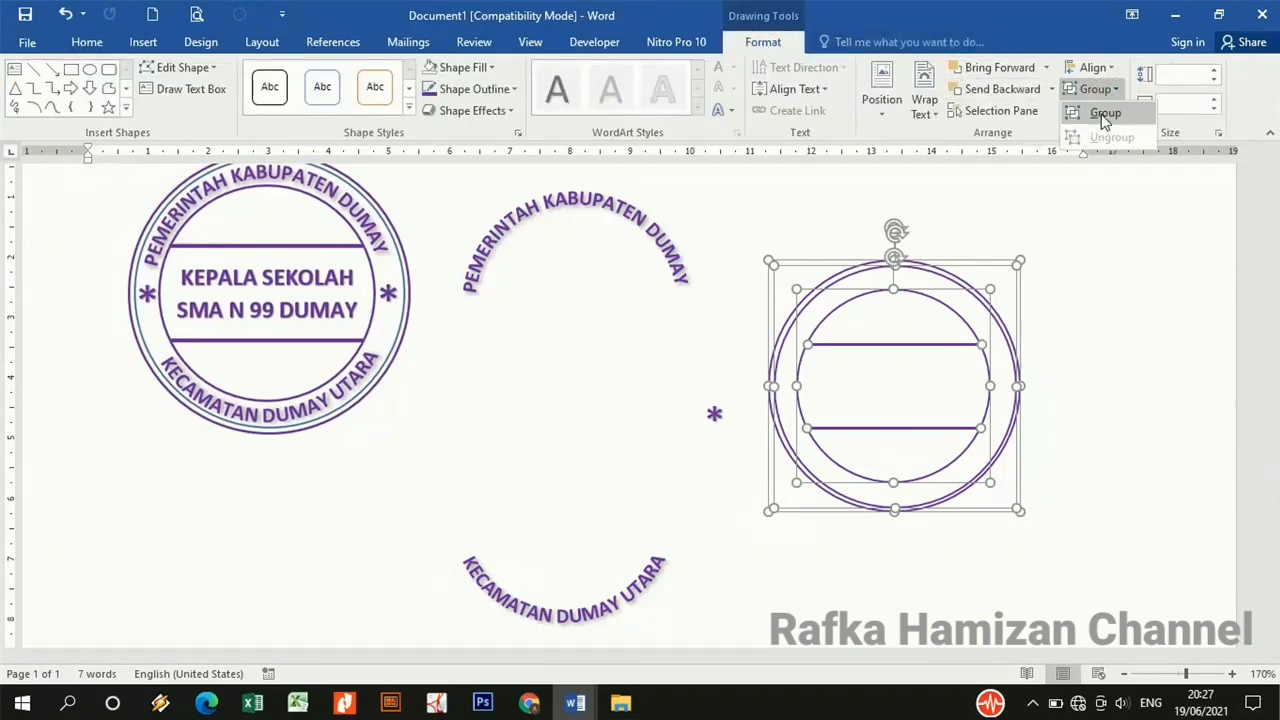
click(1105, 114)
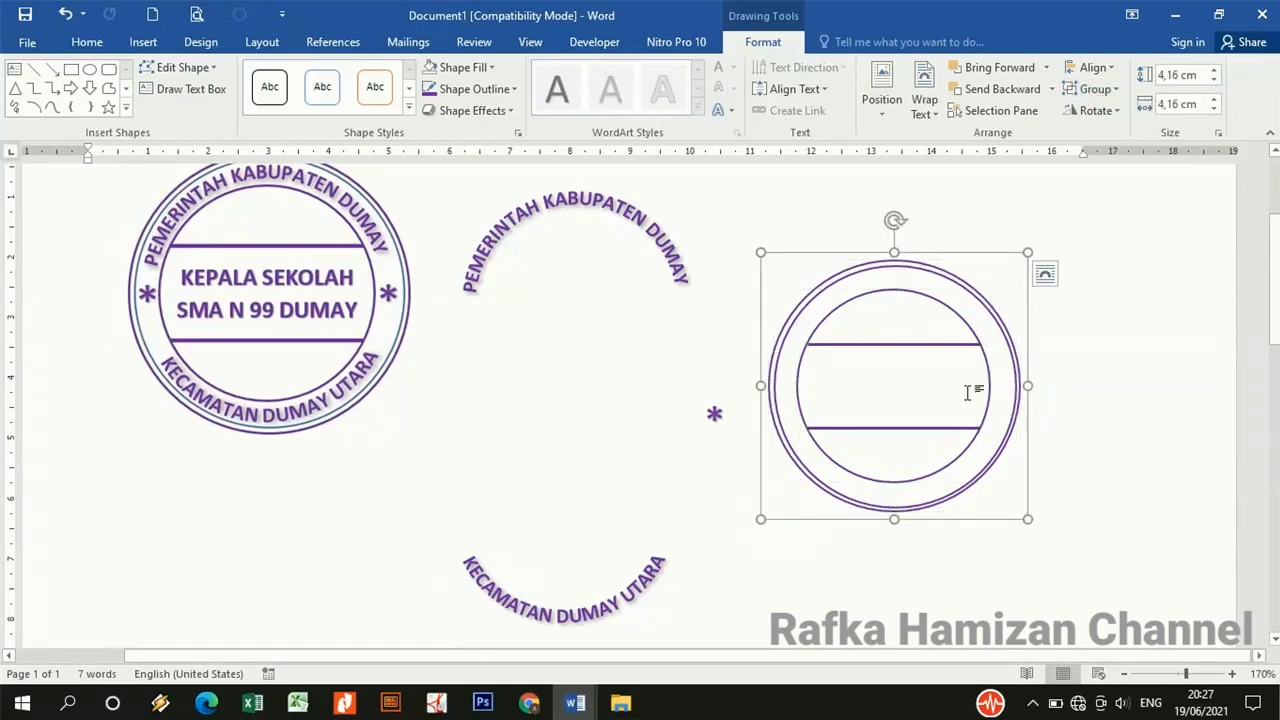
drag(1019, 378, 941, 326)
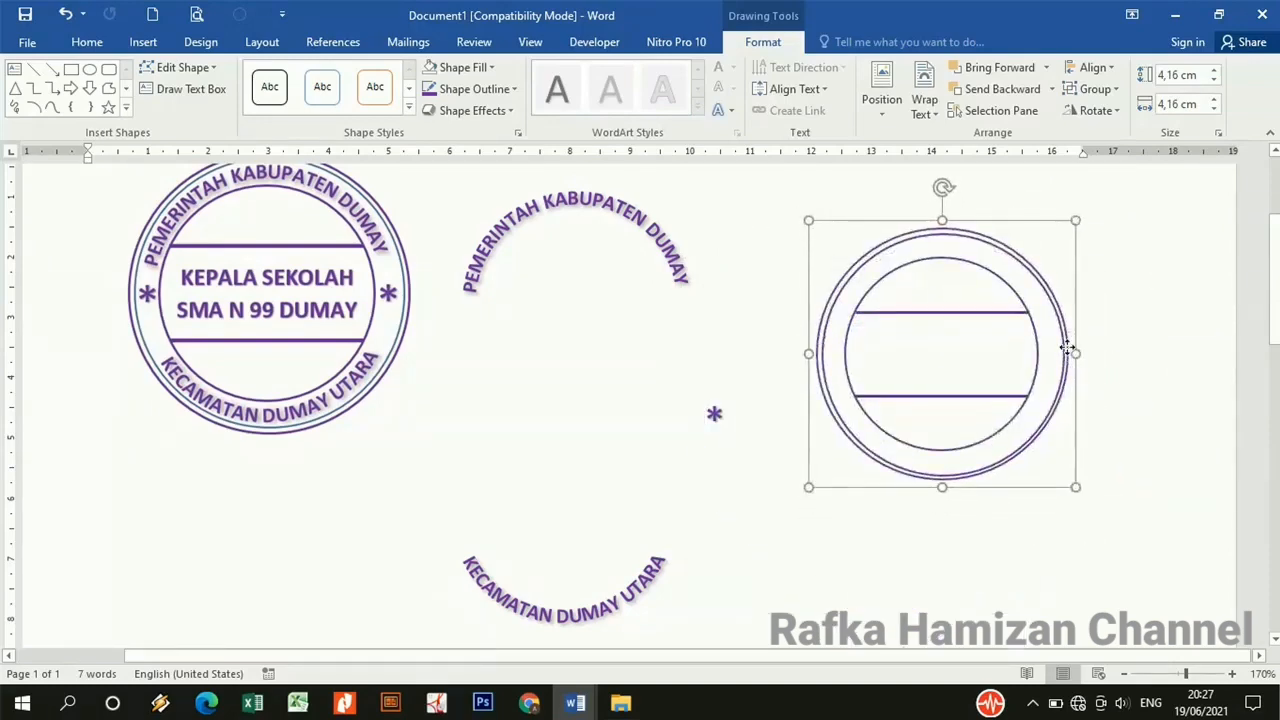
click(1107, 375)
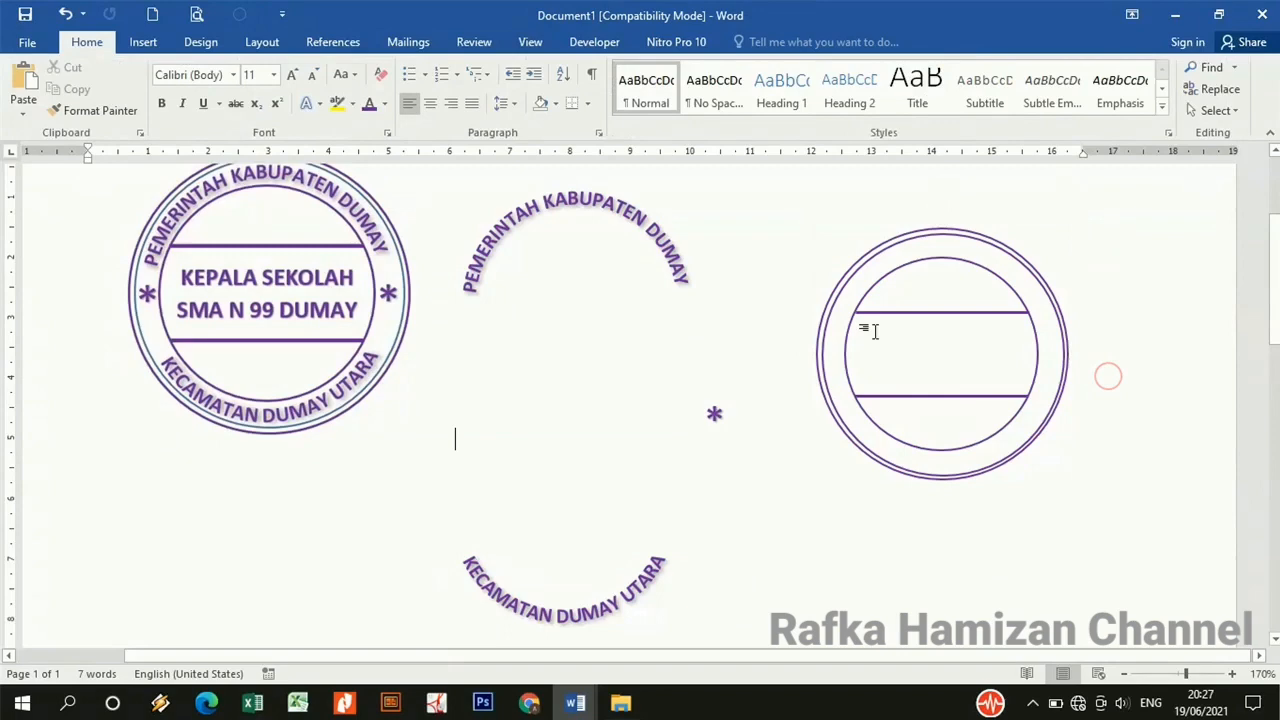
- Move the "PEMERINTAH KABUPATEN DUMAY" WordArt back into the second stamp's upper ring and nudge it until it is centered
click(675, 278)
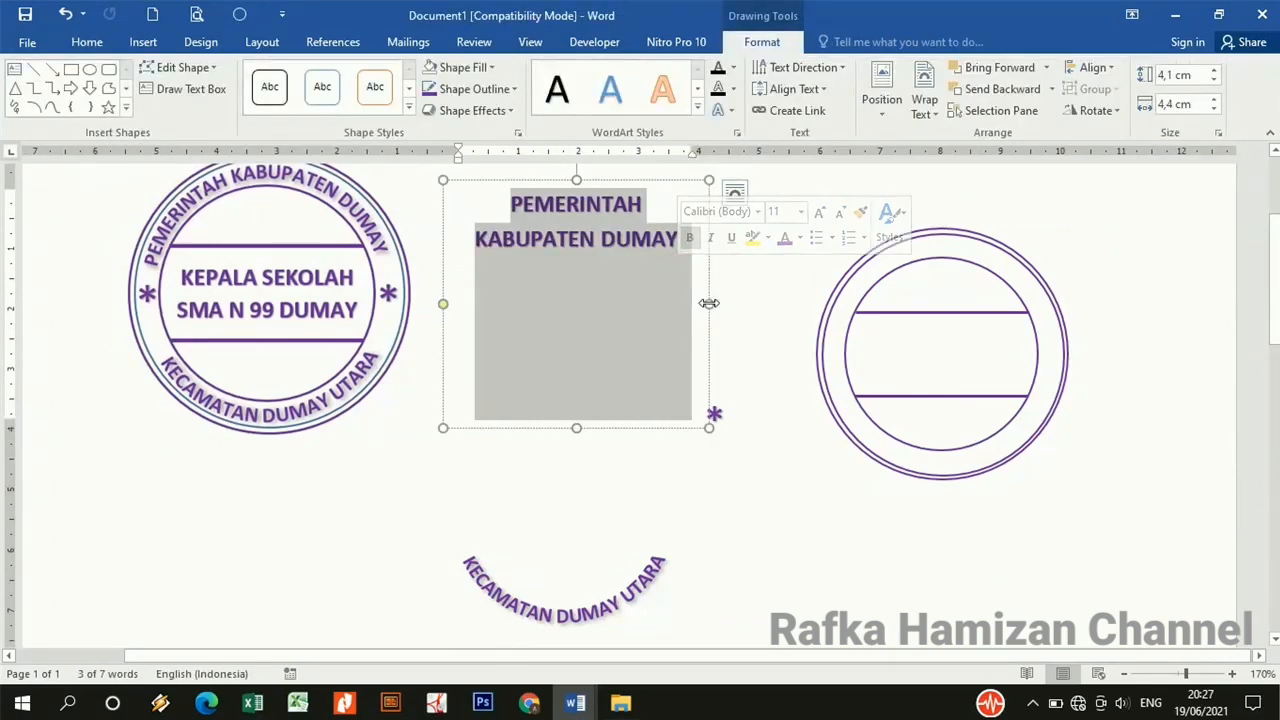
click(708, 303)
drag(708, 282, 1057, 340)
key(Right)
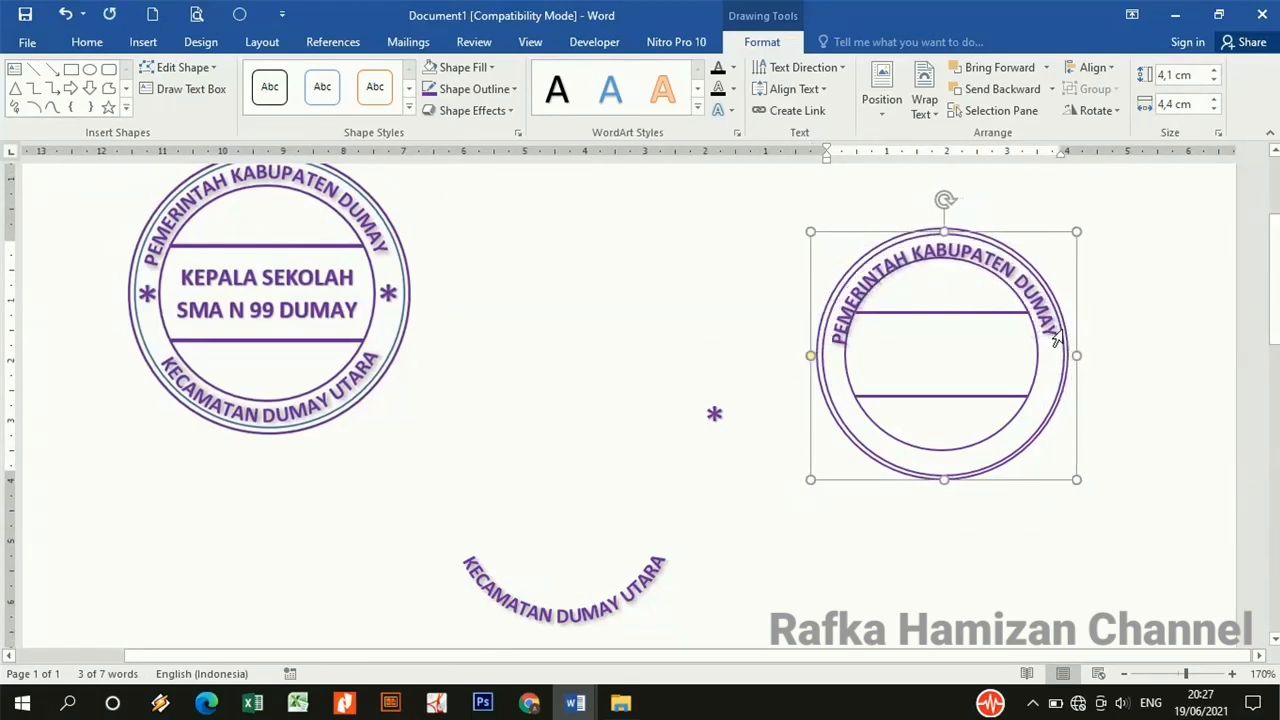
key(Up)
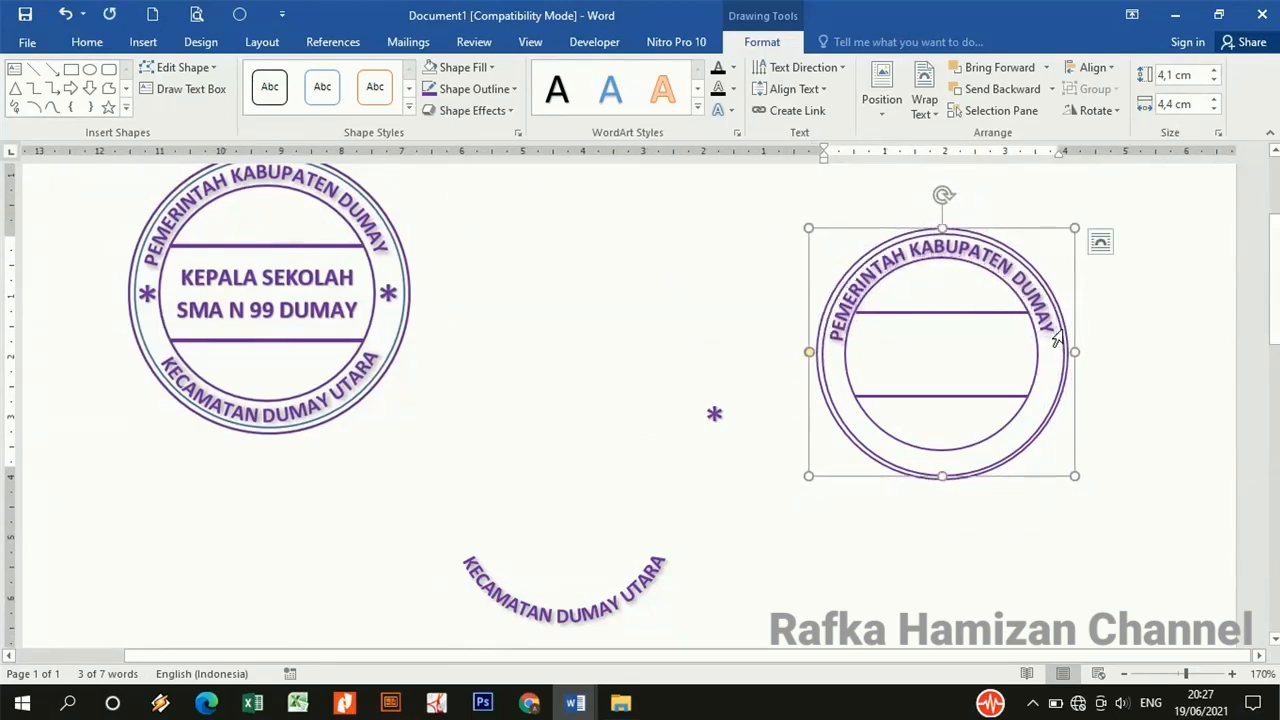
key(Left)
key(Right)
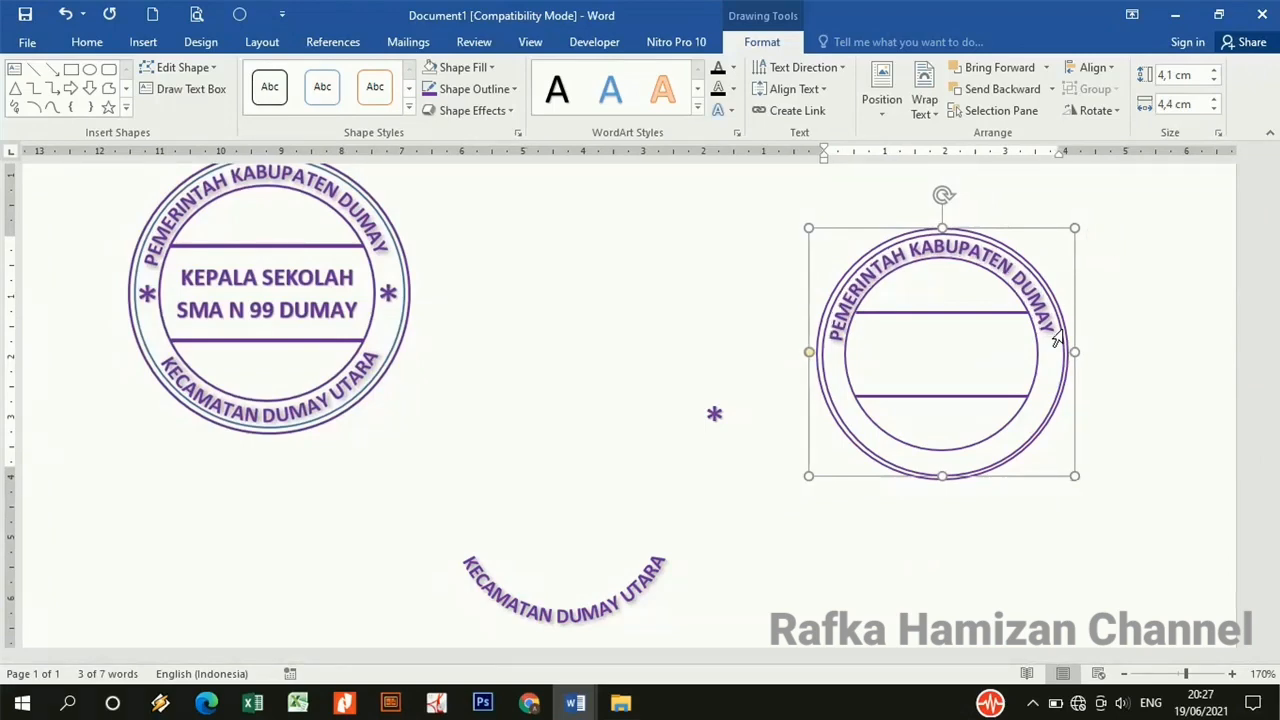
click(1146, 401)
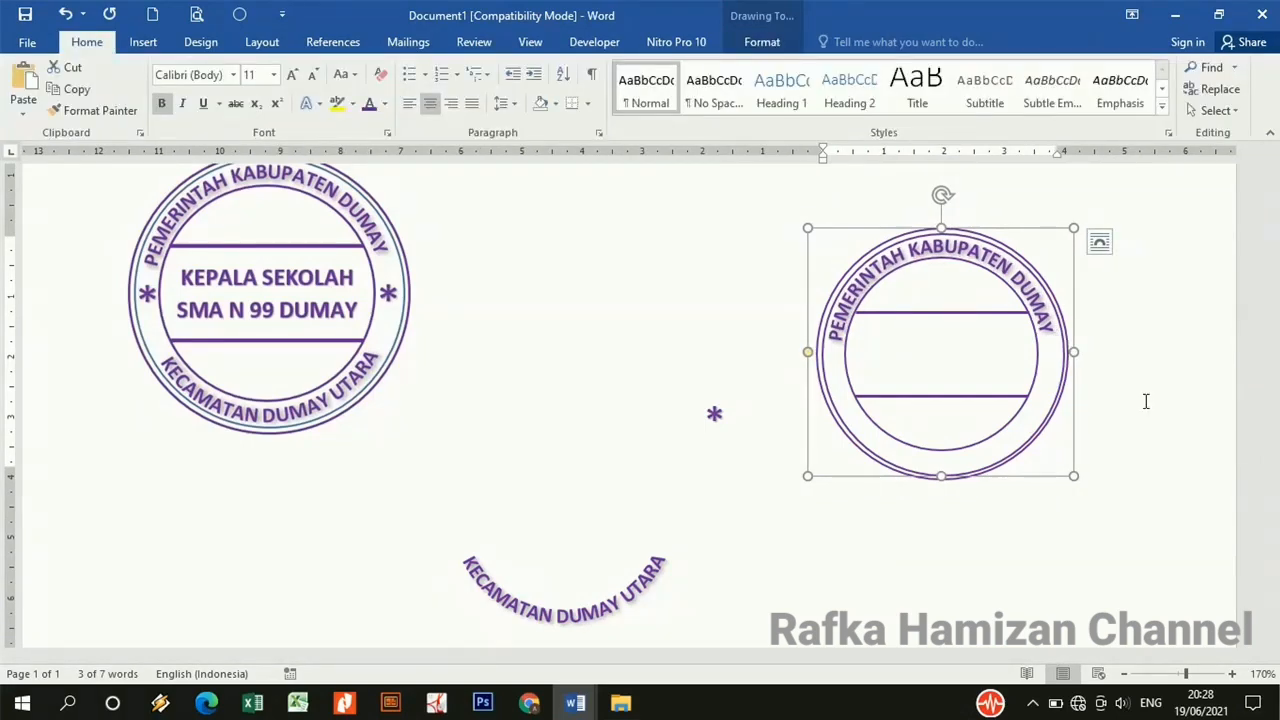
key(Right)
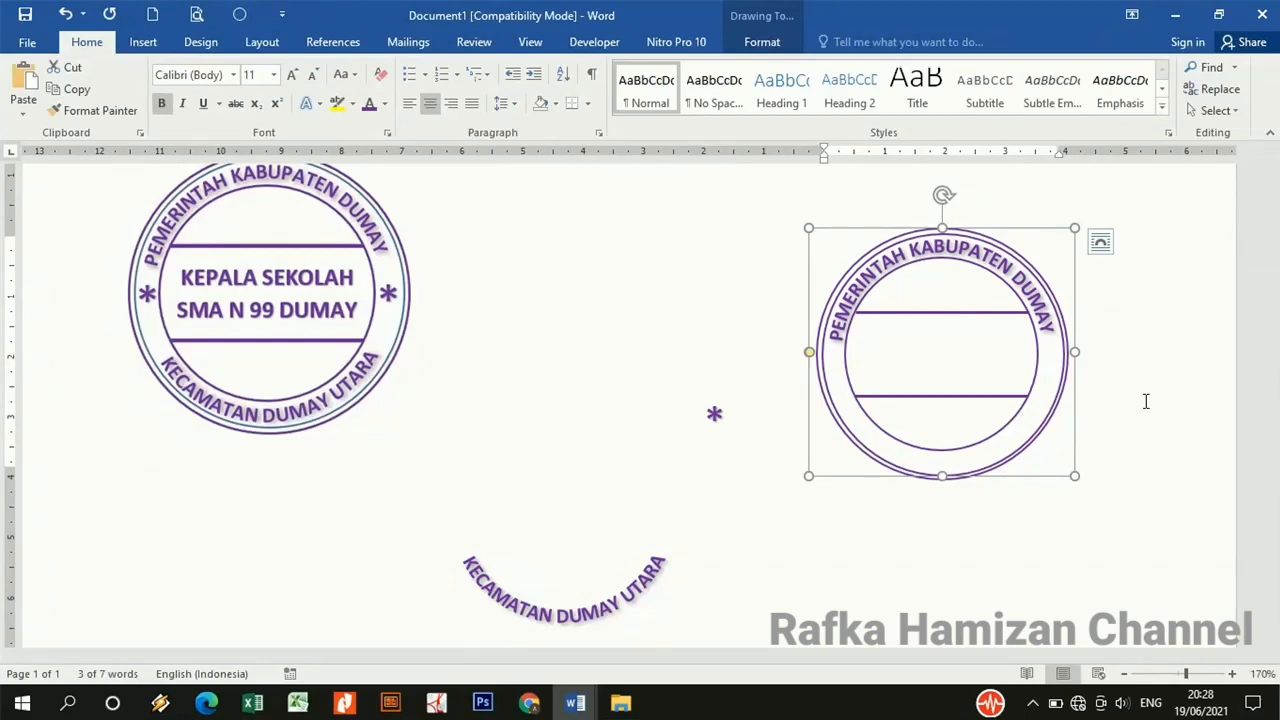
- Move the "KECAMATAN DUMAY UTARA" WordArt back into the second stamp's lower ring
triple_click(565, 617)
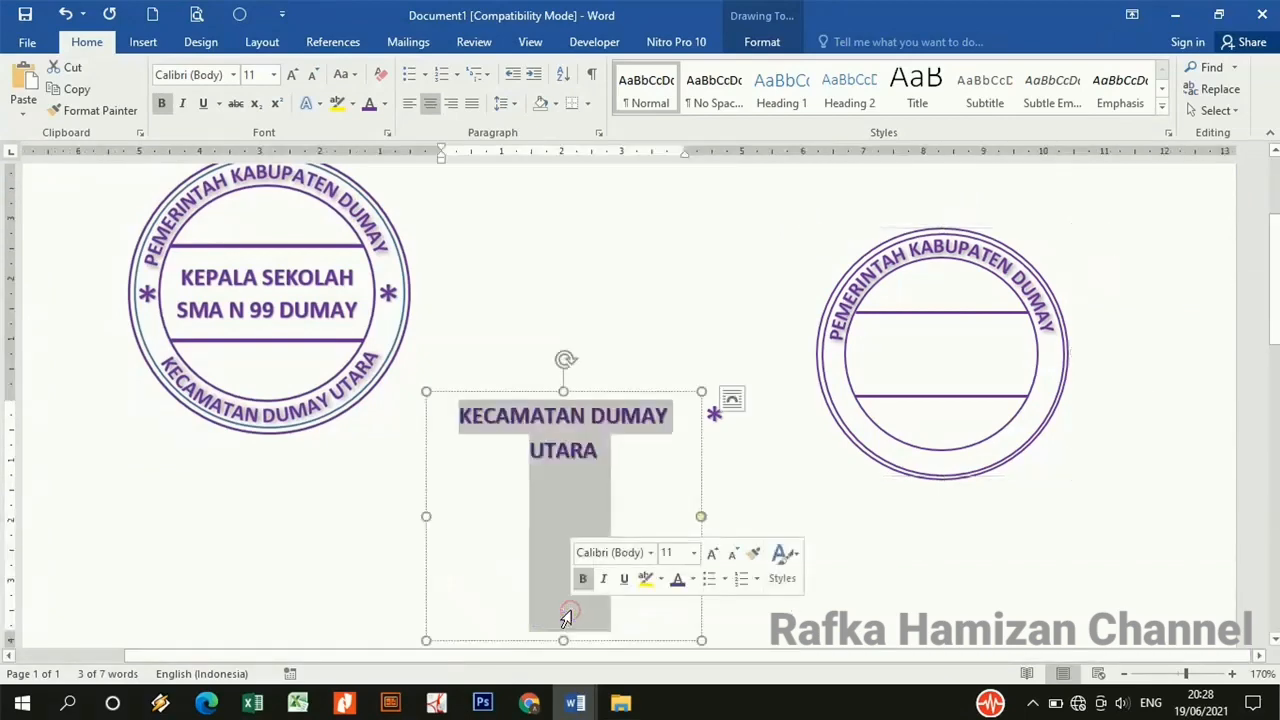
click(639, 641)
drag(640, 634, 1018, 482)
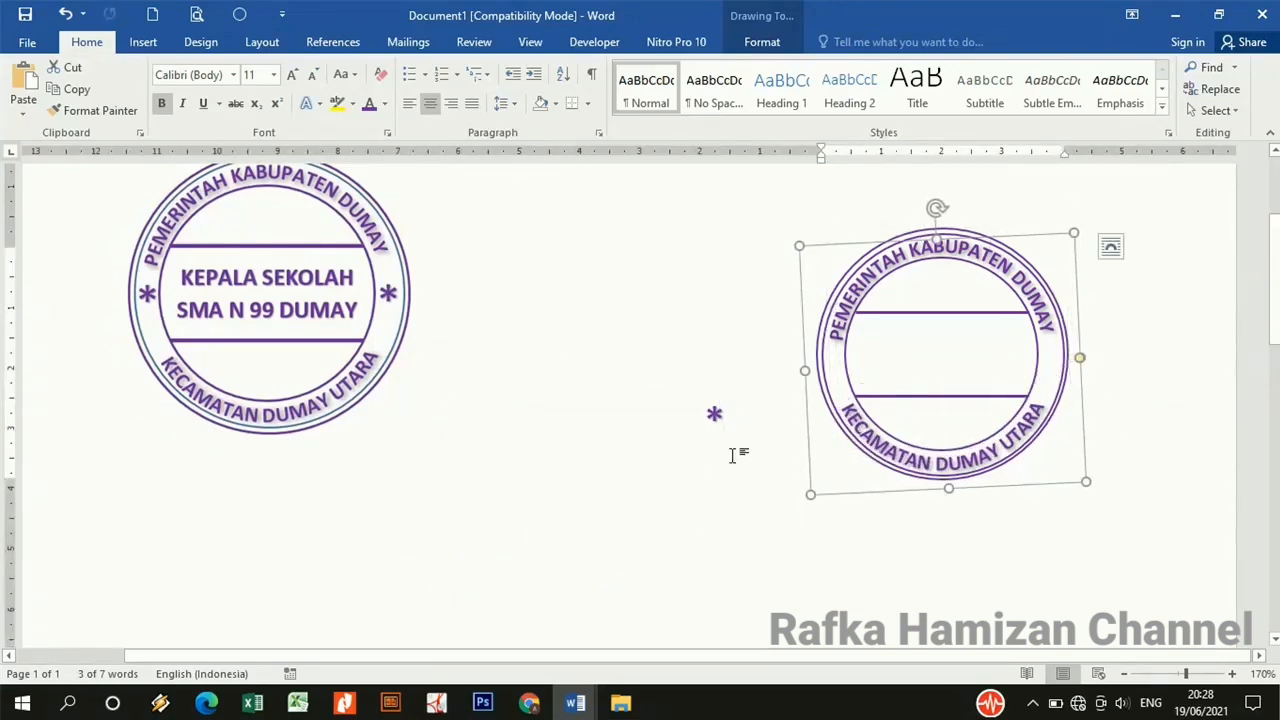
- Place the asterisk in the left gap between the second stamp's ring texts and a duplicate of it in the right gap
click(714, 414)
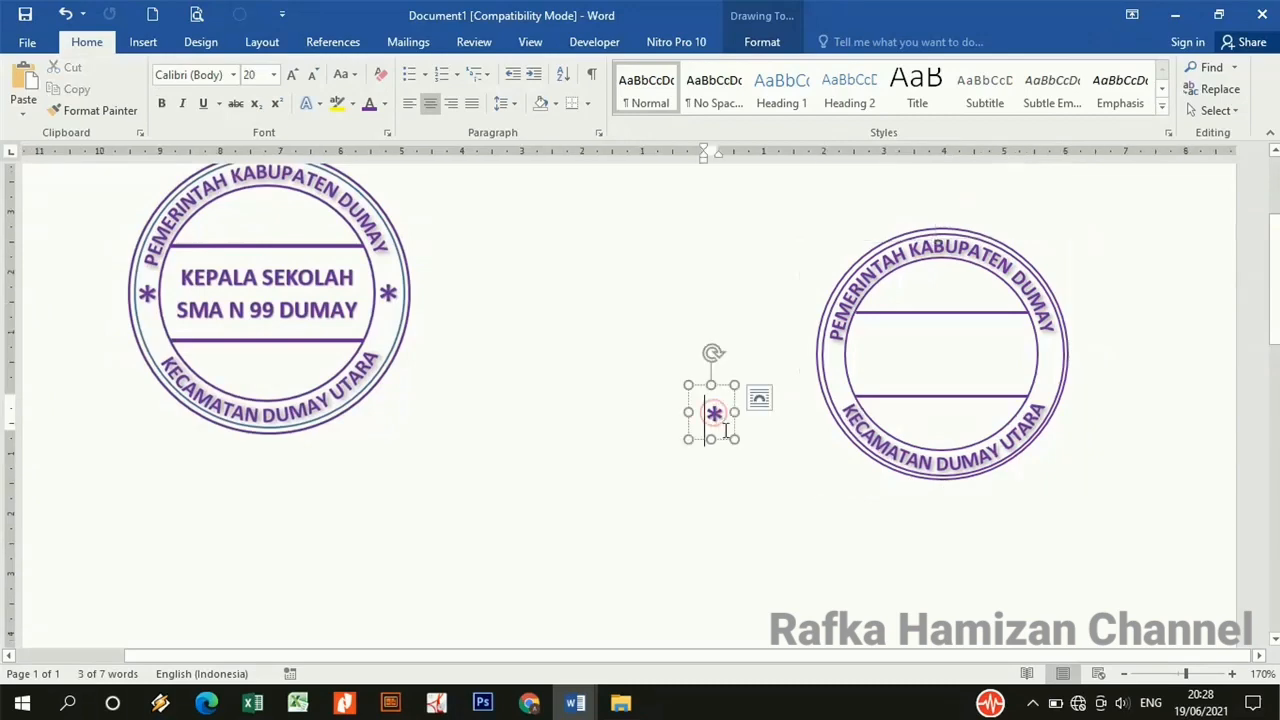
drag(729, 441, 850, 403)
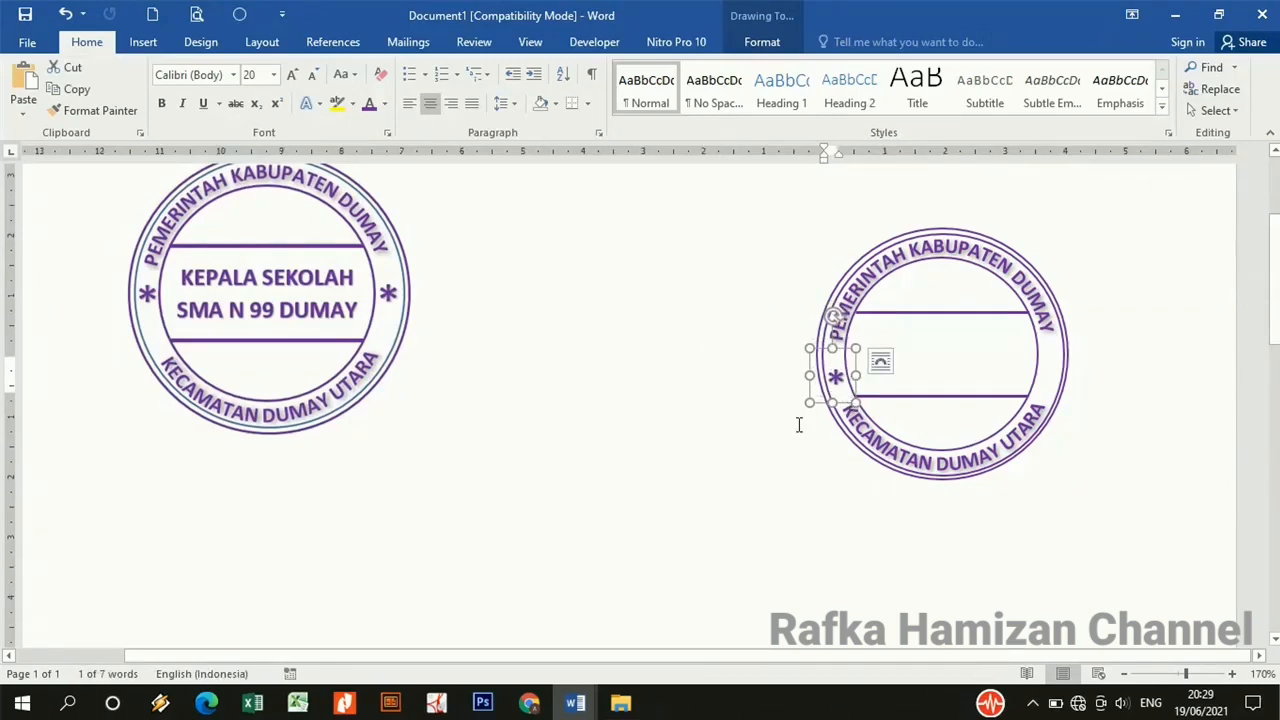
key(ctrl+d)
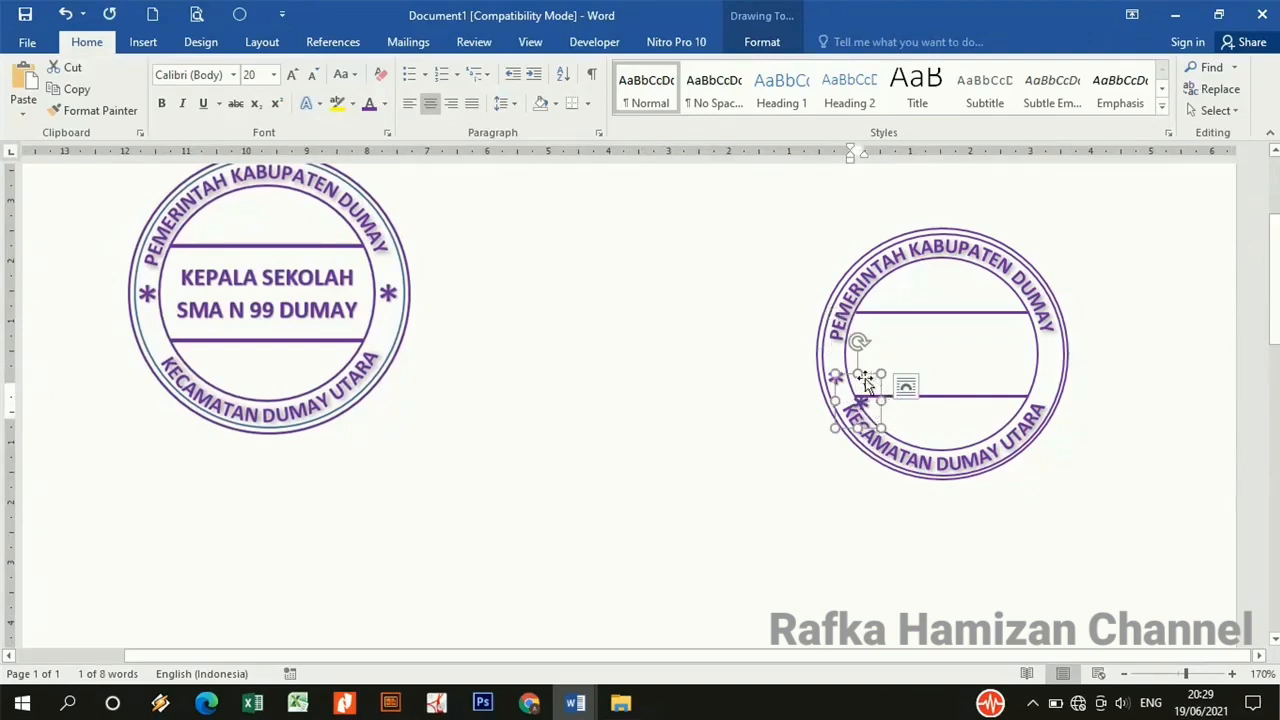
drag(866, 381, 1048, 358)
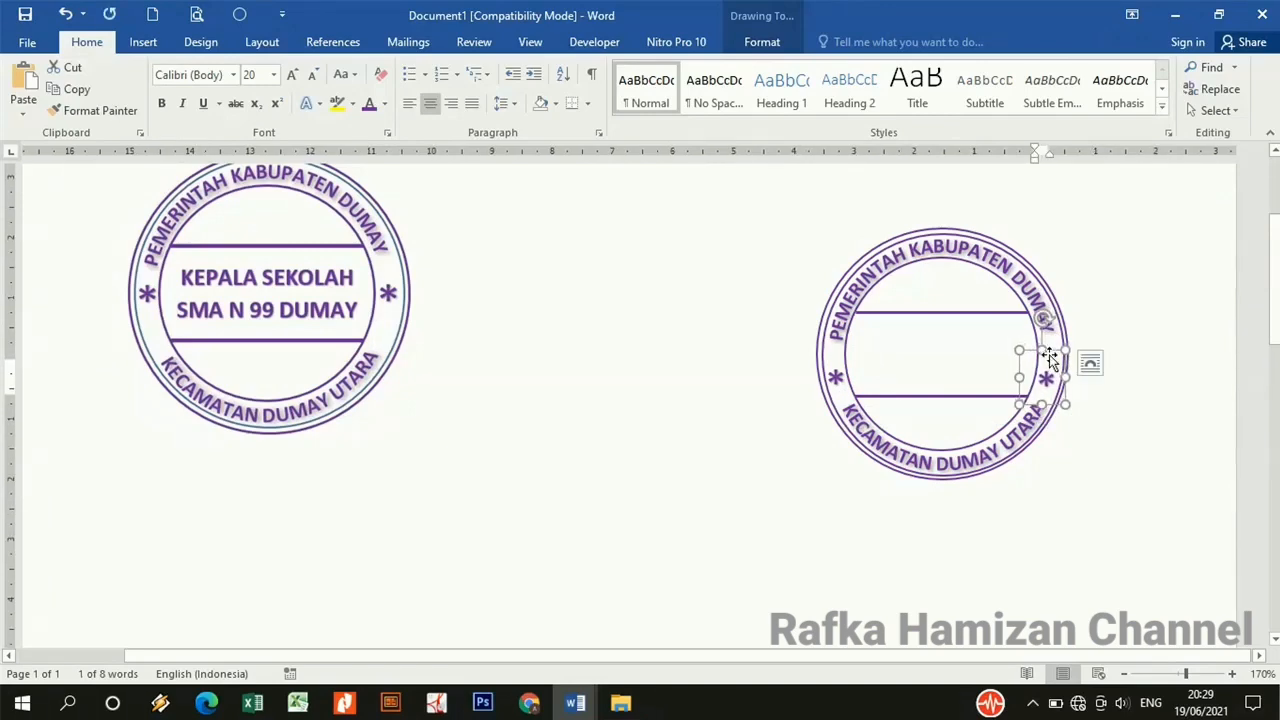
triple_click(1055, 432)
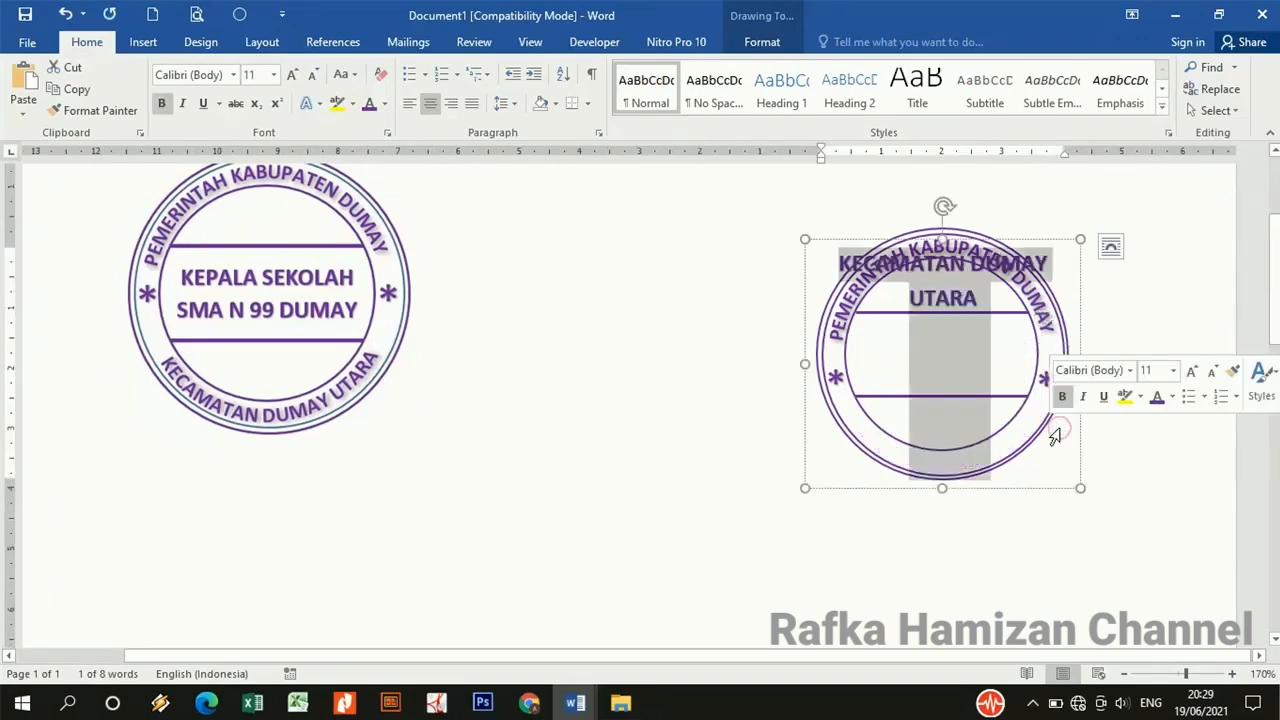
click(1145, 517)
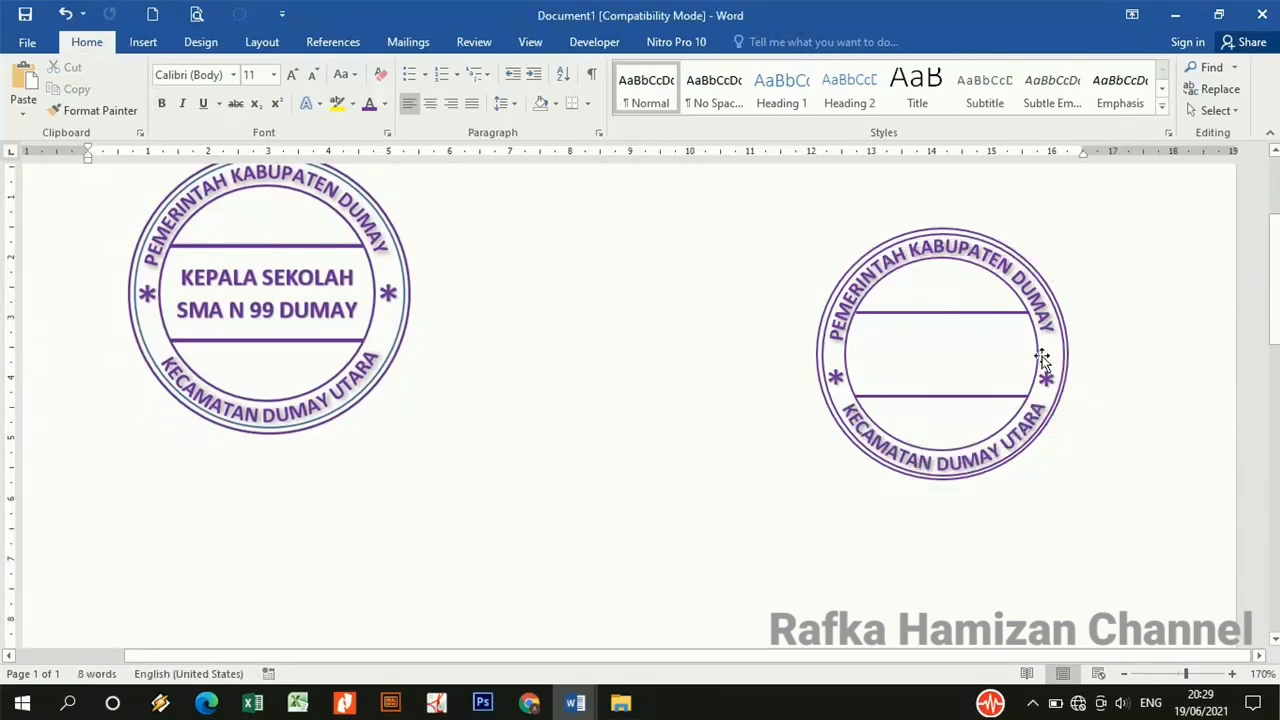
click(1023, 287)
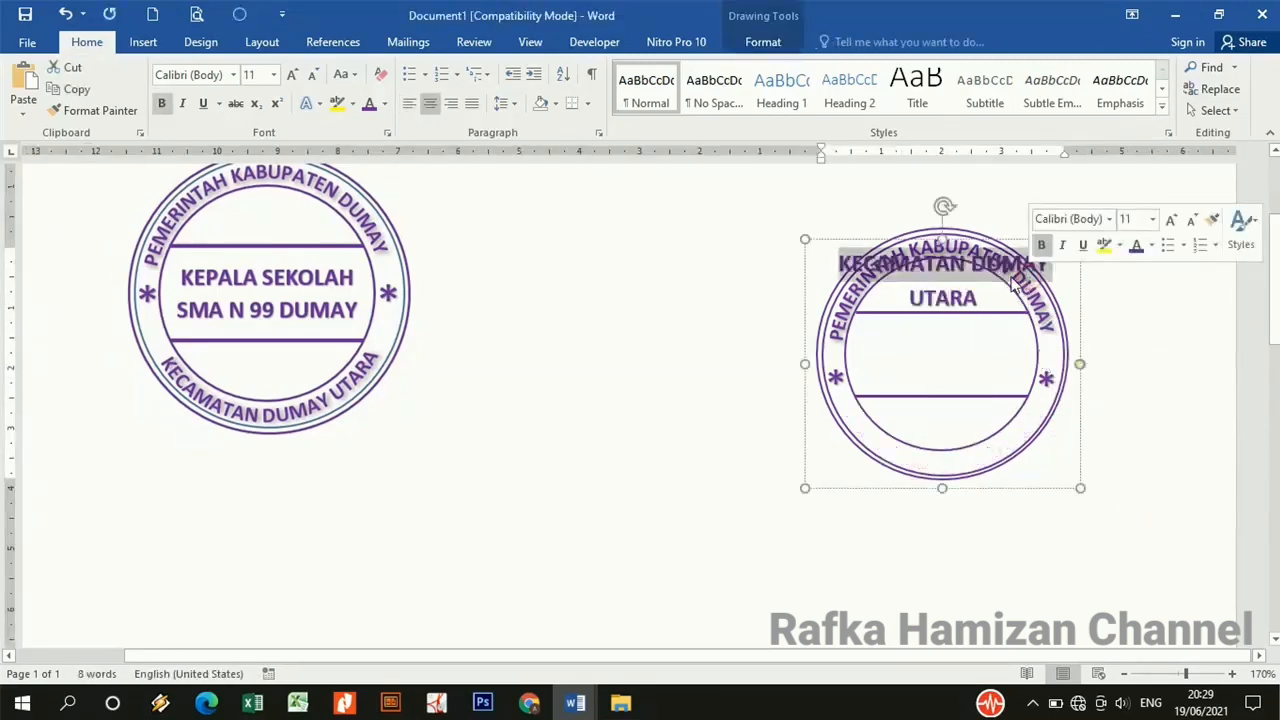
triple_click(1045, 305)
click(1048, 322)
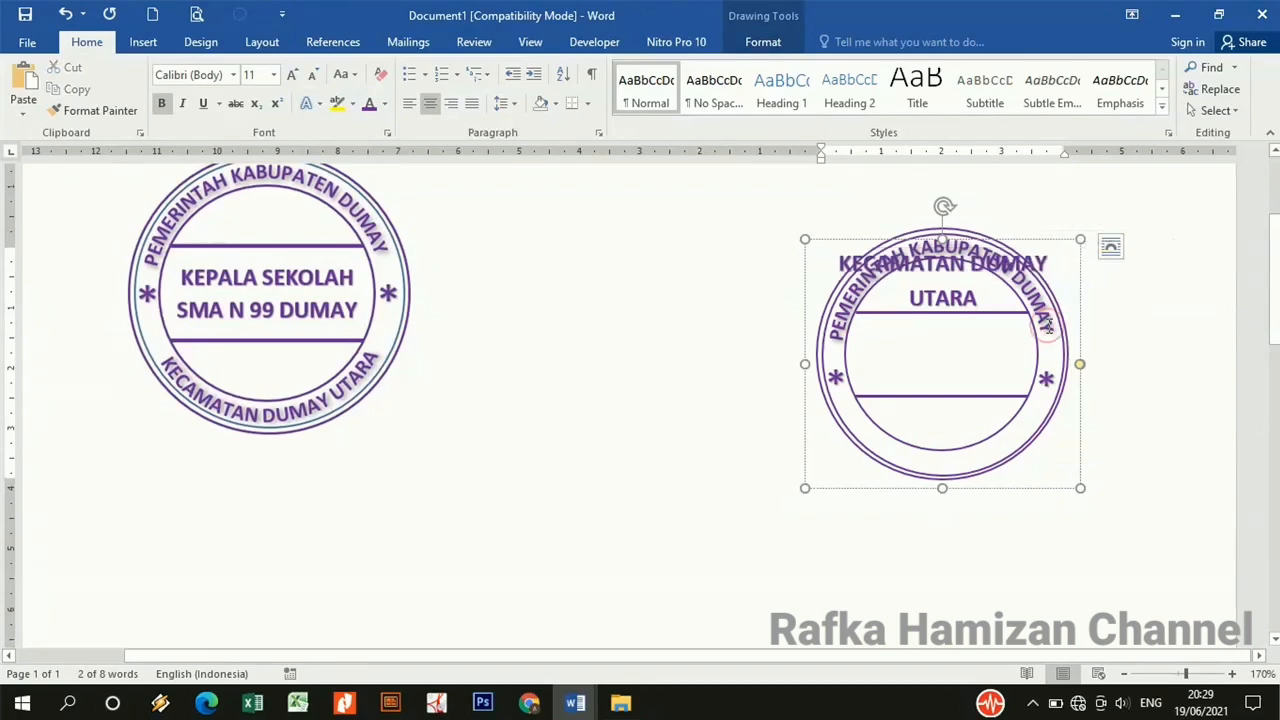
click(1171, 486)
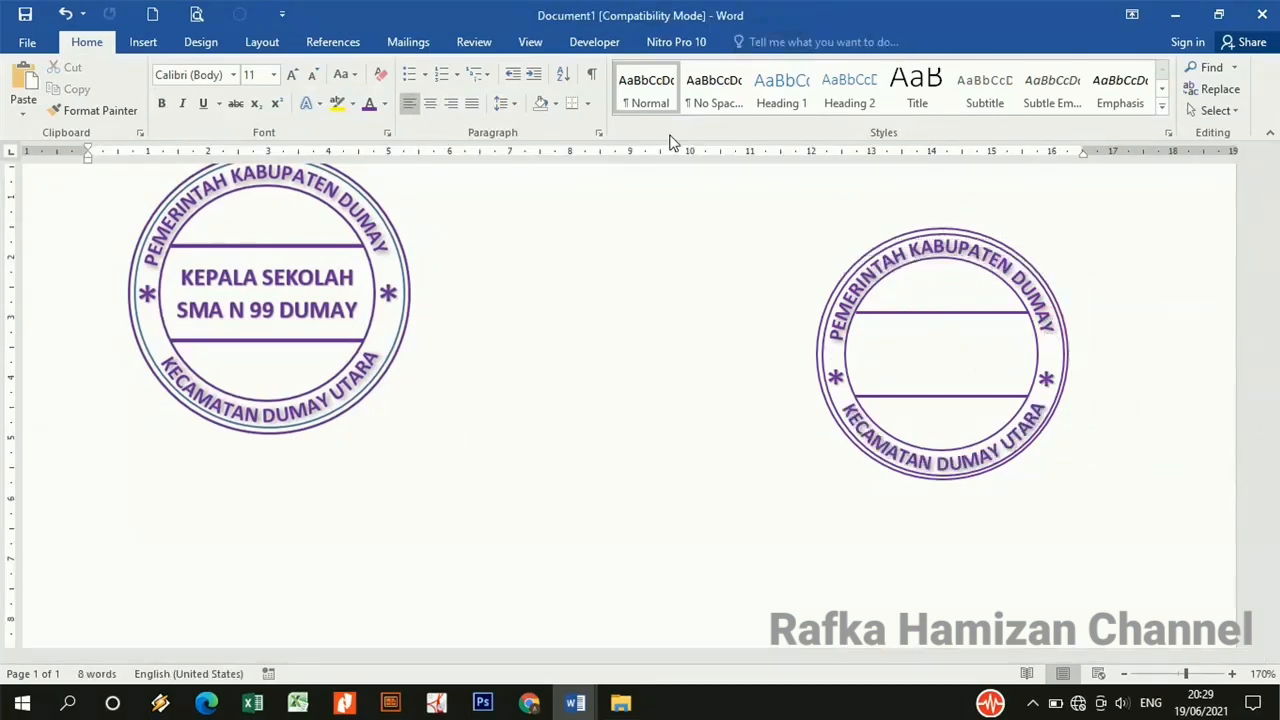
- Insert a plain black WordArt with "KEPALA SEKOLAH" on the first line and "SMA 99 DUMAY" on the second
click(140, 43)
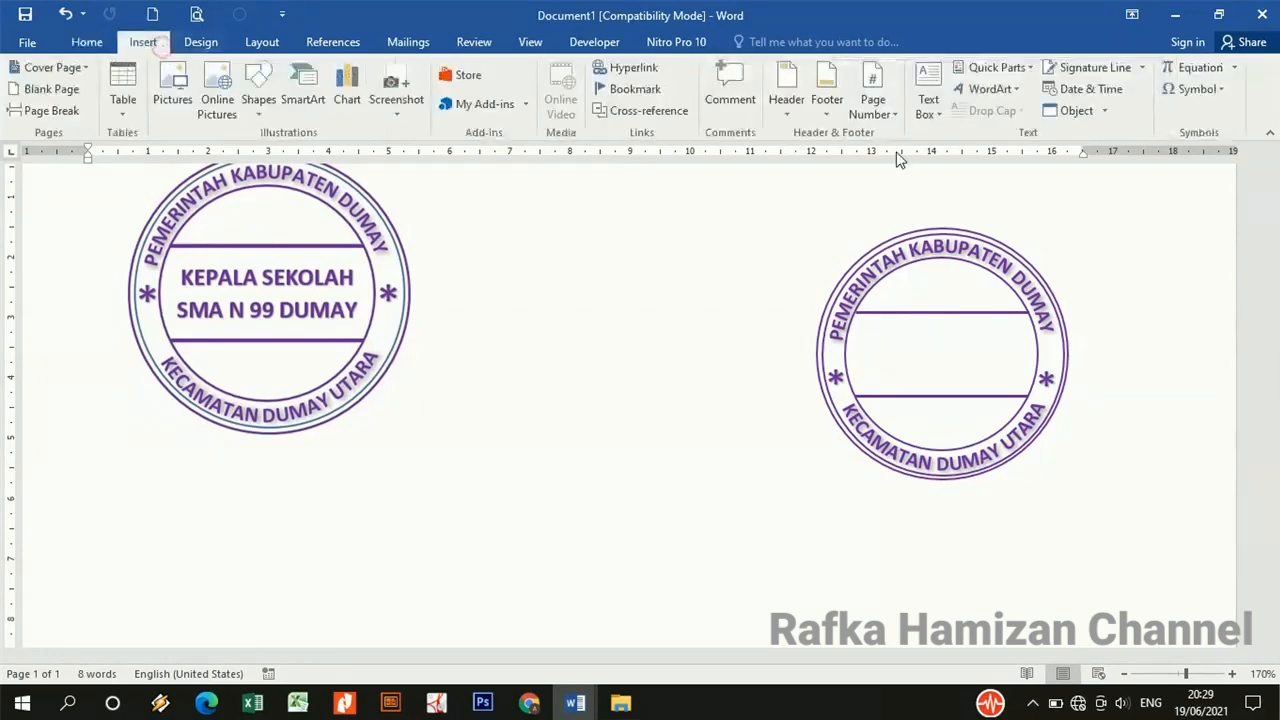
click(997, 90)
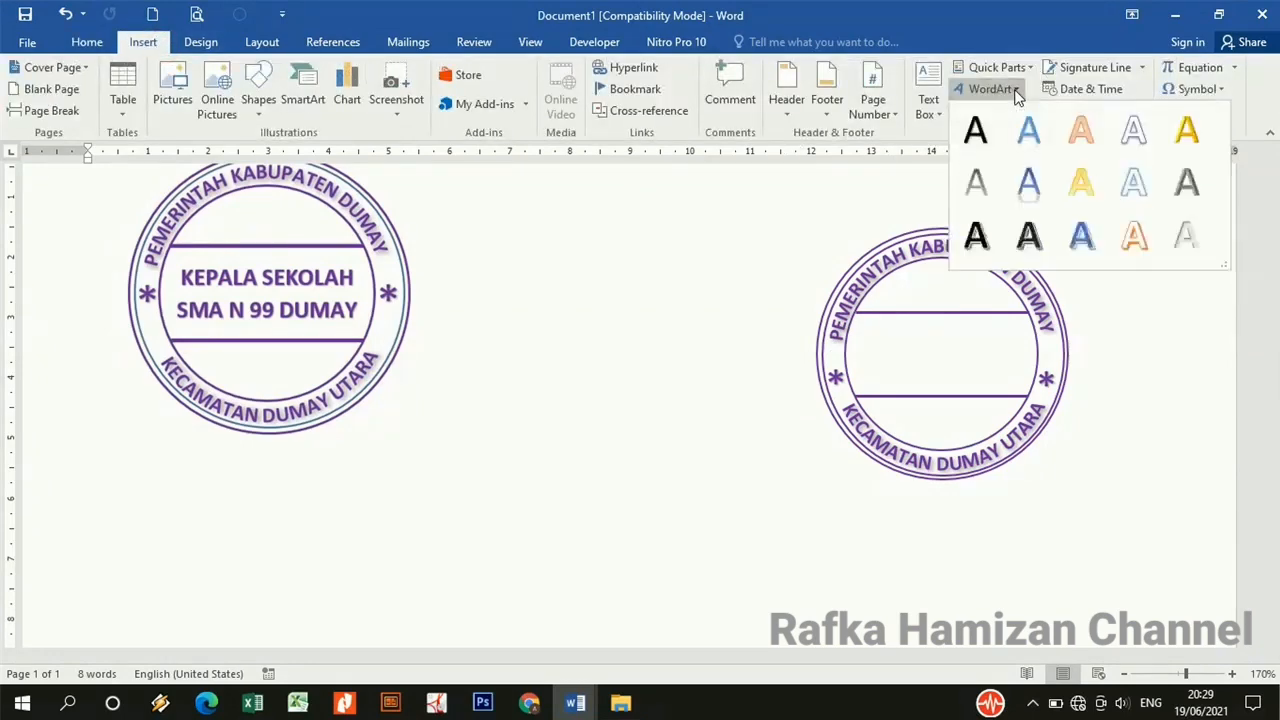
click(982, 140)
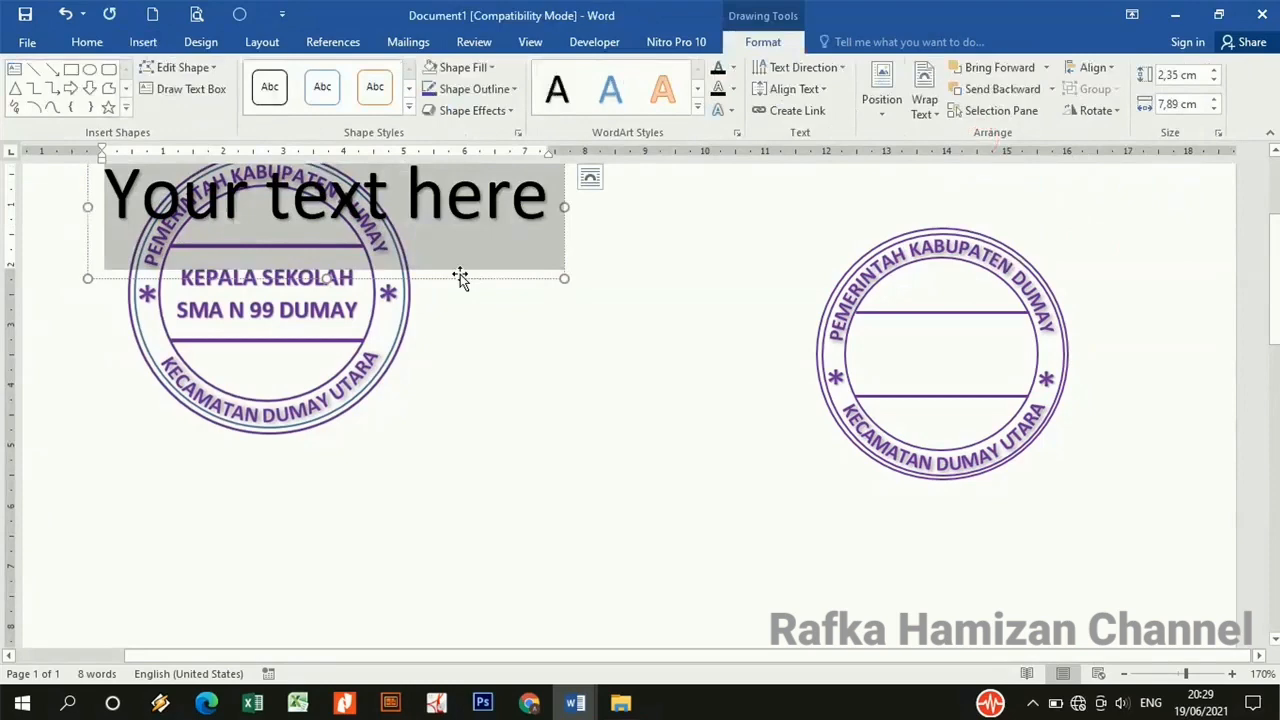
text(KE)
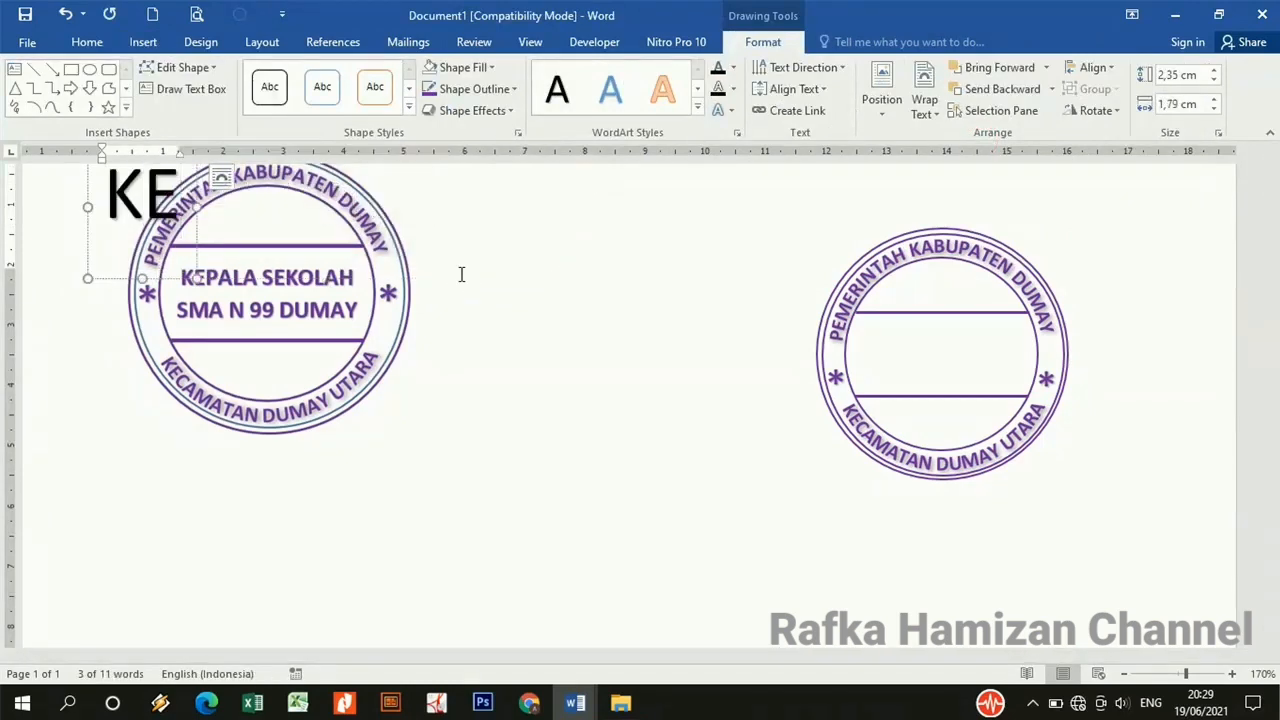
text(PALA SEKOL)
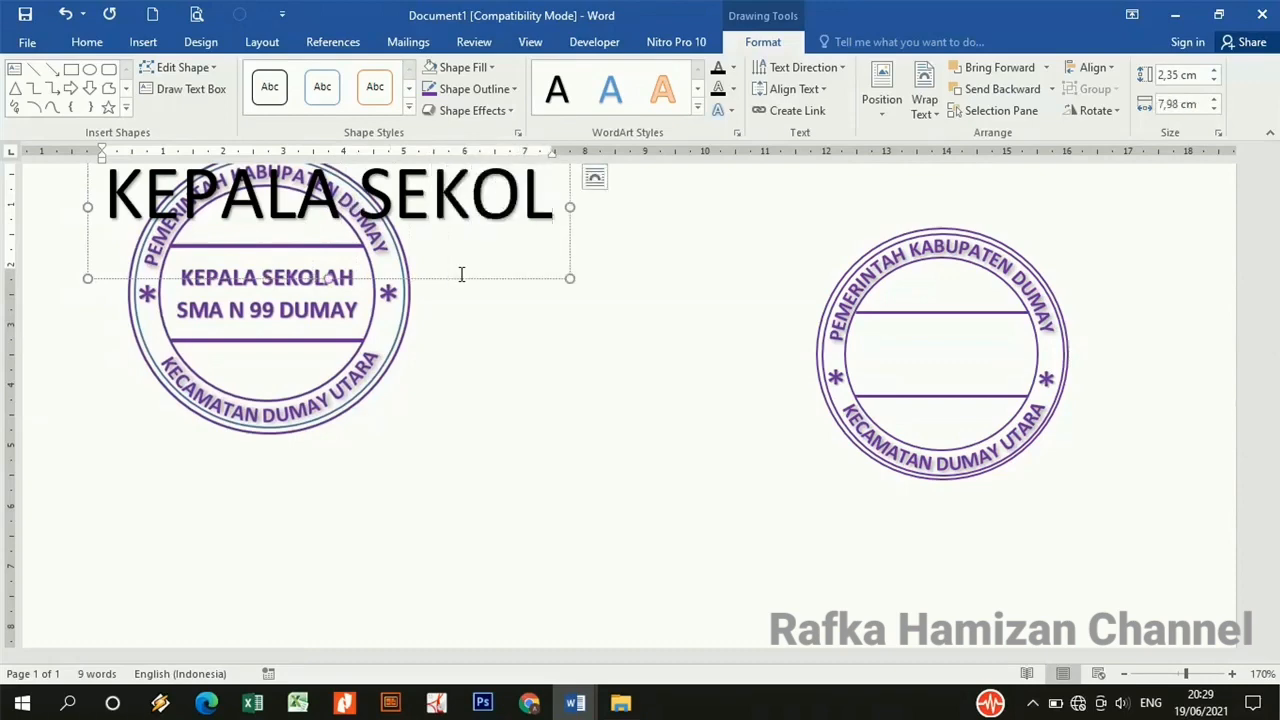
text(AH)
key(Return)
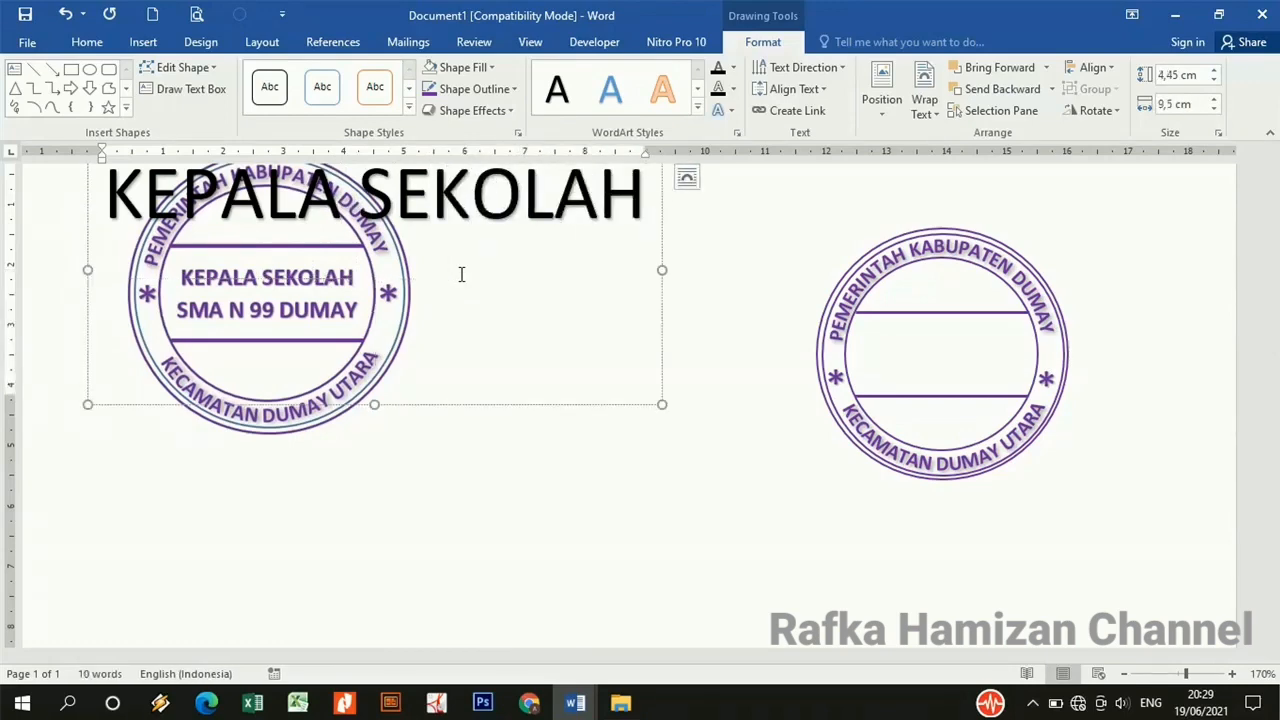
text(SMA)
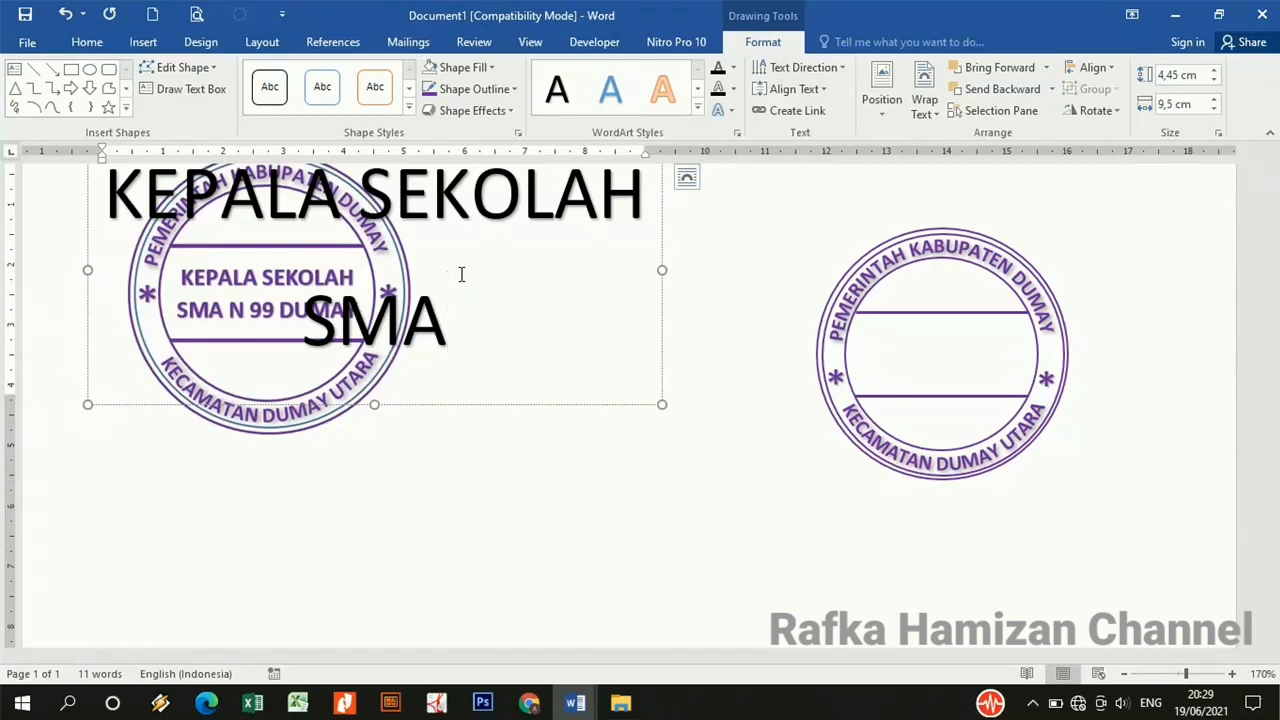
text( 99 )
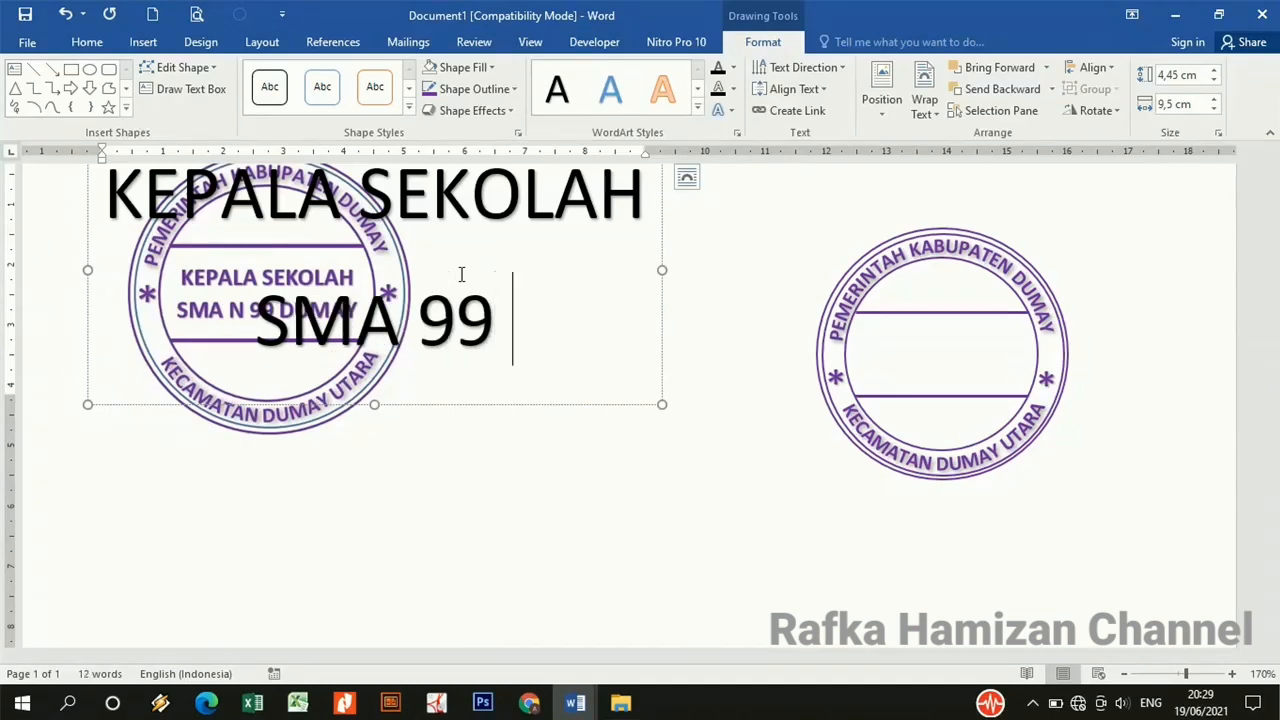
text(DUMAY)
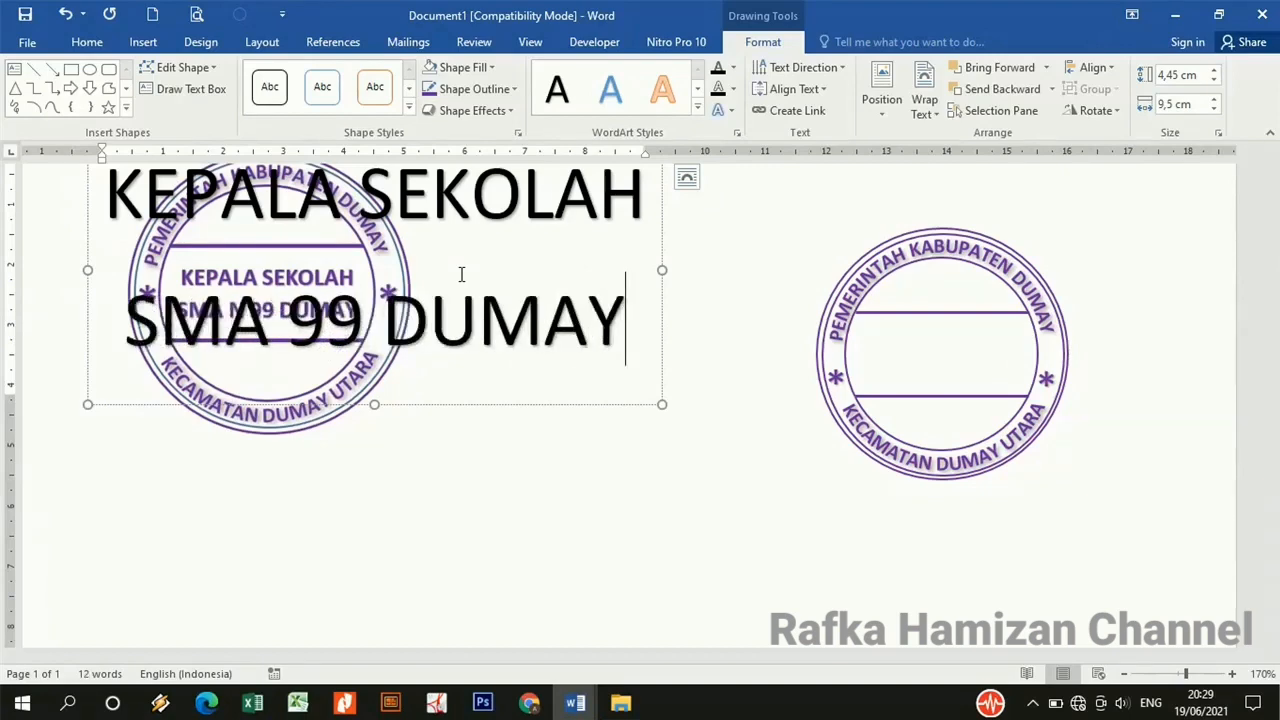
- Make both lines of the new "KEPALA SEKOLAH" WordArt bold and set their font size to 11
drag(624, 340, 110, 205)
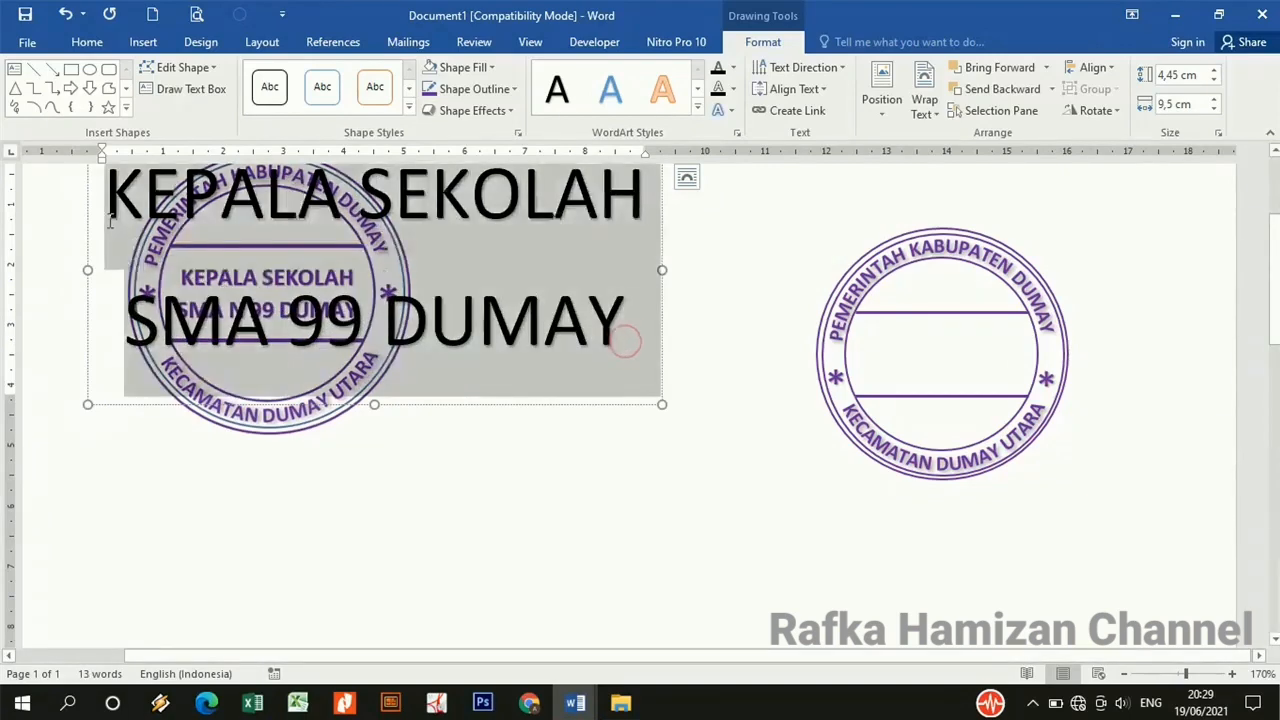
click(84, 44)
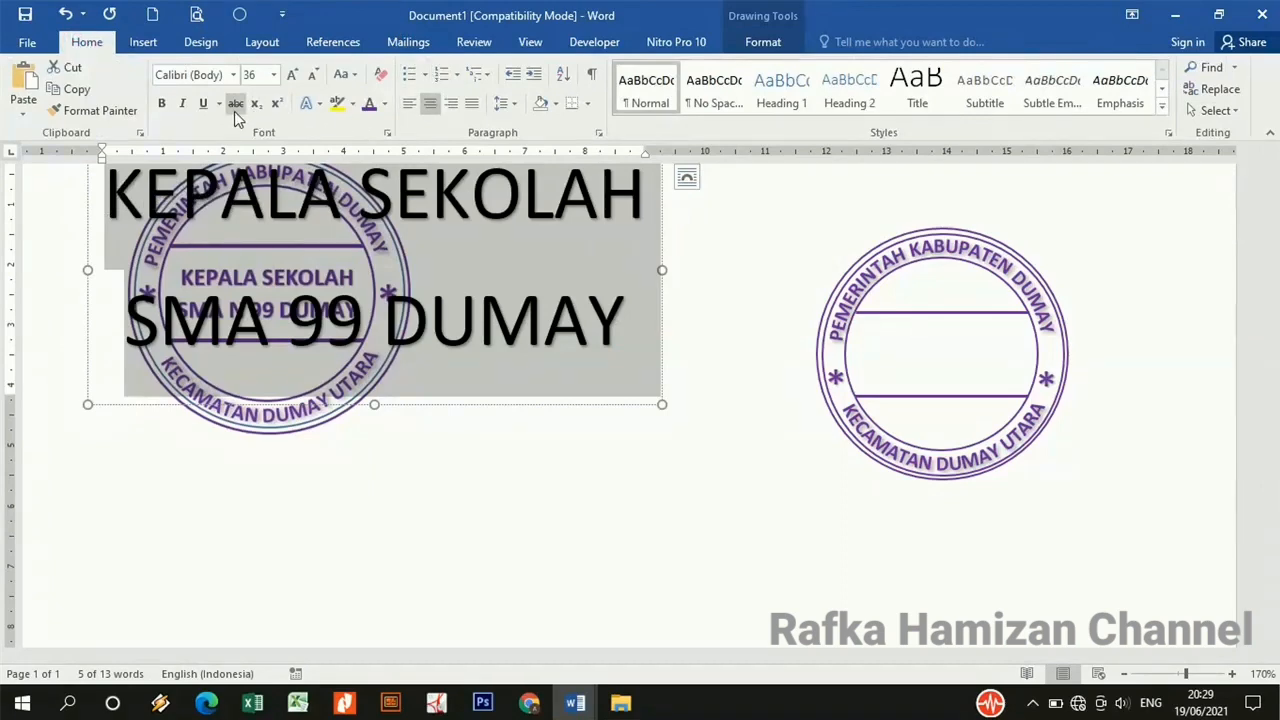
click(161, 103)
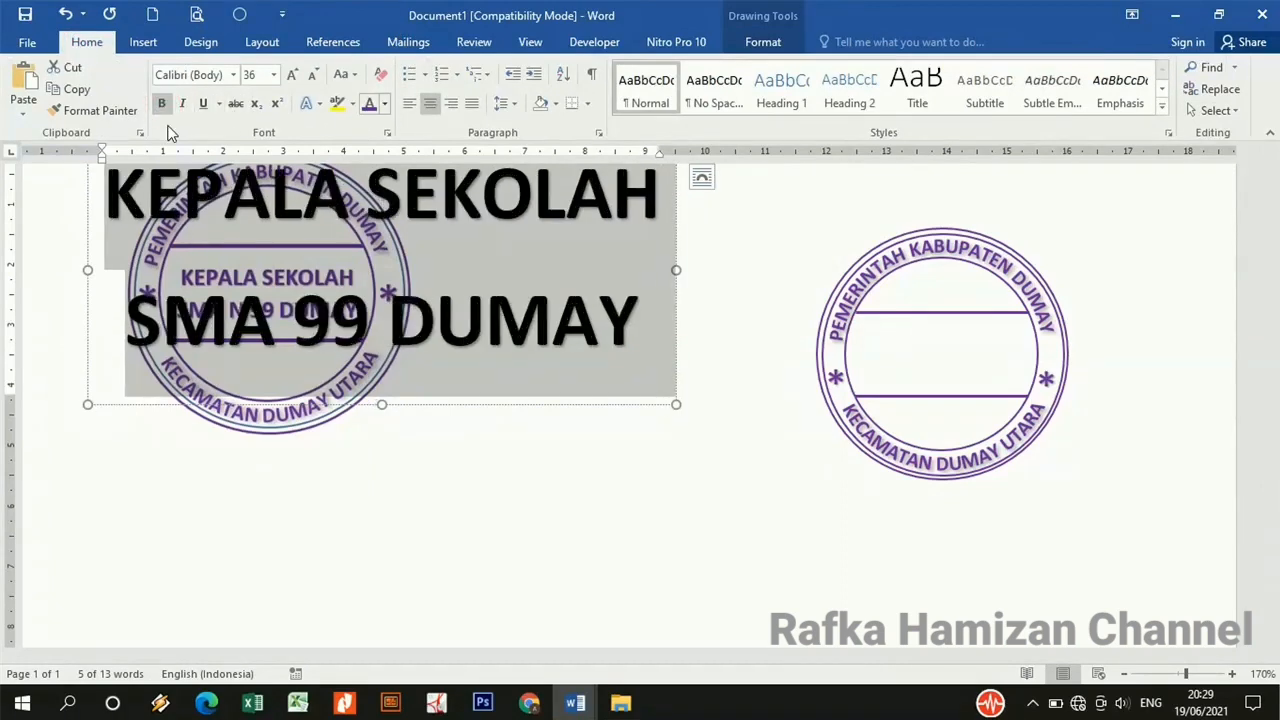
click(252, 76)
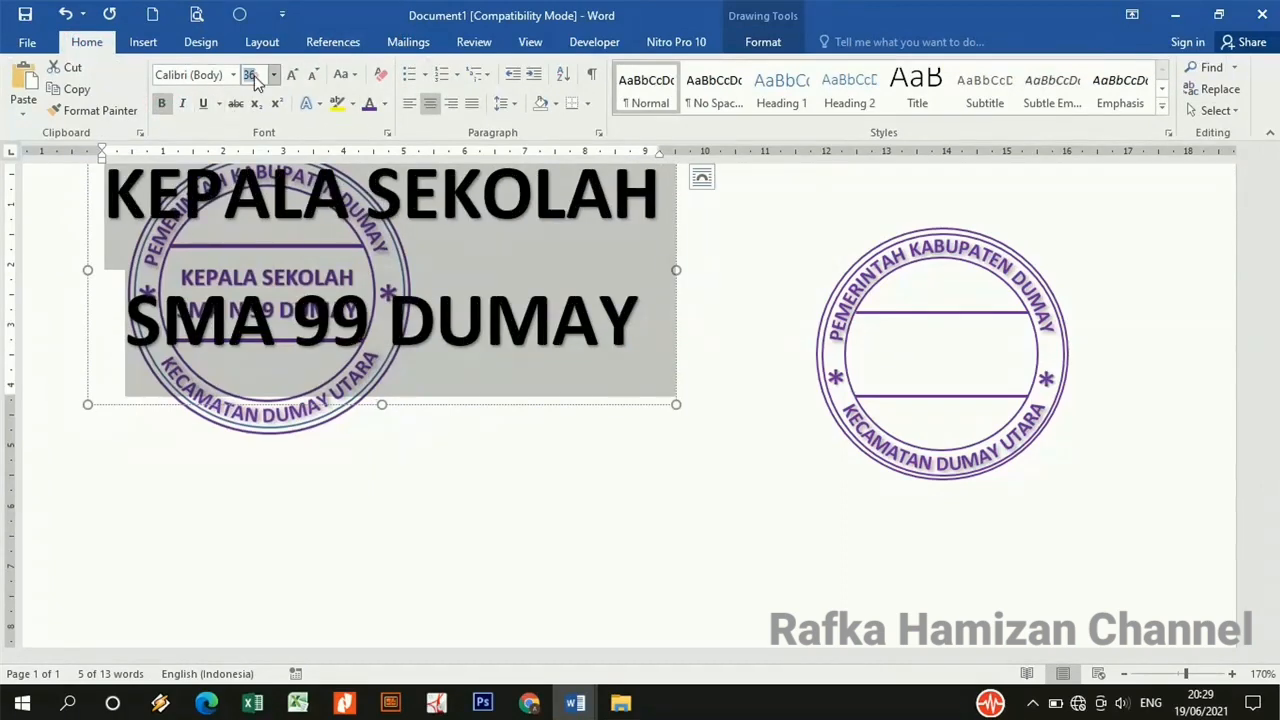
text(11)
key(Return)
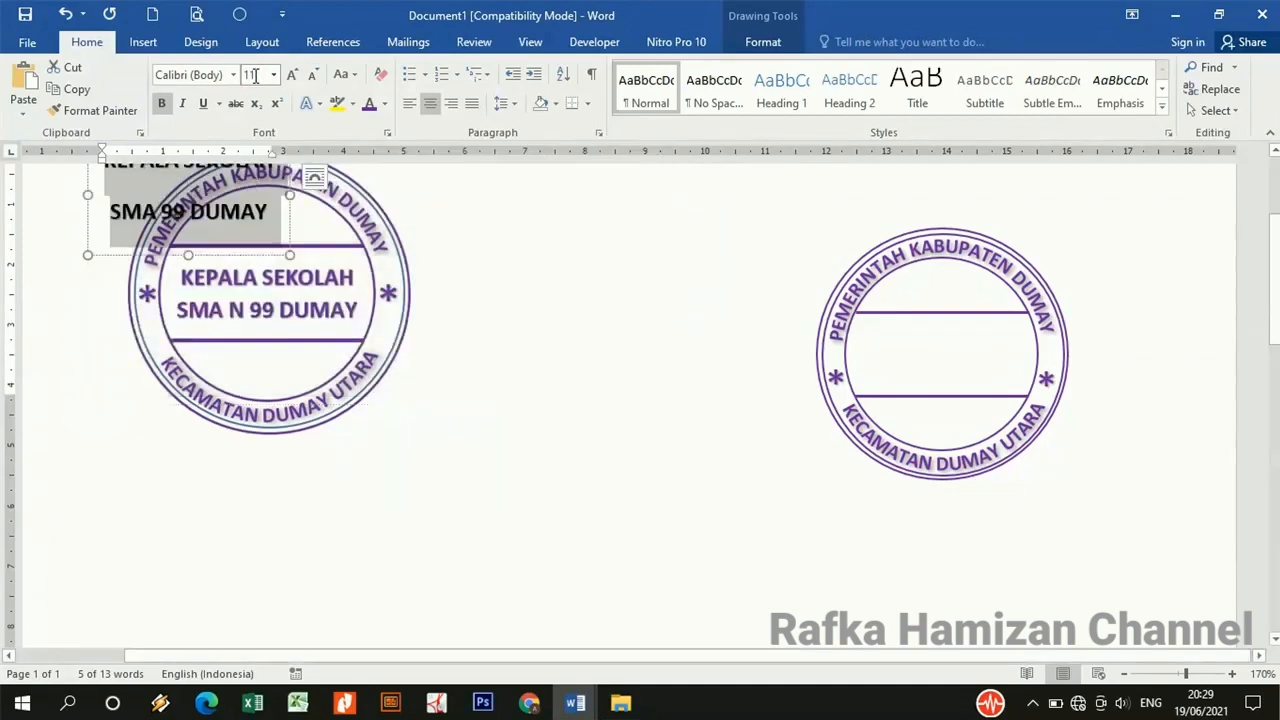
- Remove the space after the paragraphs in the "KEPALA SEKOLAH" WordArt and set its line spacing to 1.0
click(508, 110)
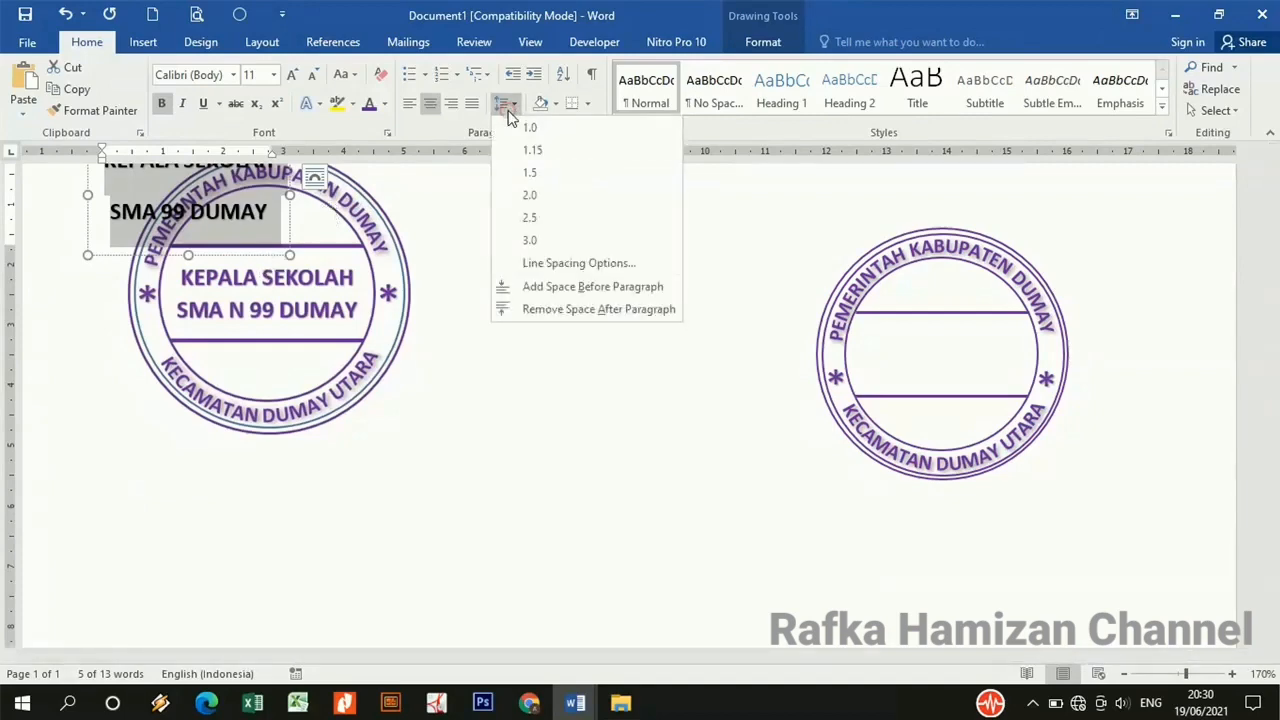
click(533, 311)
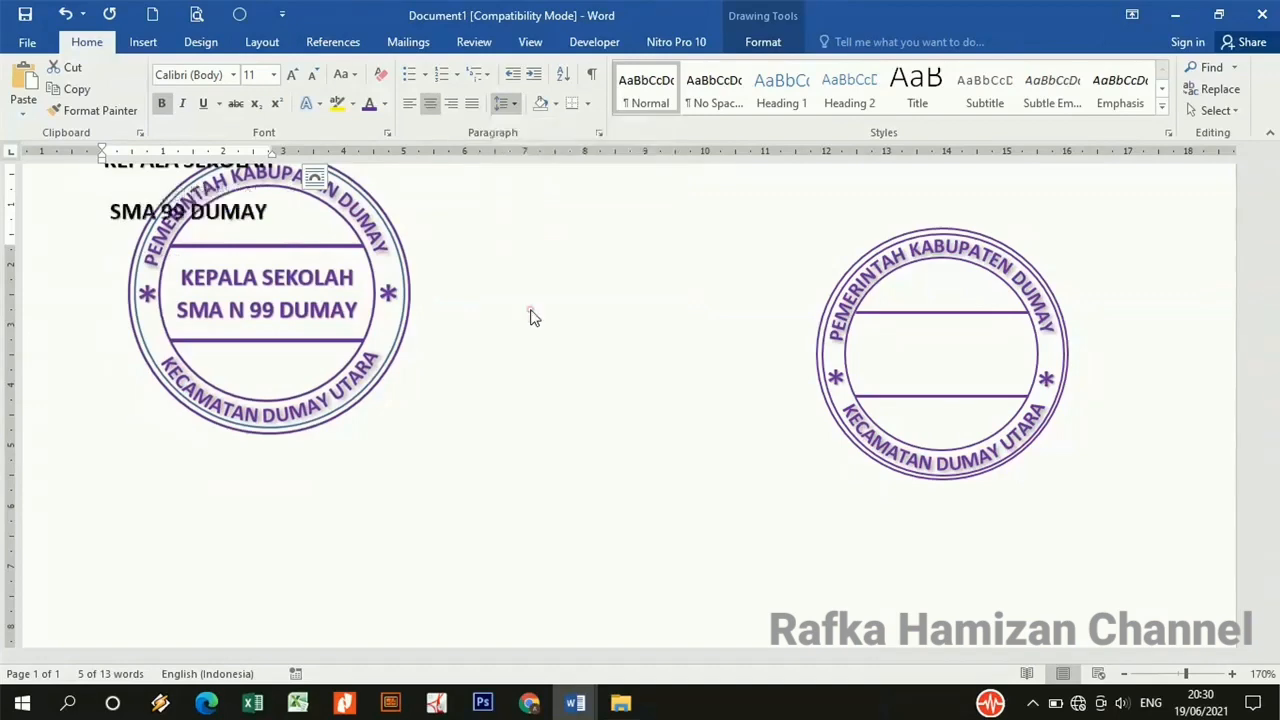
click(509, 112)
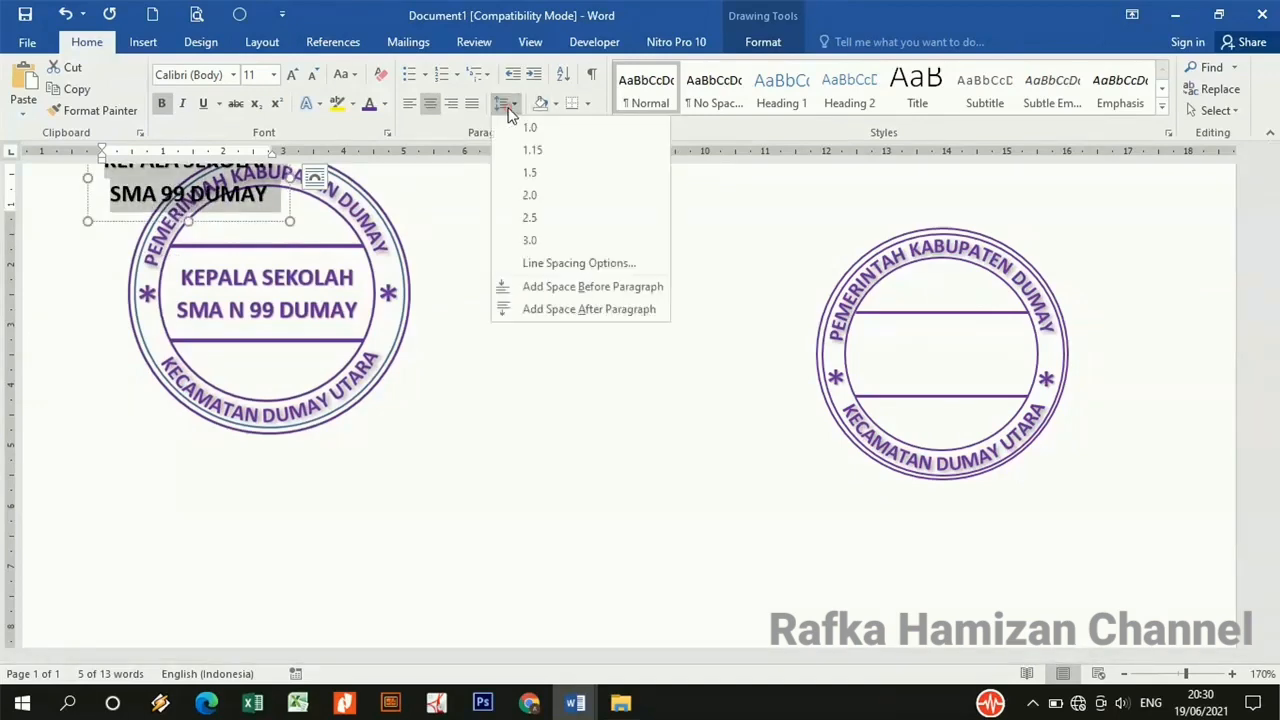
click(527, 131)
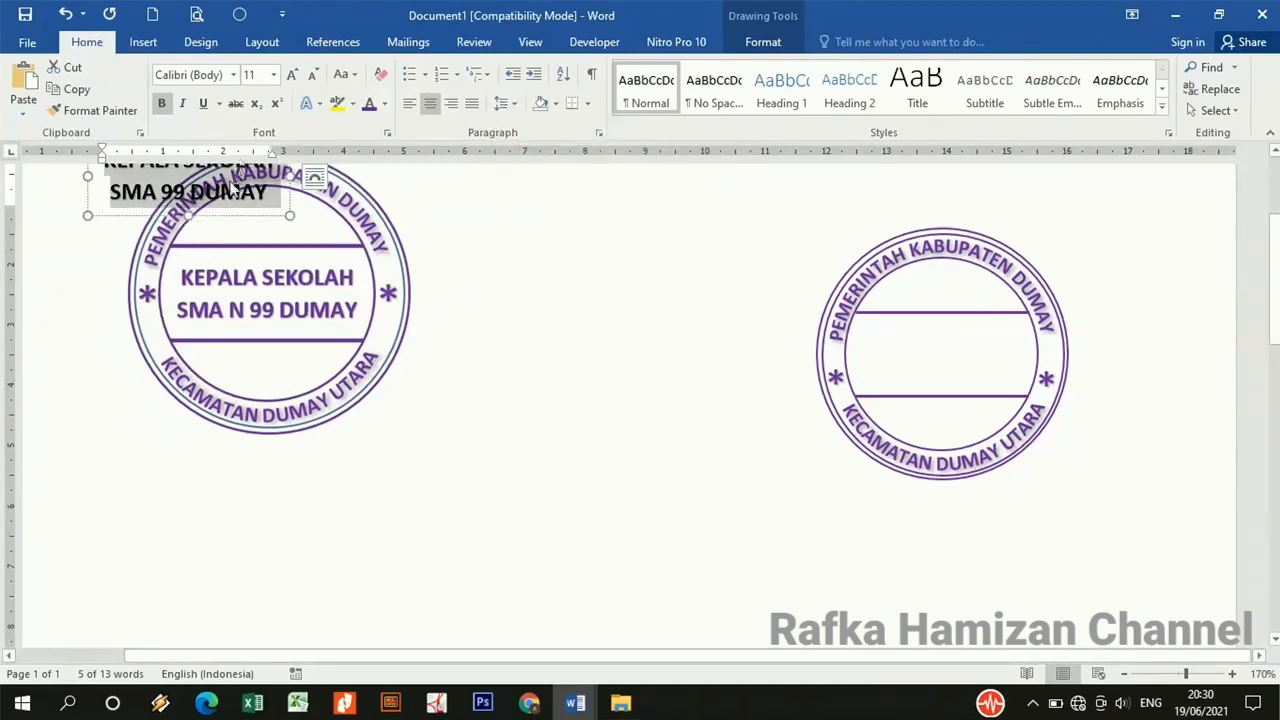
- Color the "KEPALA SEKOLAH / SMA 99 DUMAY" WordArt standard purple and center it between the second stamp's two horizontal lines
click(385, 108)
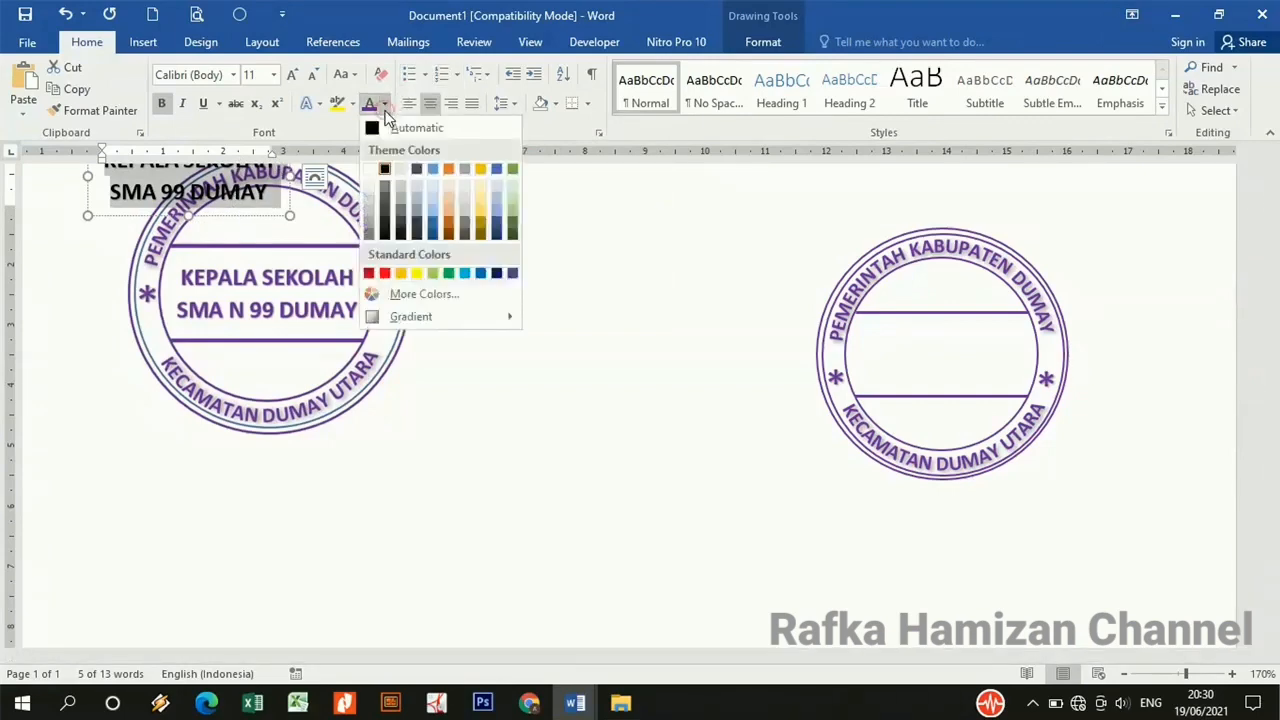
click(513, 274)
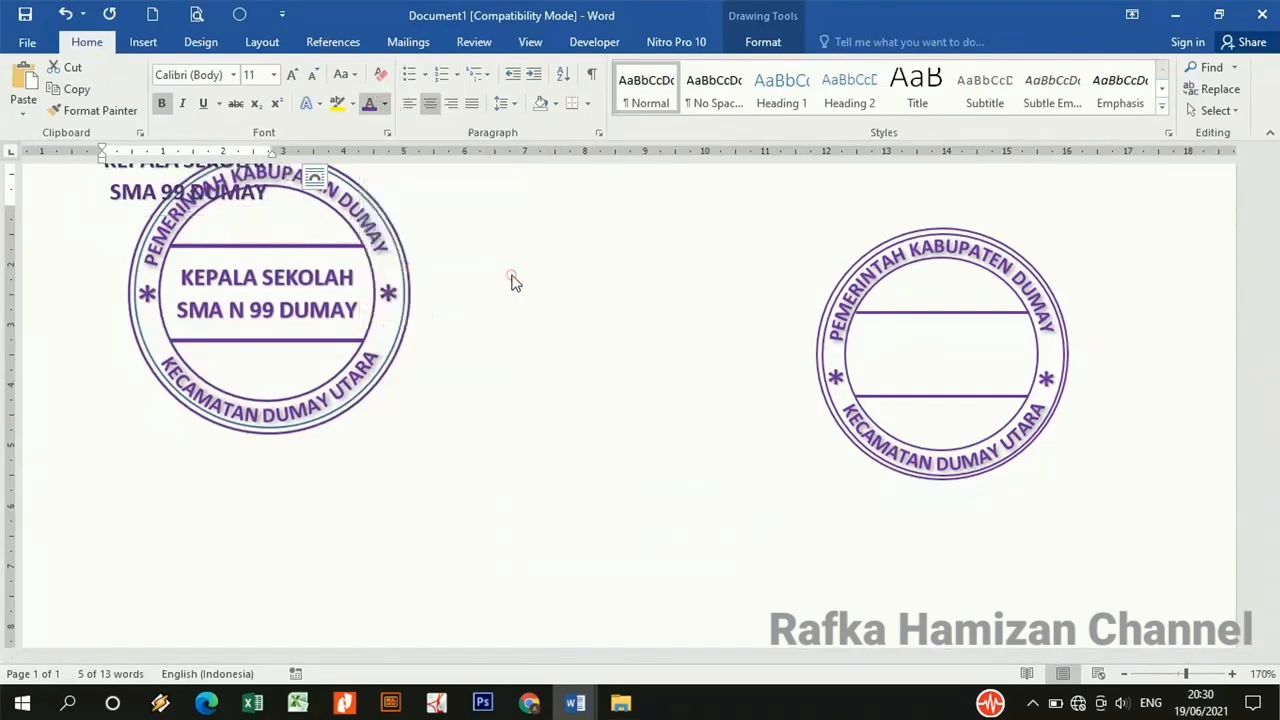
click(219, 216)
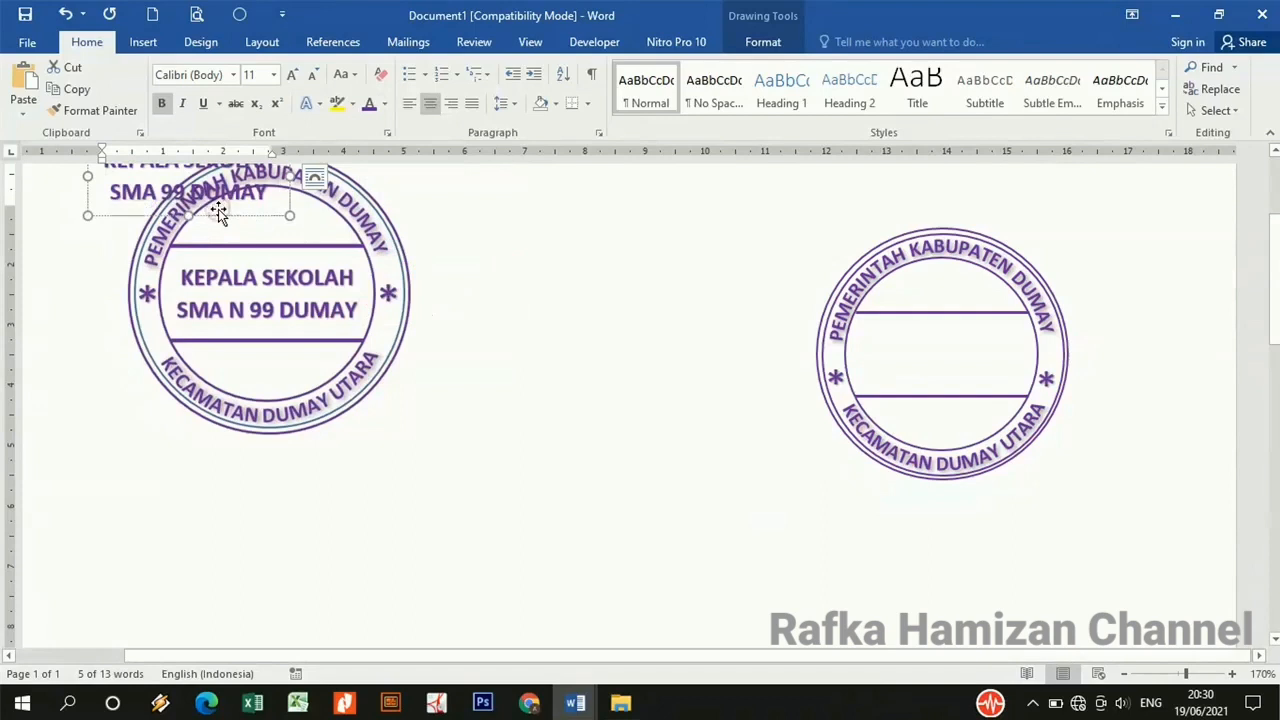
drag(219, 213, 955, 392)
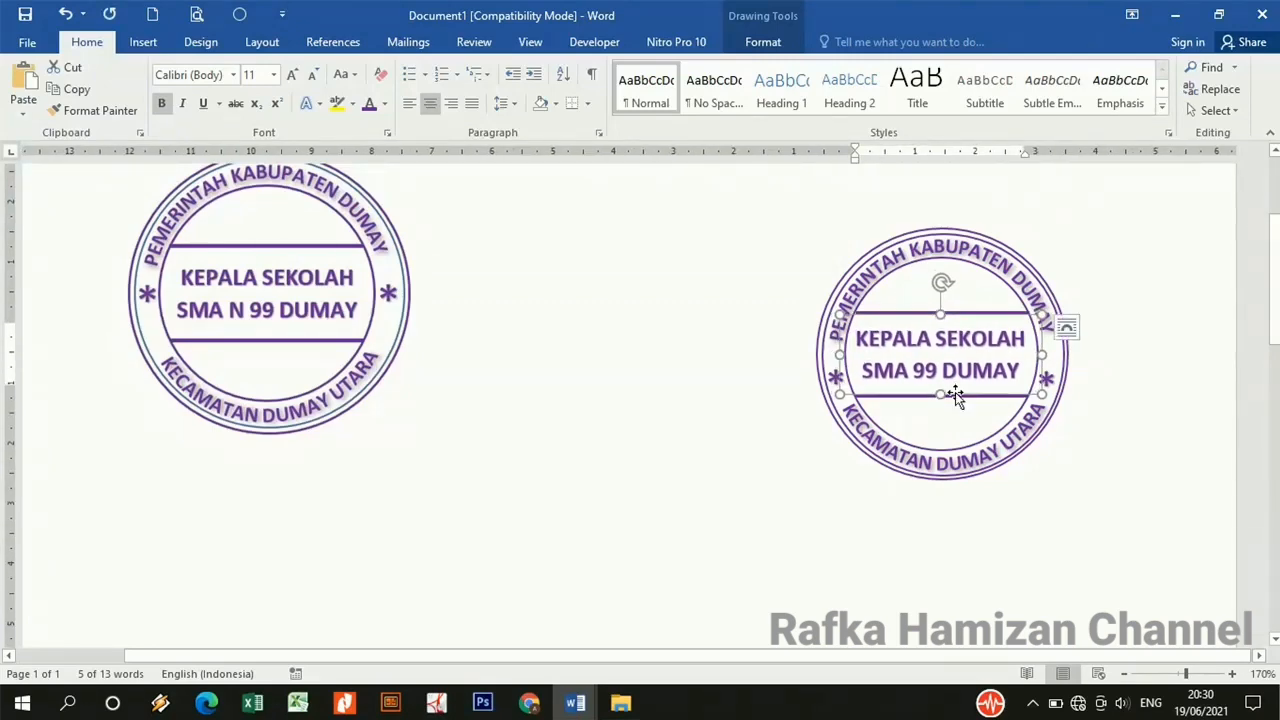
click(1033, 546)
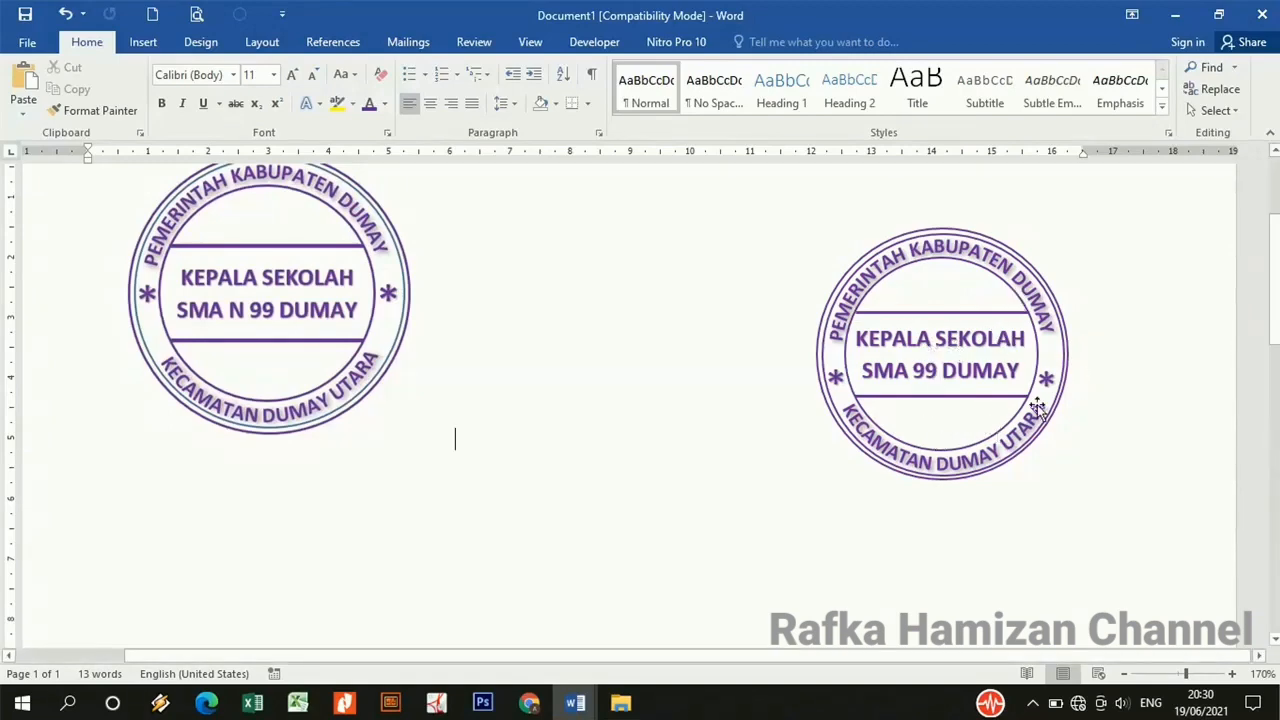
click(1078, 310)
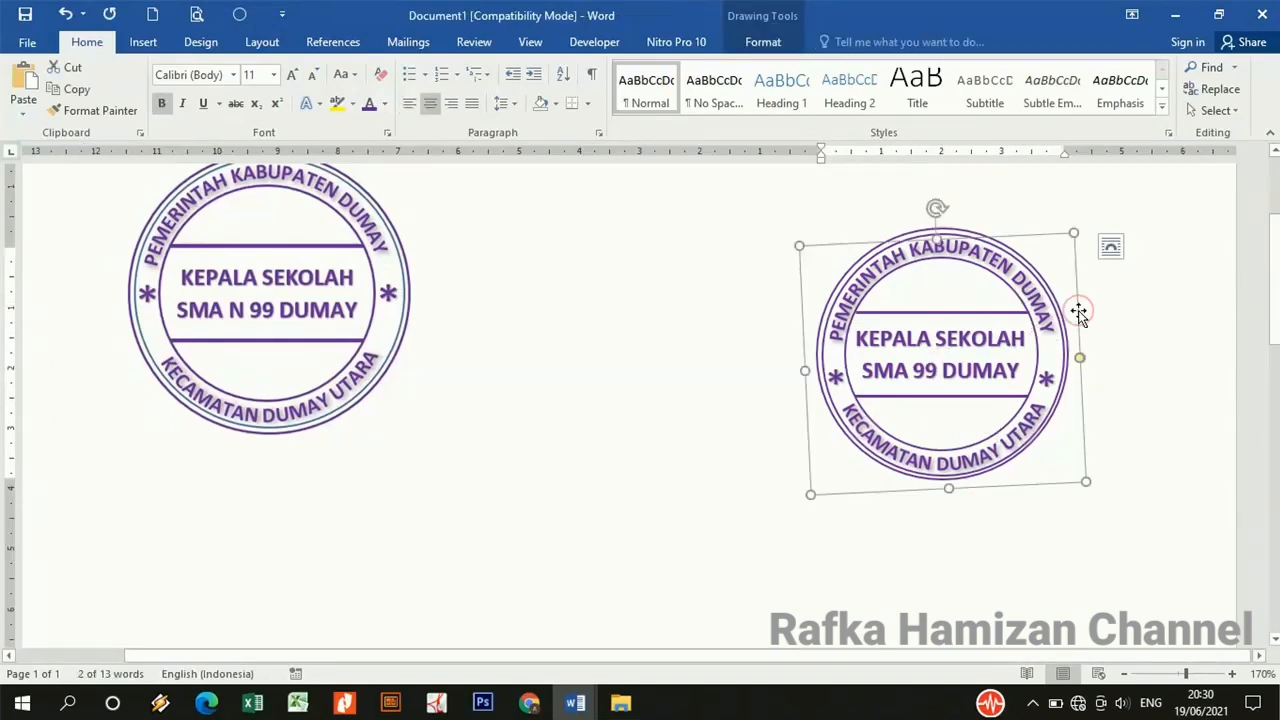
click(1134, 355)
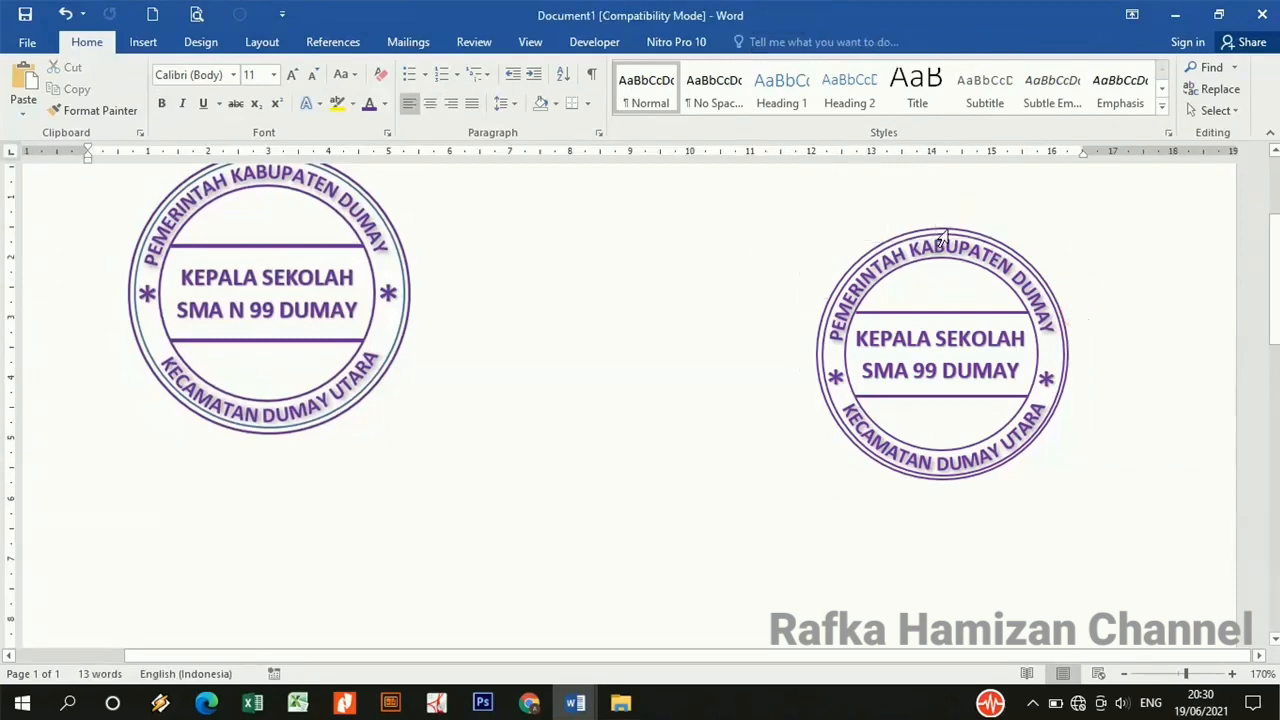
click(1274, 151)
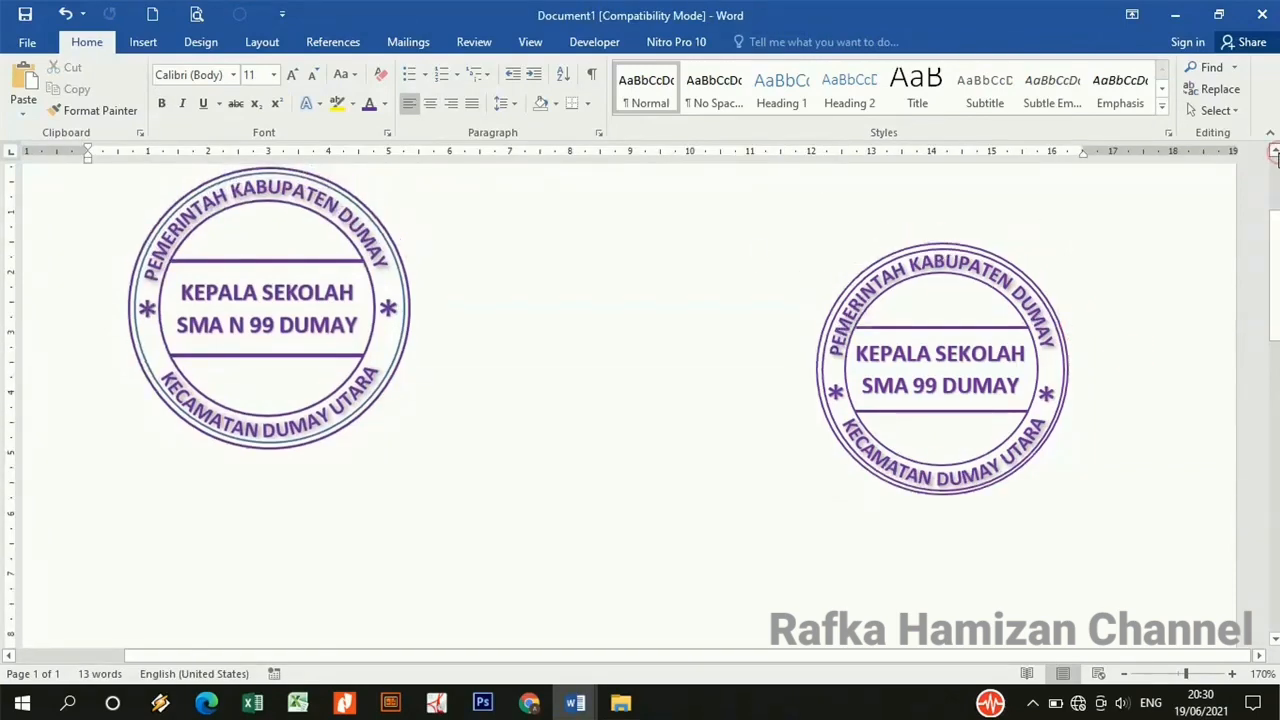
click(1274, 151)
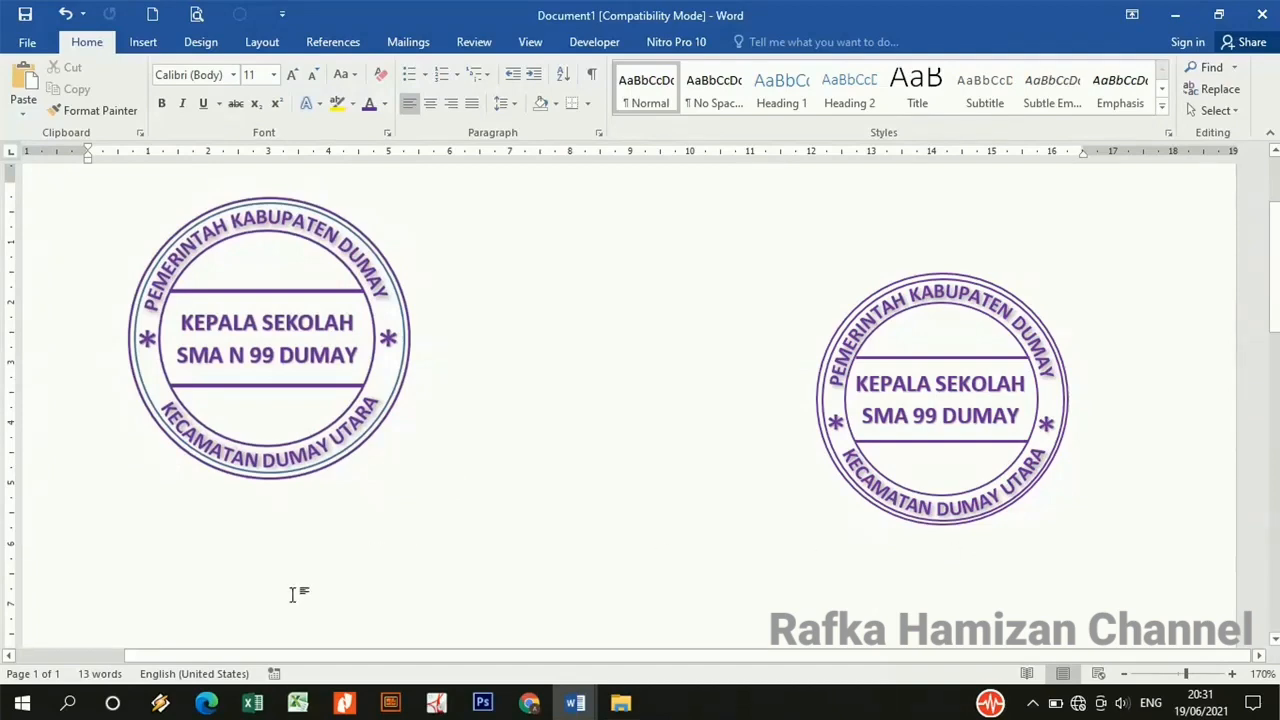
- Open the Snipping Tool and capture a rectangular snip around the finished "SMA 99 DUMAY" stamp
click(28, 710)
text(S)
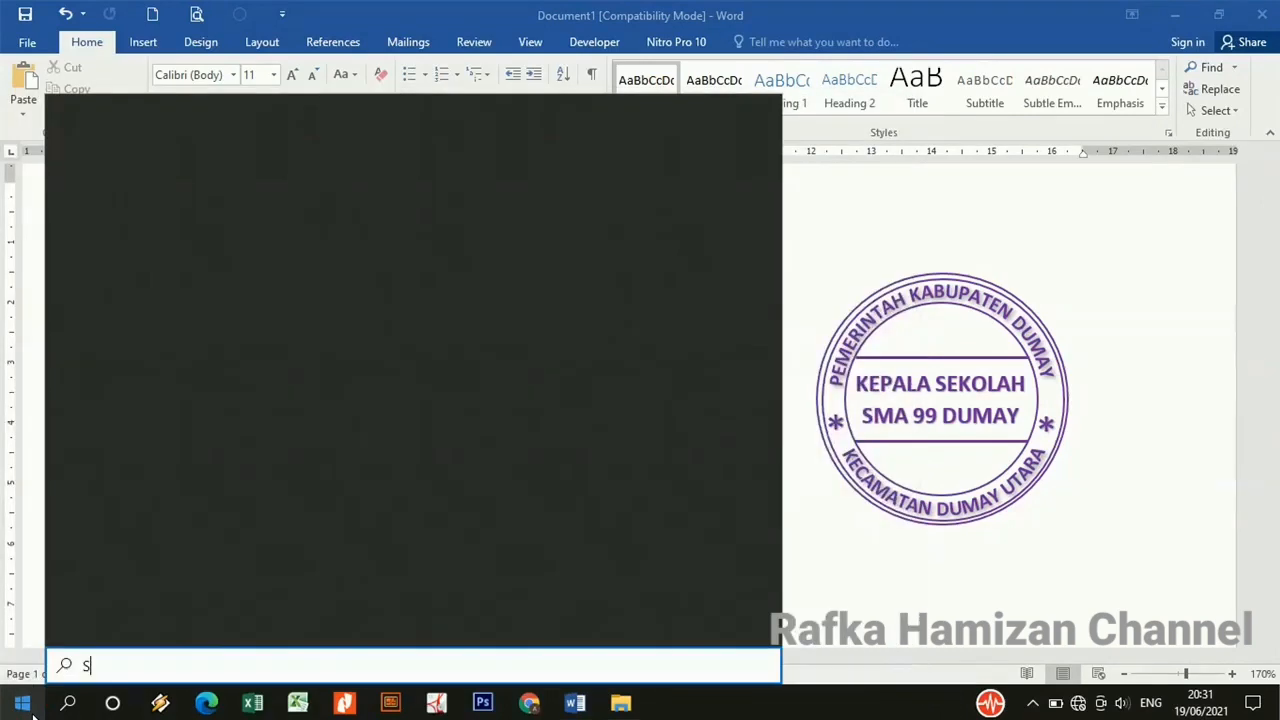
text(NIPP)
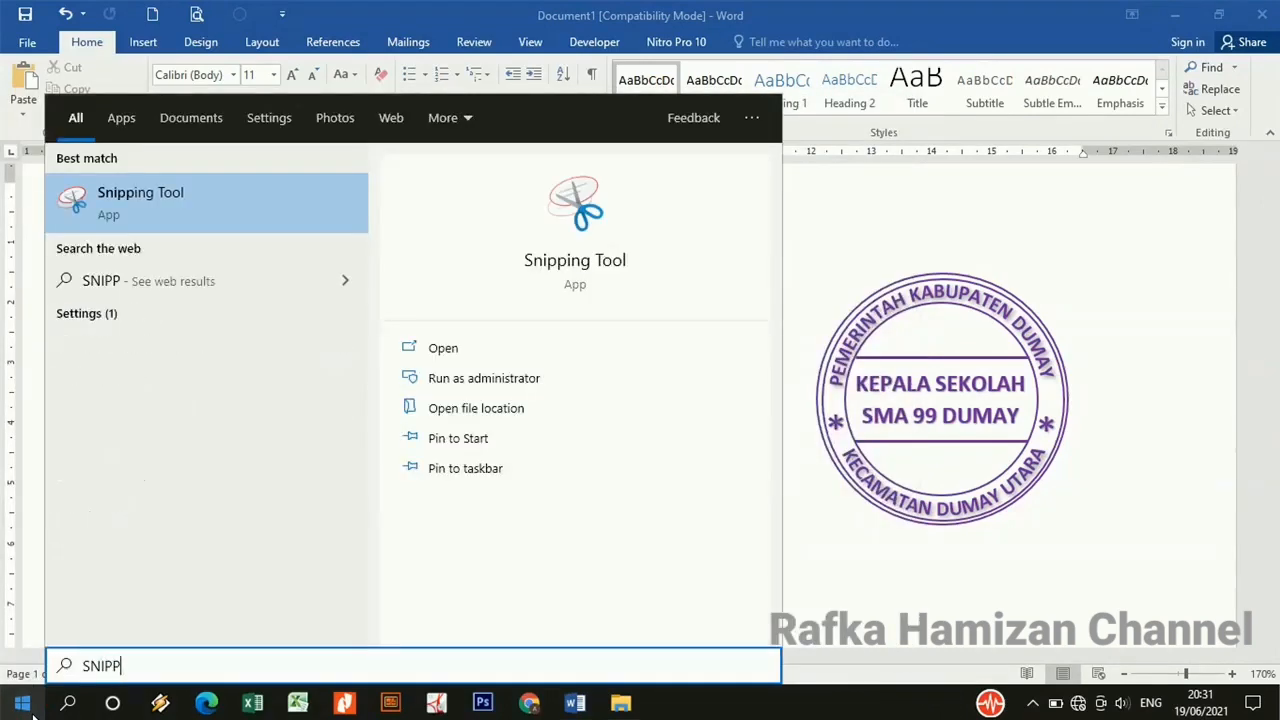
text(ING )
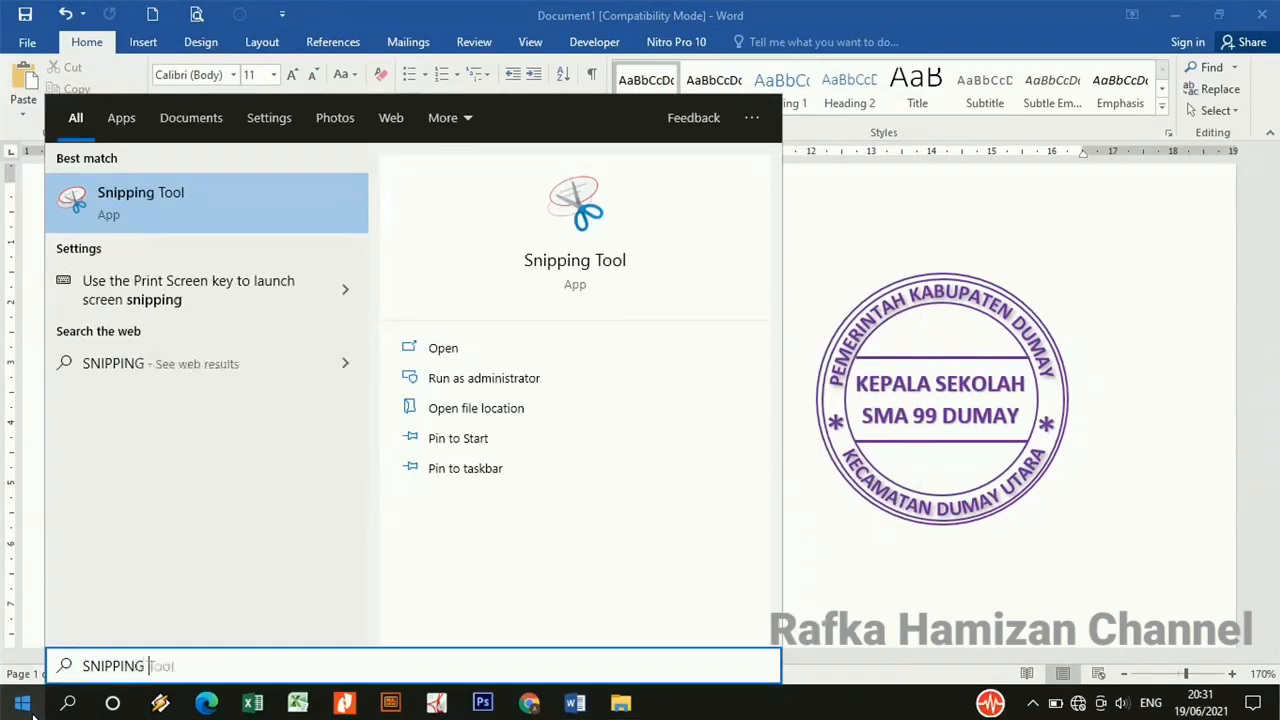
text(TOI)
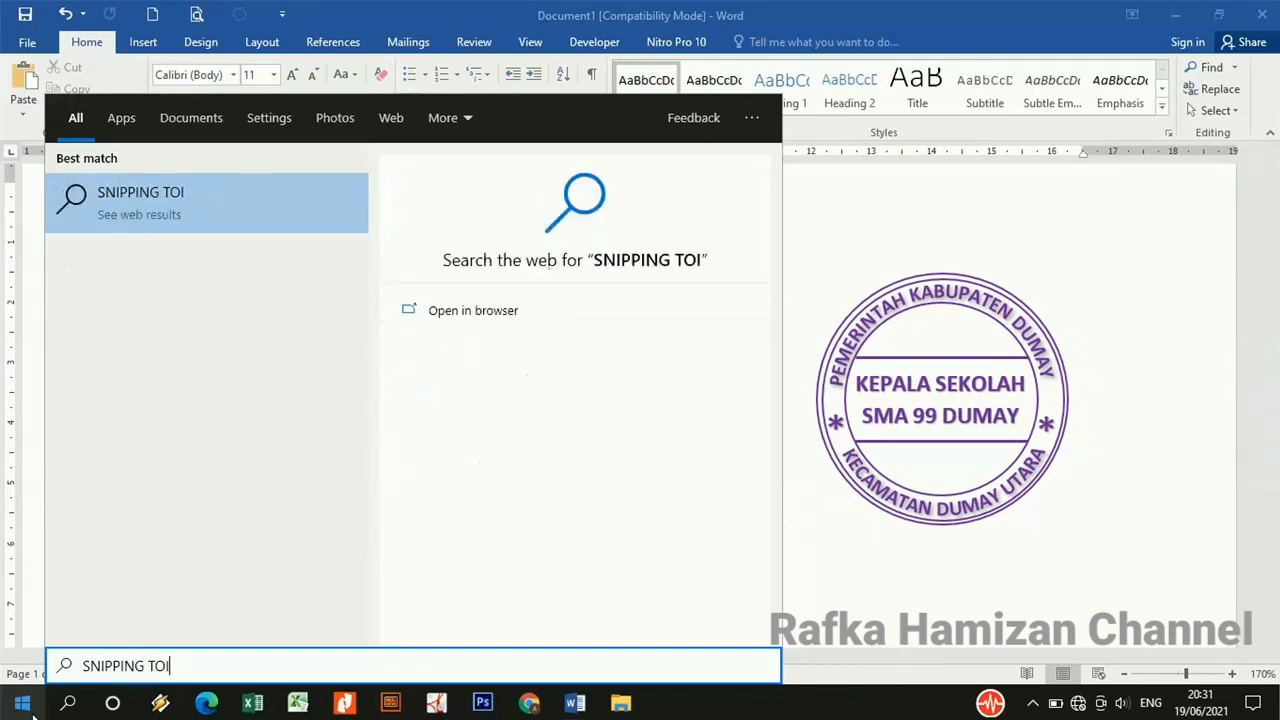
key(BackSpace)
text(OL)
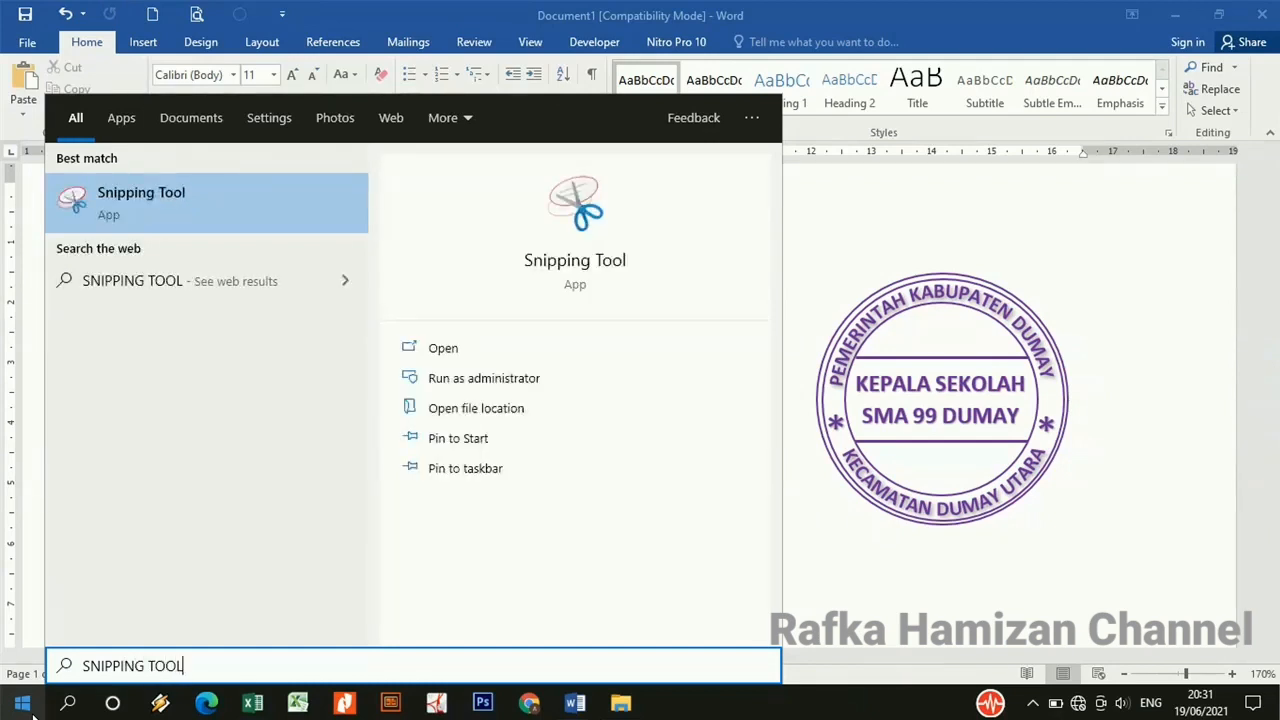
click(129, 212)
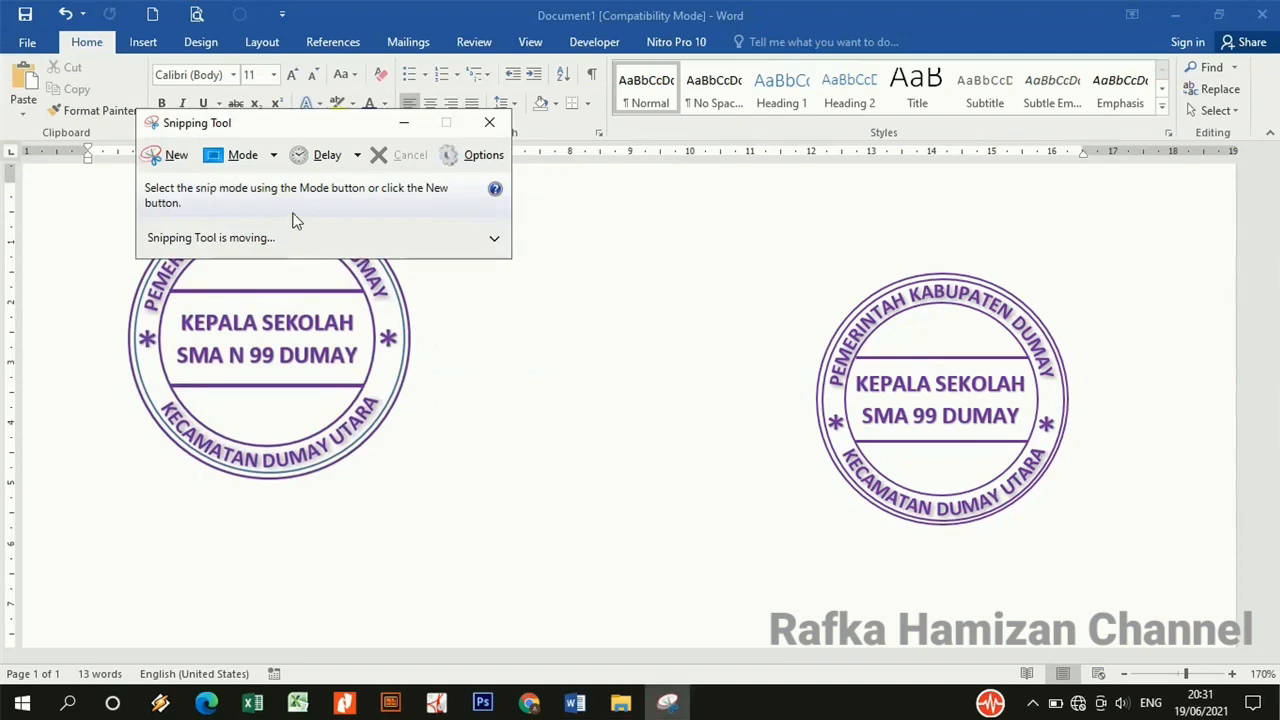
click(171, 163)
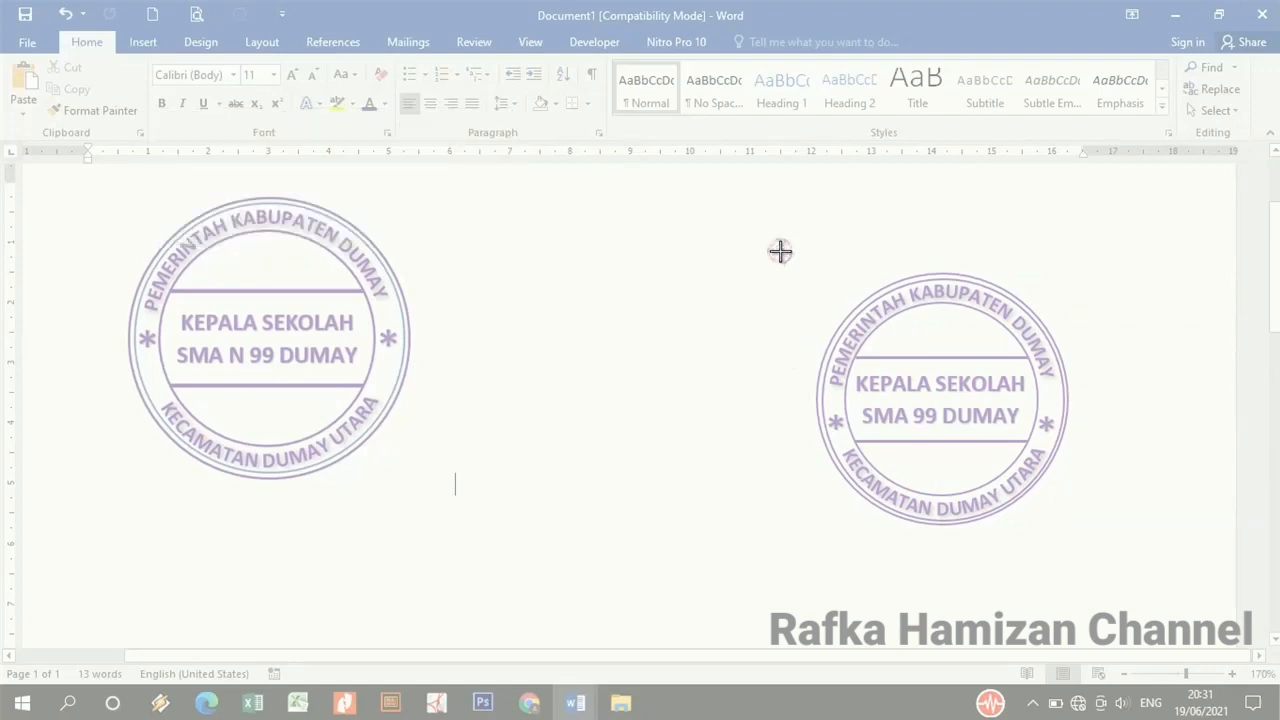
drag(780, 251, 1111, 552)
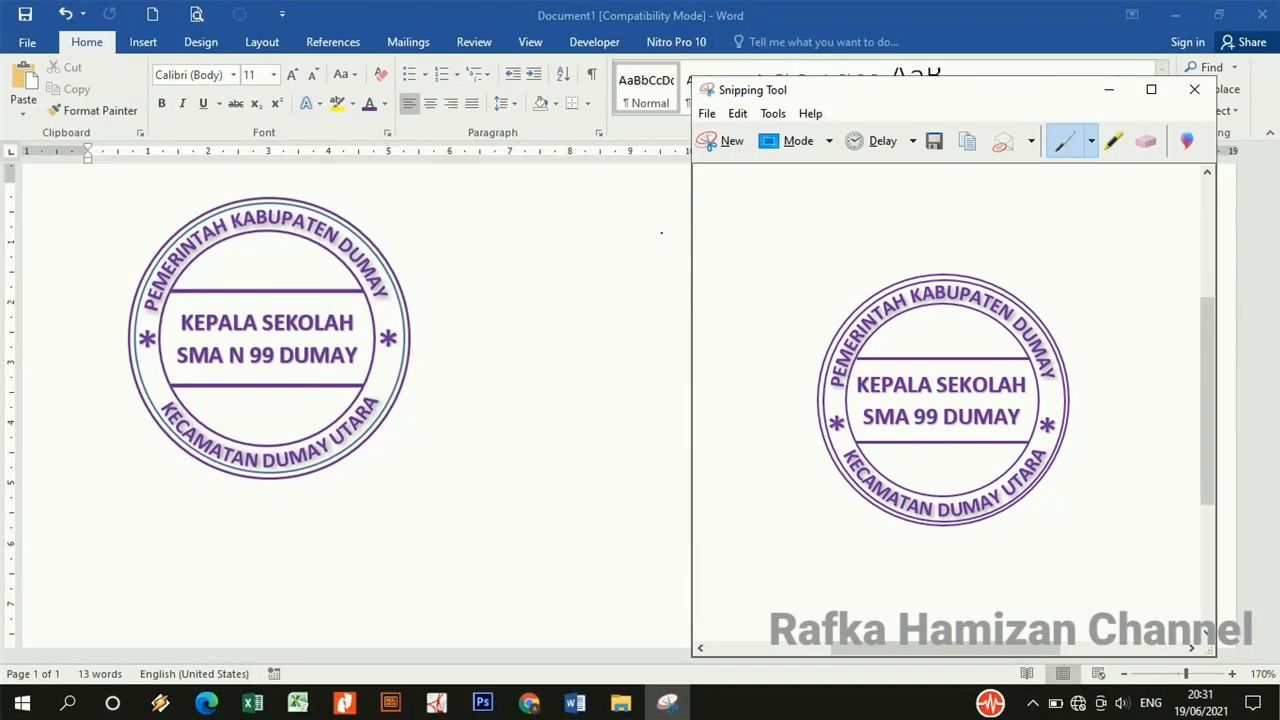
- Save the stamp snip as a JPEG file named STEMPEL in the Yt documents folder and close the Snipping Tool
click(707, 115)
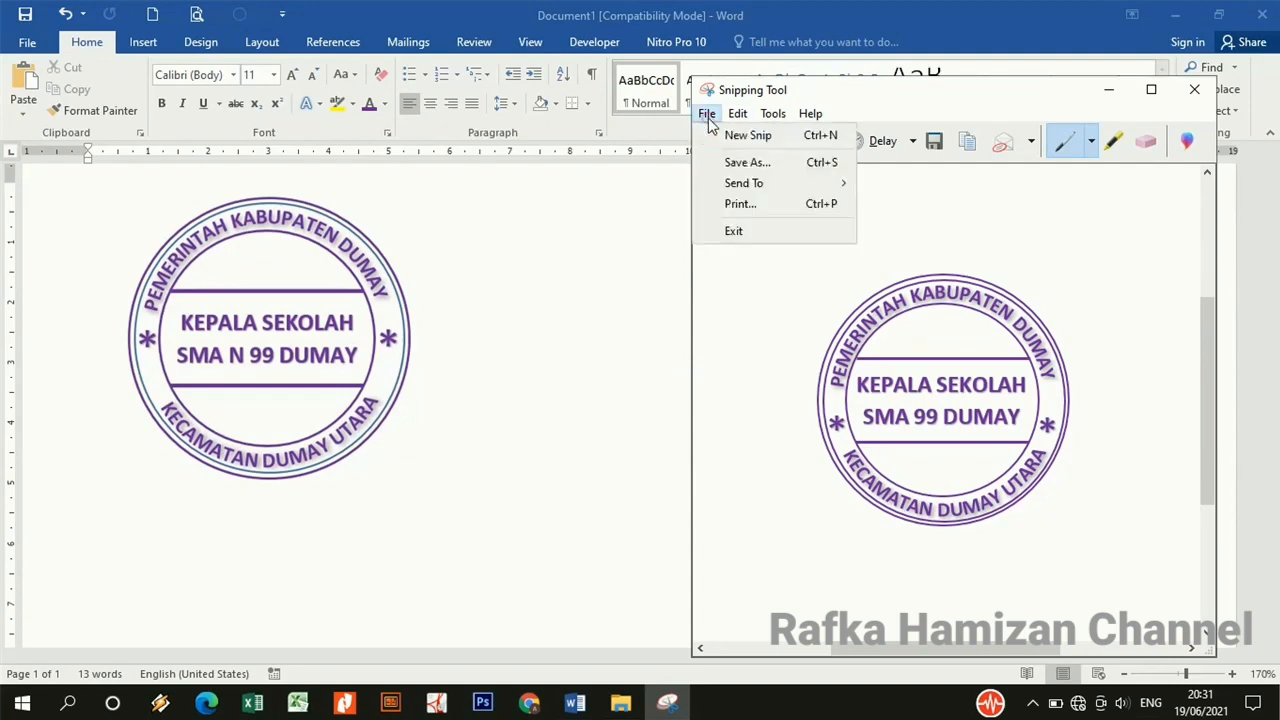
click(745, 162)
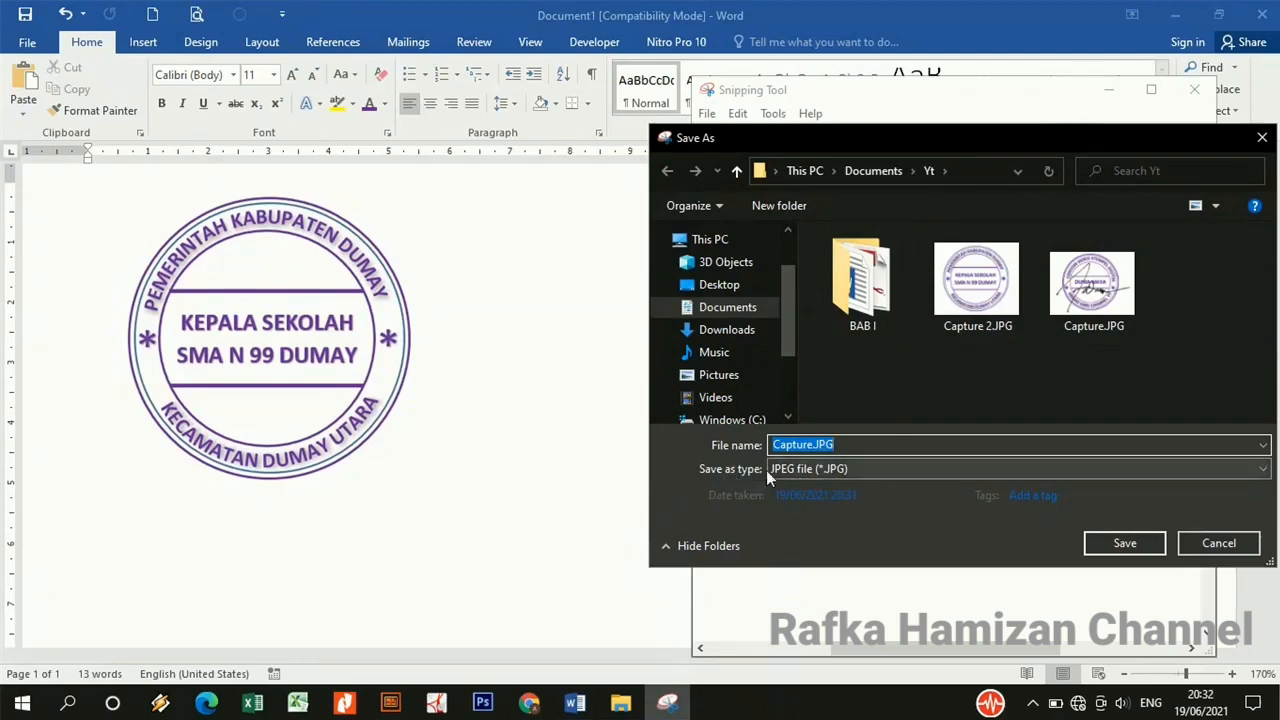
click(869, 468)
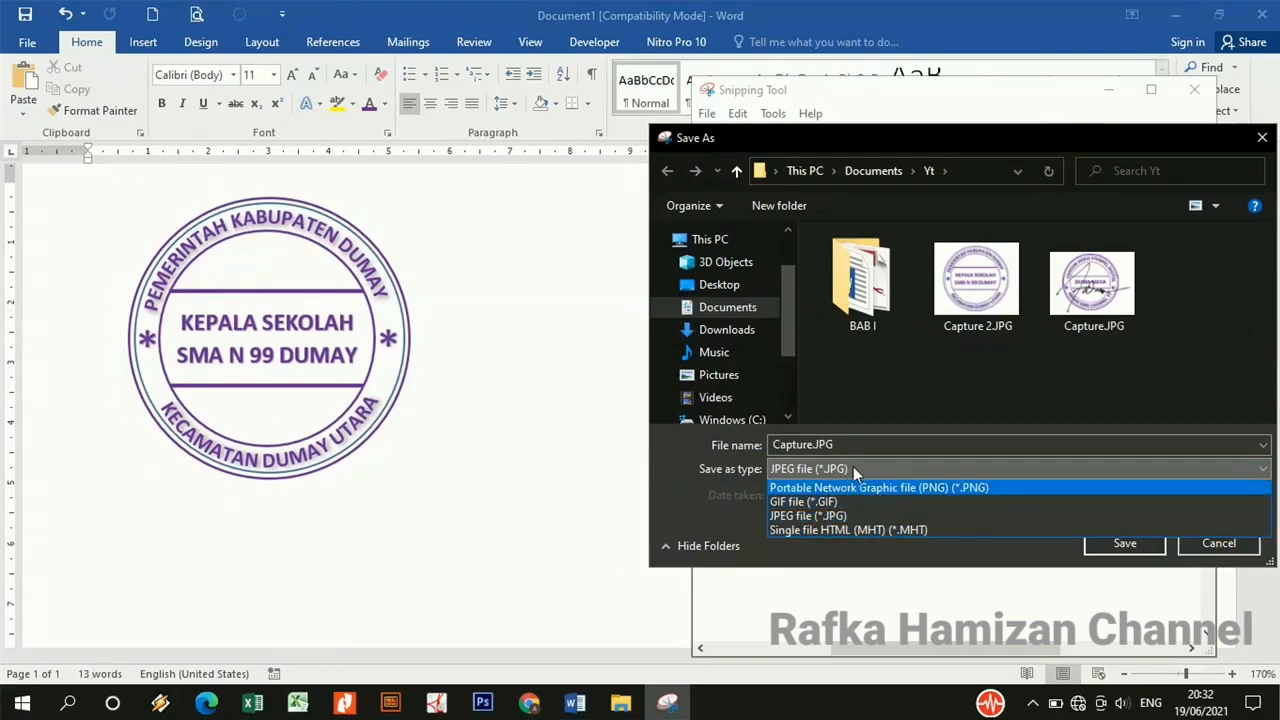
click(853, 466)
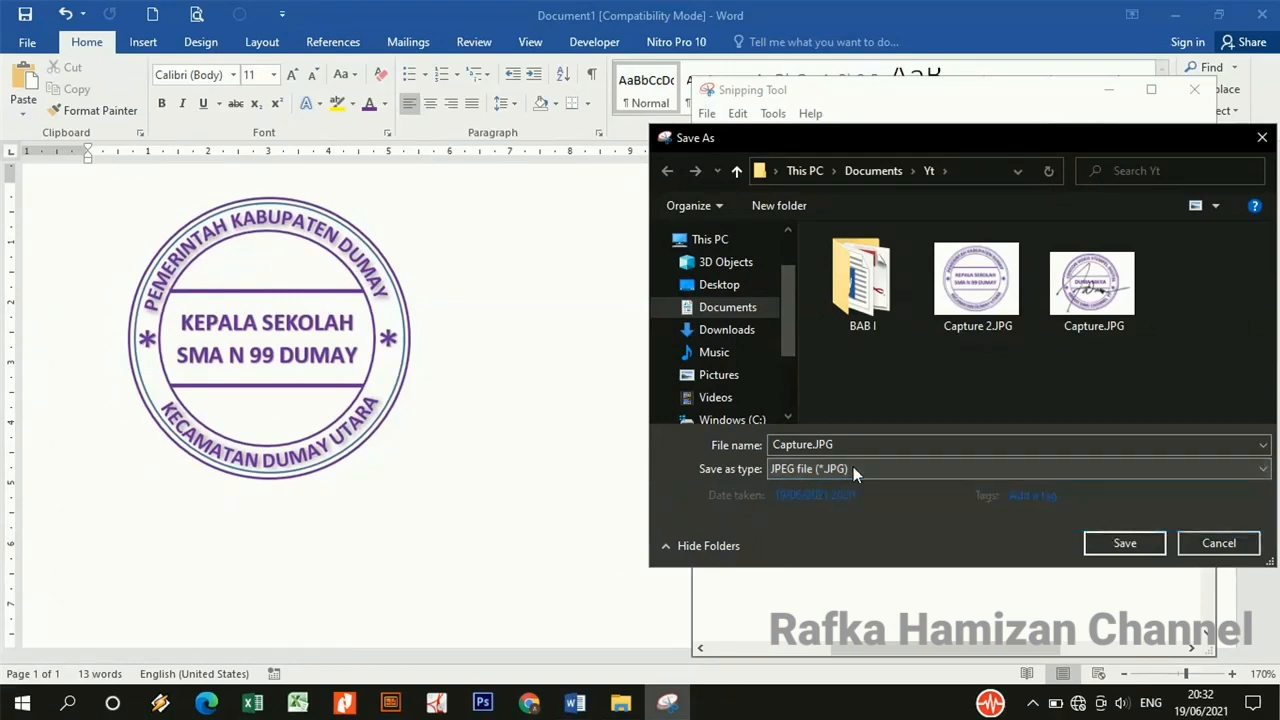
double_click(805, 444)
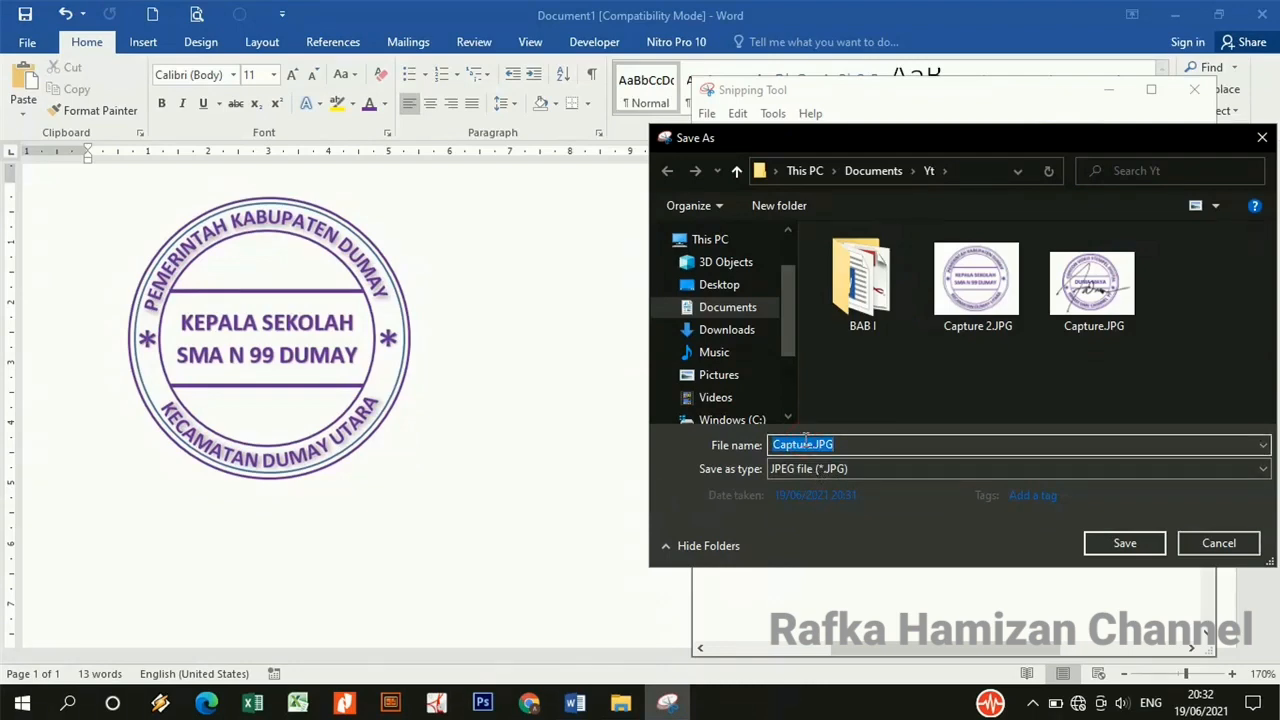
text(STEMPEL)
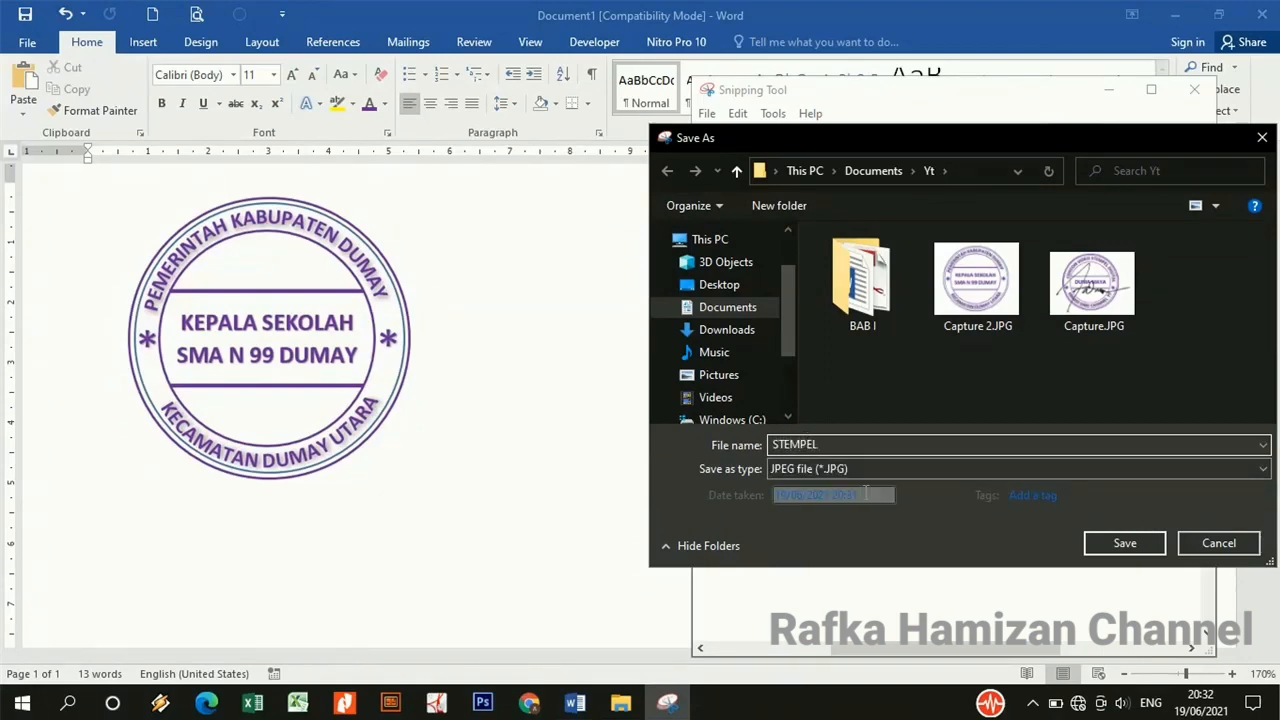
click(1122, 550)
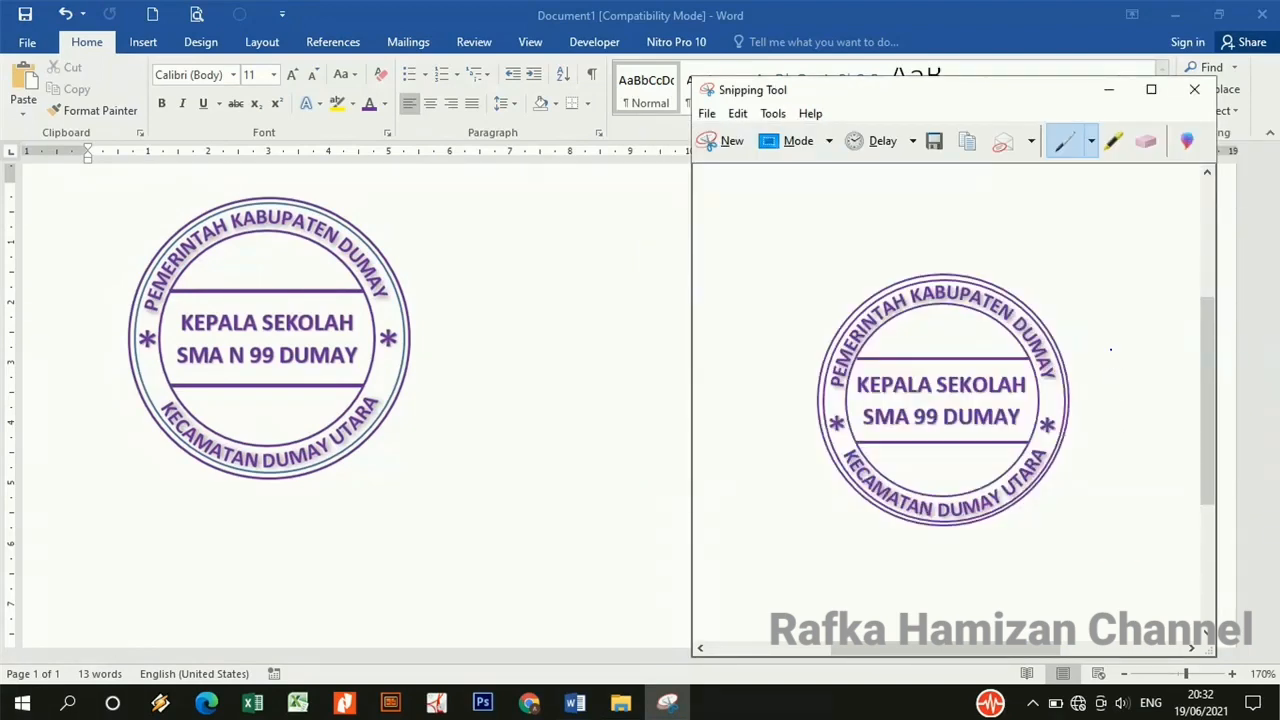
click(1194, 89)
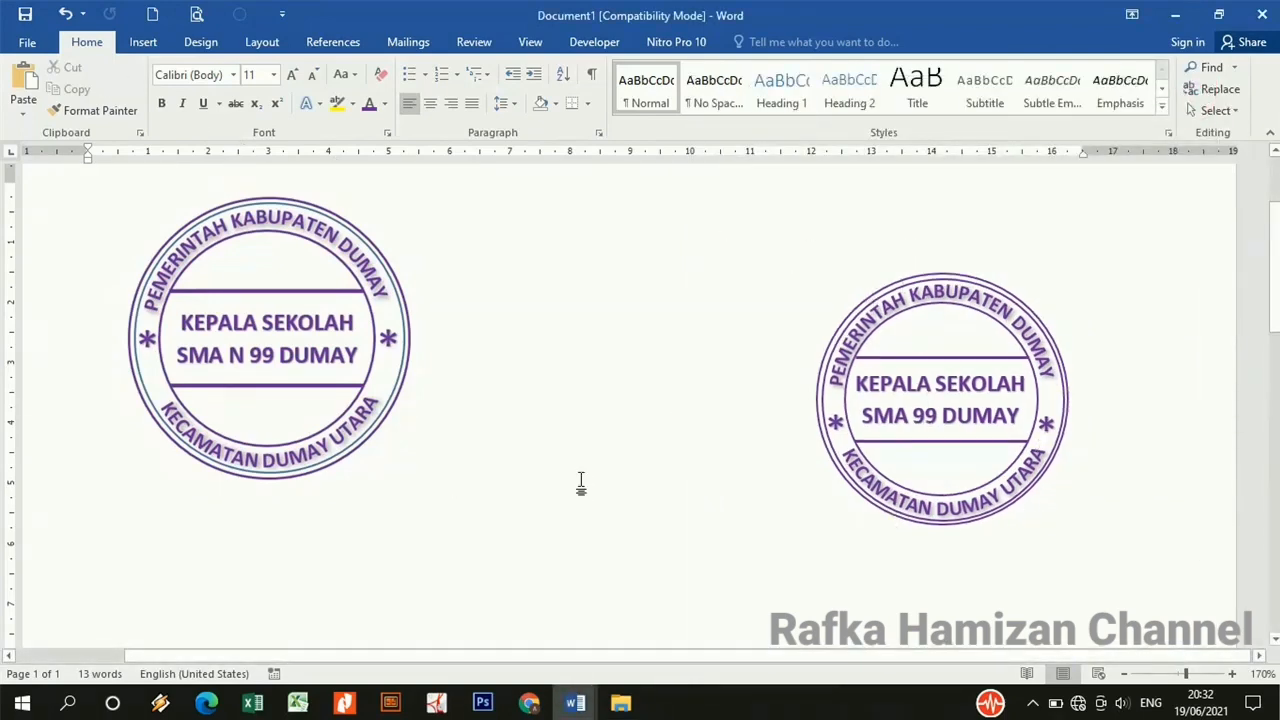
- Switch to File Explorer, preview STEMPEL.JPG from the Yt folder, and return to the Word document
click(620, 703)
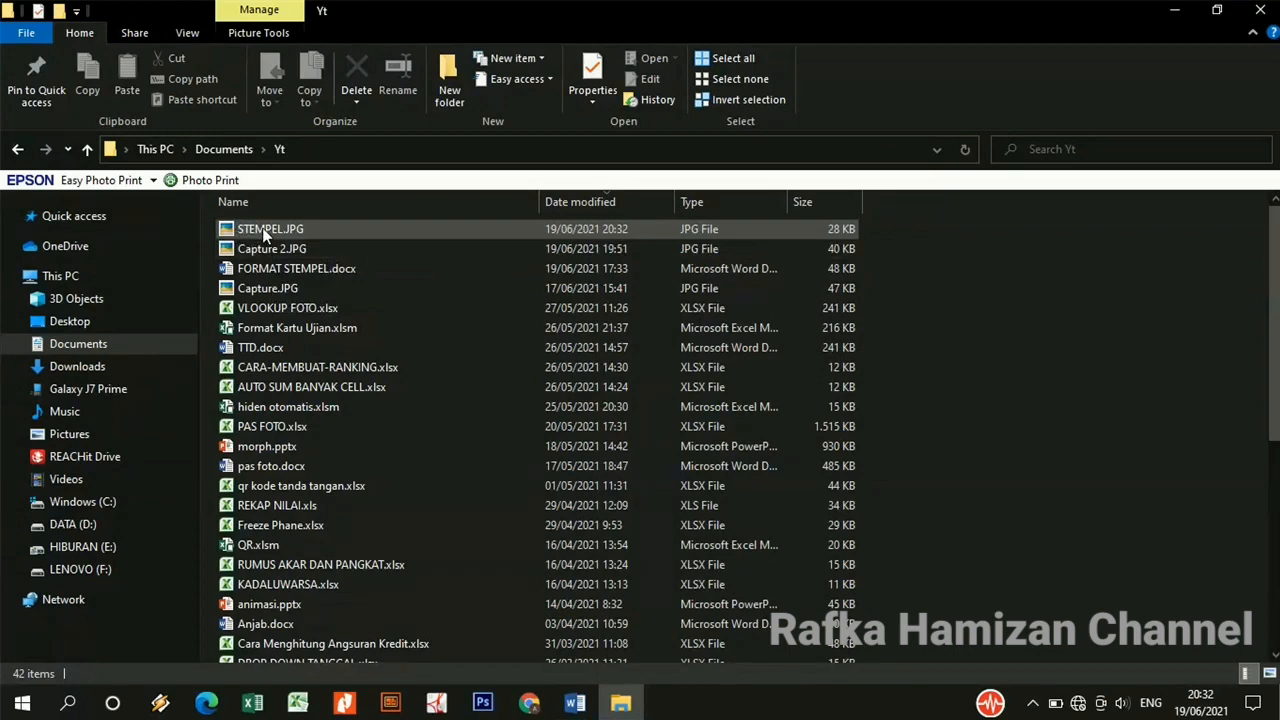
double_click(269, 228)
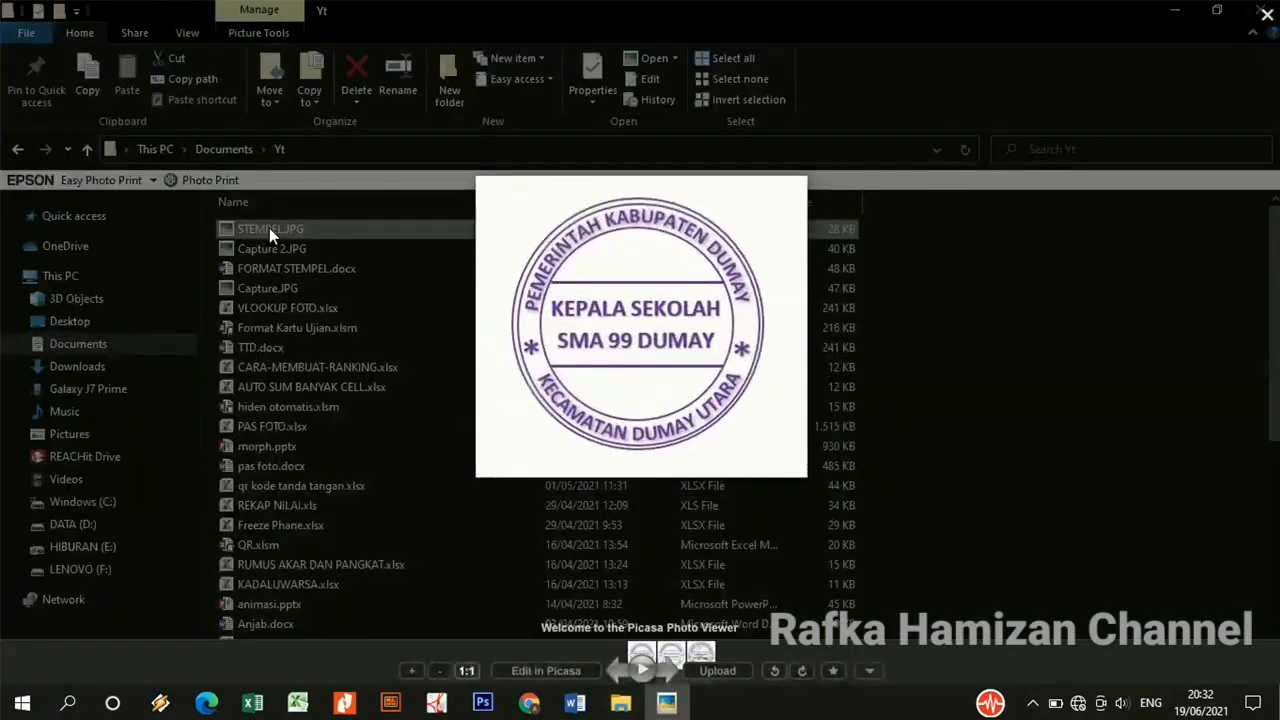
scroll(269, 228, up, 3)
scroll(269, 228, down, 7)
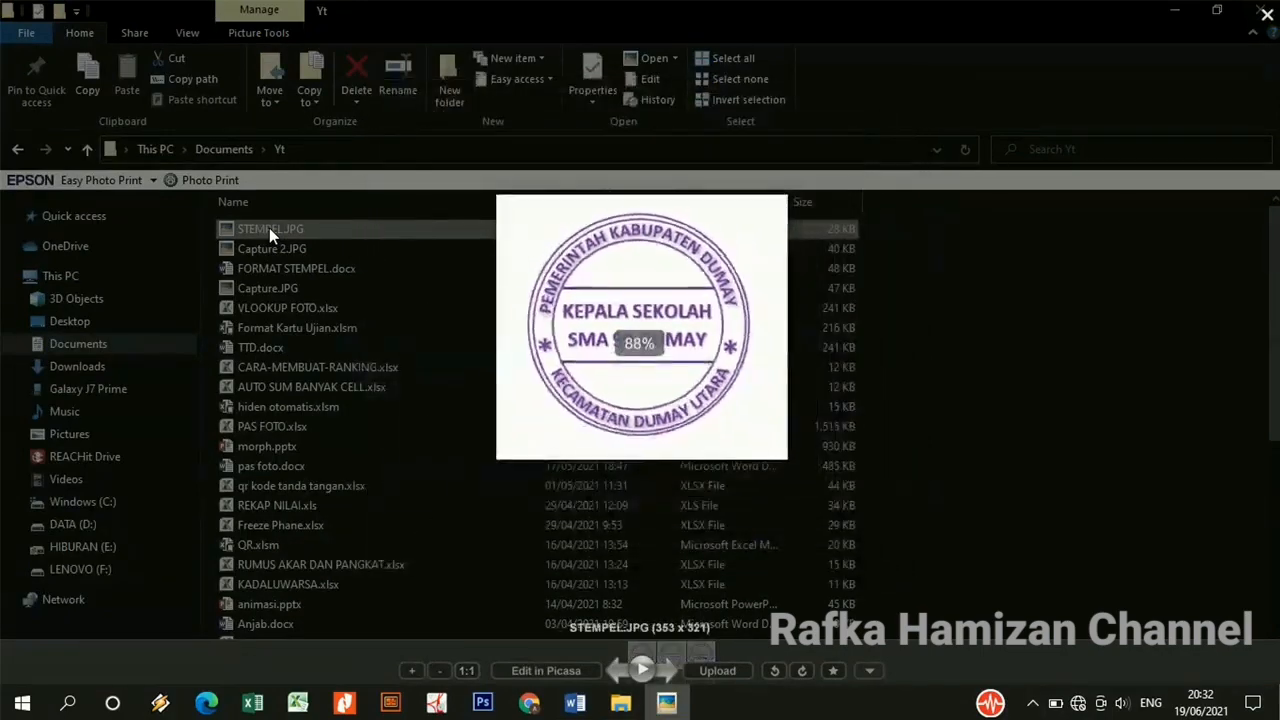
click(1267, 15)
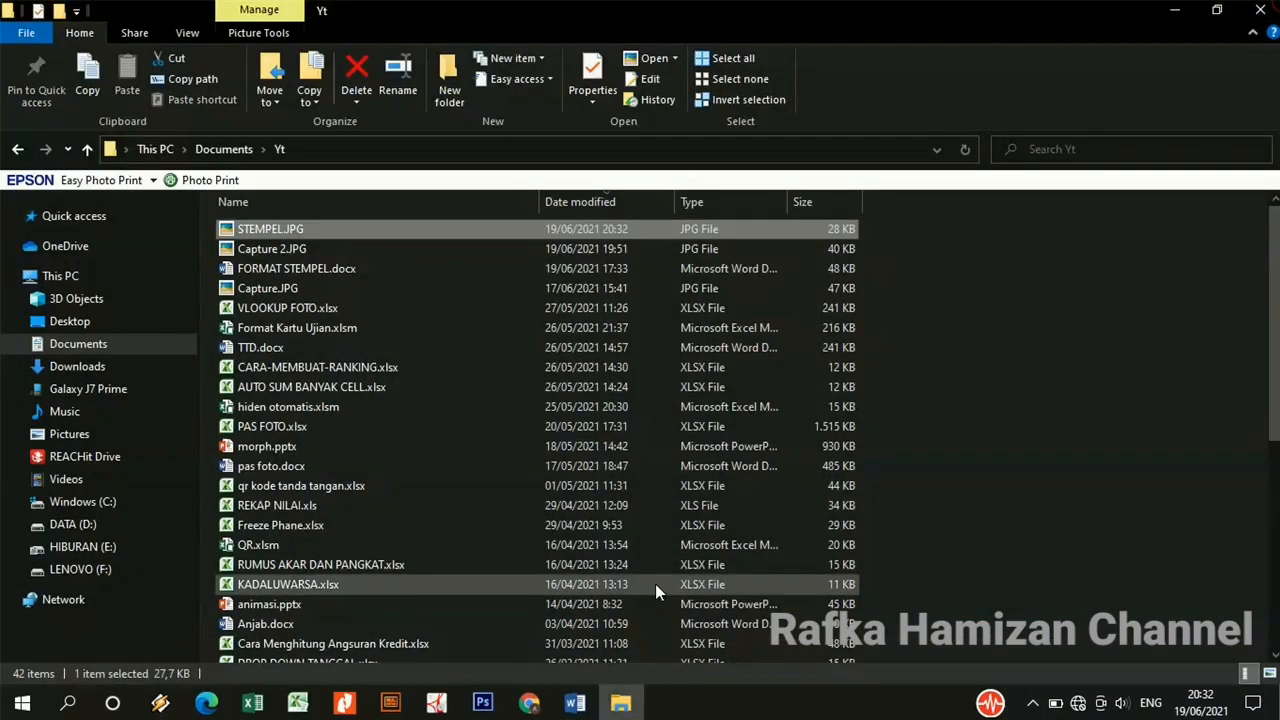
click(620, 706)
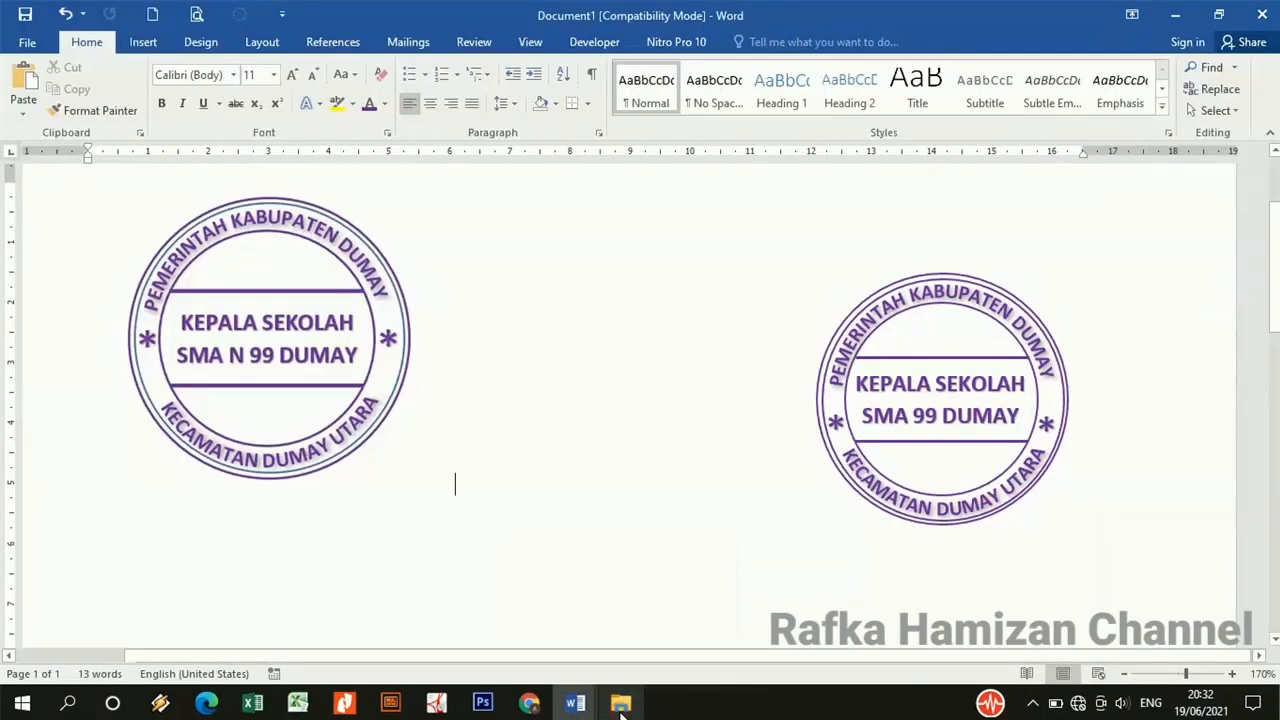